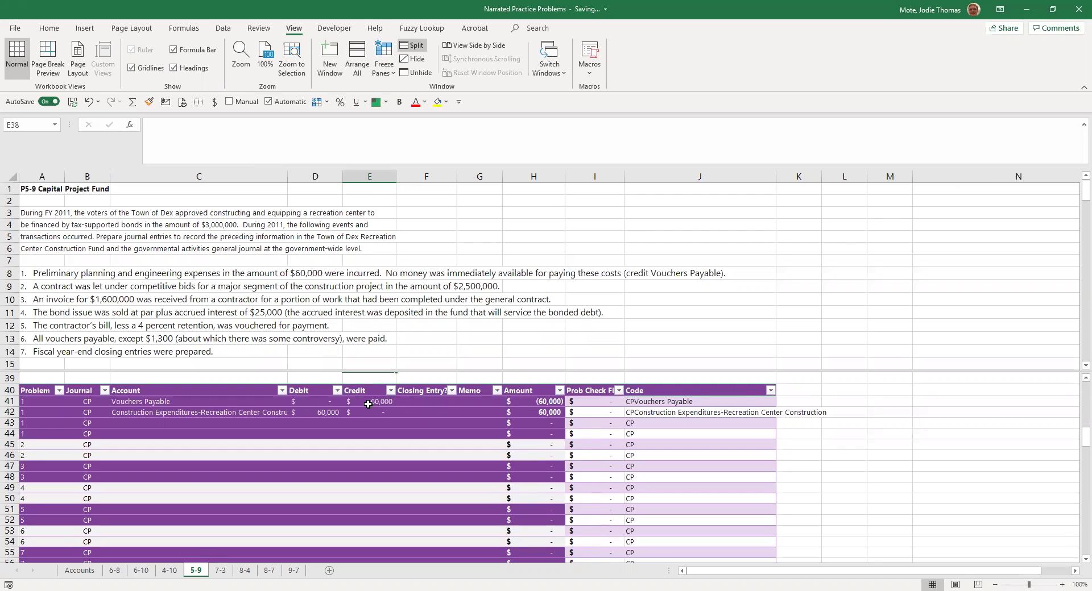
Review the P5-9 problem statement, the first transaction and its existing Vouchers Payable entry in the journal table
left_click(103, 300)
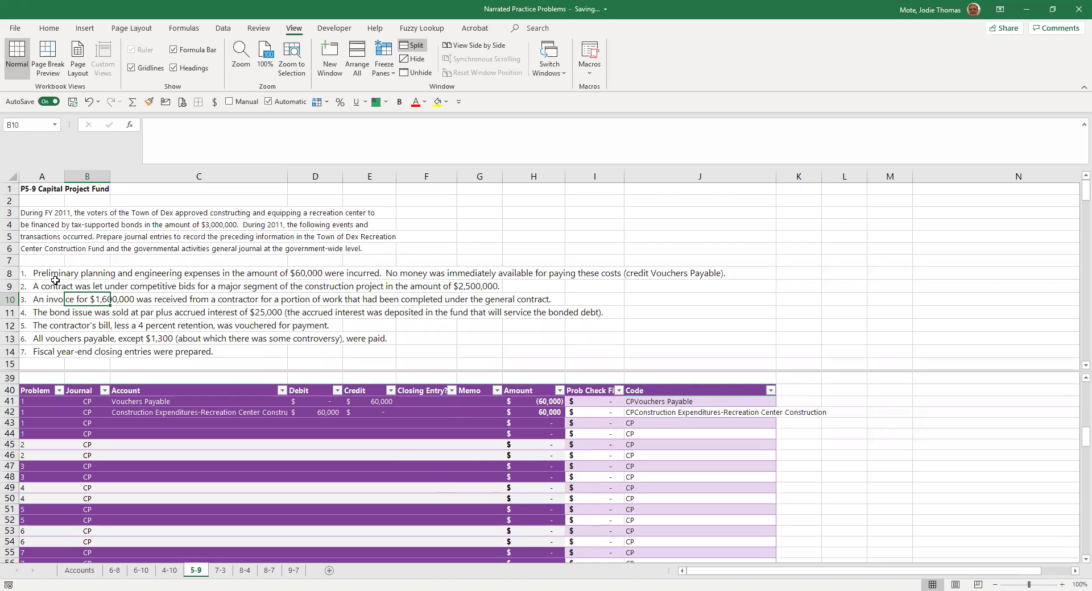
left_click(31, 213)
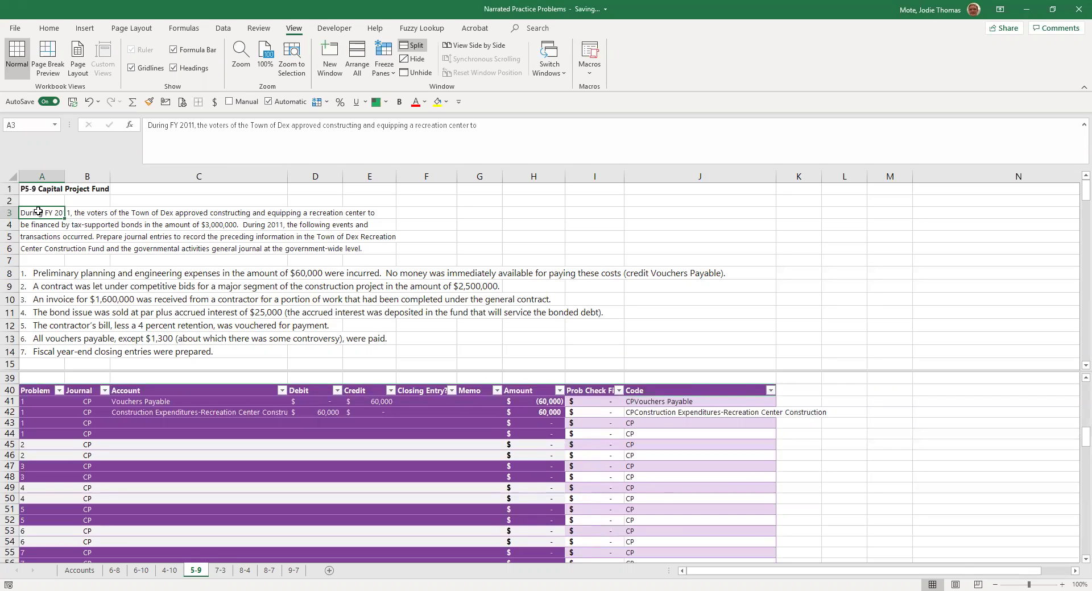
left_click_drag(37, 211, 34, 198)
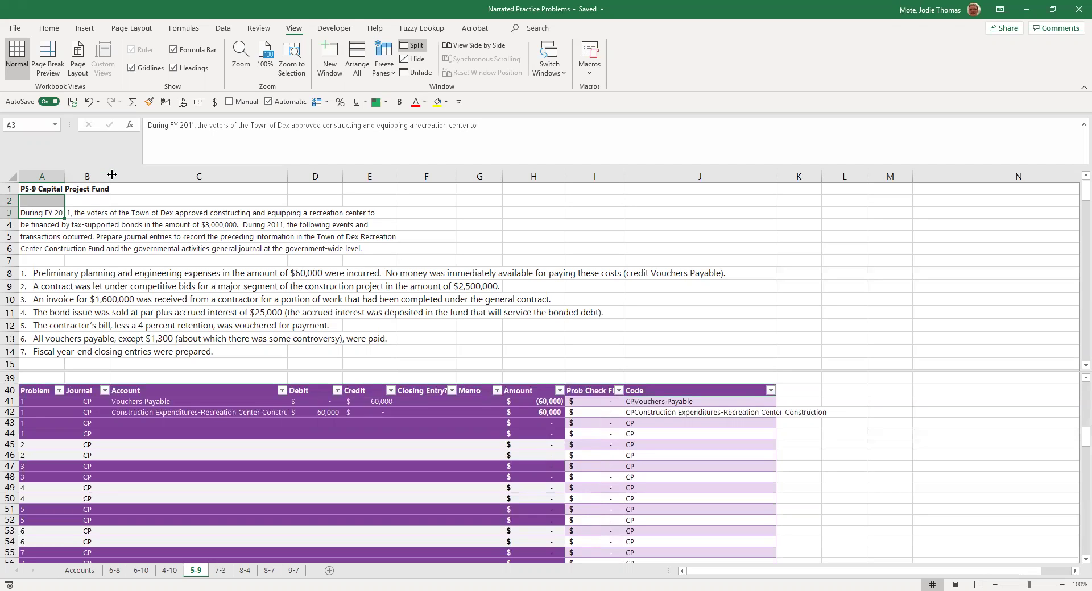
left_click(43, 251)
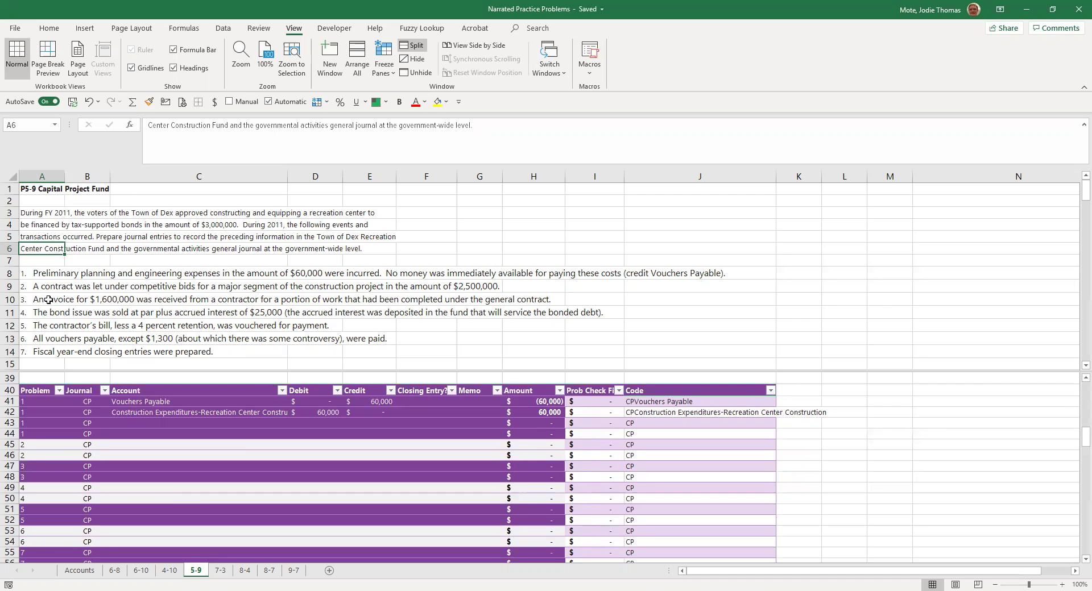
left_click(28, 273)
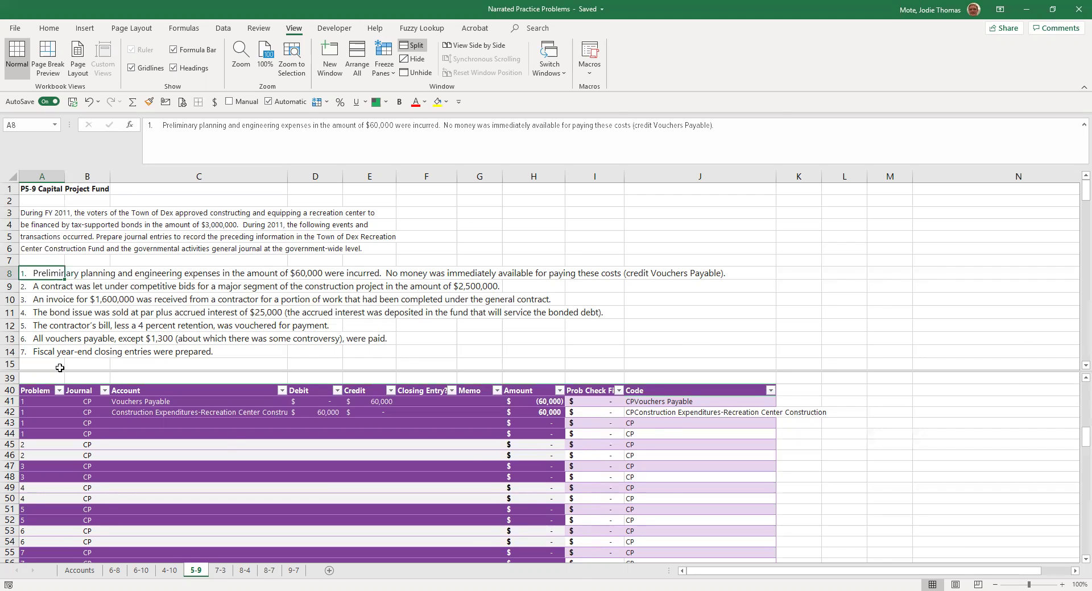
left_click(200, 402)
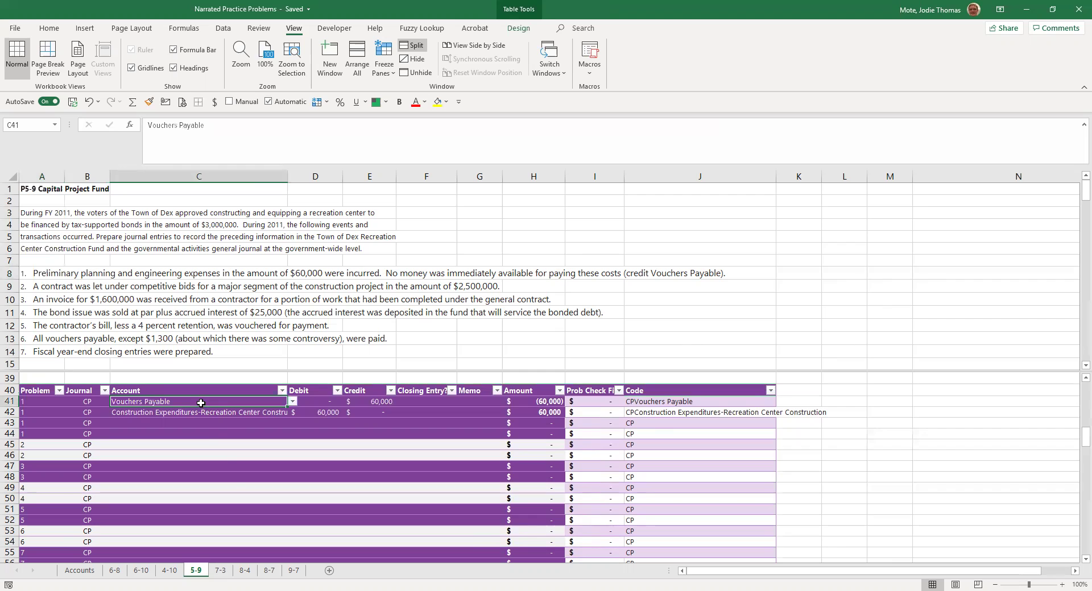
left_click(240, 468)
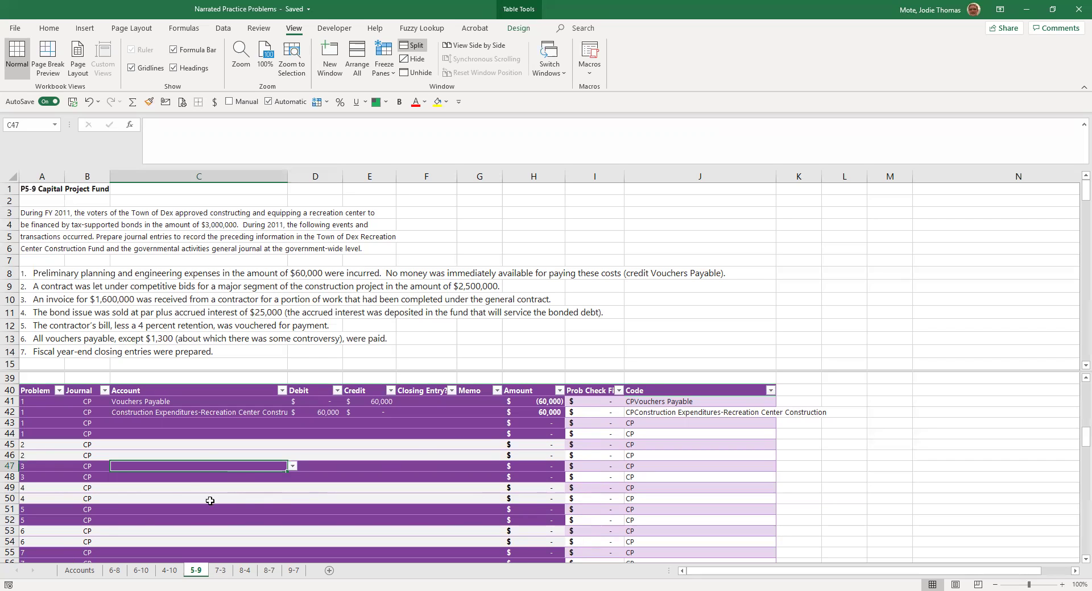
left_click(206, 404)
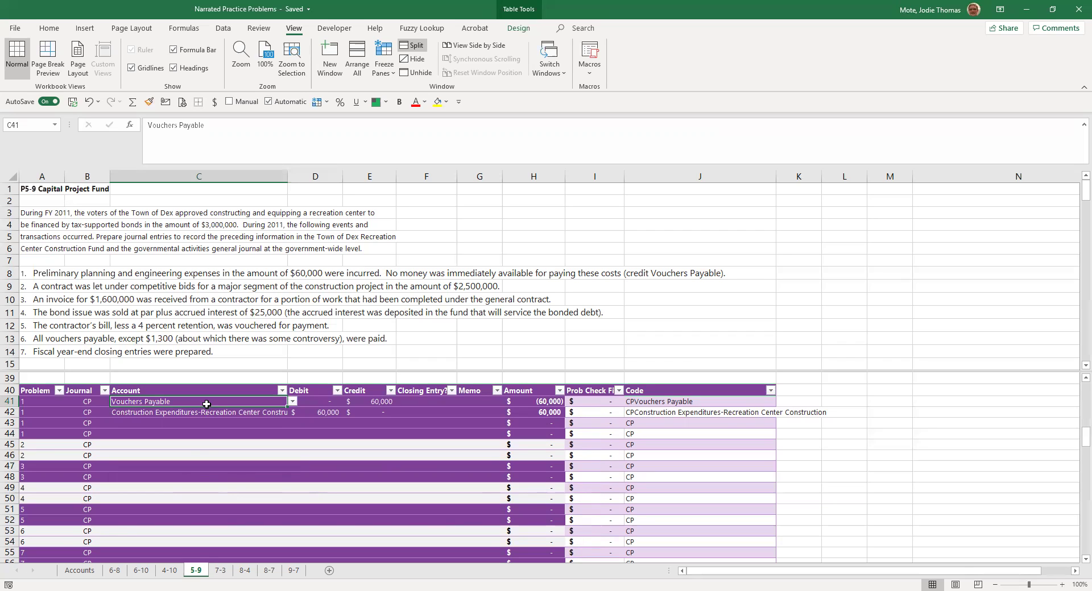
Change the journal code to GW for the two empty problem 1 lines in B43 and B44
left_click(77, 424)
type("GW")
key("Return")
key("Up")
key("ctrl+c")
key("Down")
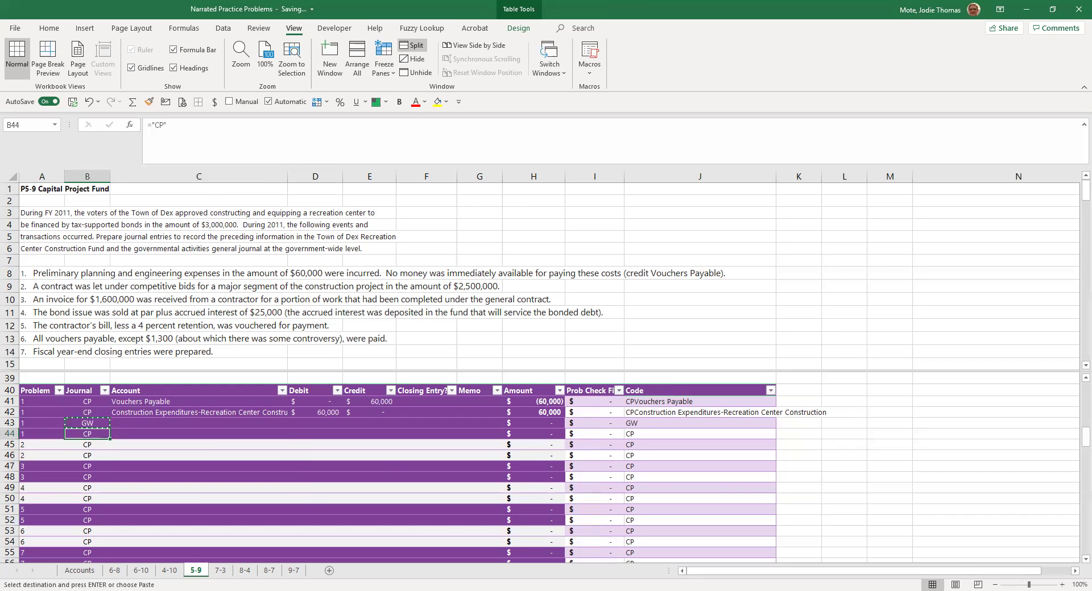
key("ctrl+v")
Copy the Vouchers Payable account from C41 into the first GW line at C43
key("Right")
key("Up")
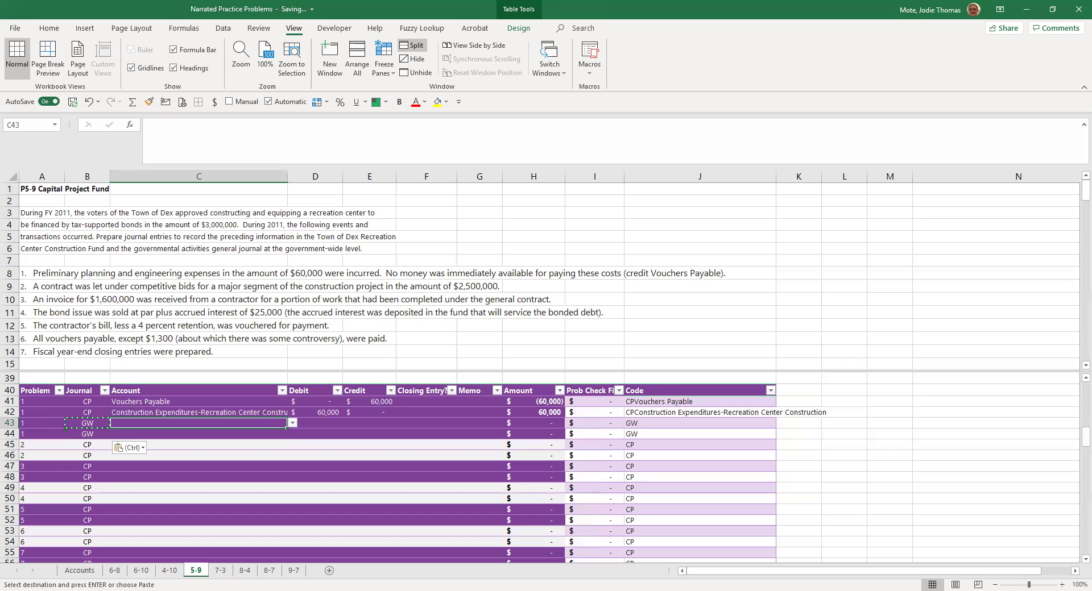
key("Up")
key("Up")
key("ctrl+c")
key("Down")
key("Down")
key("ctrl+v")
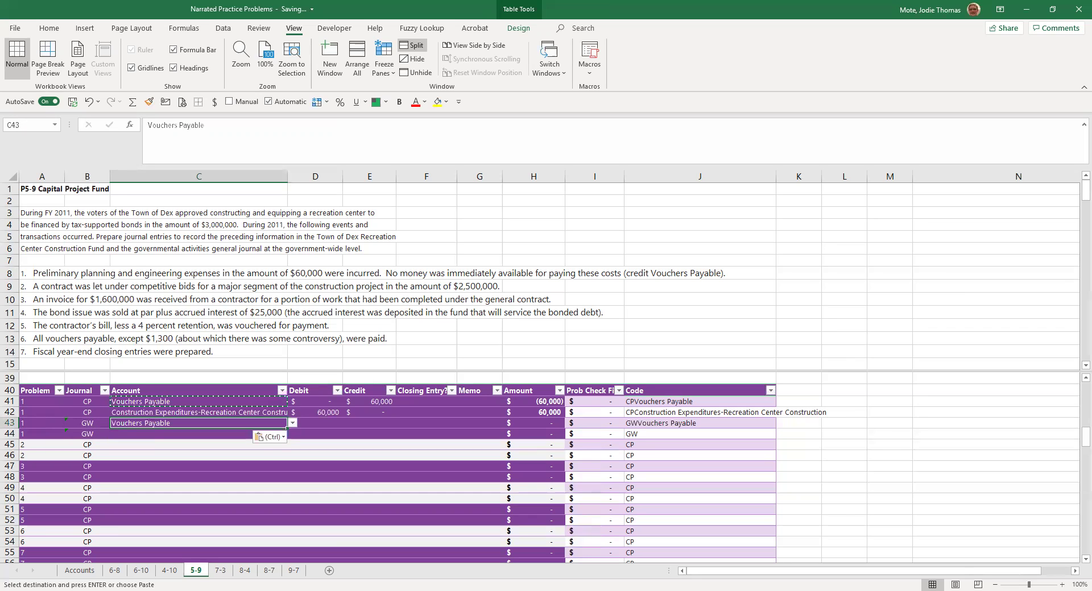
Enter a credit of 600,000 for the GW Vouchers Payable line in E43
key("Right")
key("Right")
type("600")
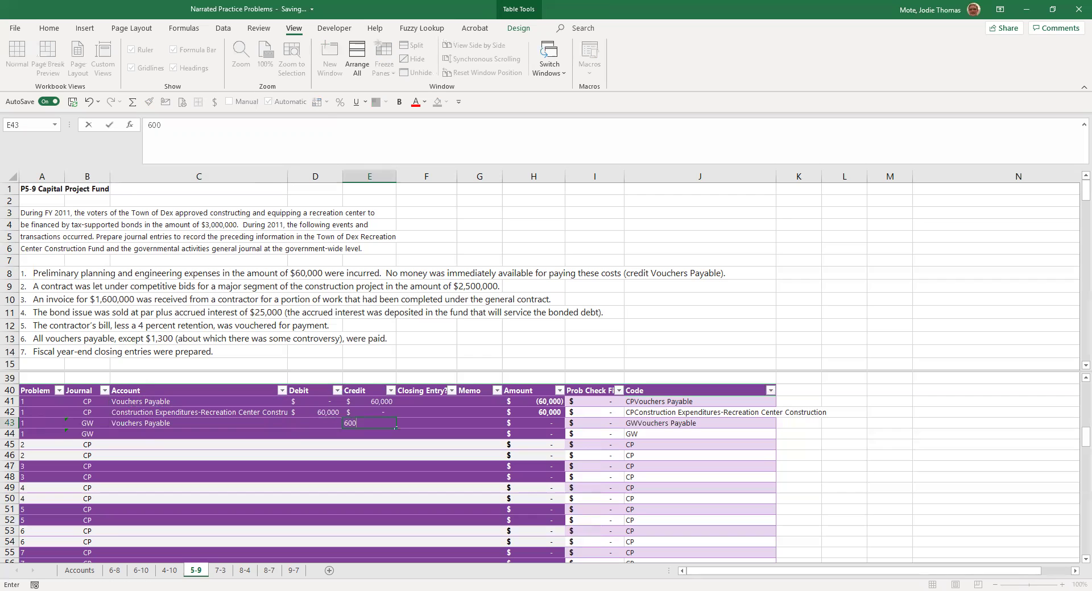
type(",000")
key("Return")
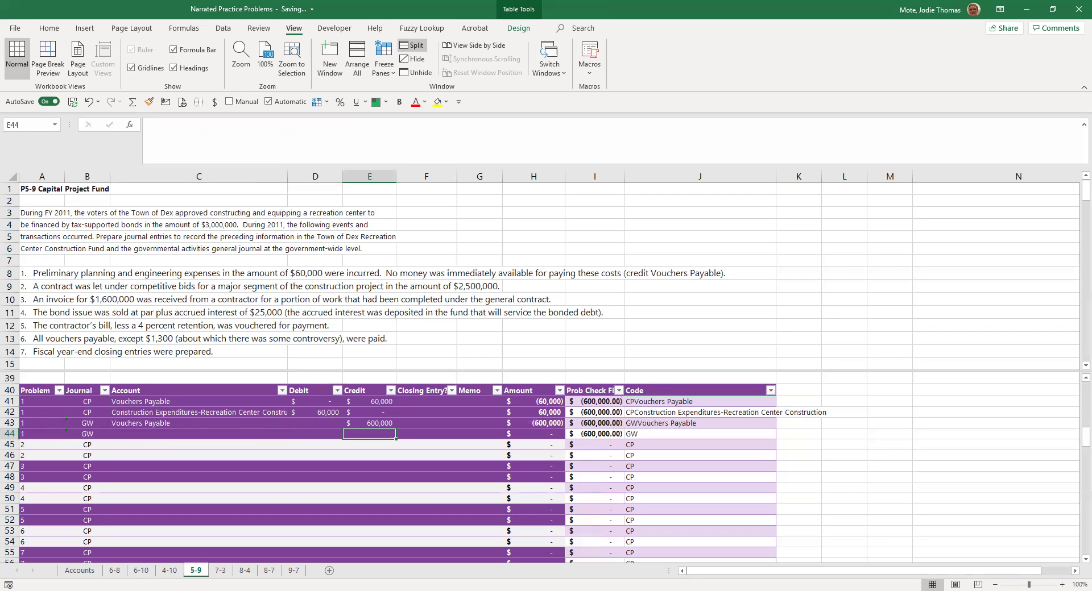
Enter Construction Work in Progress as the account for the second GW line in C44
key("Left")
key("Left")
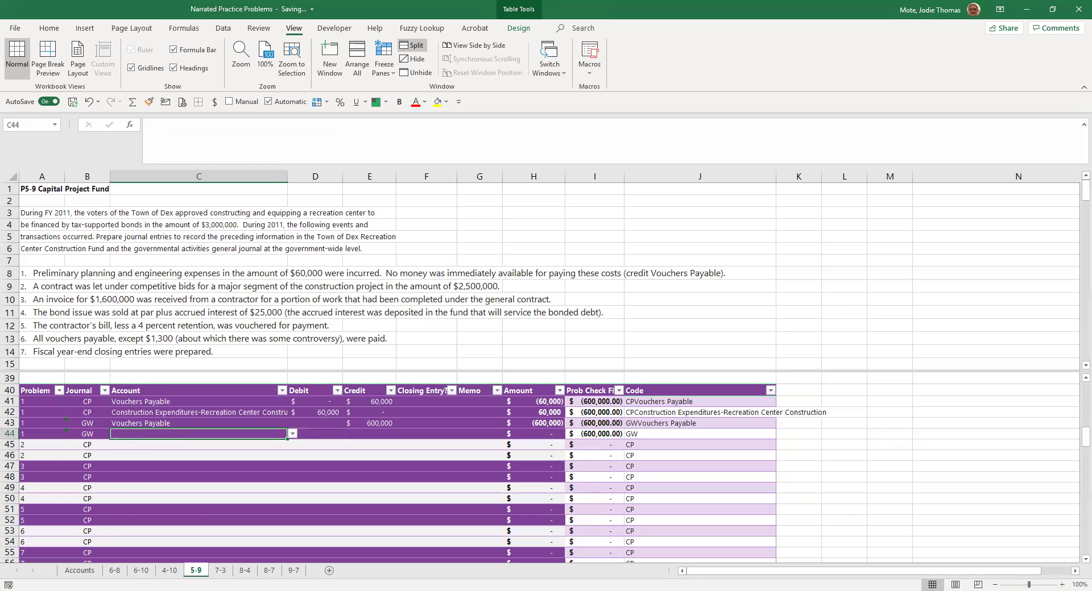
left_click(223, 28)
type("Constructio")
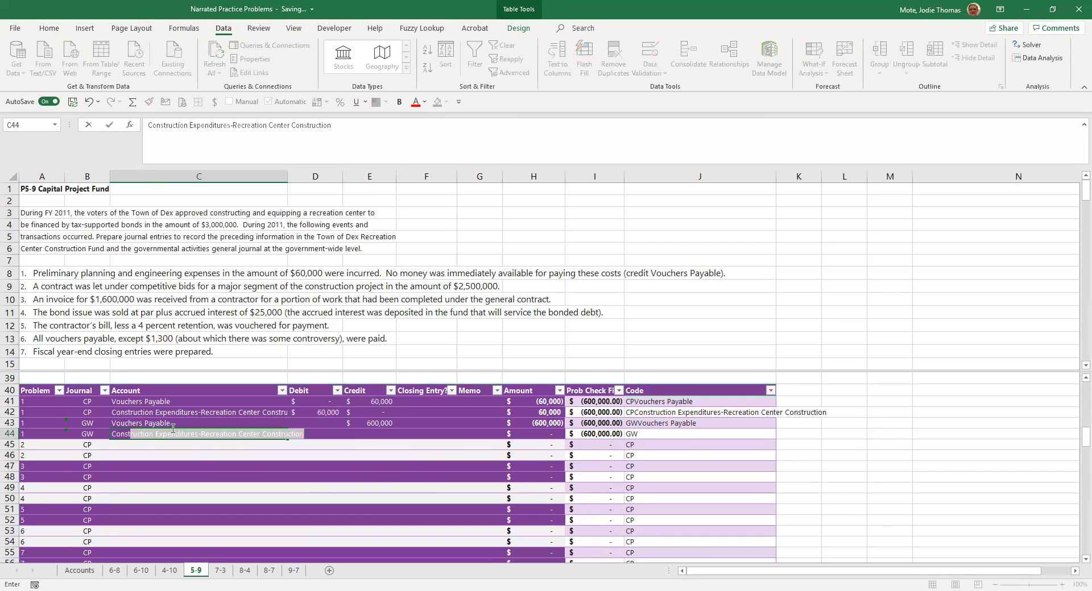
type("n Work in Progress")
key("Return")
left_click(172, 432)
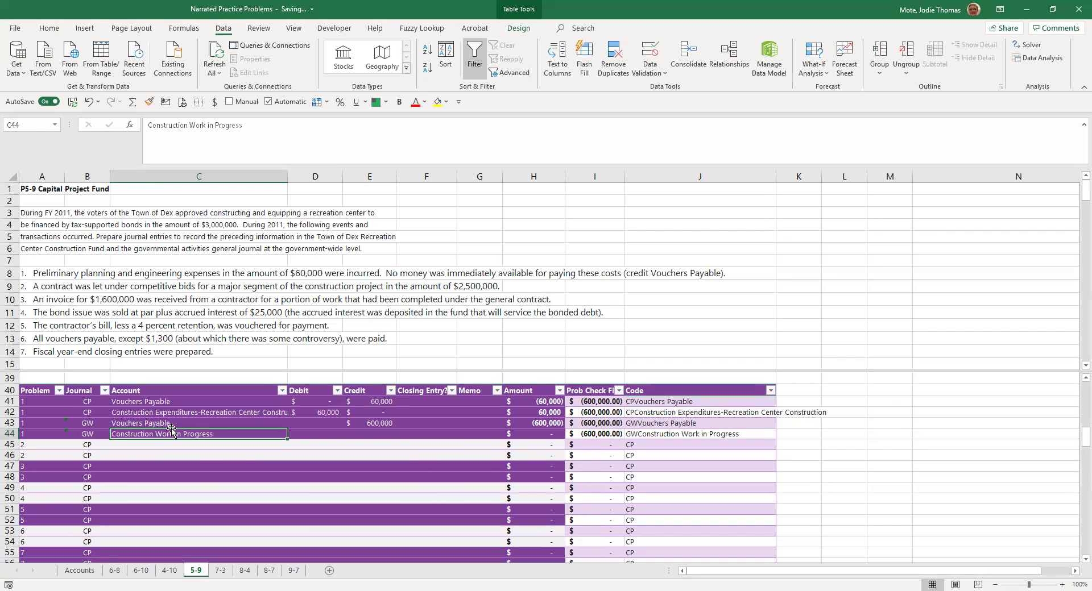
Set the GW Vouchers Payable credit in E43 to 60,000
key("Right")
key("Right")
key("Up")
type("600")
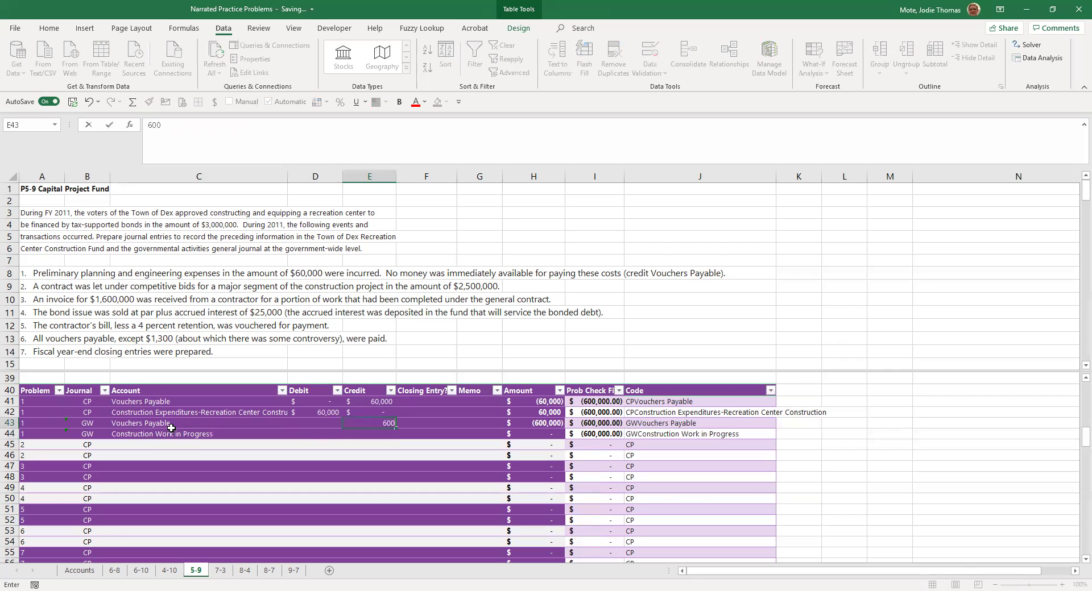
type("00")
key("ctrl+Return")
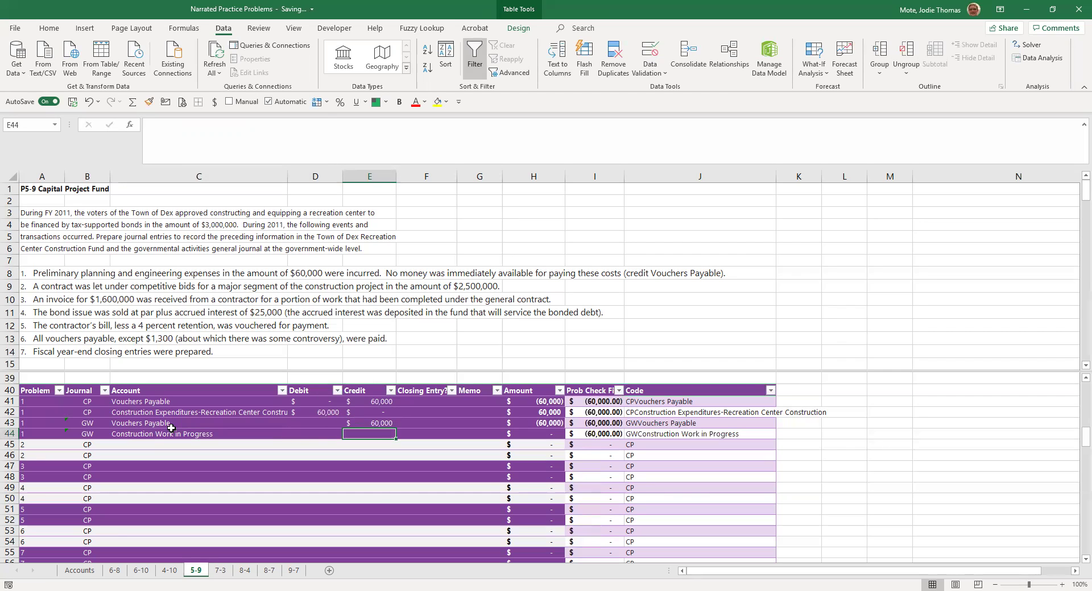
Copy the 60,000 Vouchers Payable credit into the debit of the Construction Work in Progress line in D44
key("ctrl+c")
key("Down")
key("Left")
key("ctrl+v")
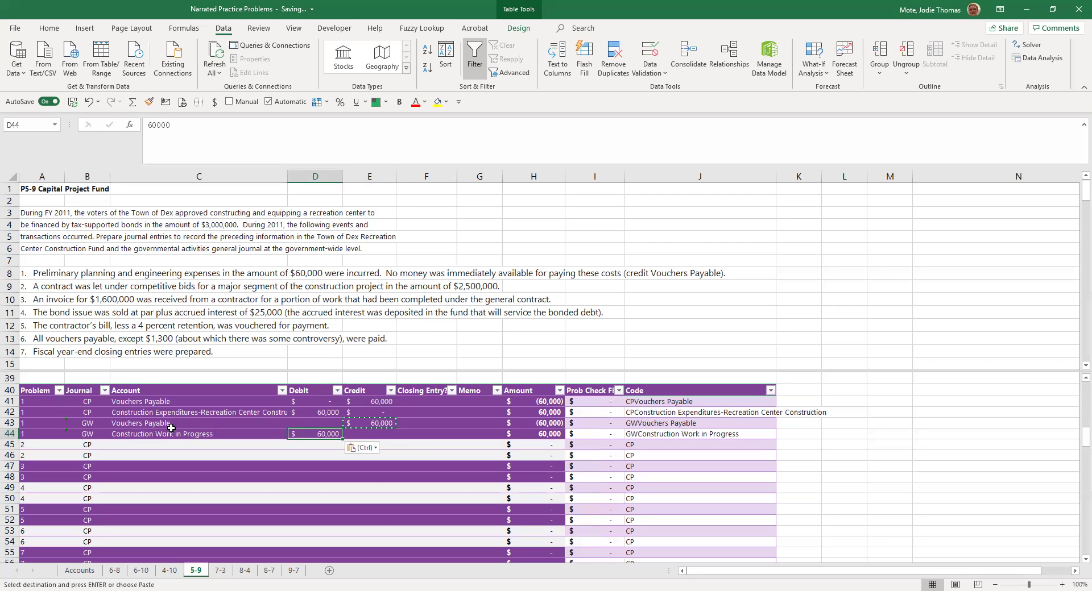
Enter Encumbrances as the account for the first problem 2 line in C45
key("Down")
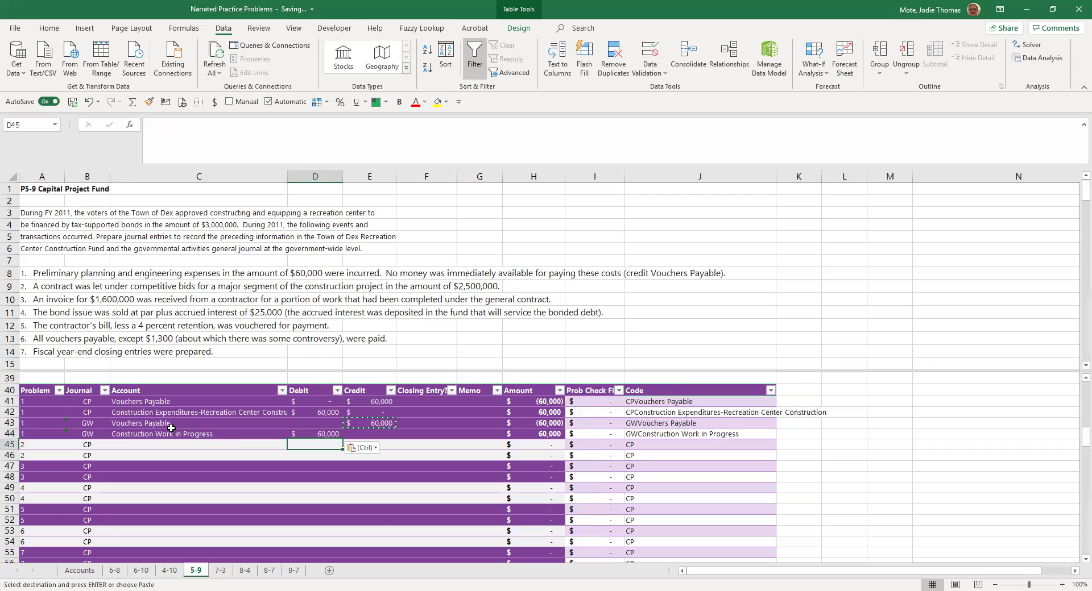
key("Left")
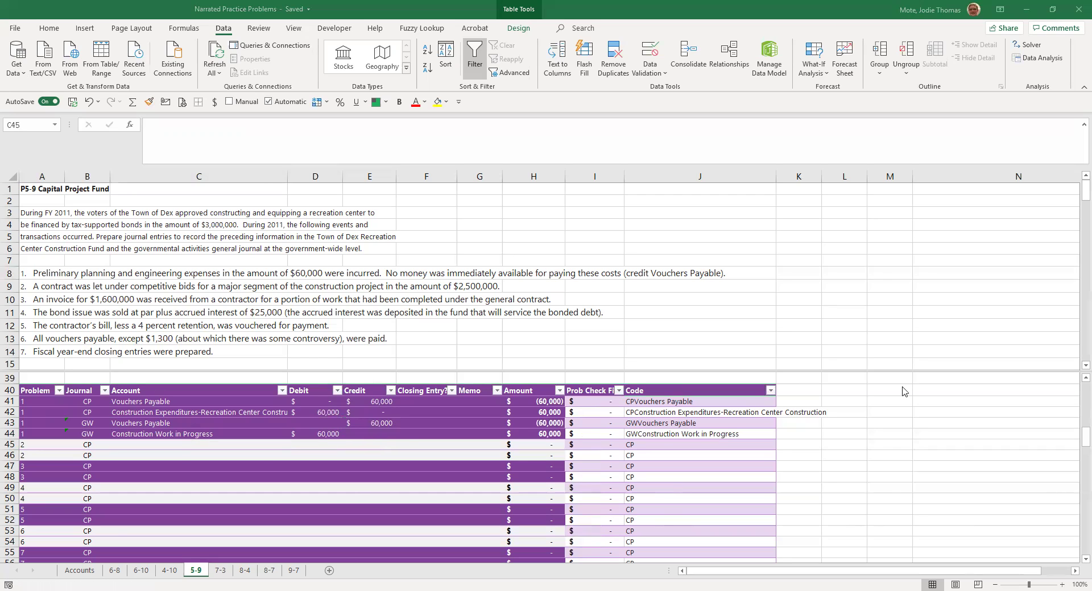
left_click(188, 136)
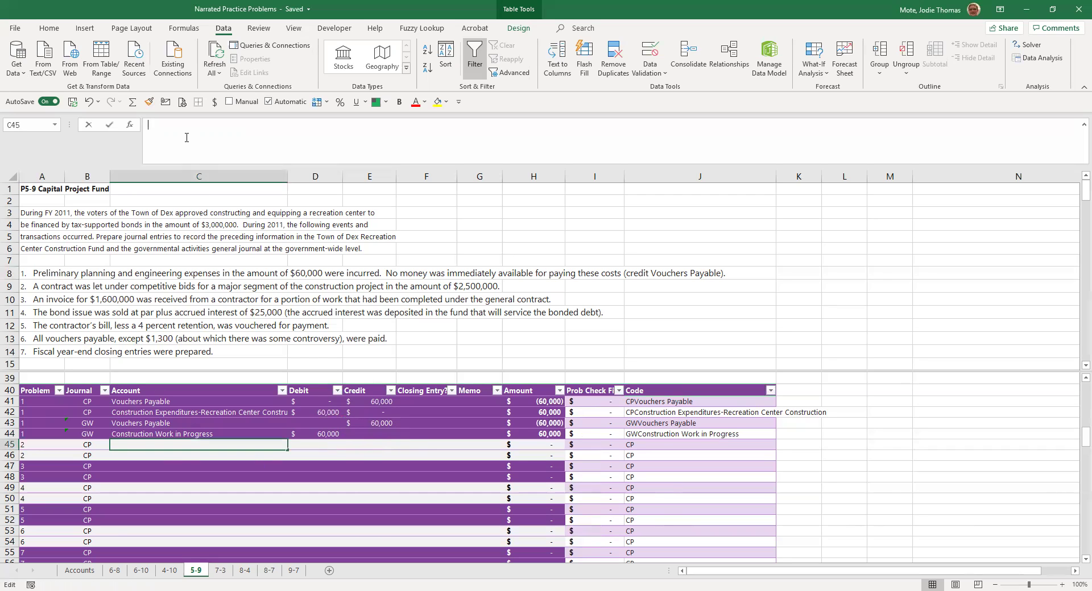
key("ctrl+v")
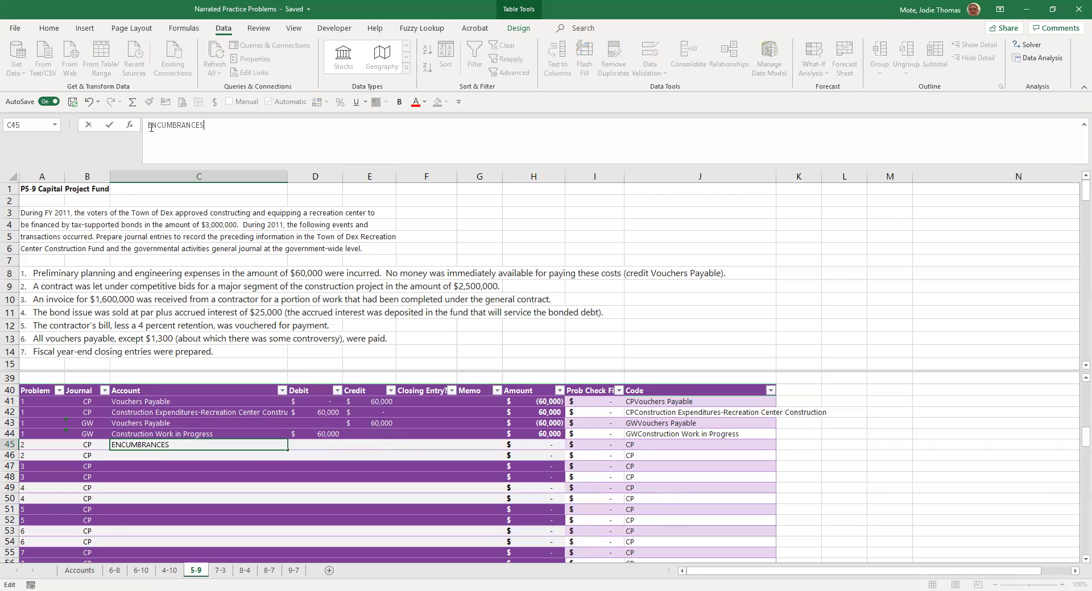
left_click_drag(156, 124, 205, 125)
type("ncumbrances")
key("Return")
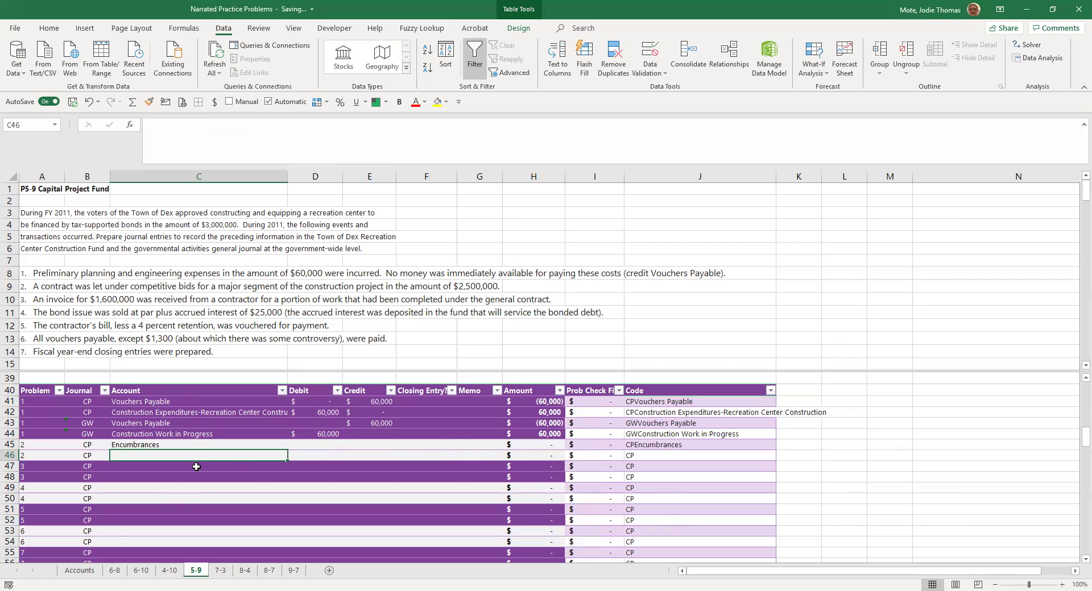
Copy Encumbrances-Recreation Center Construction from the account list and paste it as values into C45
scroll(196, 467, "up", 3)
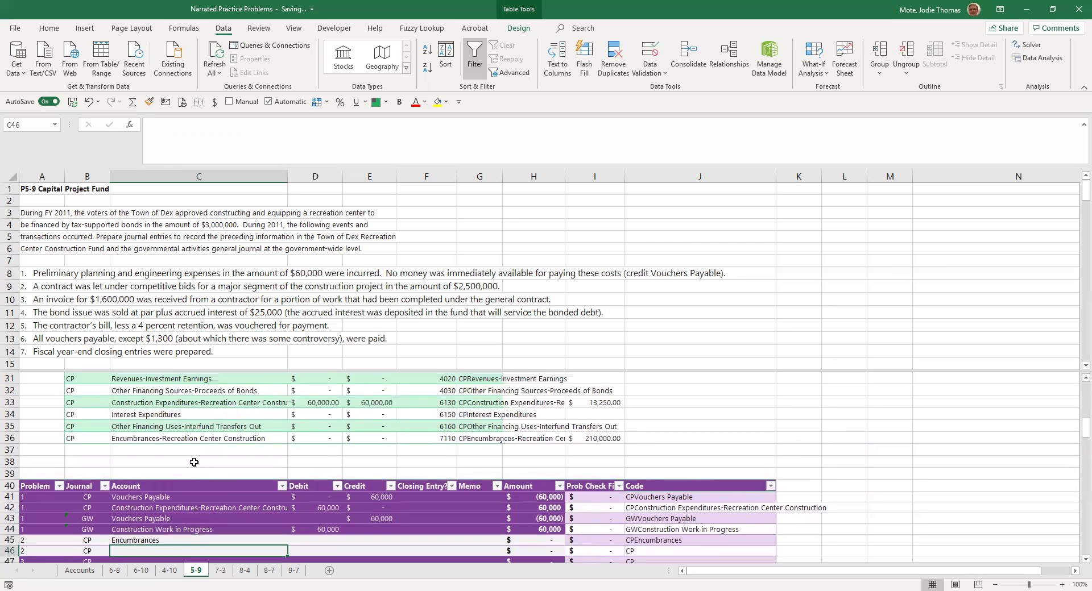
scroll(194, 463, "up", 2)
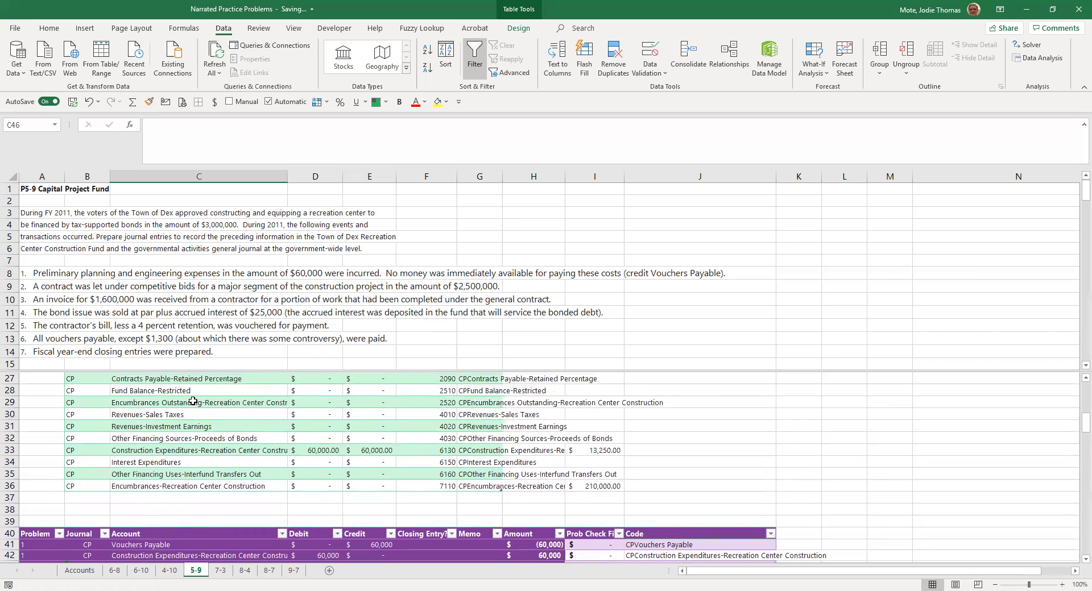
scroll(193, 404, "up", 2)
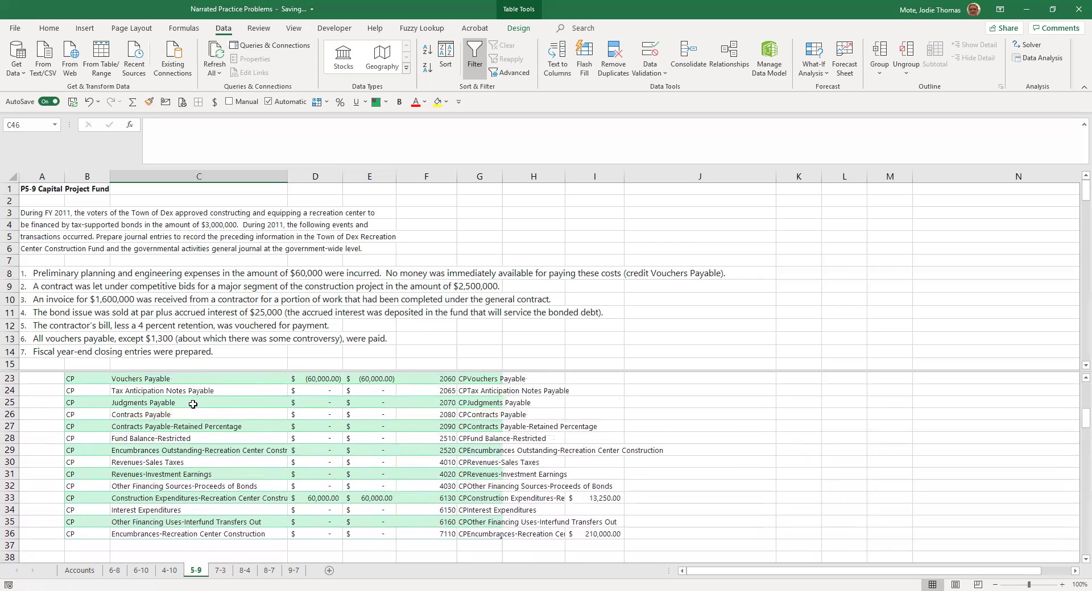
left_click(203, 534)
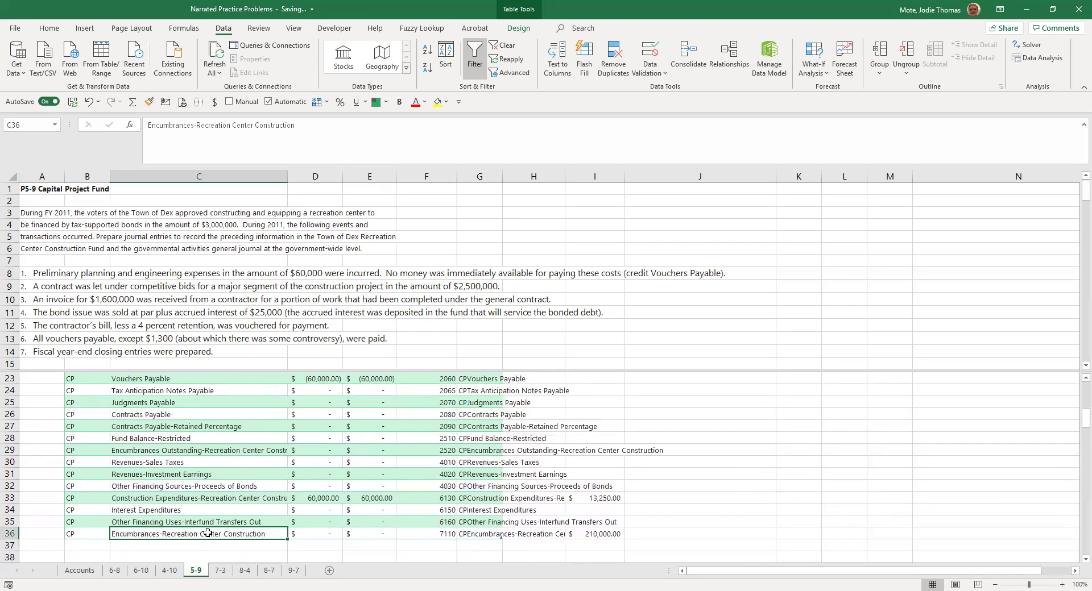
key("ctrl+c")
scroll(272, 532, "down", 1)
scroll(272, 531, "down", 5)
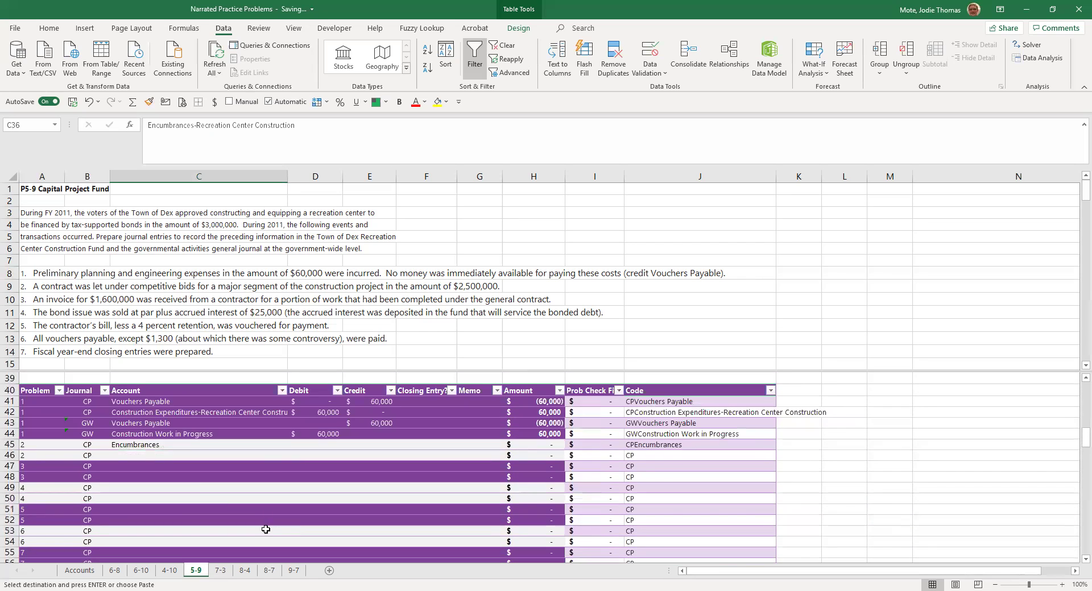
left_click(224, 447)
key("alt")
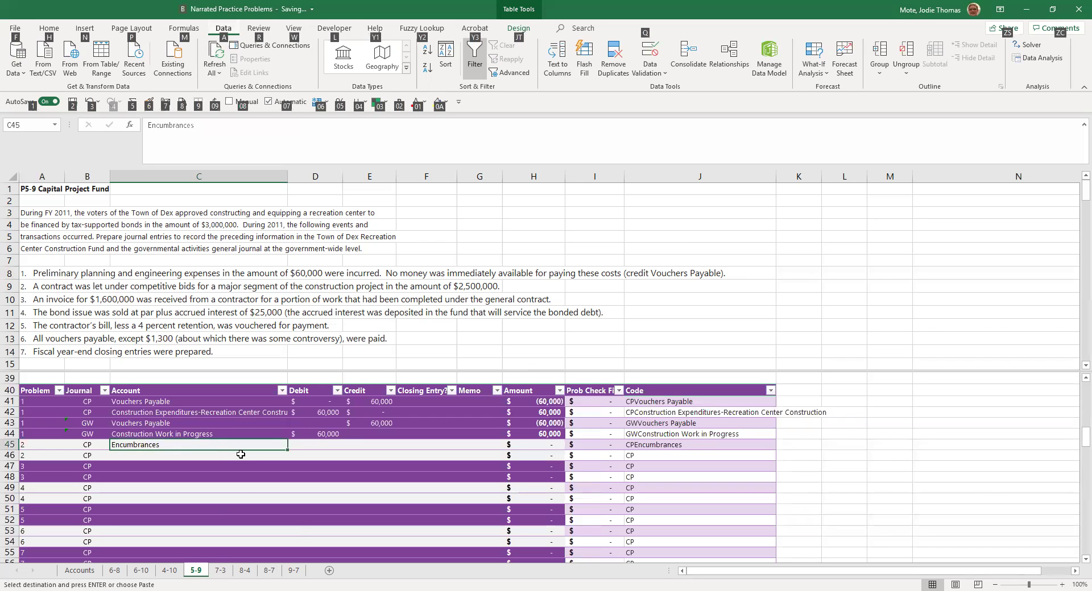
key("e")
key("s")
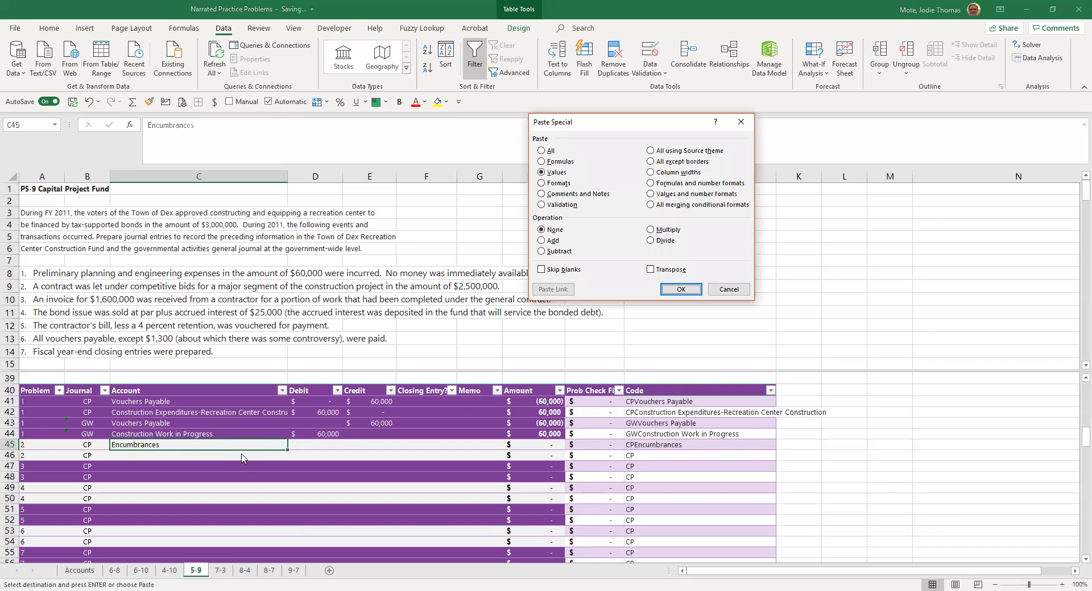
key("v")
key("Return")
Copy Encumbrances Outstanding-Recreation Center Construction from the account list and paste it as values into C46
scroll(240, 454, "up", 4)
scroll(240, 454, "up", 2)
left_click(228, 450)
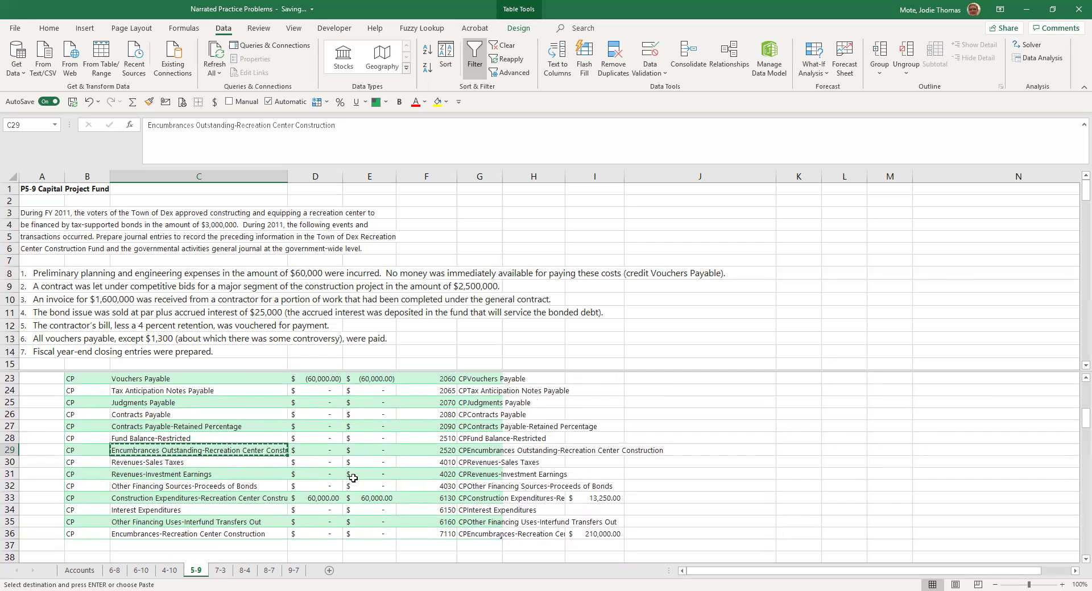
scroll(346, 480, "down", 4)
left_click(247, 501)
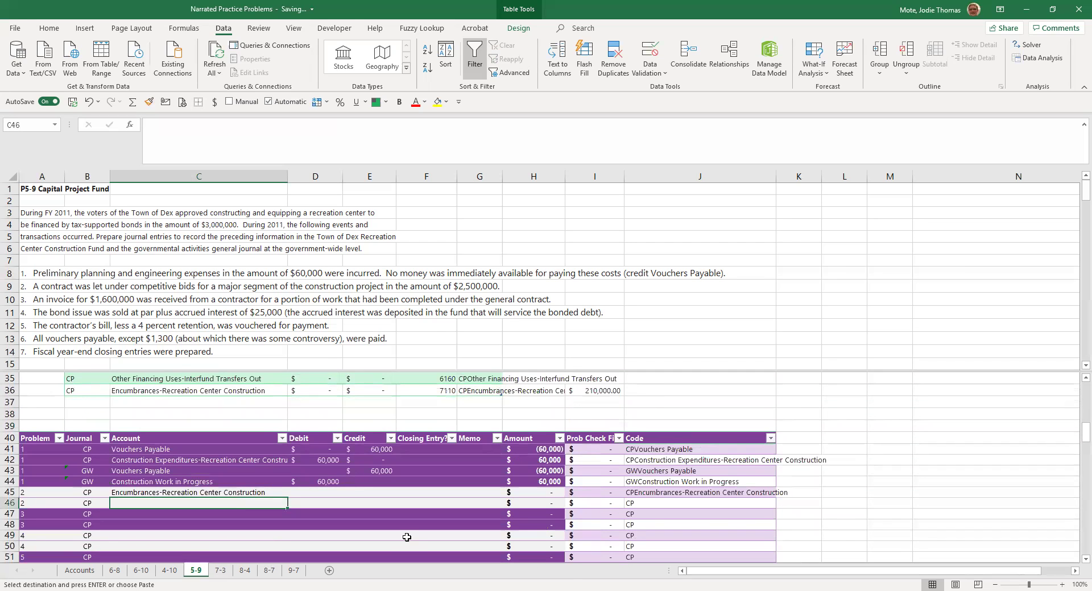
key("alt")
key("e")
key("s")
key("v")
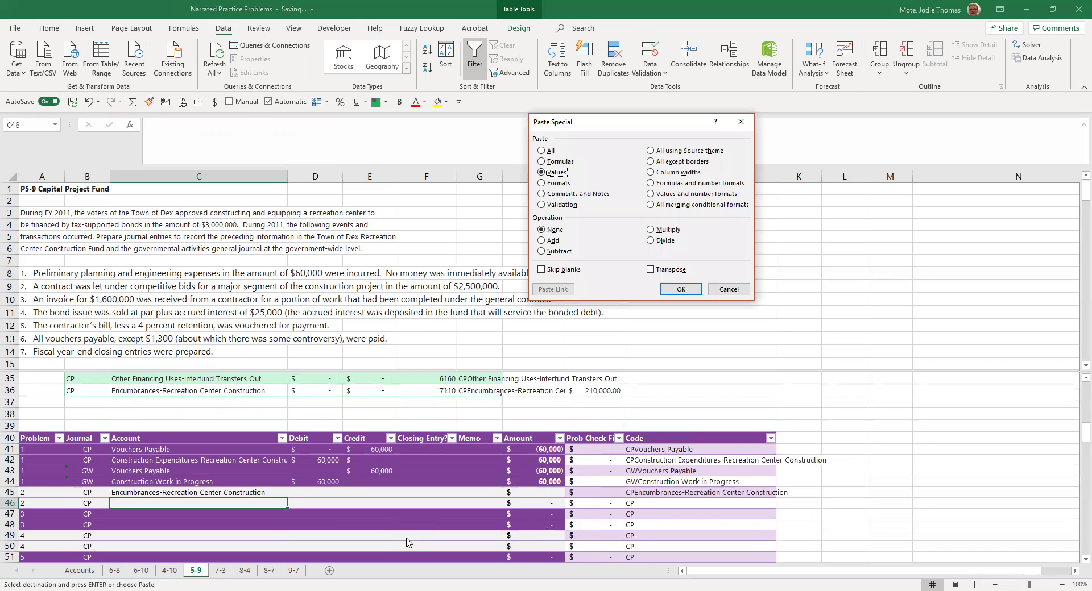
key("Return")
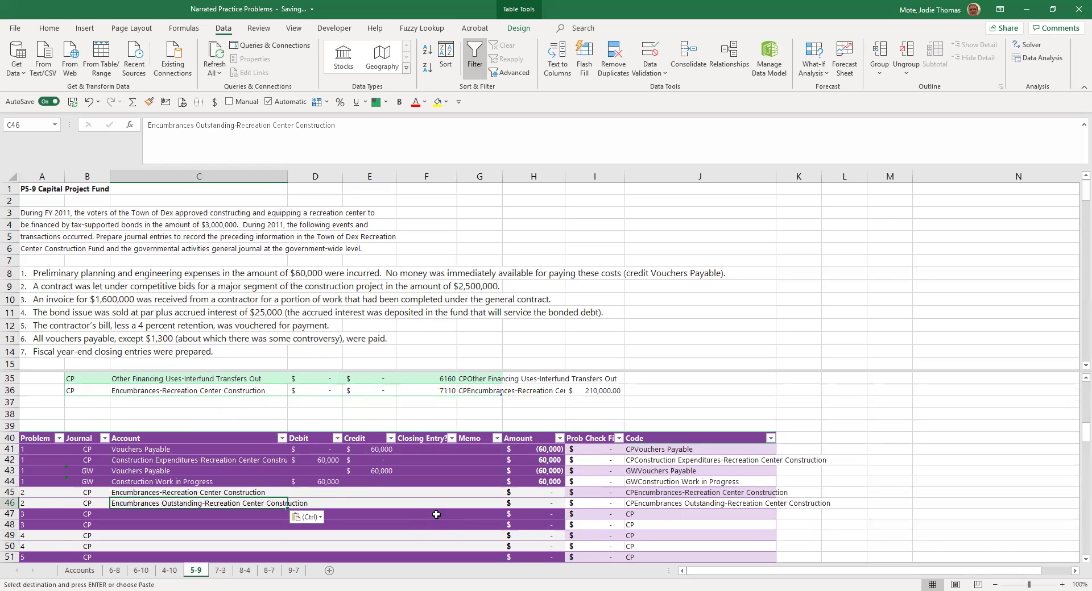
Enter a debit of 2,500,000 for the Encumbrances-Recreation Center Construction line in D45
left_click(316, 494)
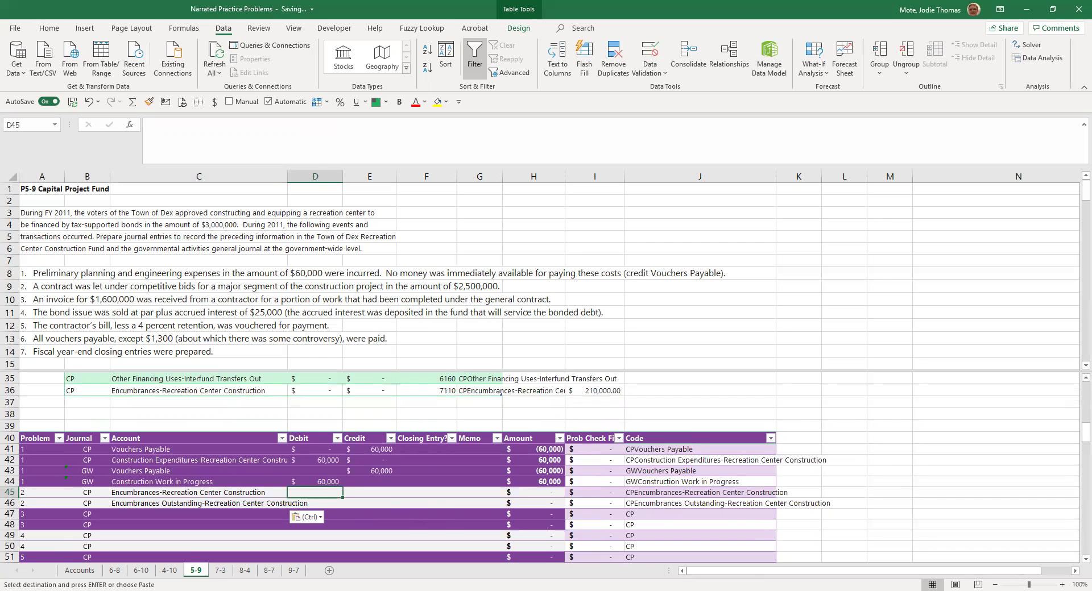
type("2")
type("5,")
type("0")
type("00,000")
key("Return")
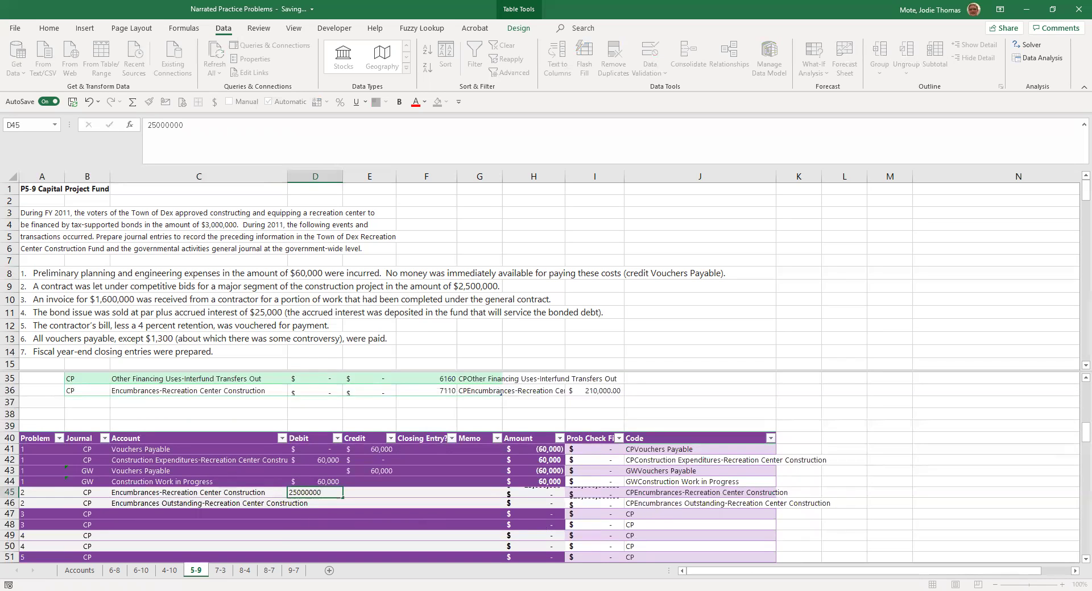
key("Up")
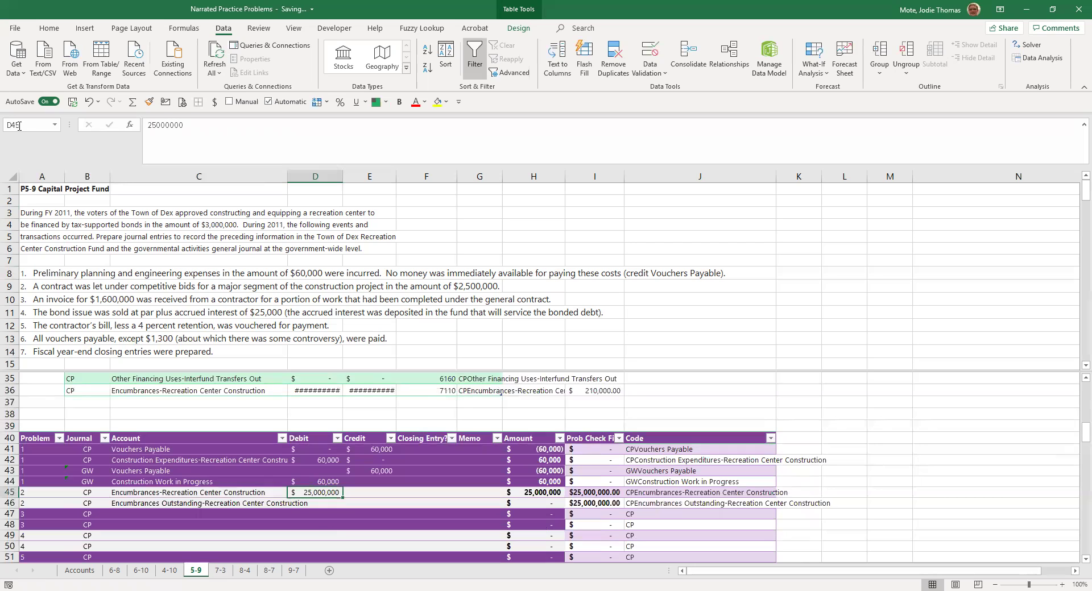
left_click(253, 127)
key("BackSpace")
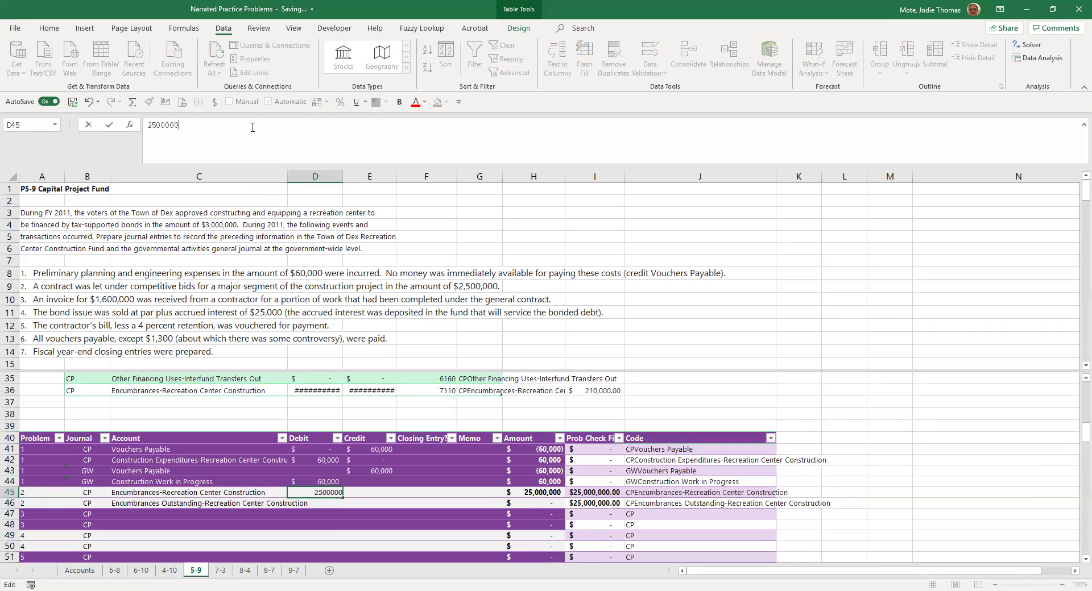
key("Return")
Copy the 2,500,000 encumbrance debit into the credit of the Encumbrances Outstanding line in E46
key("Up")
key("ctrl+c")
key("Down")
key("Right")
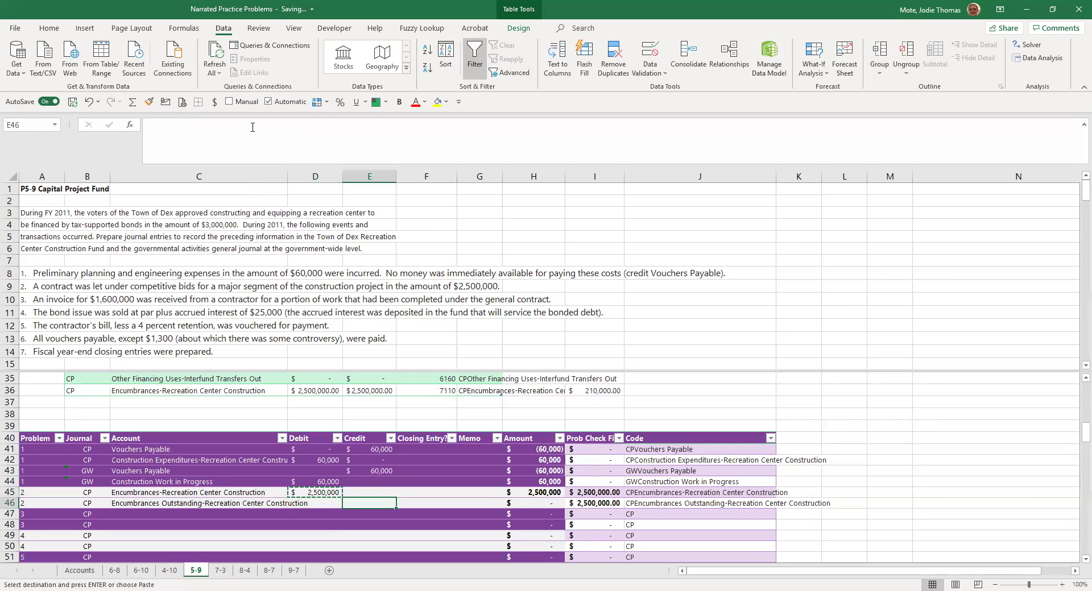
key("ctrl+v")
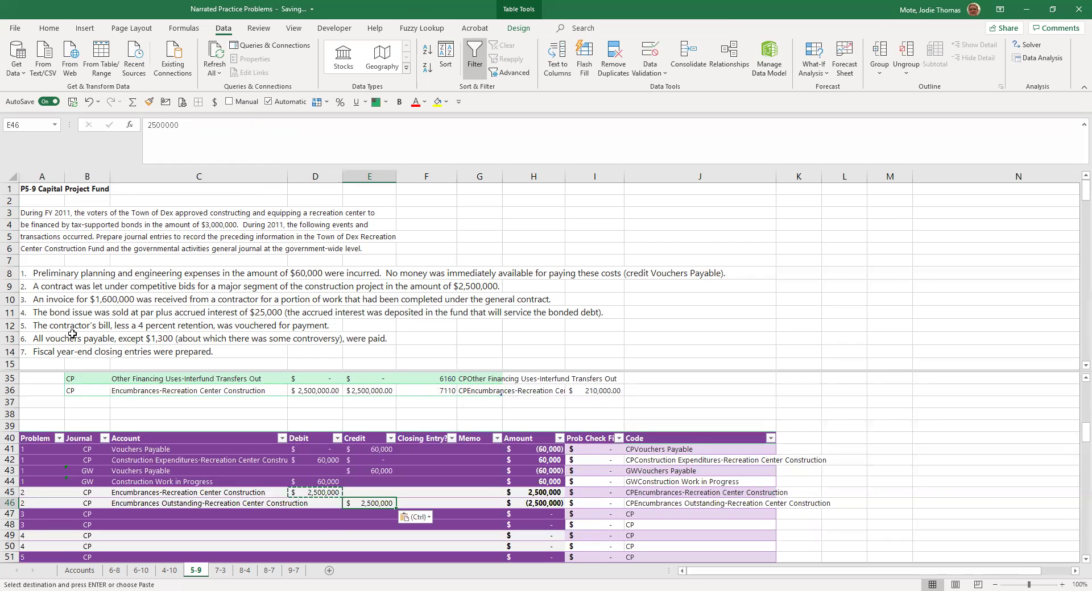
key("Escape")
left_click(40, 299)
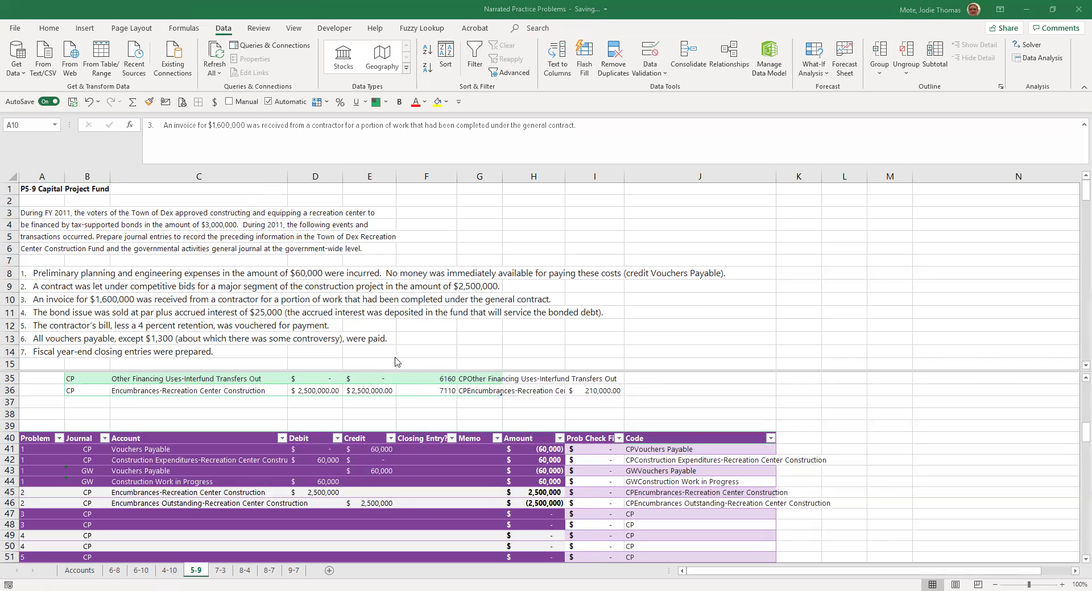
left_click(534, 490)
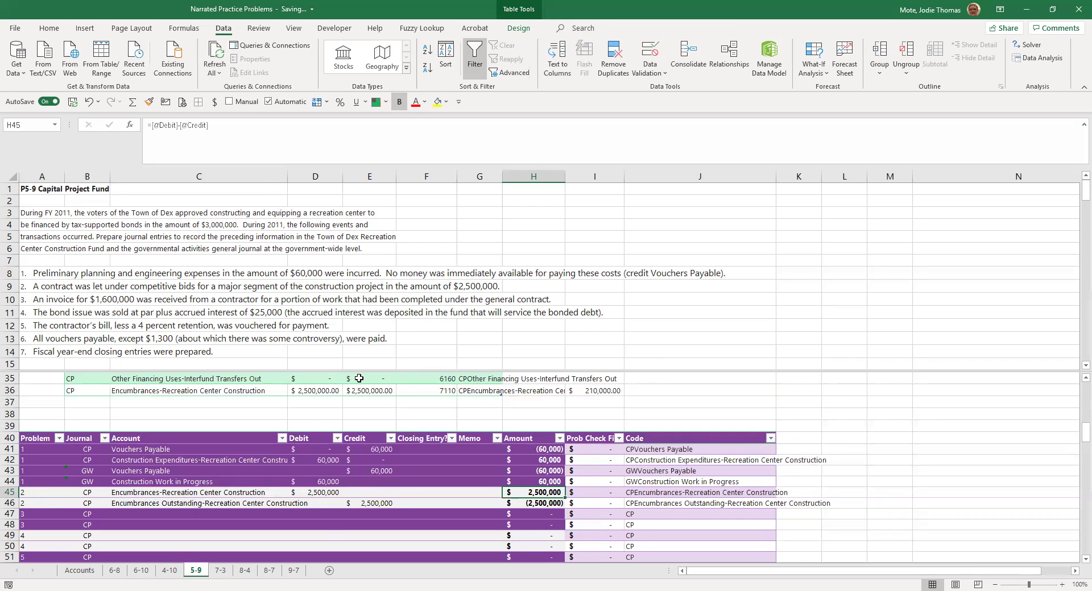
Try to insert copies of the problem 3 rows 47 and 48 above row 49
left_click(12, 524)
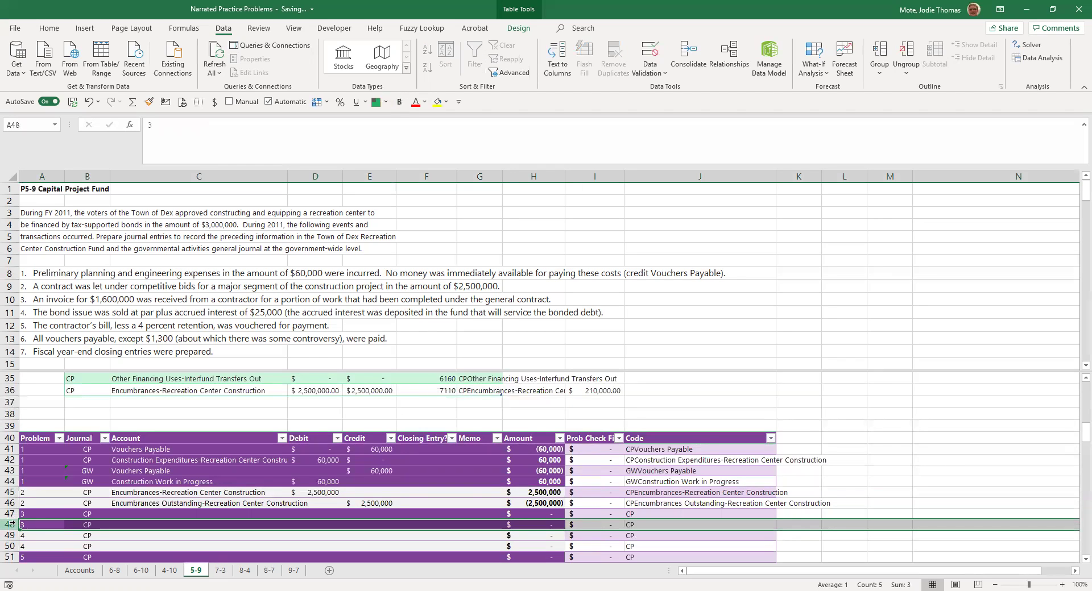
left_click(14, 518)
left_click_drag(14, 518, 14, 522)
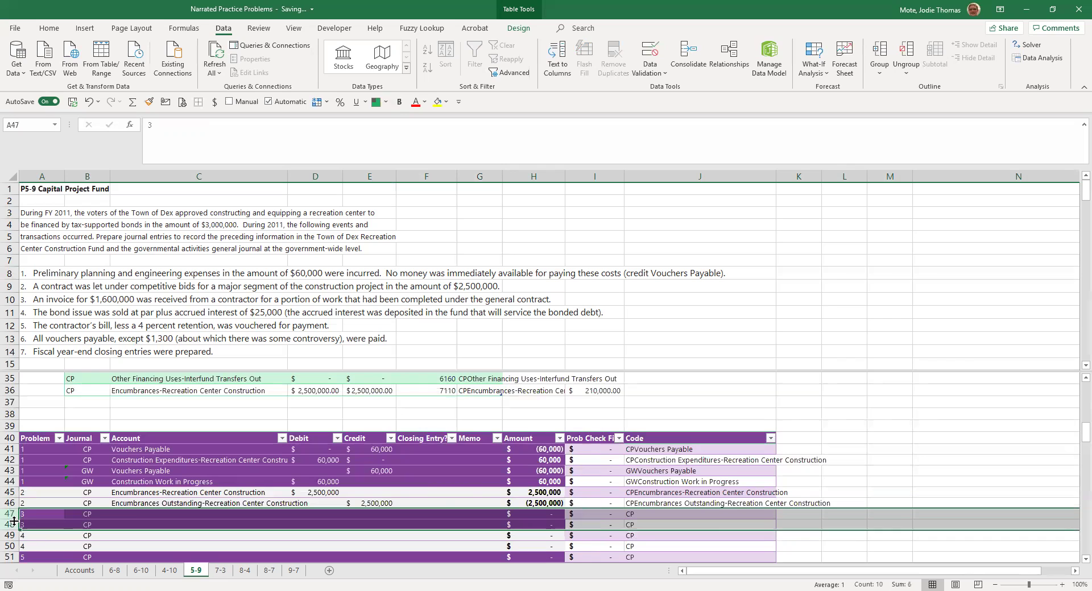
key("ctrl+c")
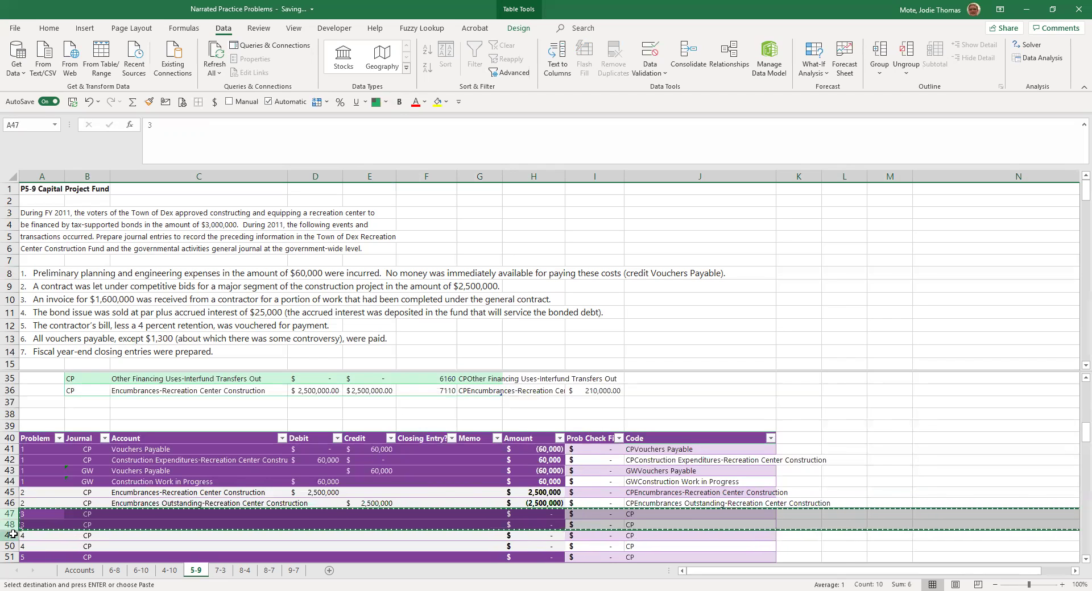
left_click(10, 535)
right_click(12, 535)
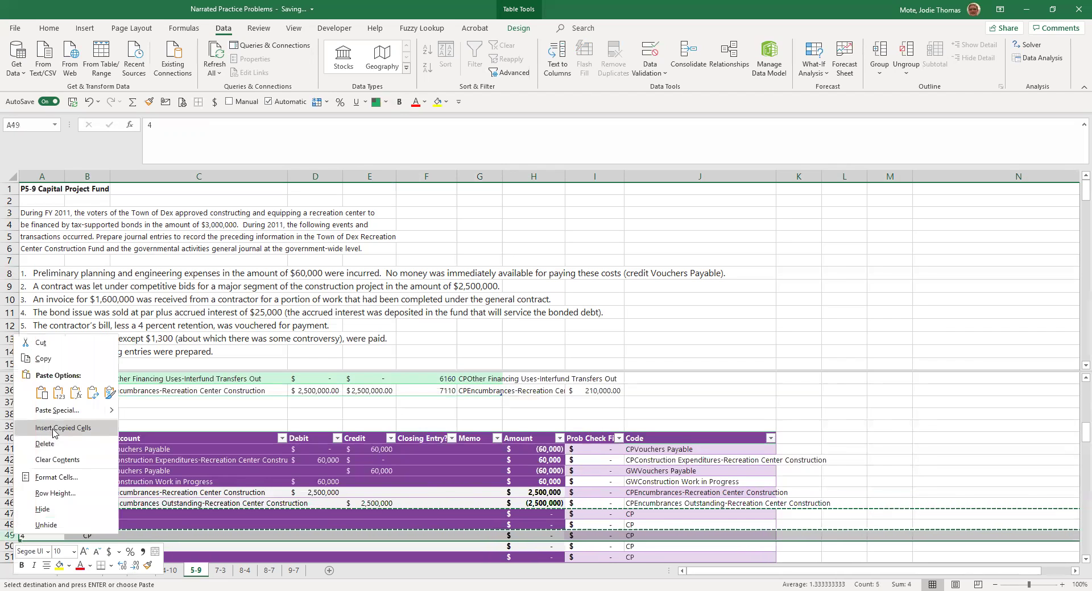
left_click(55, 432)
left_click(672, 364)
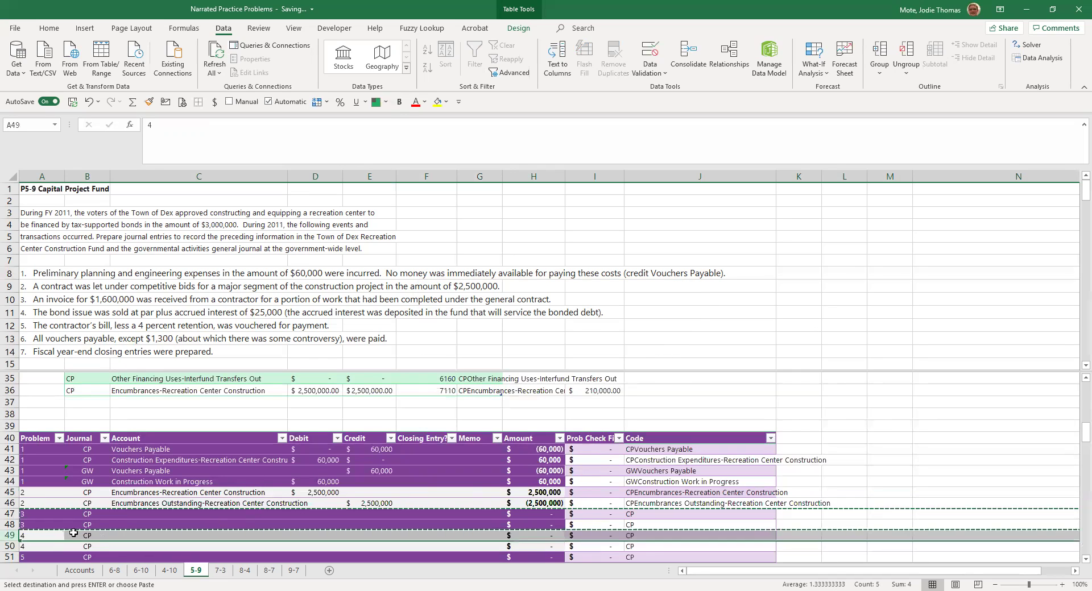
Insert two new rows above the first problem 3 line at row 47
left_click(54, 516)
left_click(9, 515)
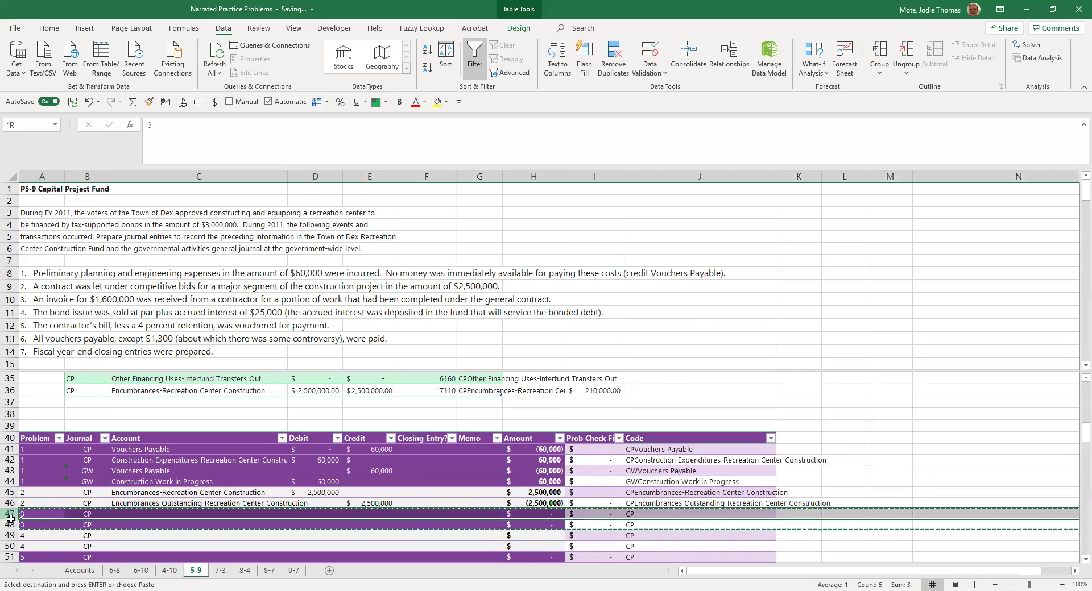
left_click_drag(9, 515, 9, 524)
right_click(13, 515)
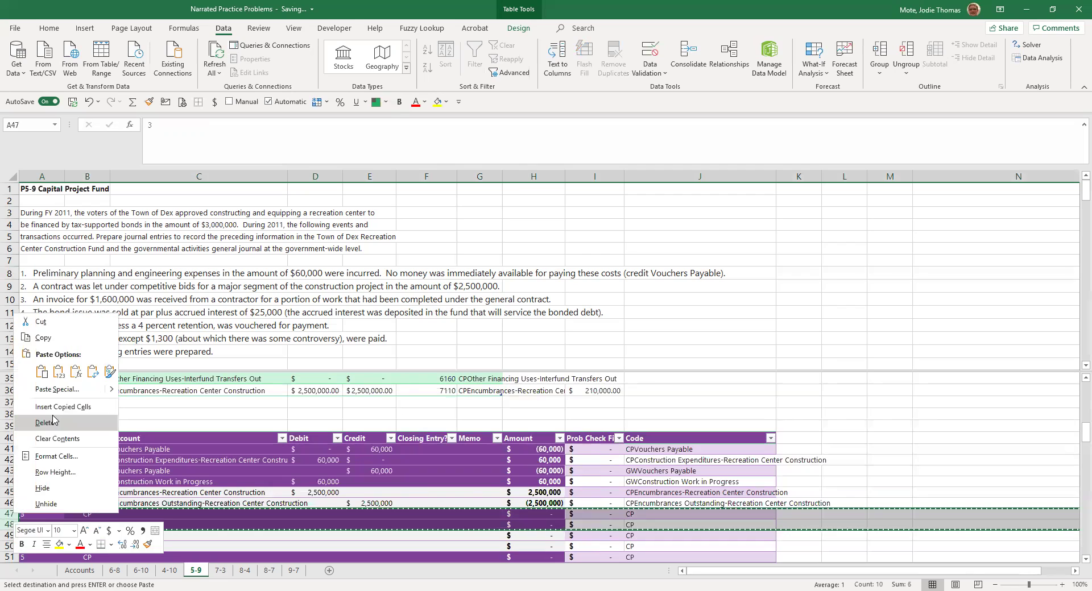
key("Escape")
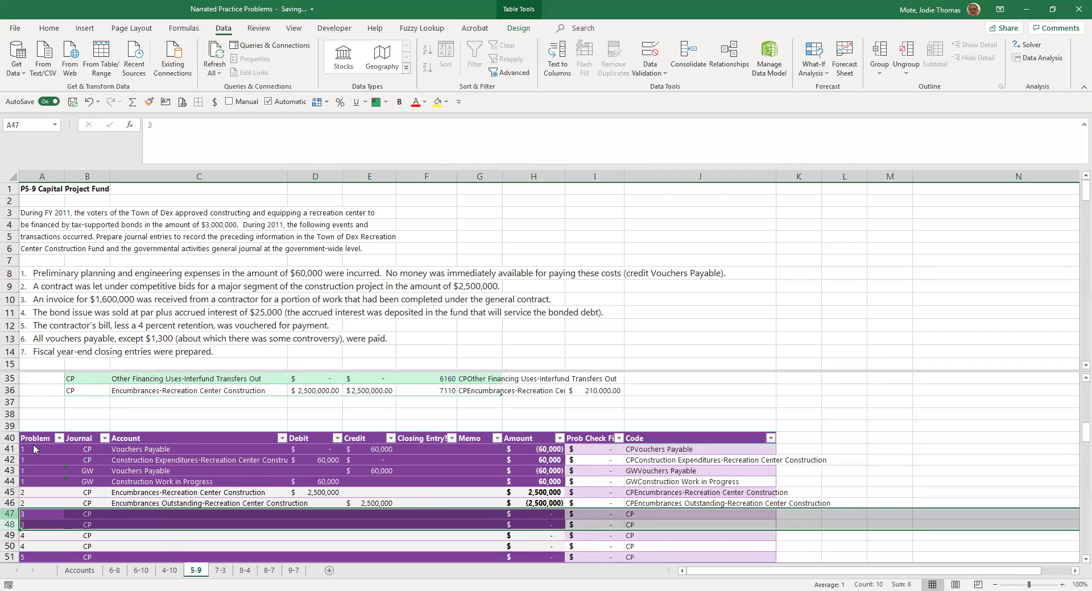
key("ctrl+shift+plus")
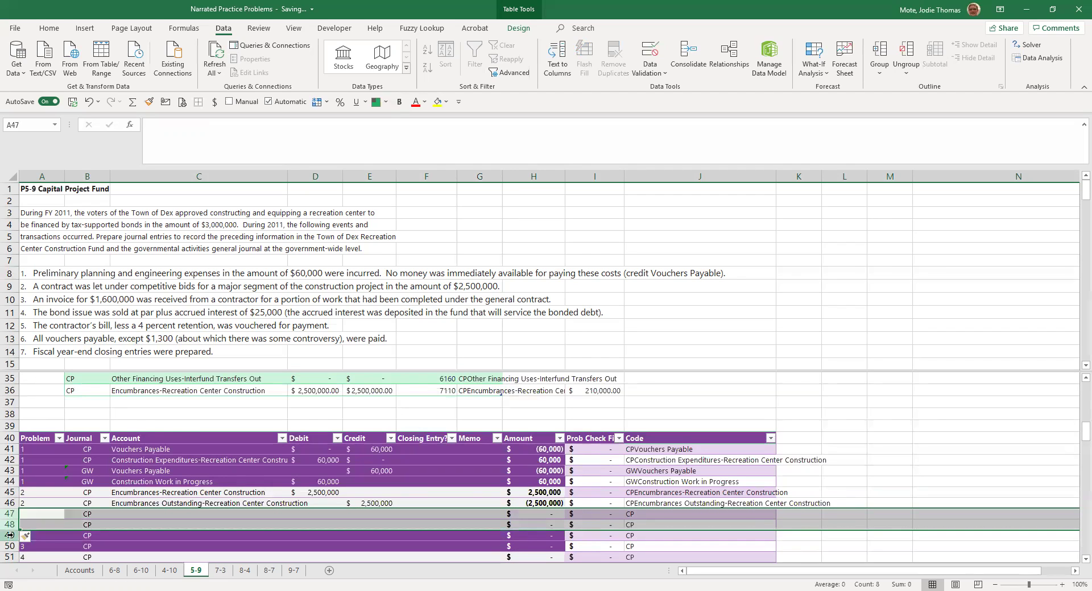
Copy the problem 3 rows 49 and 50 into the blank rows 47 and 48
left_click(10, 537)
left_click_drag(10, 541, 10, 547)
key("ctrl+c")
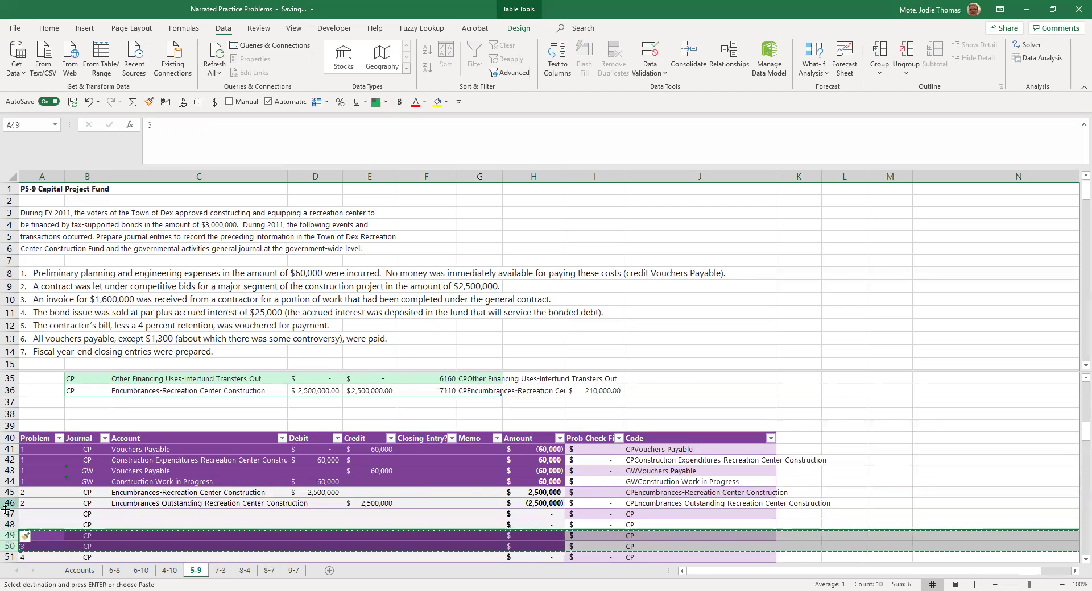
left_click(11, 514)
key("Return")
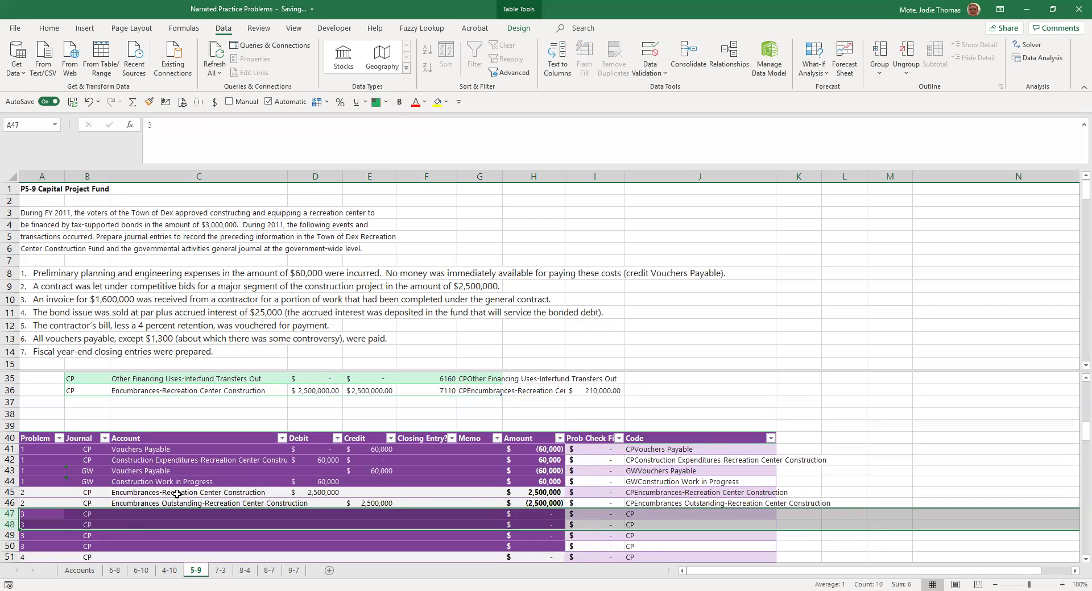
Copy the two encumbrance account names from C45:C46 and paste them as values into C47:C48 for problem 3
left_click_drag(177, 494, 179, 503)
key("ctrl+c")
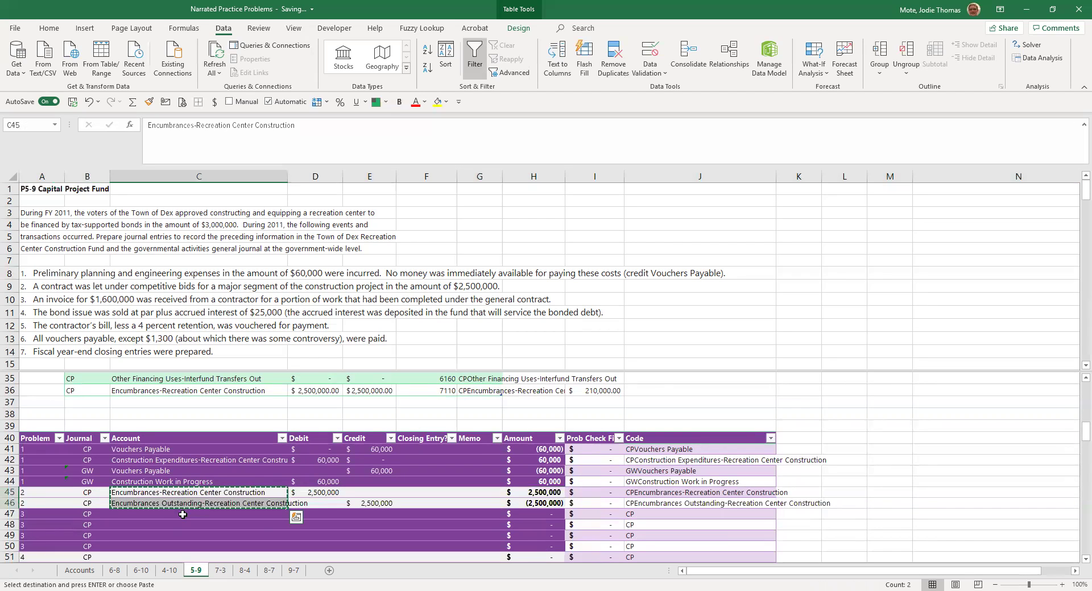
left_click(182, 515)
key("alt")
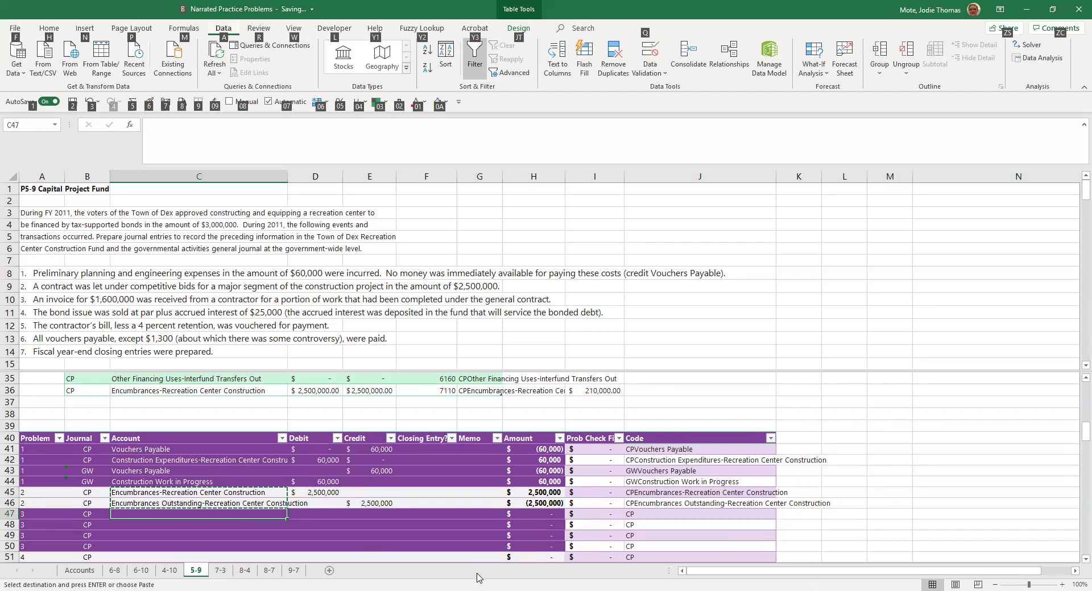
key("e")
key("s")
key("v")
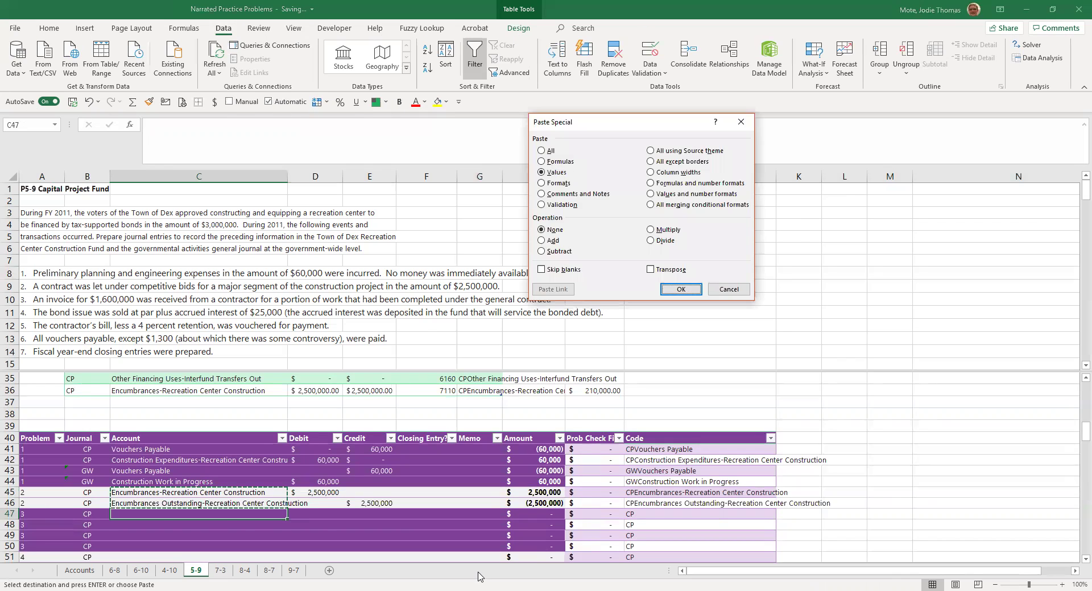
key("Return")
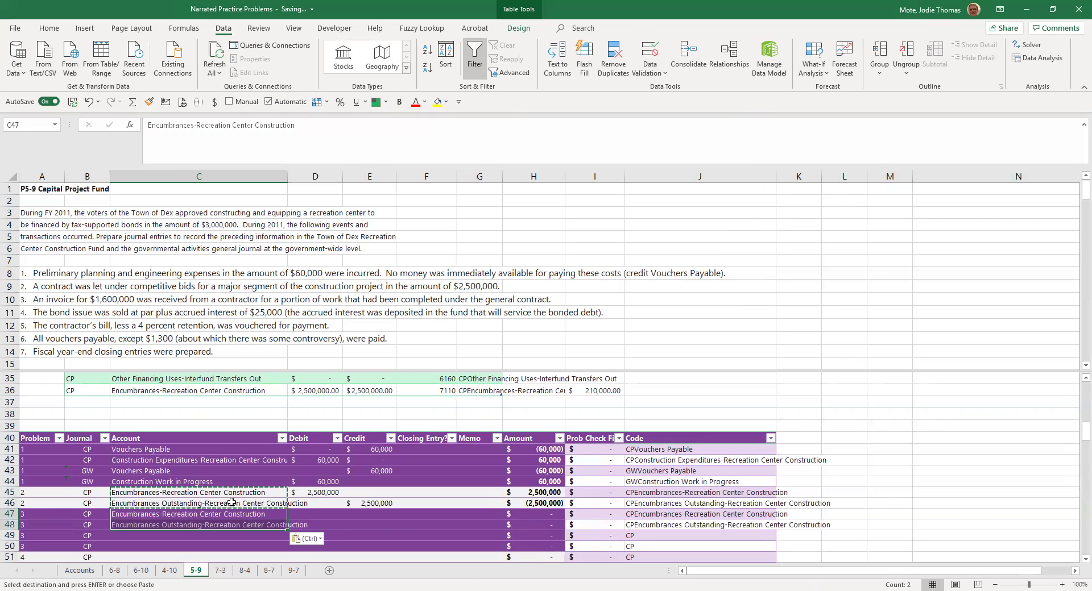
Enter a credit of 1,600,000 for the problem 3 Encumbrances-Recreation Center Construction line in E47
left_click(373, 515)
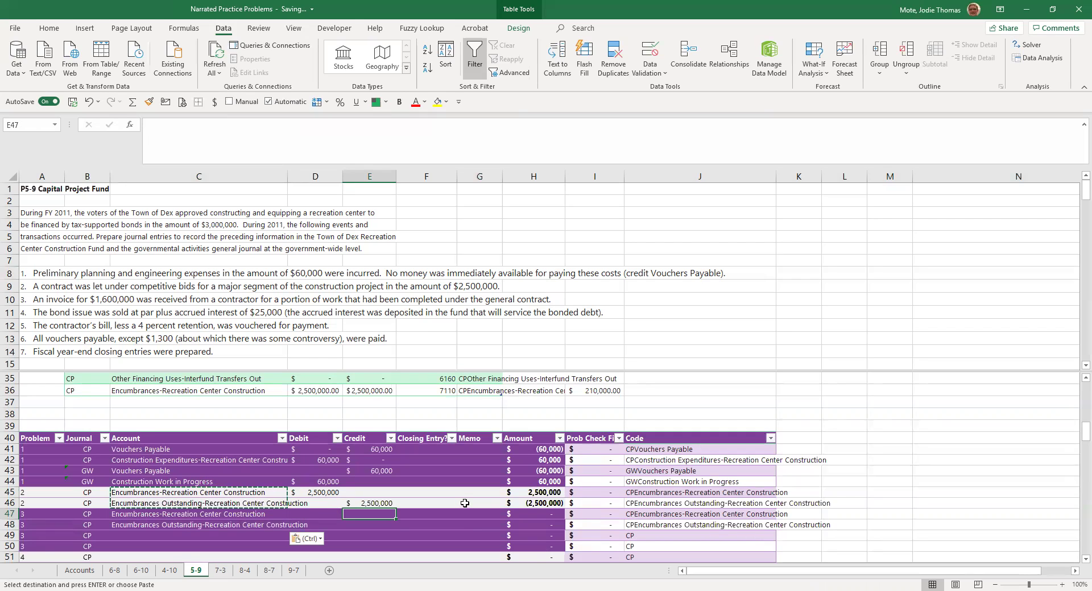
type("1600000")
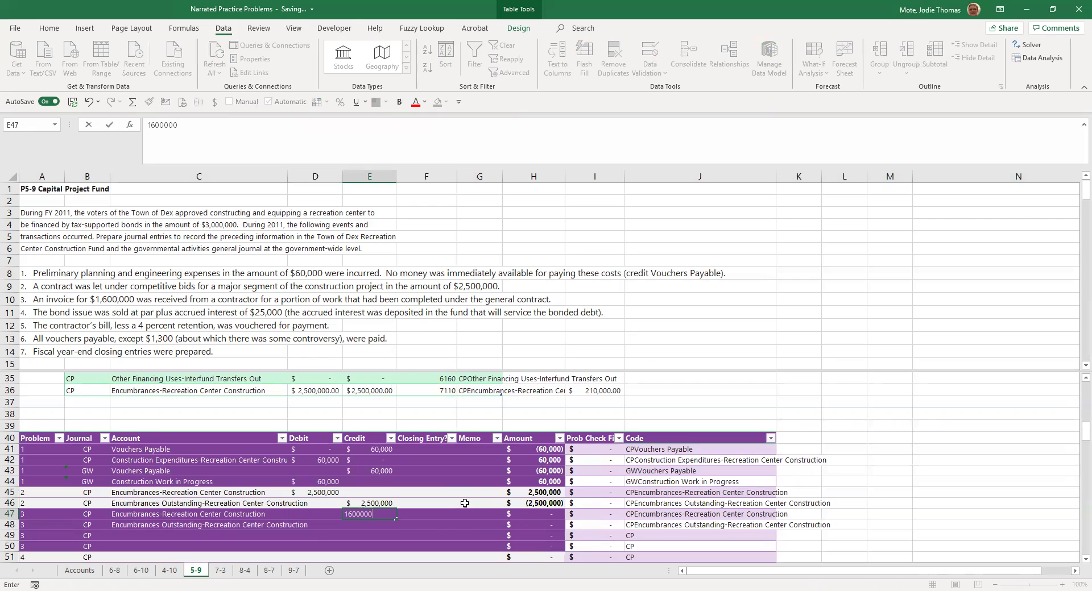
key("Return")
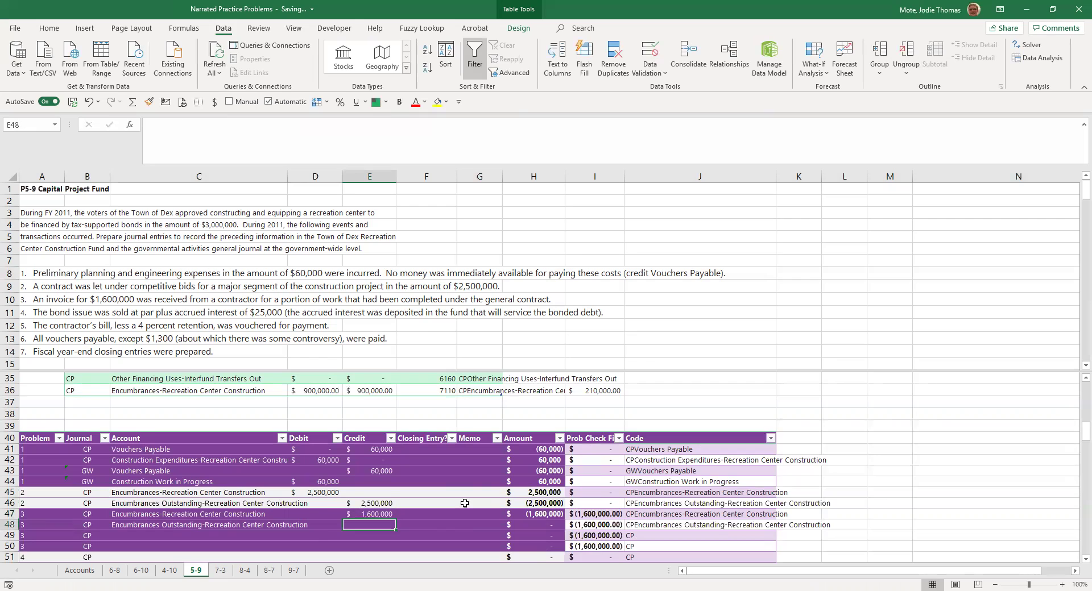
Copy the 1,600,000 credit and paste it as a value into the debit of the Encumbrances Outstanding line in D48
key("Up")
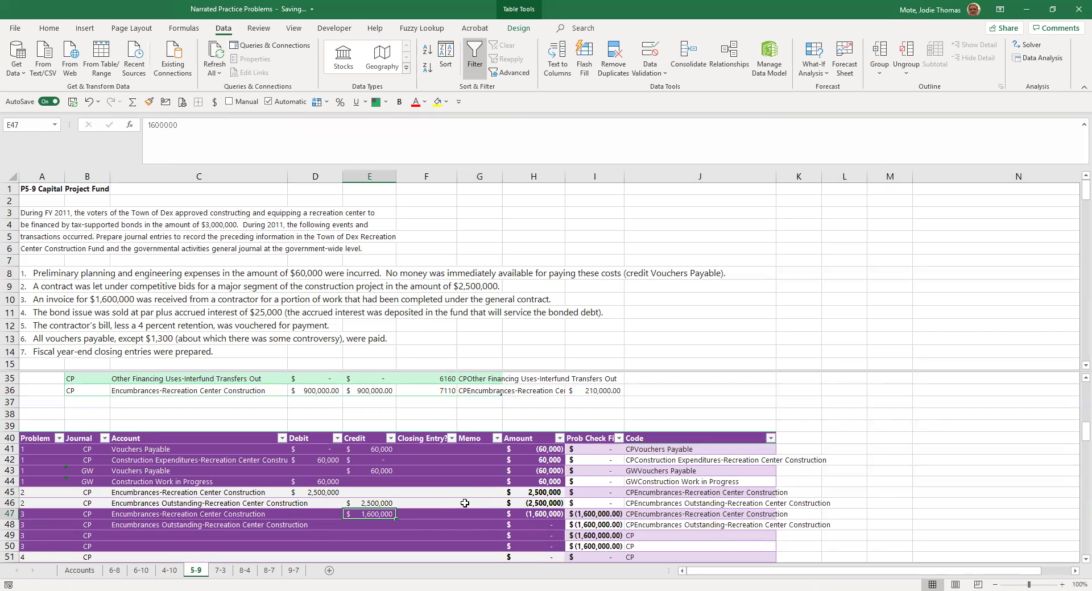
key("ctrl+c")
key("Down")
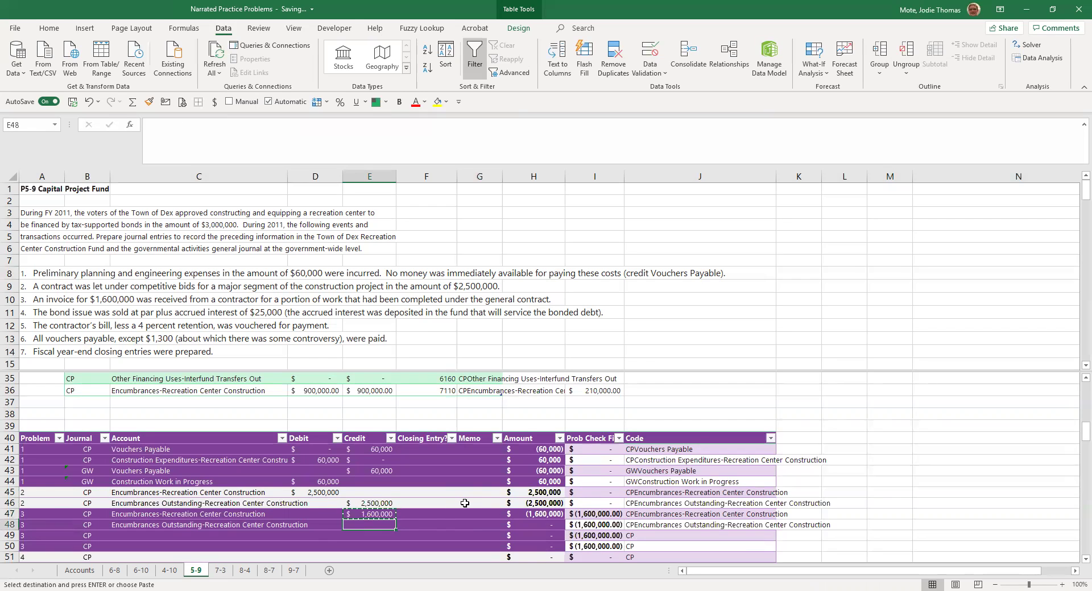
key("Left")
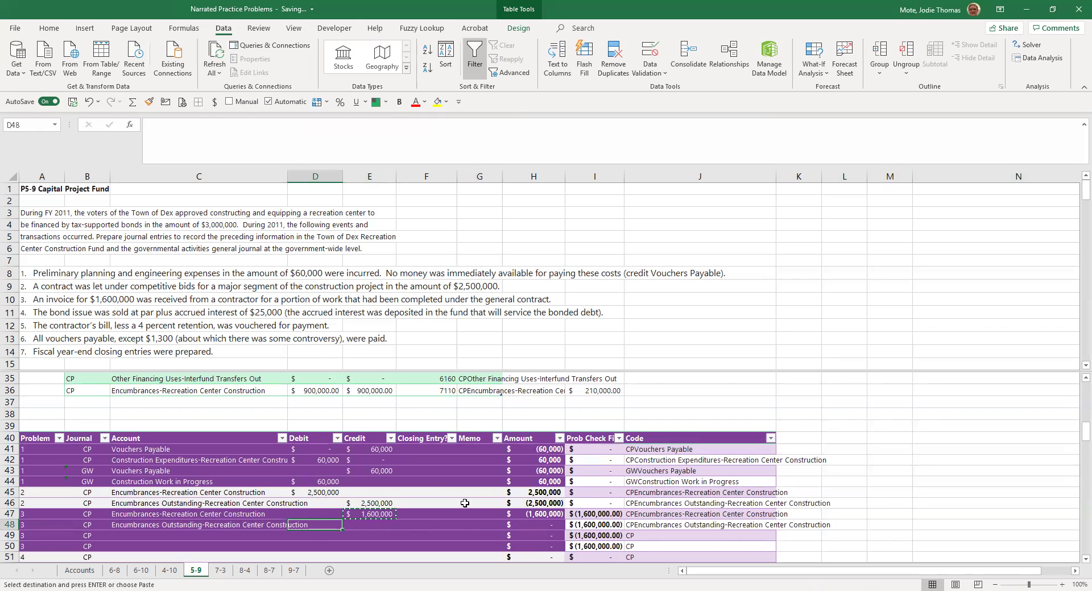
key("alt")
key("e")
key("s")
key("v")
key("Return")
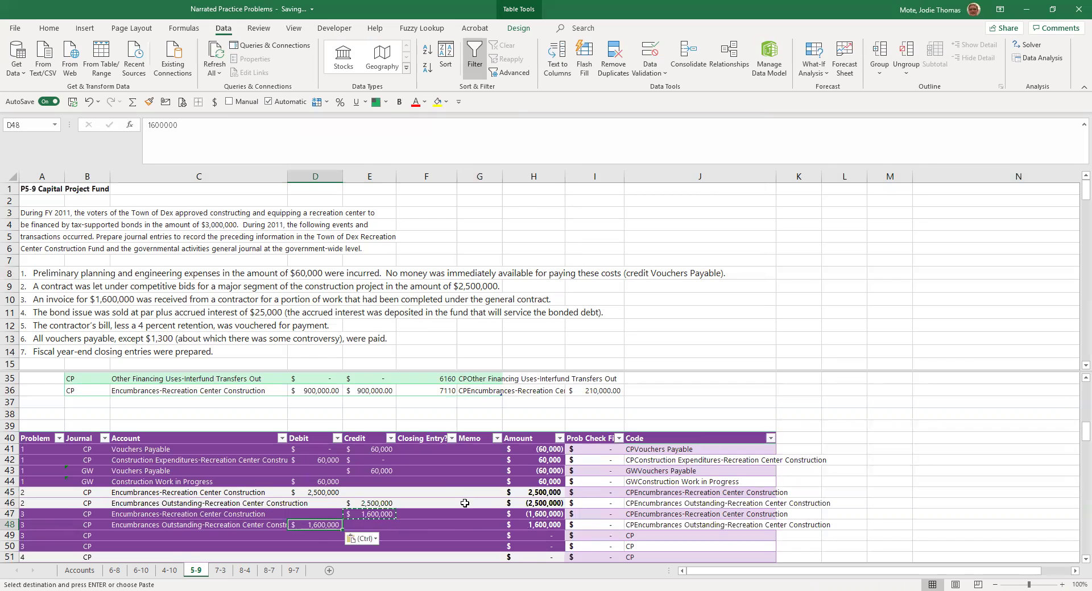
key("Escape")
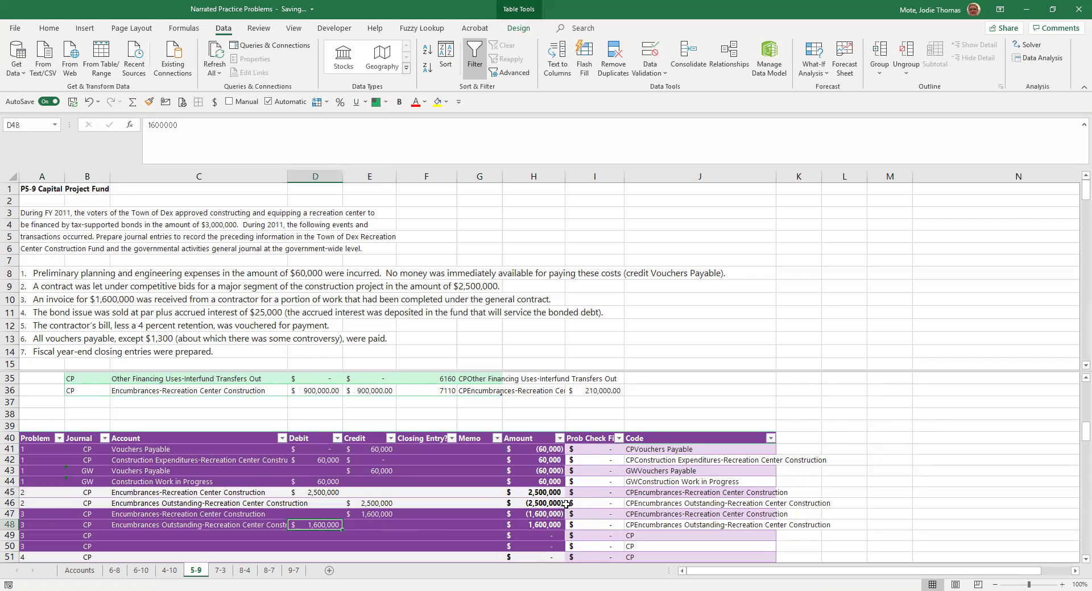
Copy the Construction Expenditures-Recreation Center Construction account name from C42 and paste it as a value into C49 for problem 3
scroll(480, 447, "down", 2)
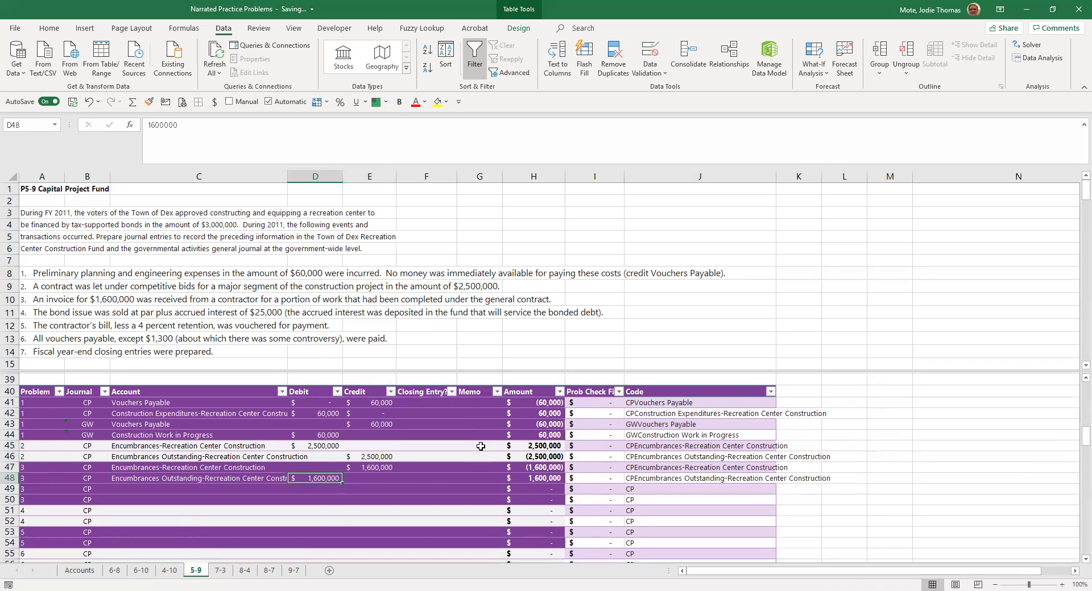
left_click(171, 487)
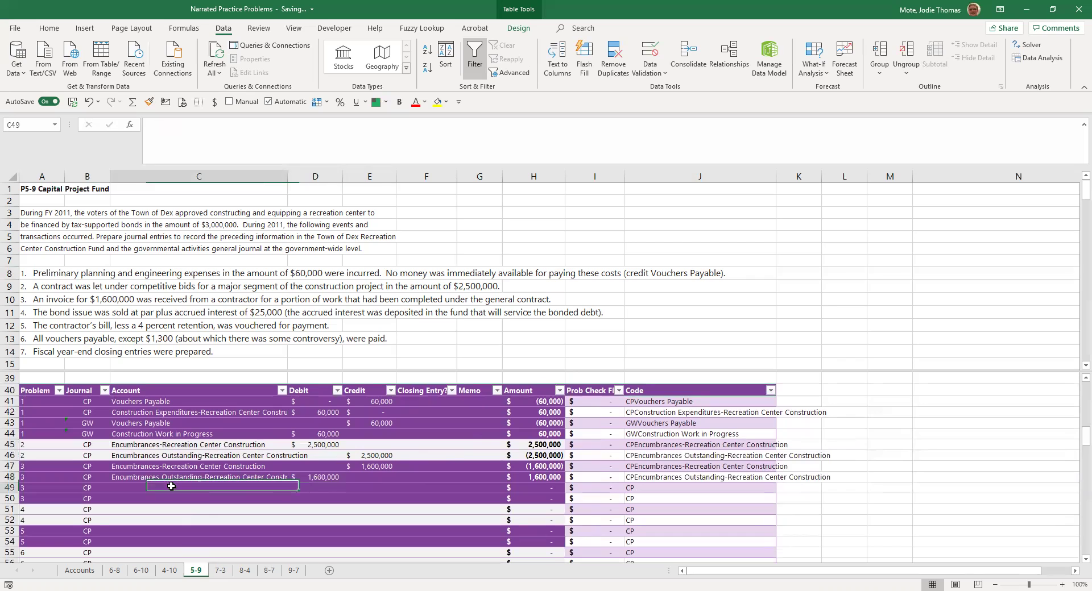
left_click(12, 466)
left_click_drag(16, 473, 12, 479)
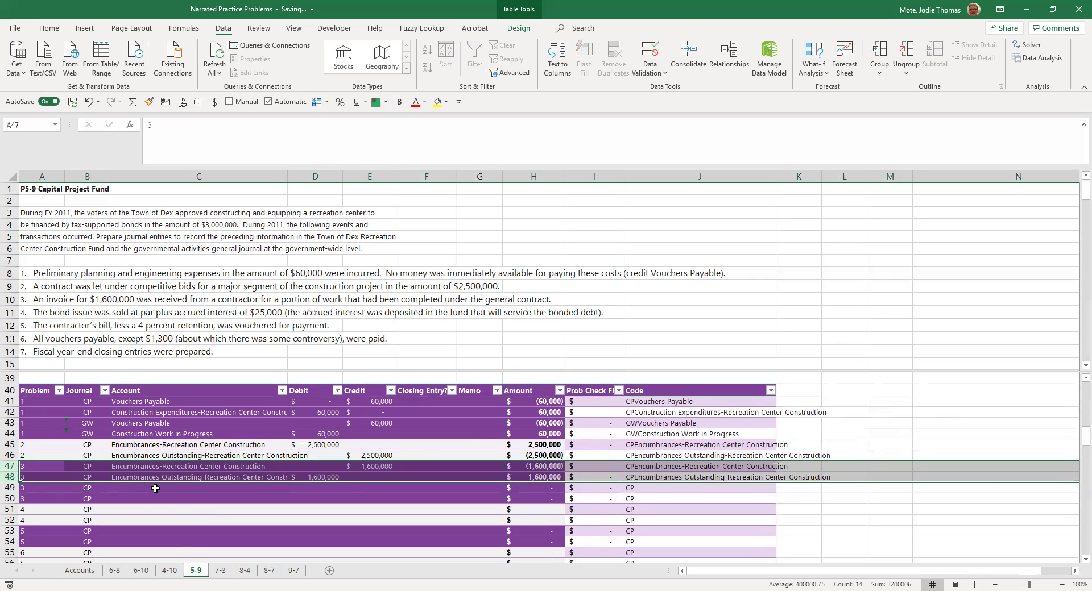
left_click(165, 412)
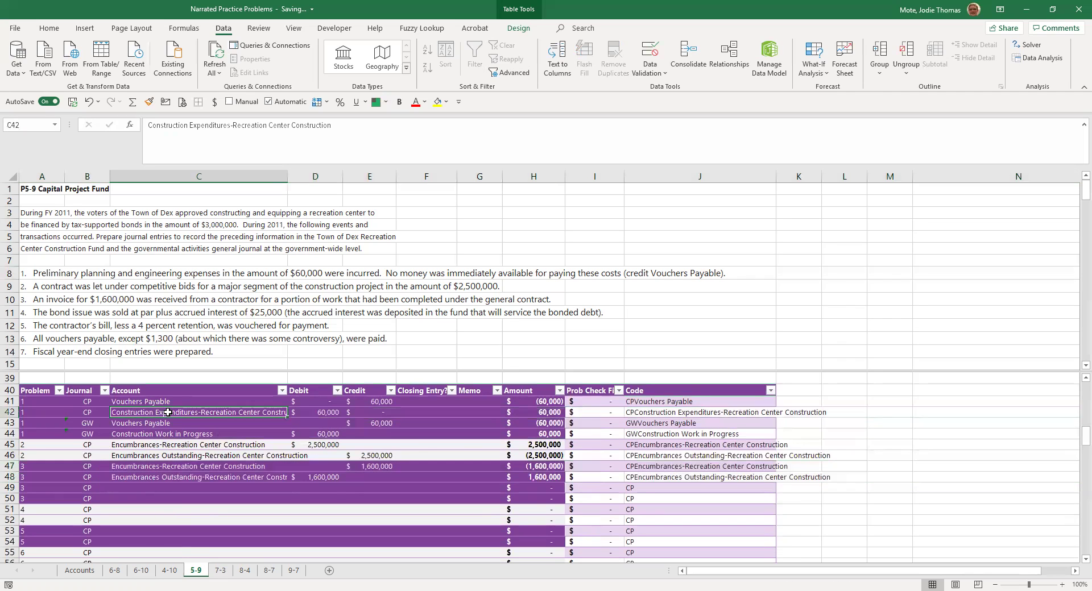
key("ctrl+c")
left_click(172, 488)
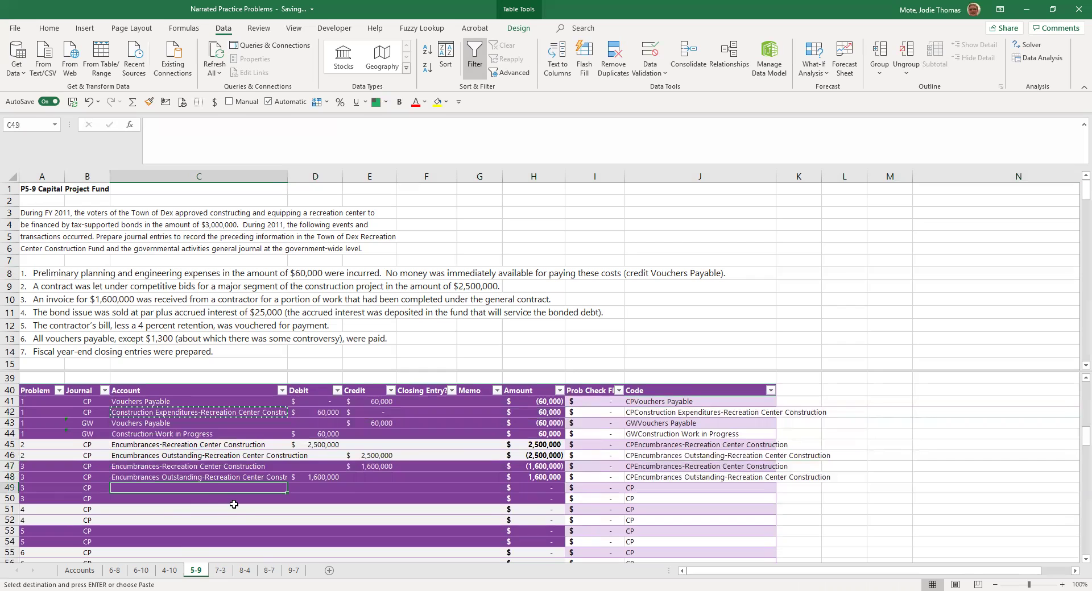
key("alt")
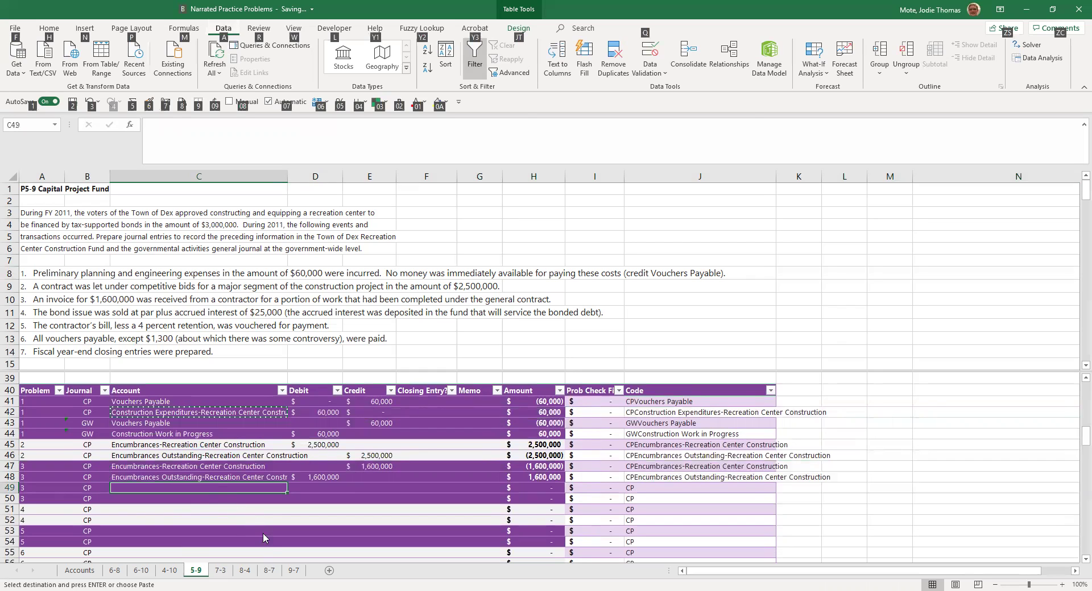
key("e")
key("s")
key("v")
key("Return")
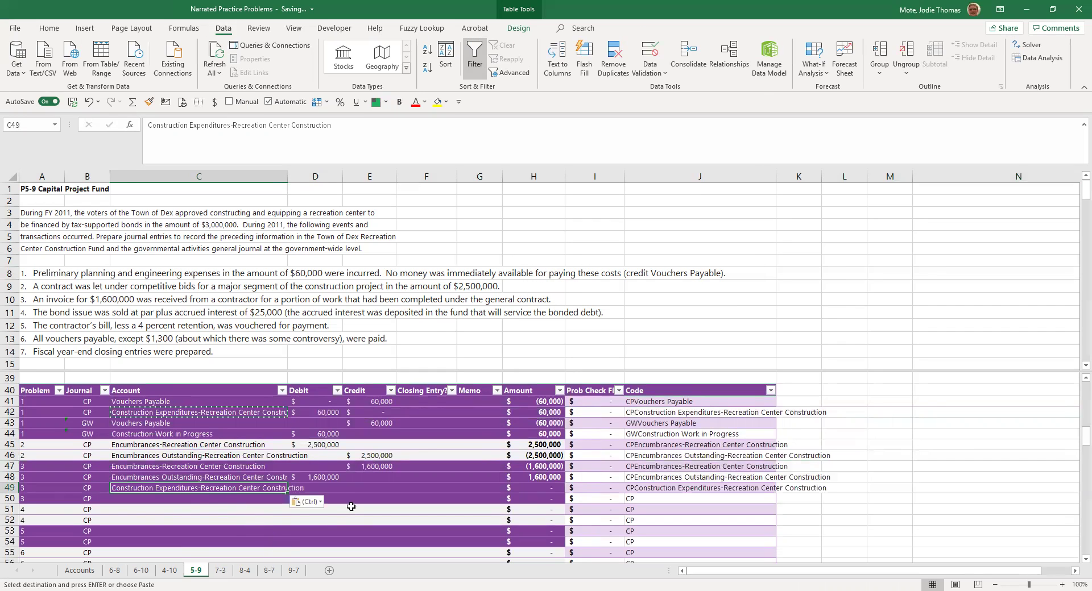
Enter a debit of 1,600,000 for the problem 3 Construction Expenditures line in D49
left_click(321, 486)
key("F2")
type("1,600,")
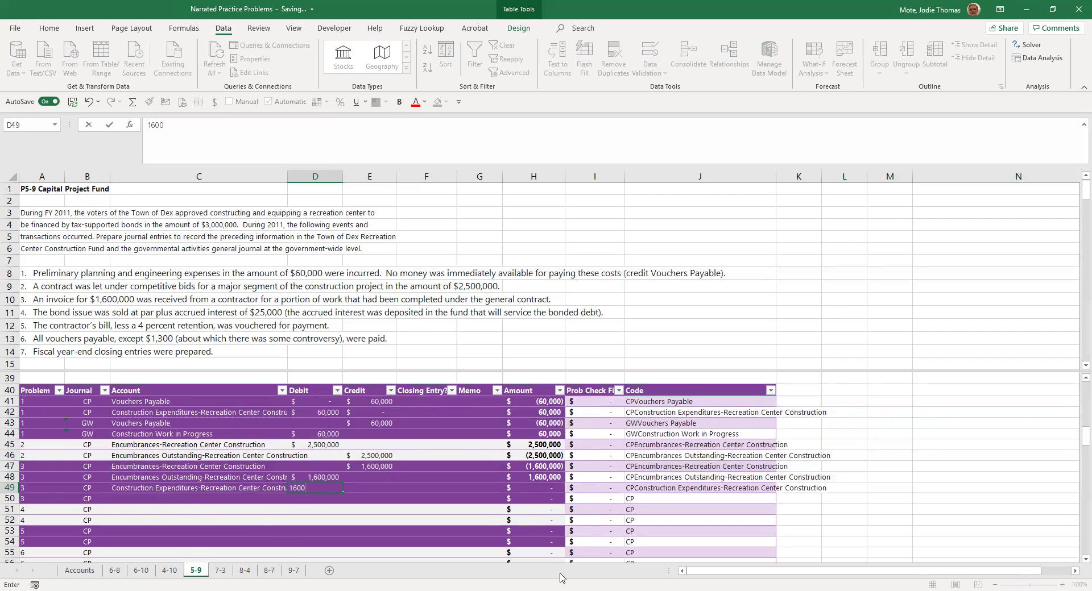
type("000")
key("Return")
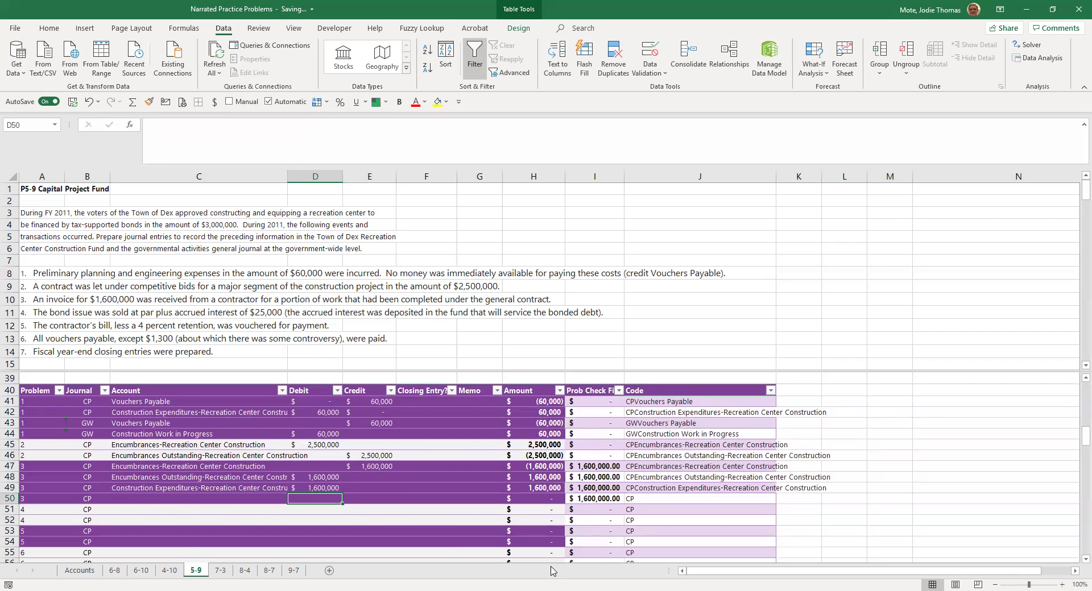
left_click(172, 488)
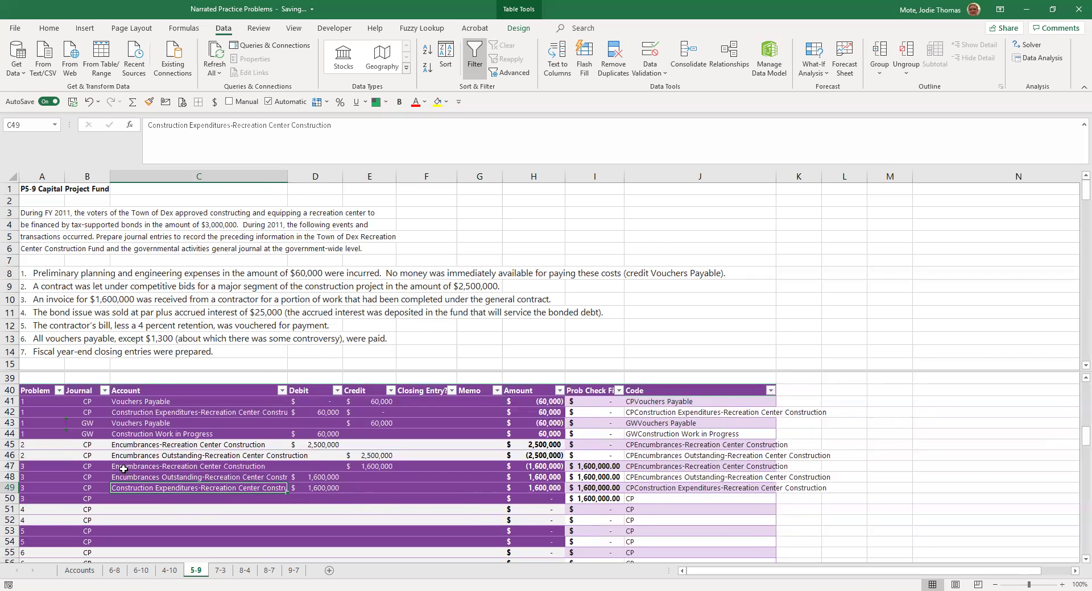
scroll(124, 470, "up", 4)
scroll(146, 392, "up", 2)
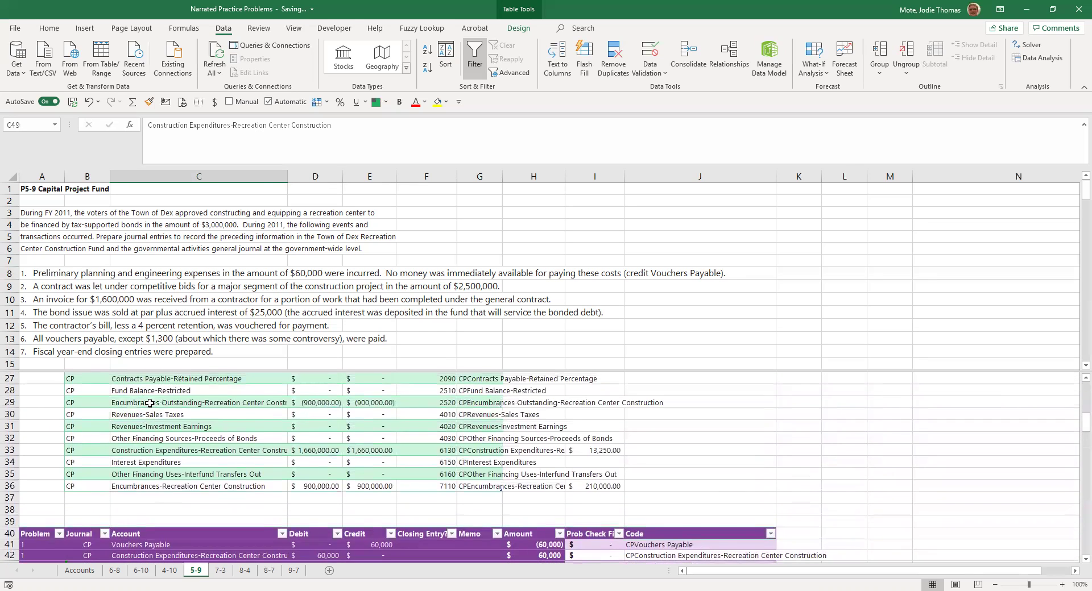
left_click(162, 414)
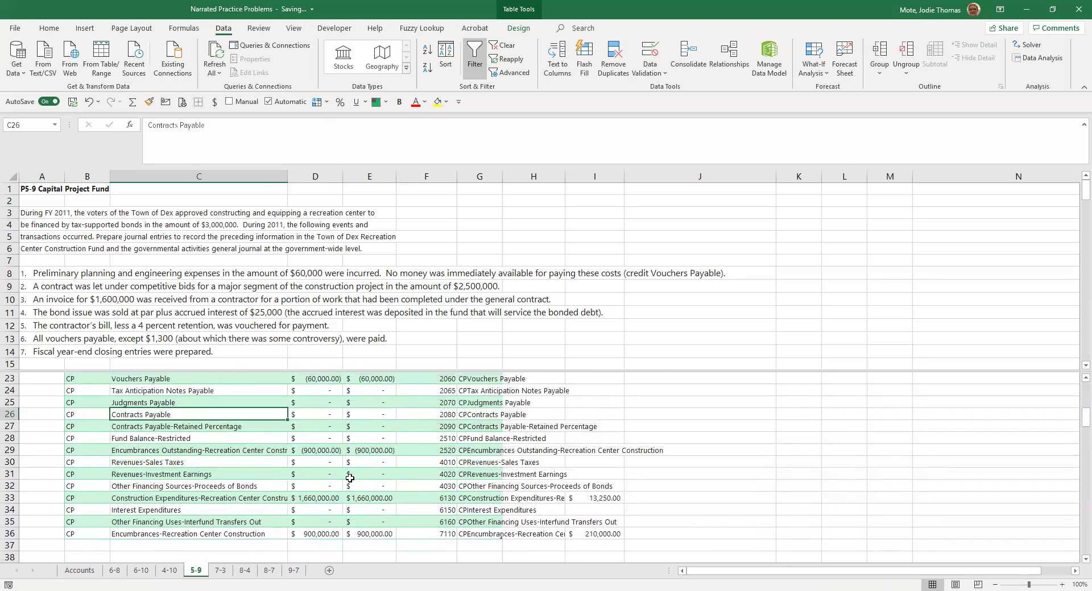
key("ctrl+c")
scroll(349, 482, "down", 7)
left_click(160, 454)
key("alt")
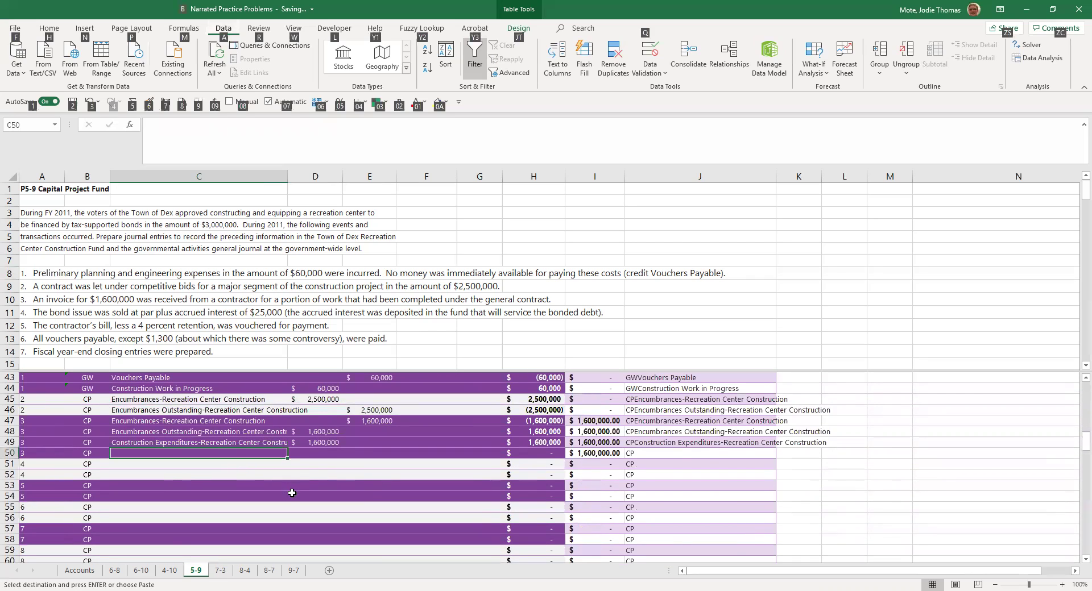
key("r")
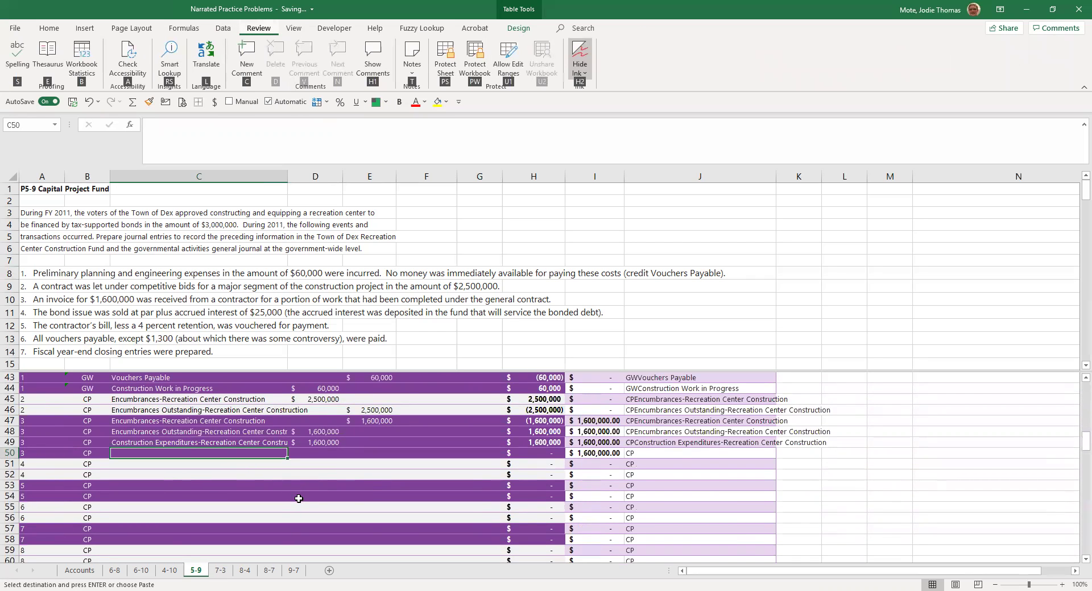
key("Escape")
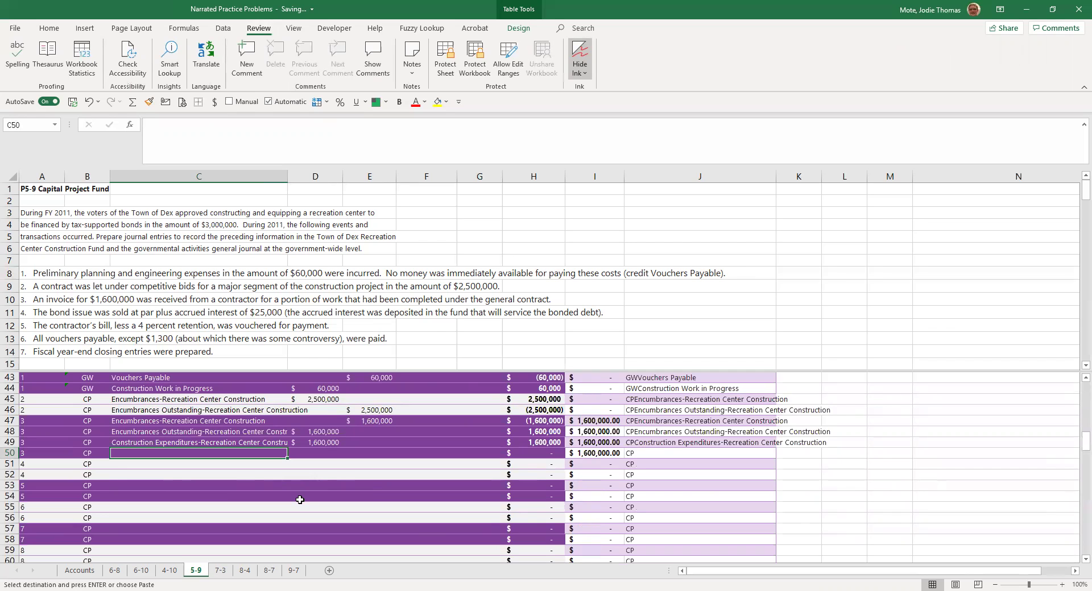
key("shift+F7")
scroll(300, 500, "up", 4)
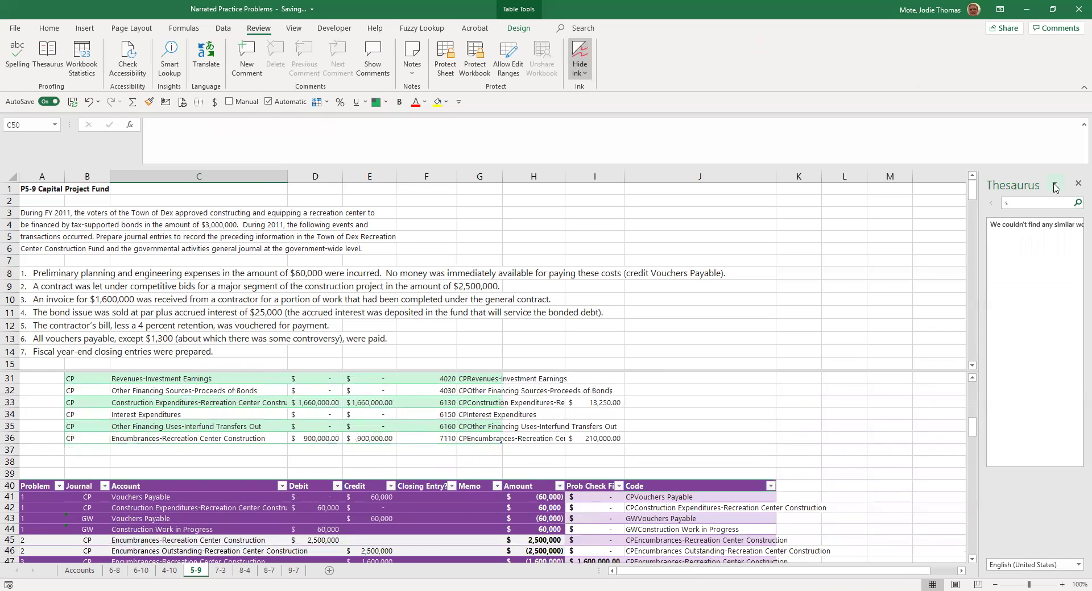
left_click(1077, 183)
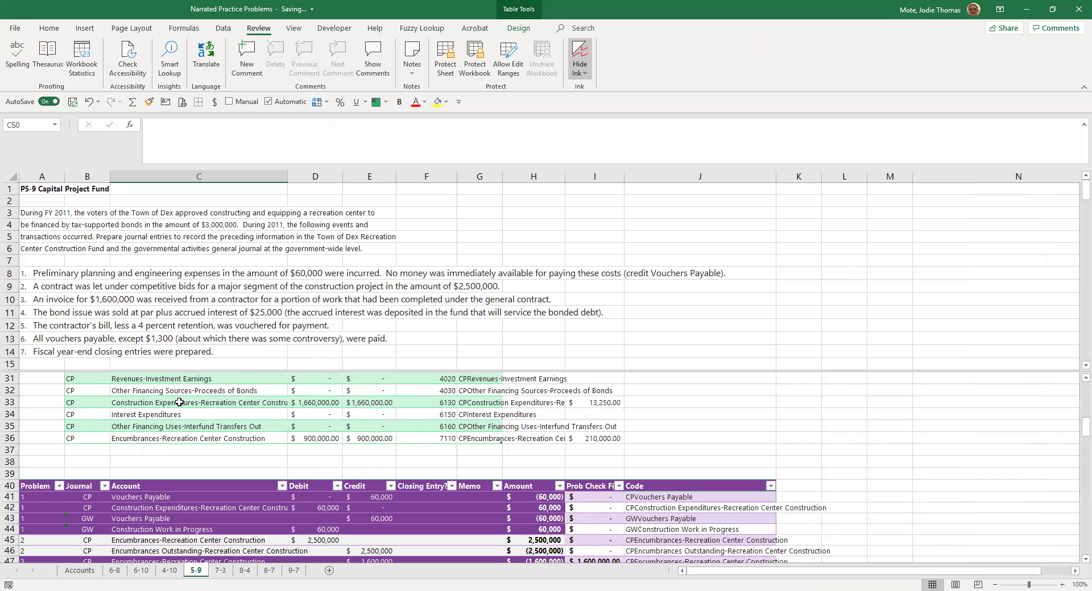
Copy the Contracts Payable account name from C26 in the account list and paste it as a value into C50
scroll(176, 407, "up", 1)
scroll(142, 403, "up", 3)
left_click(162, 462)
key("ctrl+c")
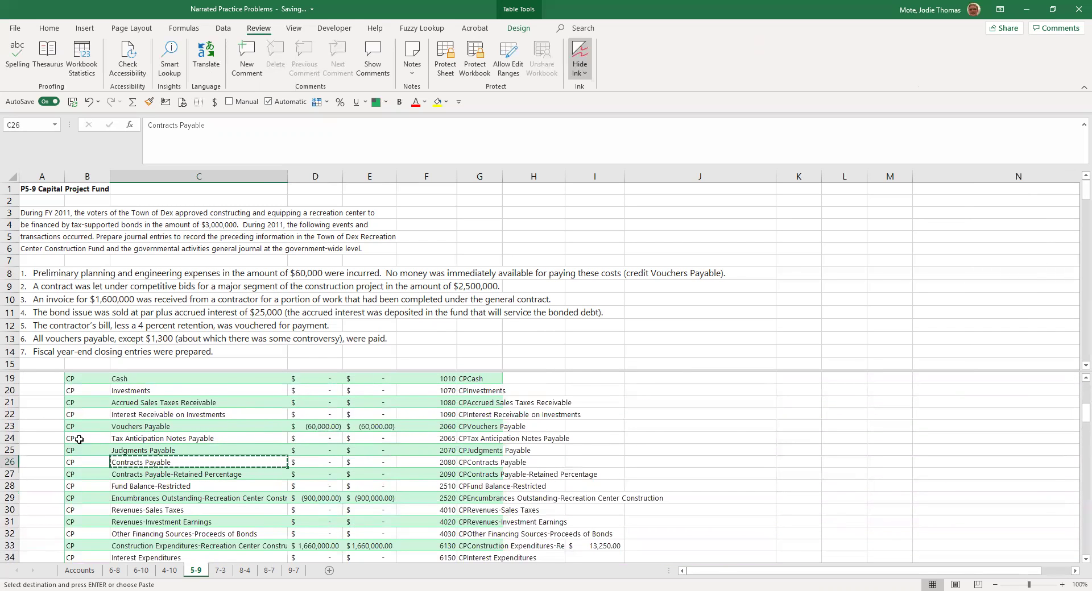
scroll(80, 440, "down", 7)
left_click(149, 499)
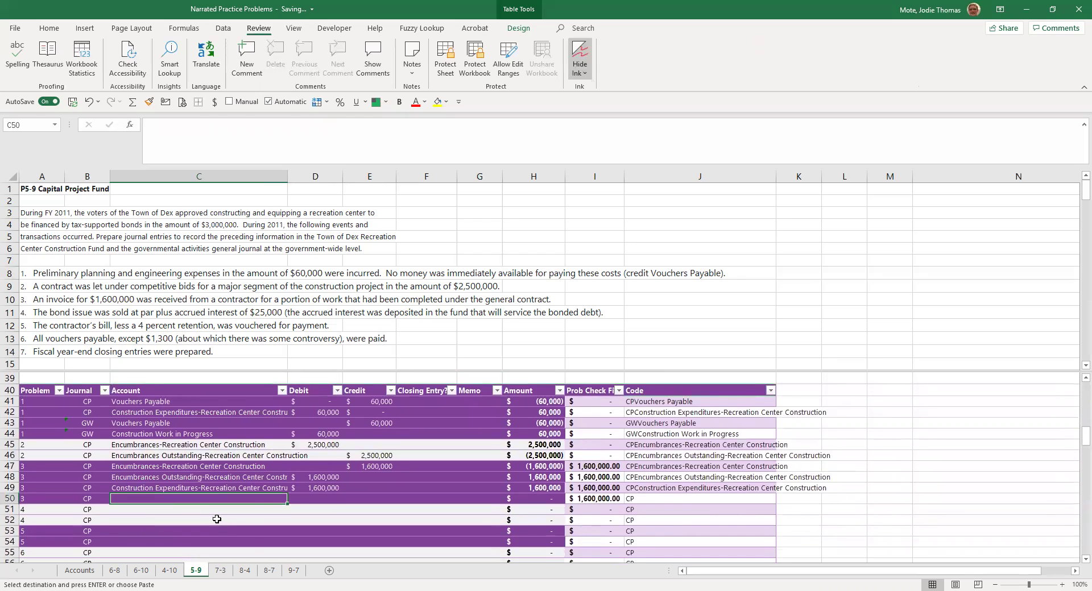
key("alt")
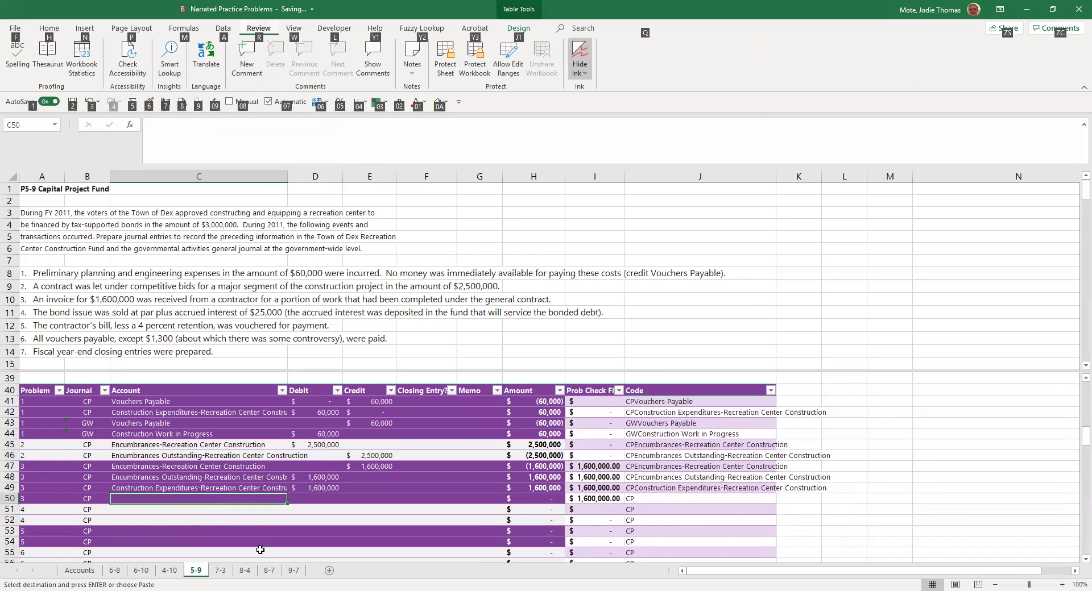
key("e")
key("s")
key("v")
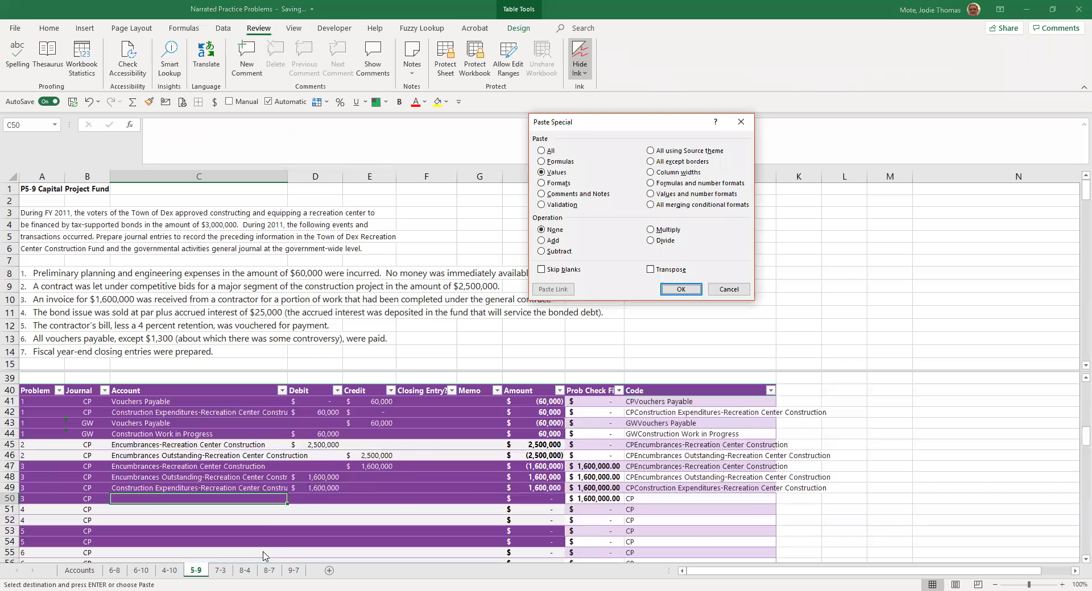
key("Return")
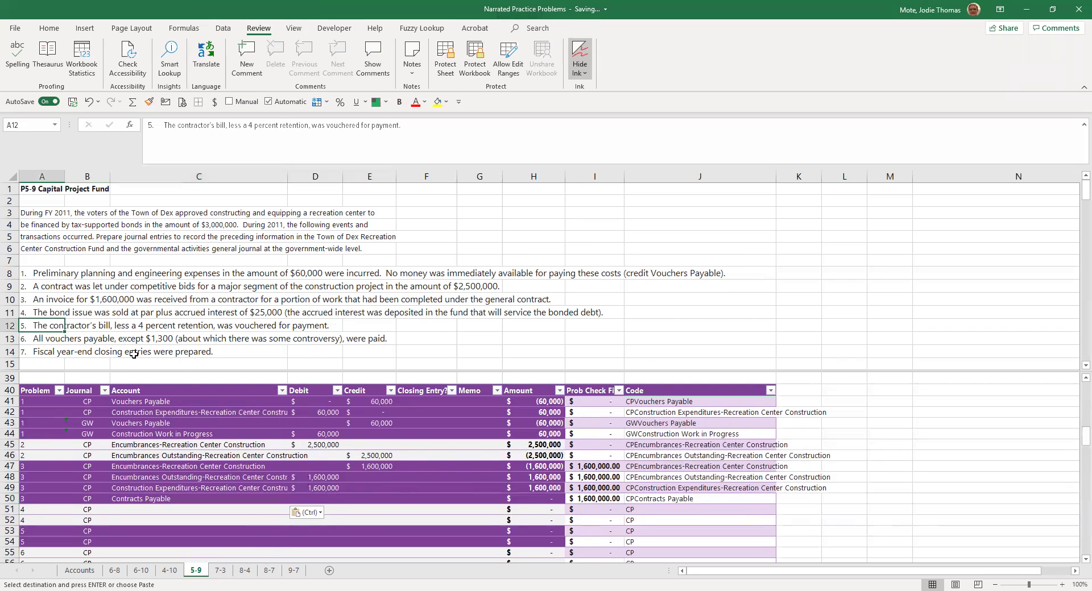
Enter a credit of 1,600,000 for the problem 3 Contracts Payable line in E50
left_click(367, 495)
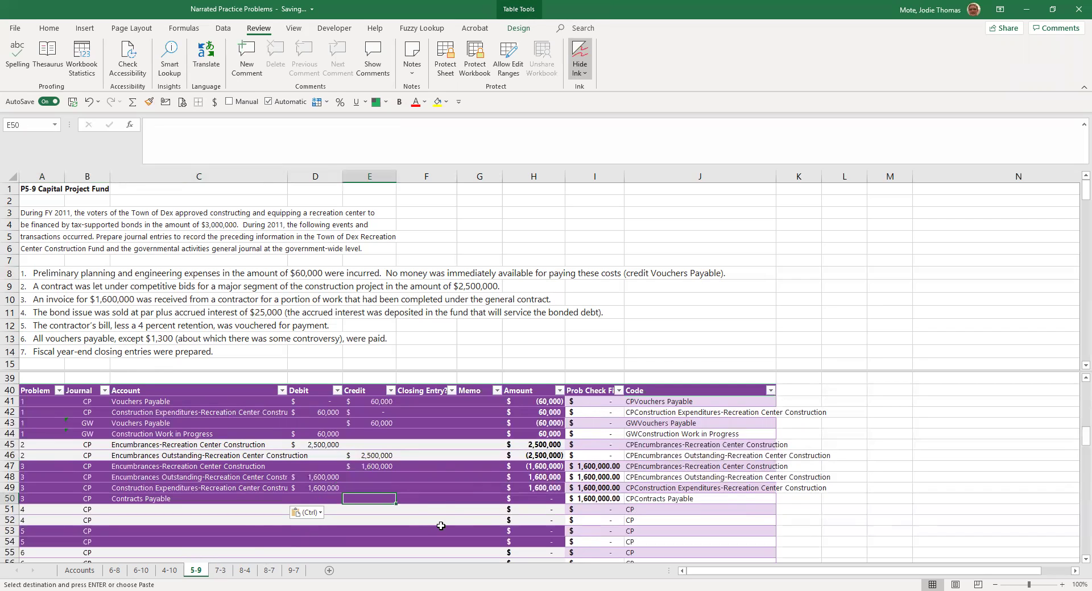
type("16")
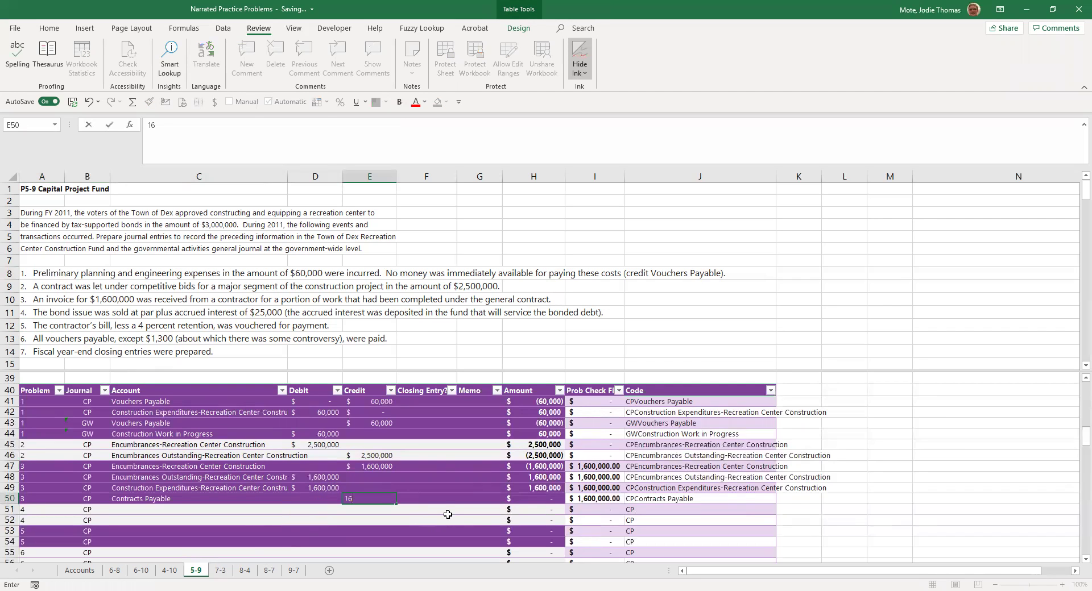
type("00")
key("Return")
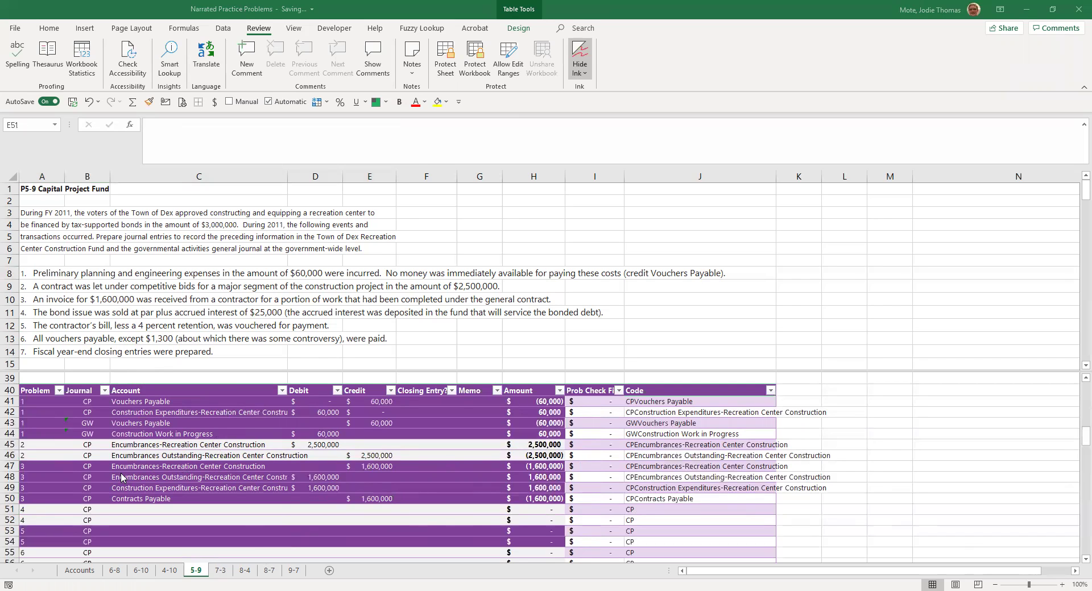
Insert two blank rows above the first problem 4 row, at rows 51 and 52
left_click(9, 509)
key("shift+Down")
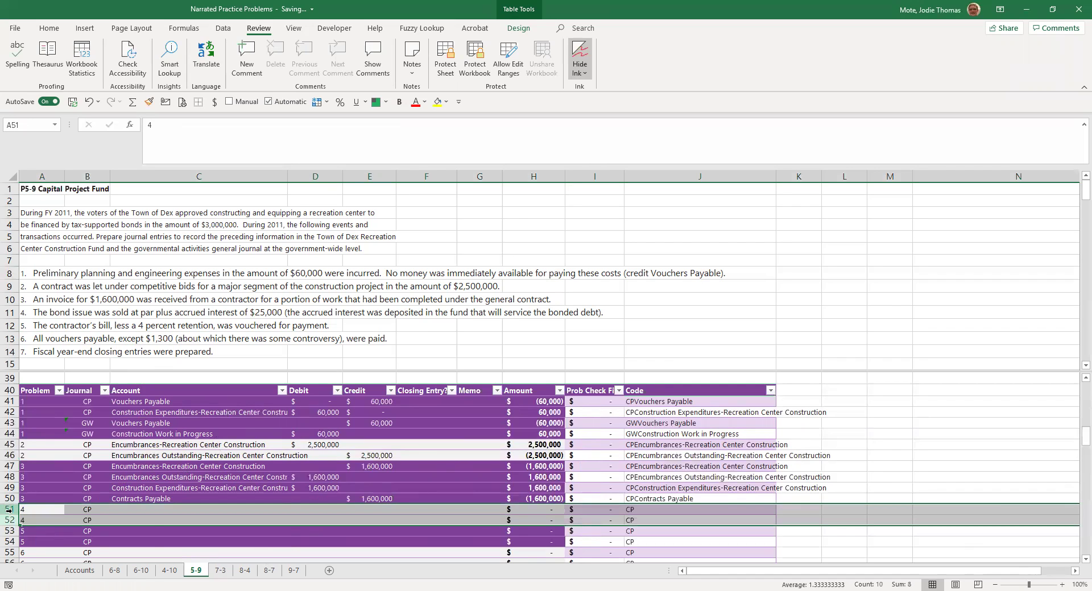
right_click(6, 514)
left_click(34, 402)
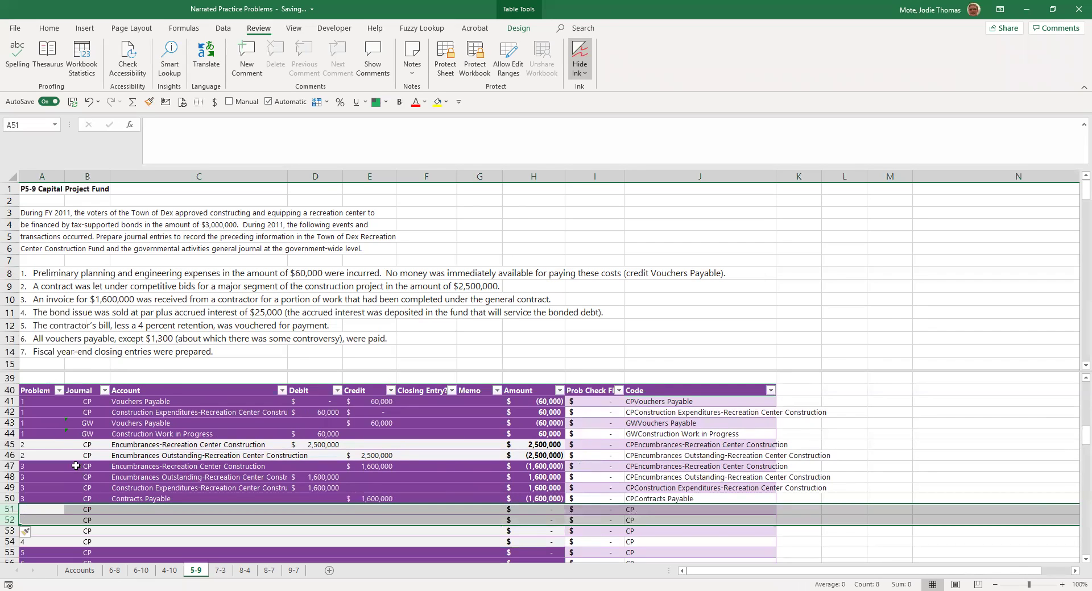
Copy the problem 1 government-wide entry in rows 43 and 44 into the blank rows 51 and 52
left_click(10, 423)
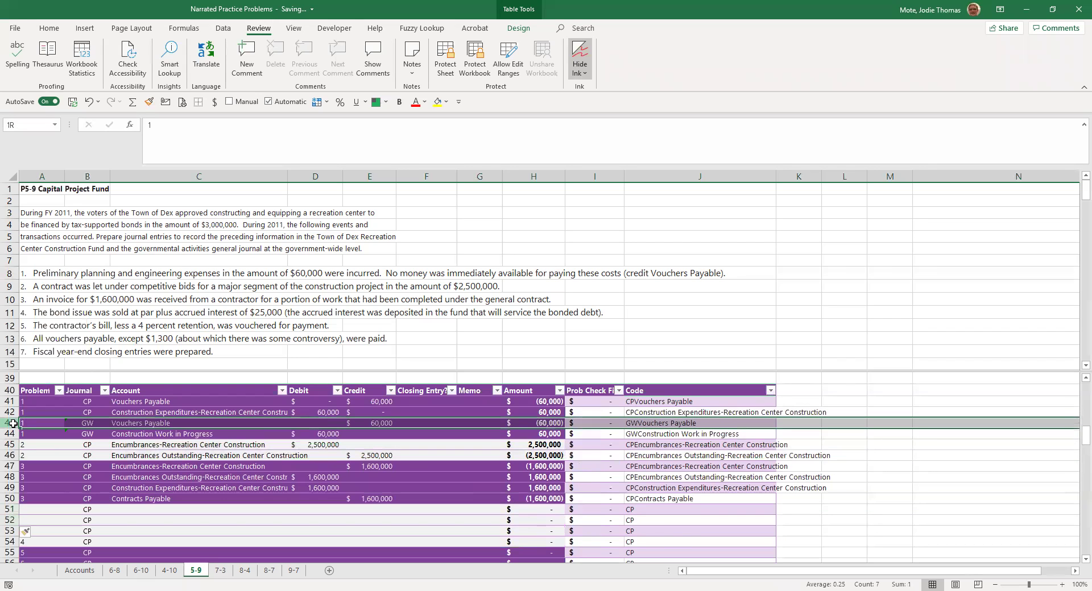
left_click_drag(13, 429, 10, 435)
key("ctrl+c")
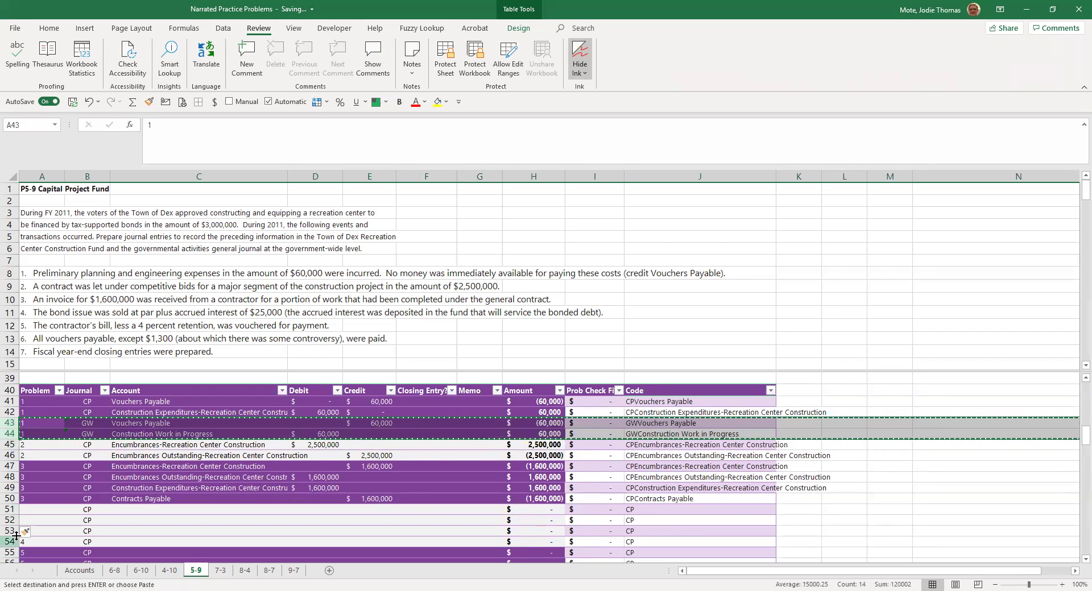
left_click(11, 509)
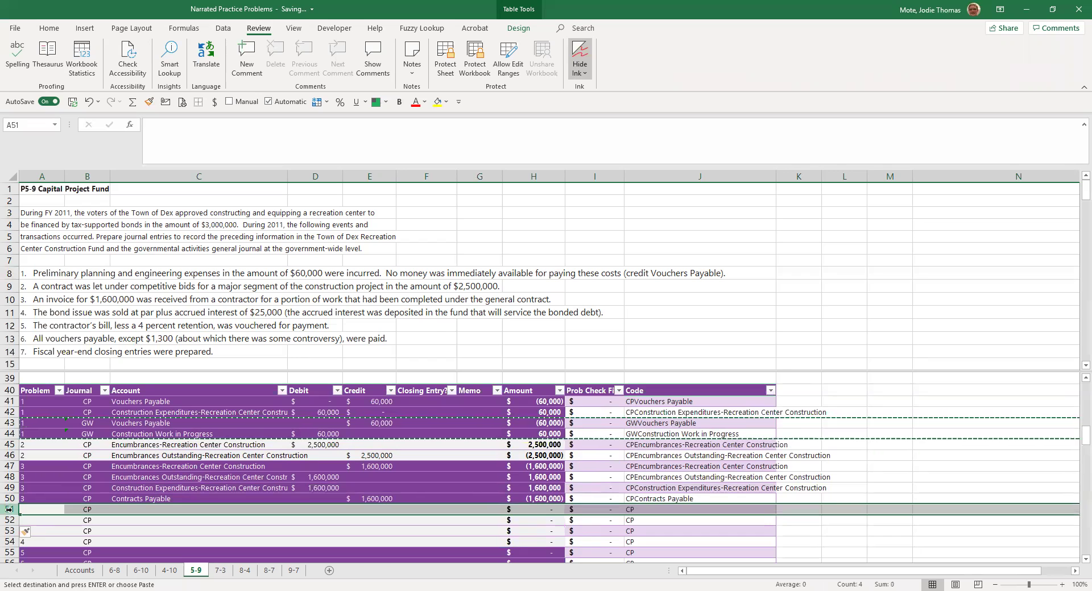
key("ctrl+v")
Set the problem number of the two copied government-wide lines in A51 and A52 to 3
left_click(22, 512)
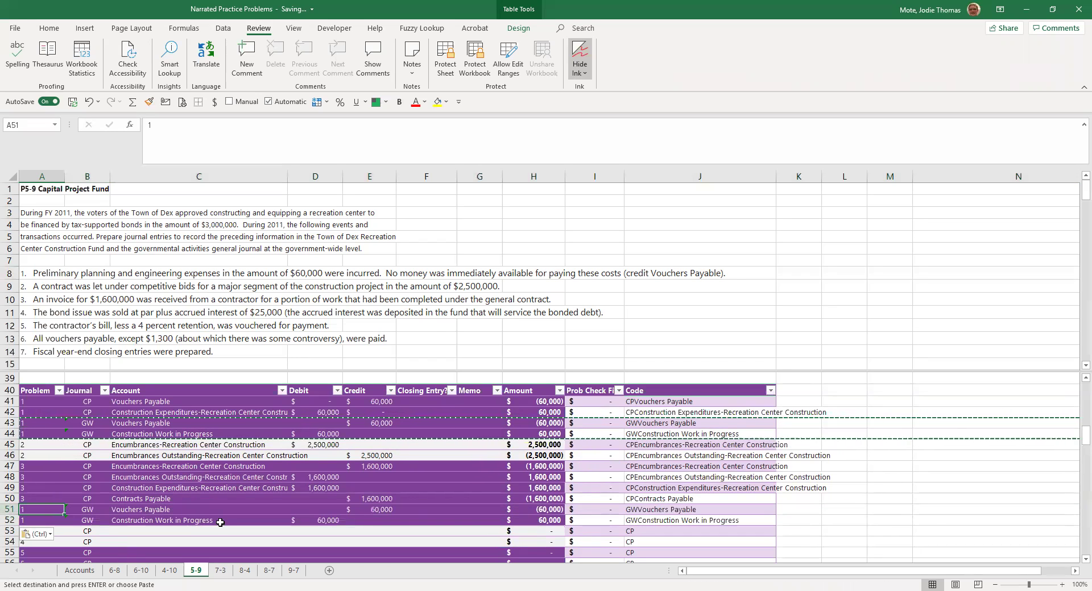
type("3")
key("Return")
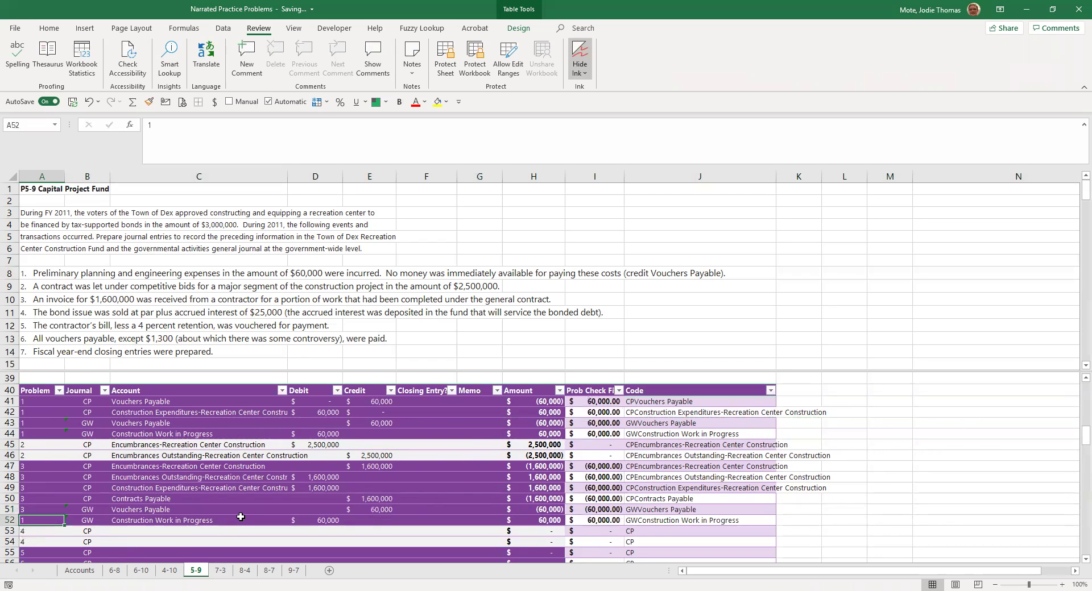
type("3")
key("Return")
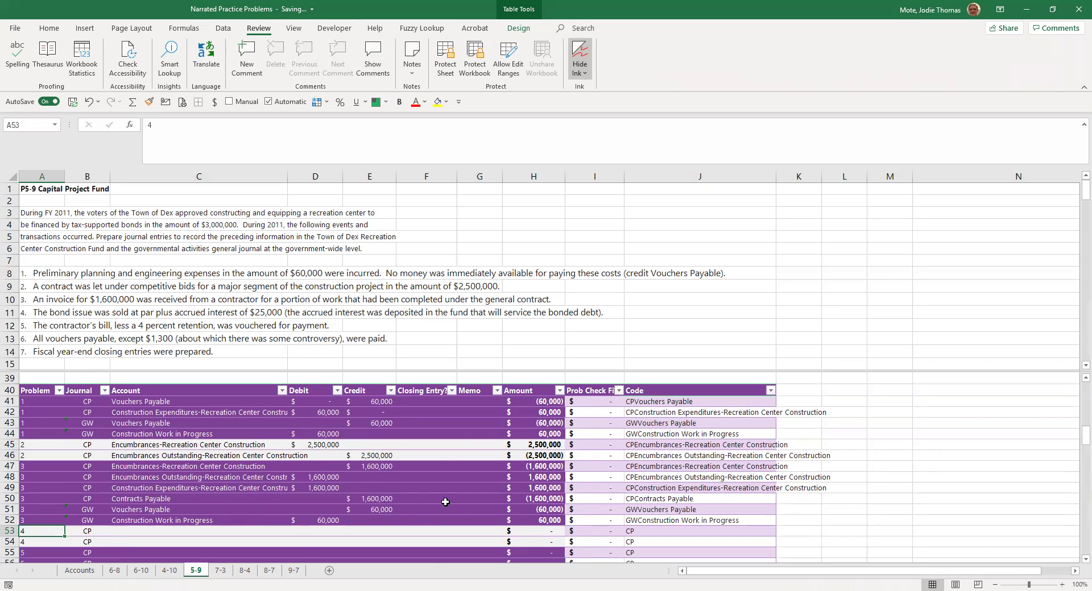
Replace the account of the problem 3 government-wide credit line in C51 with Contracts Payable, copied from C50 as values only
left_click(143, 499)
key("ctrl+c")
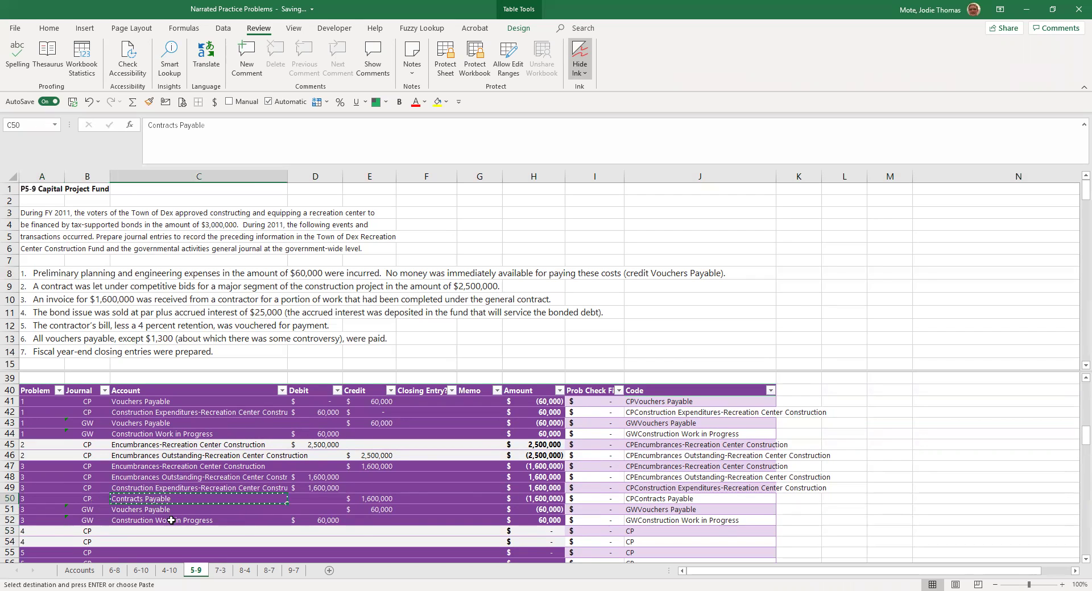
left_click(169, 512)
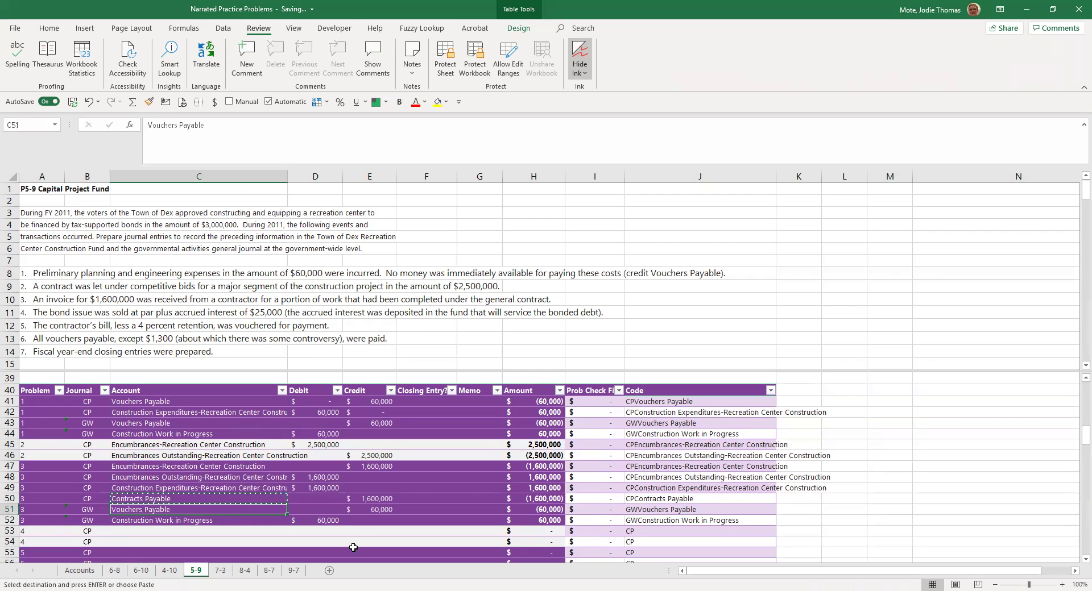
key("alt")
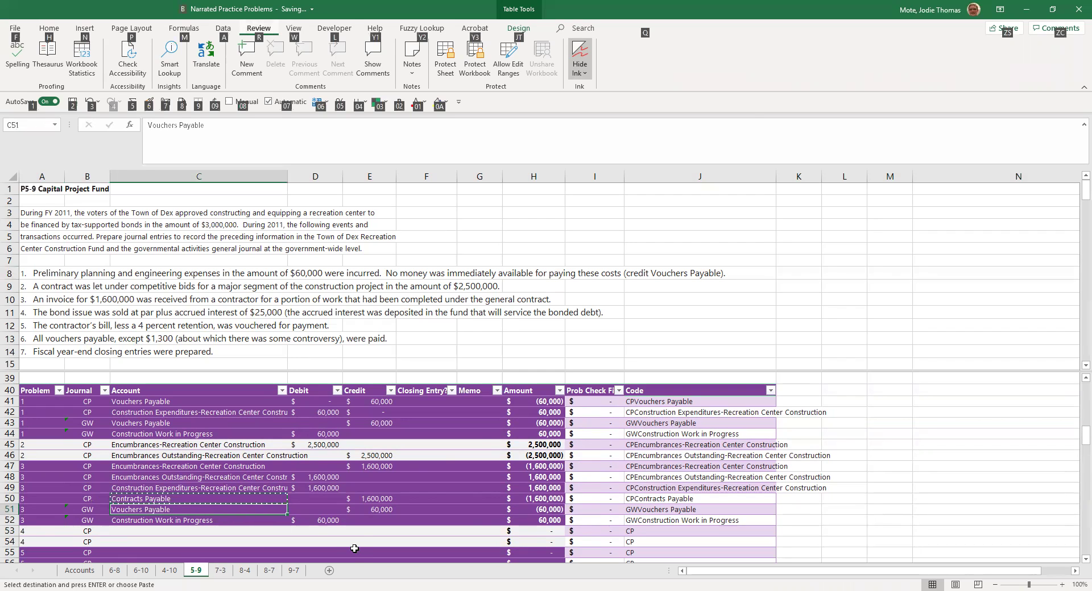
key("h")
key("v")
key("s")
key("Return")
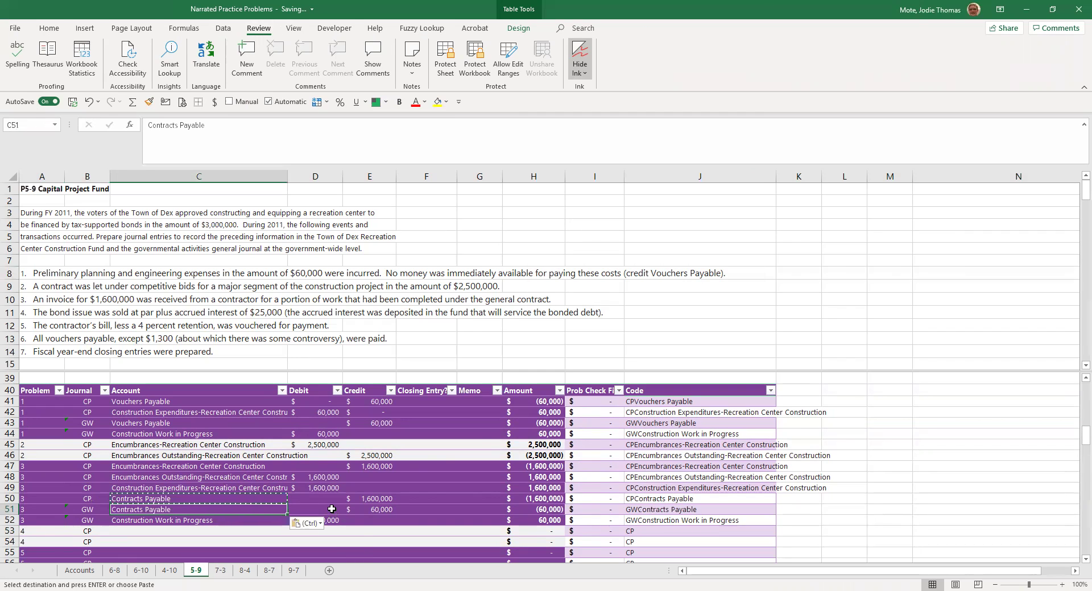
Set the credit of the government-wide Contracts Payable line in E51 to 1,600,000
left_click(375, 511)
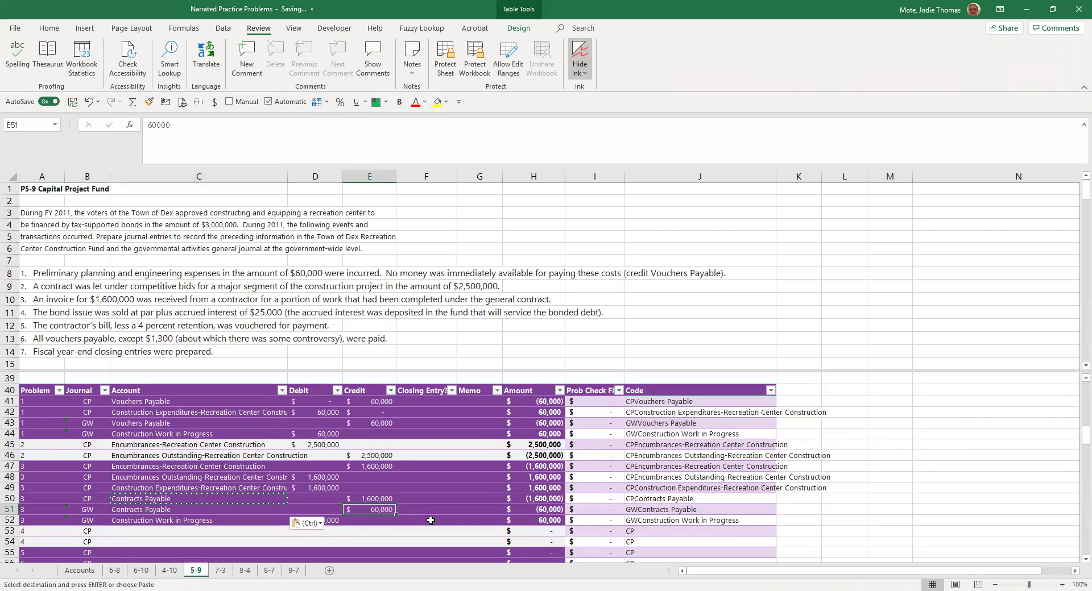
type("160000")
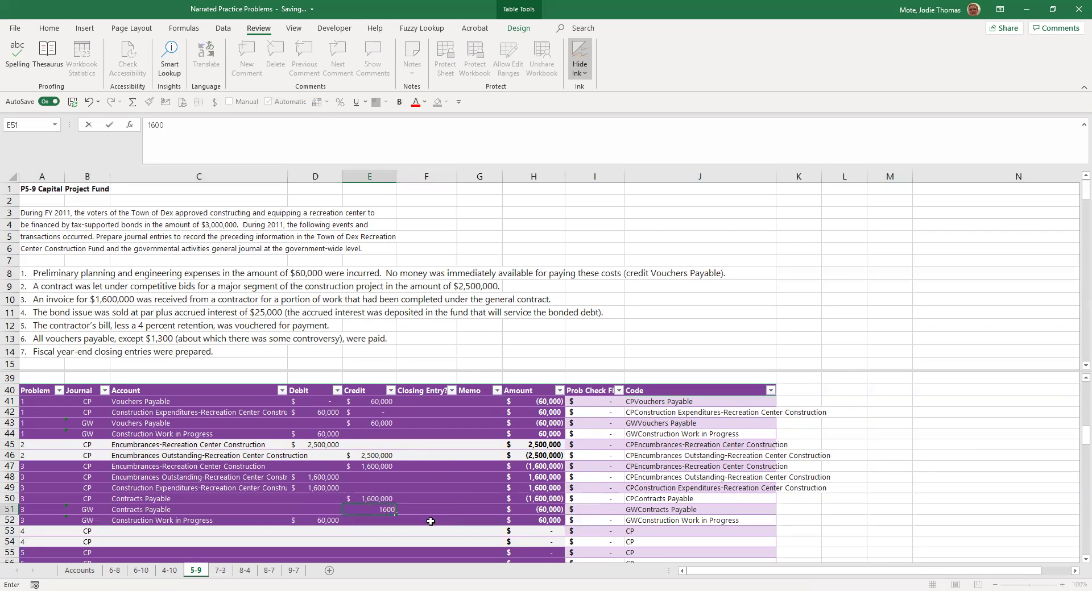
key("Return")
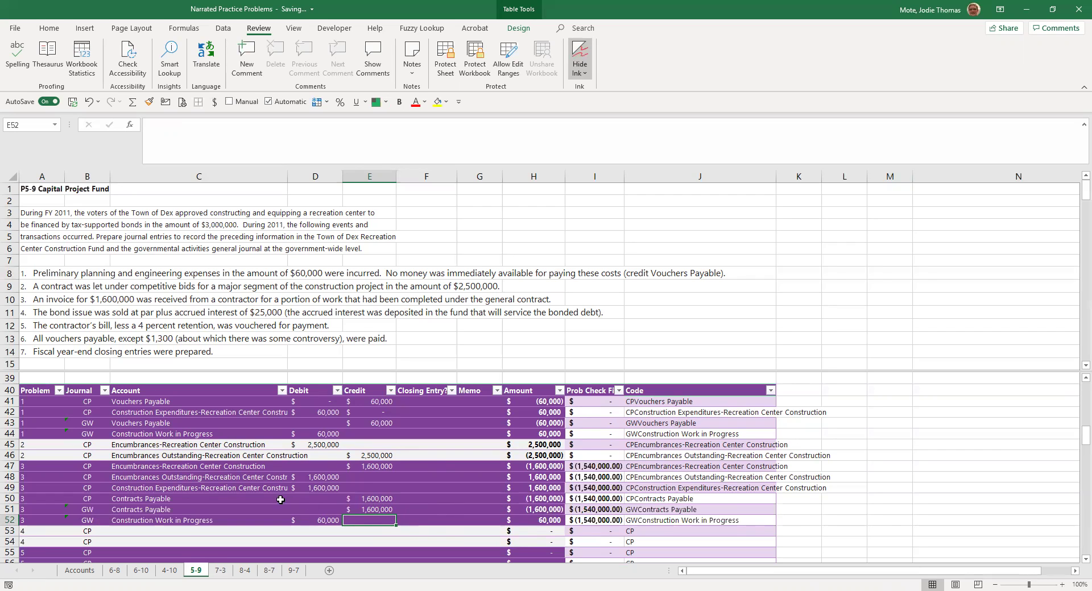
left_click_drag(147, 488, 358, 489)
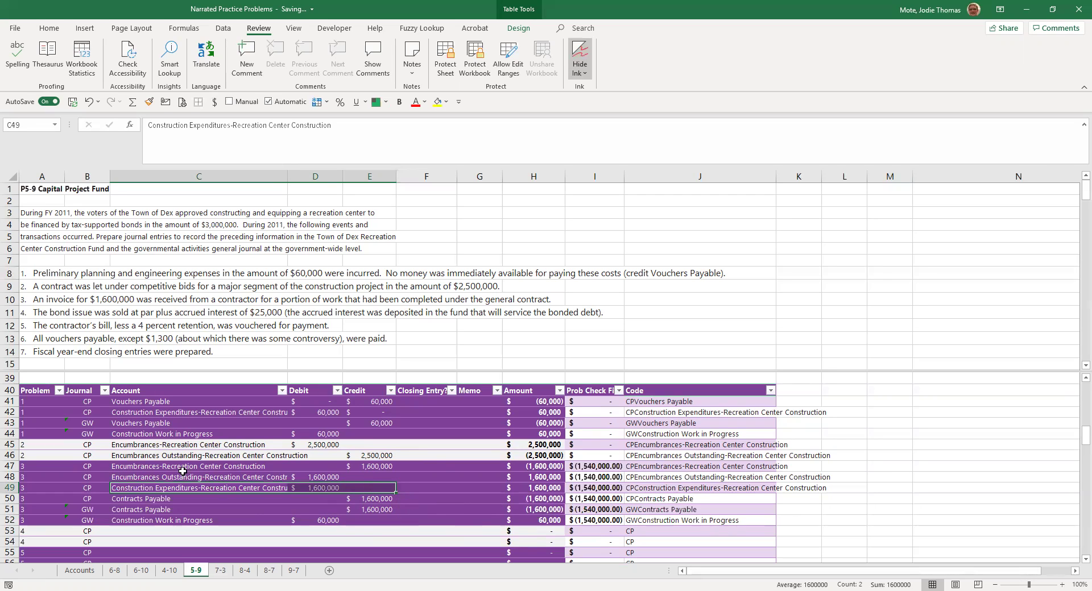
left_click(195, 435)
key("ctrl+c")
key("Escape")
left_click(318, 521)
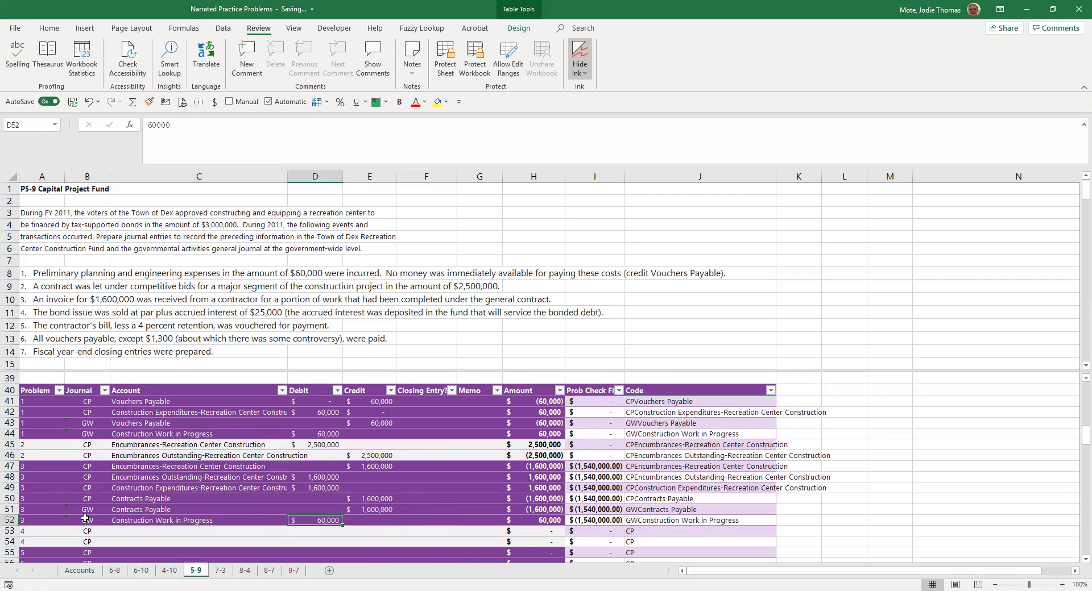
left_click(10, 520)
Copy the 1,600,000 credit in E51 into the debit cell D52 of the problem 3 Construction Work in Progress line
left_click(374, 511)
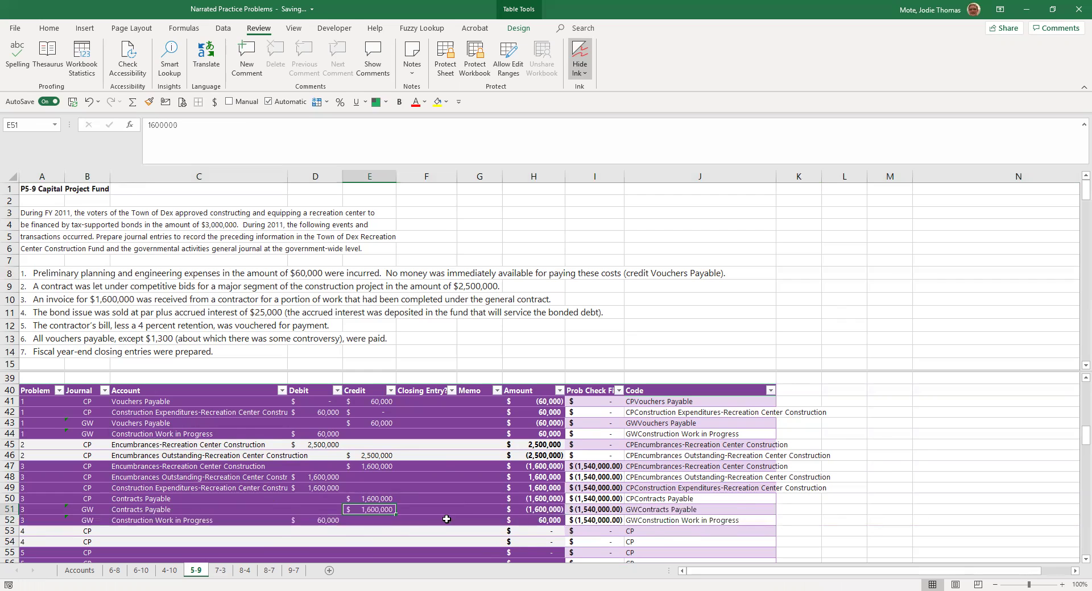
key("ctrl+c")
left_click(326, 519)
key("ctrl+v")
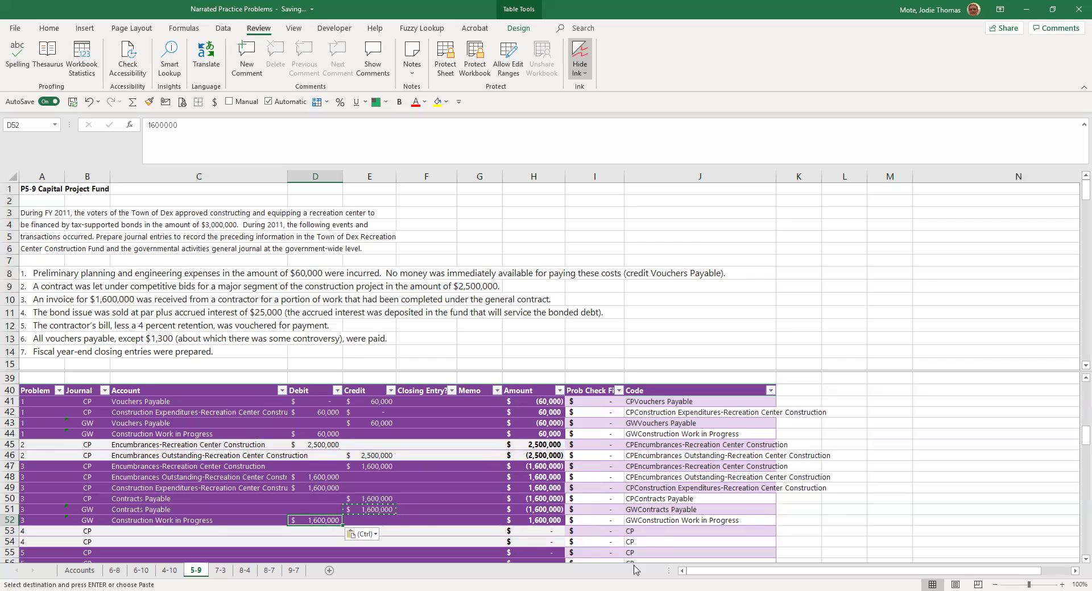
left_click_drag(323, 510, 358, 523)
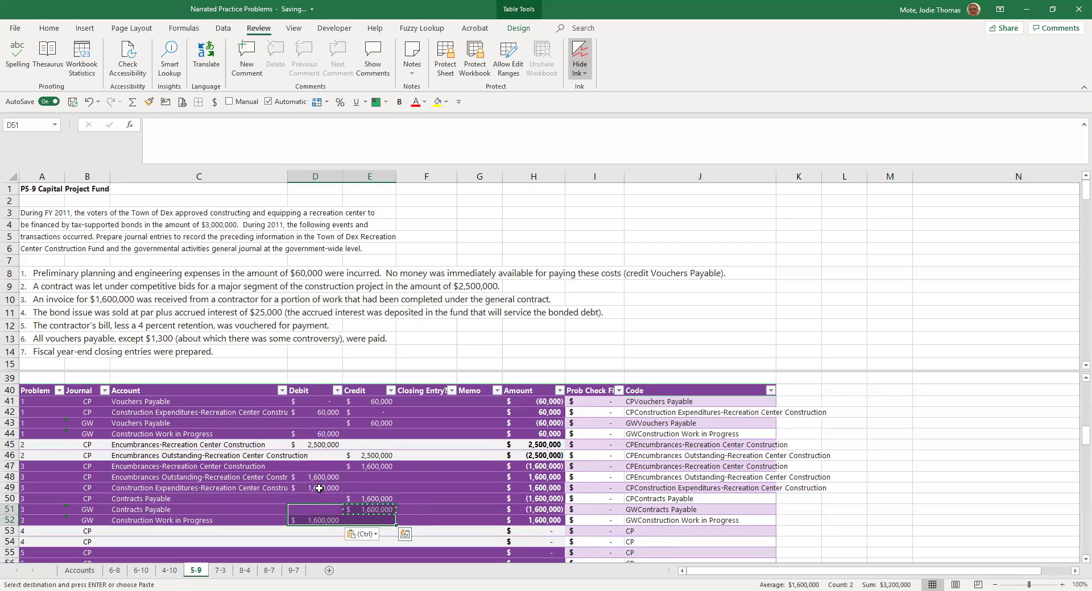
left_click(317, 488)
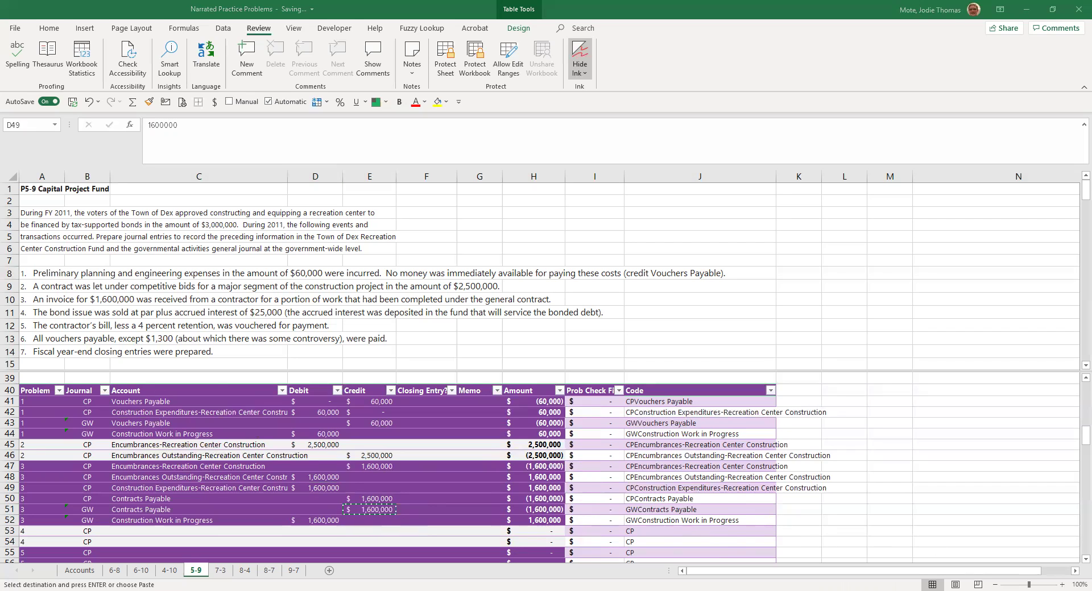
left_click(33, 310)
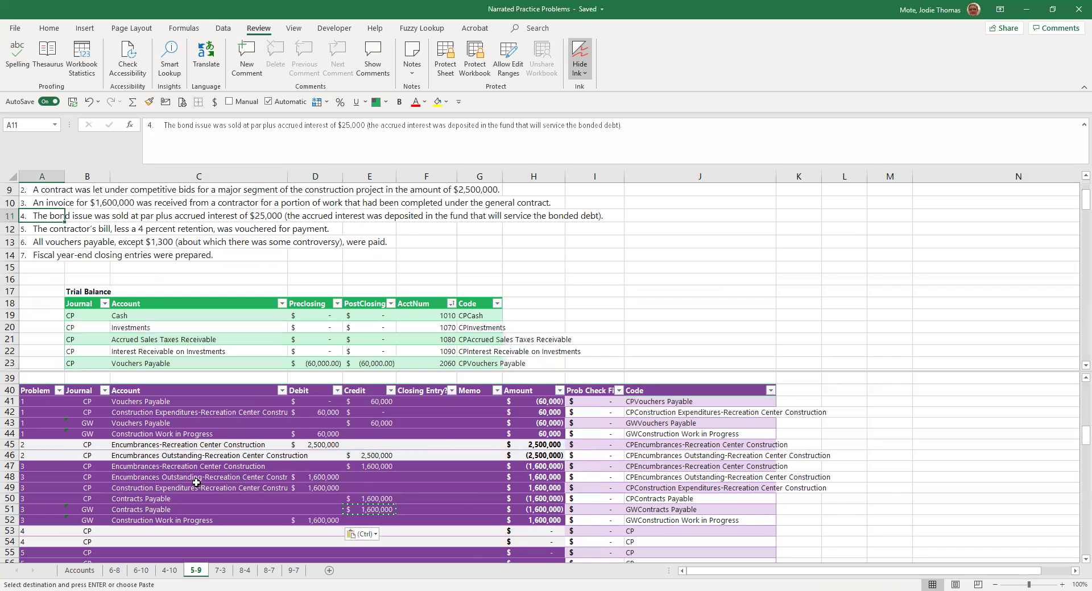
left_click(582, 467)
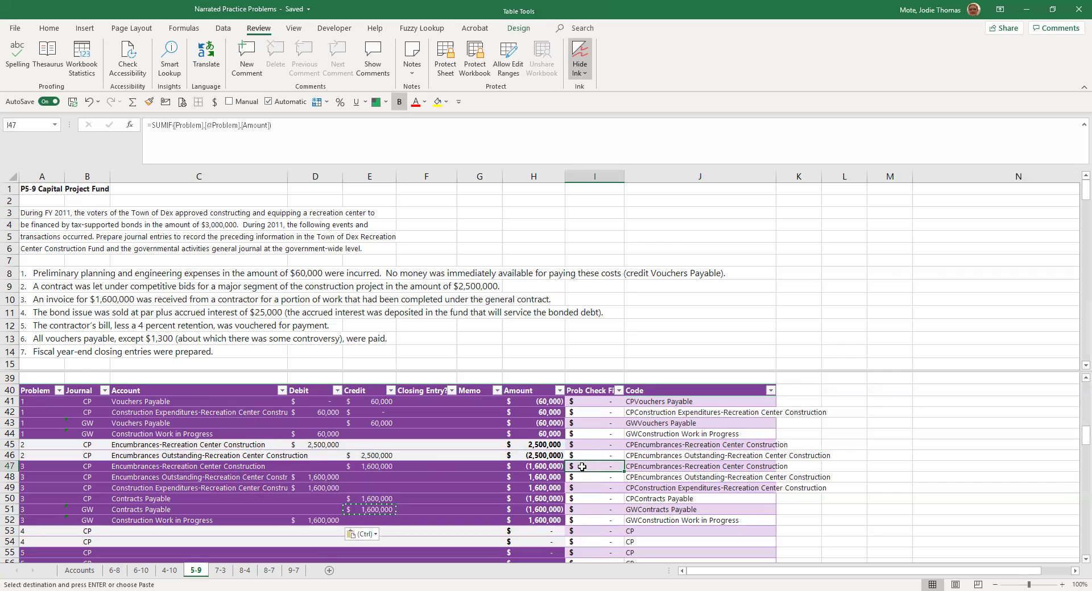
Insert two blank rows above the first problem 5 row, at rows 55 and 56
scroll(581, 467, "down", 3)
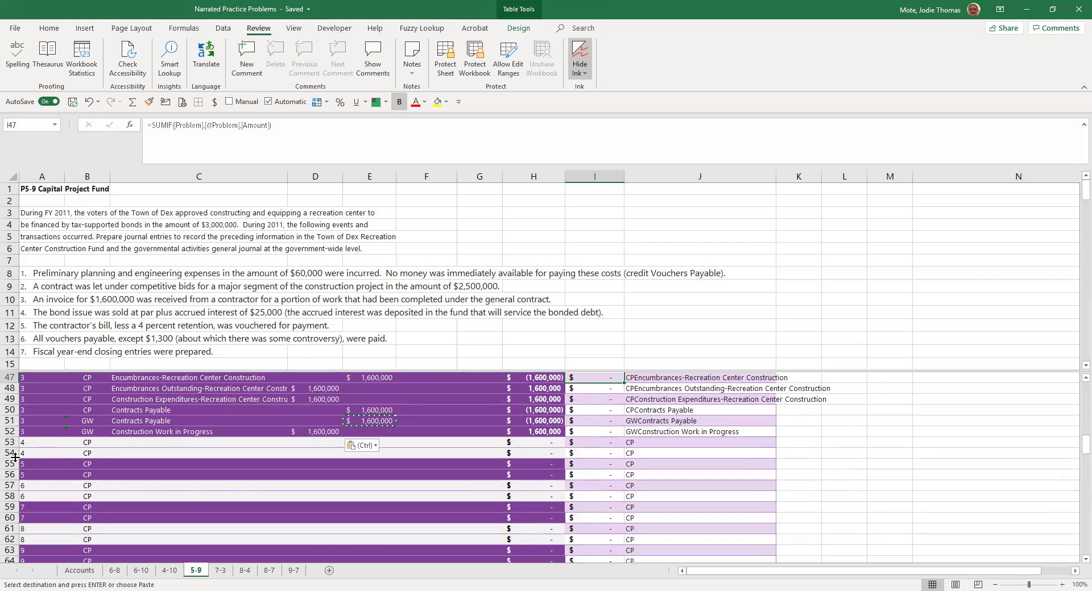
left_click_drag(9, 464, 9, 475)
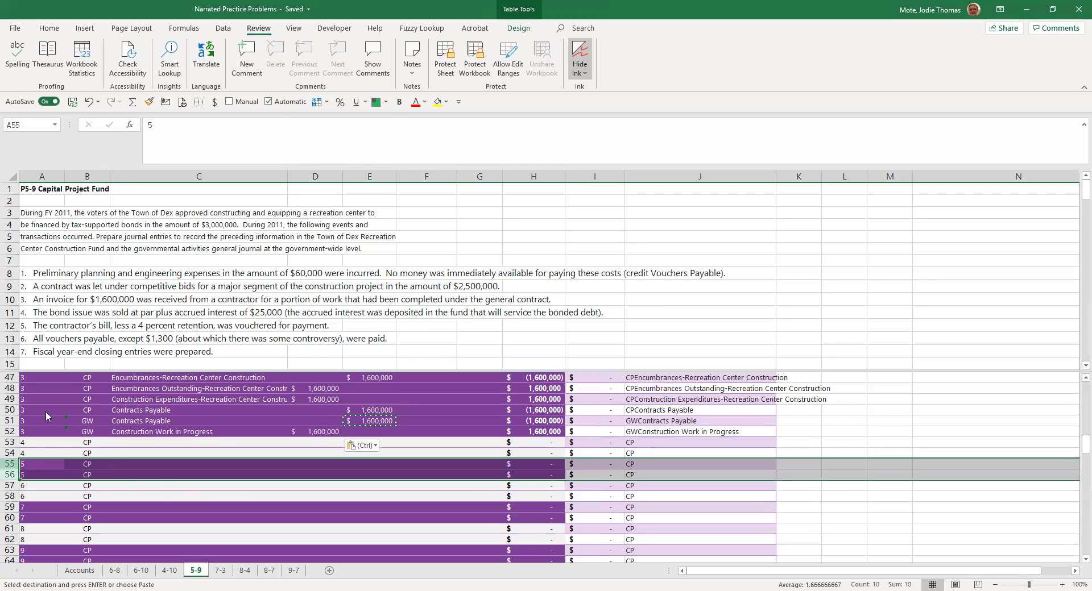
right_click(11, 470)
left_click(43, 360)
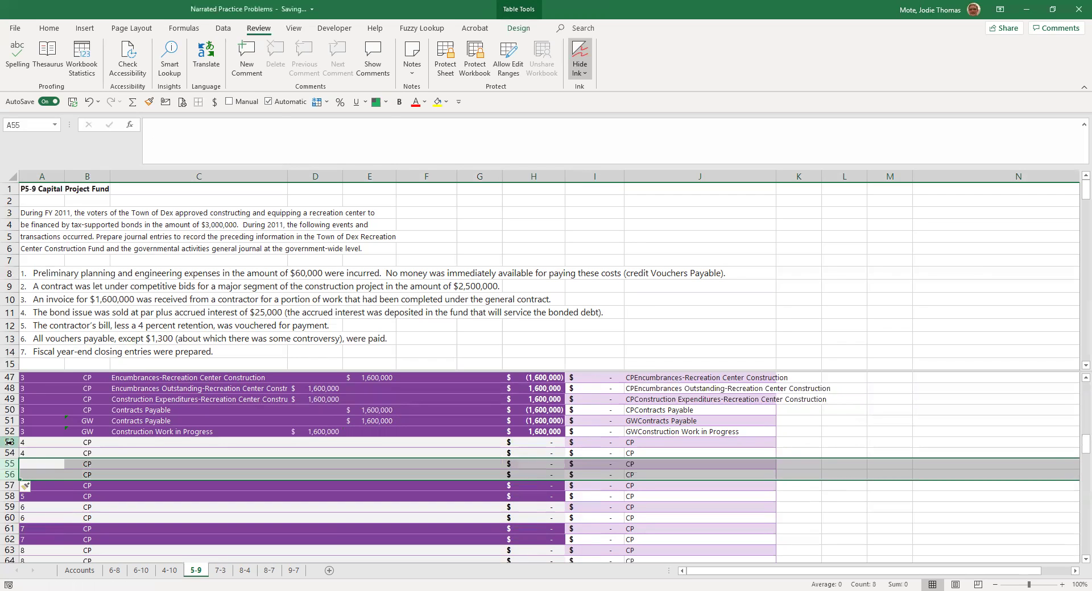
Copy the problem 4 rows 53 and 54 into the blank rows 55 and 56
left_click_drag(9, 443, 9, 453)
key("ctrl+c")
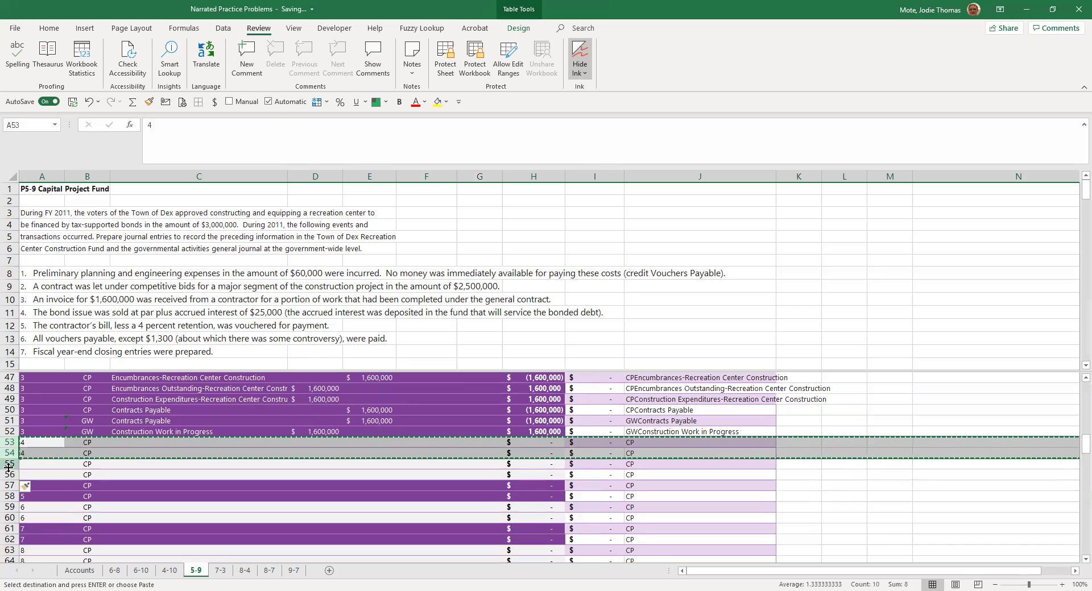
left_click(10, 464)
key("ctrl+v")
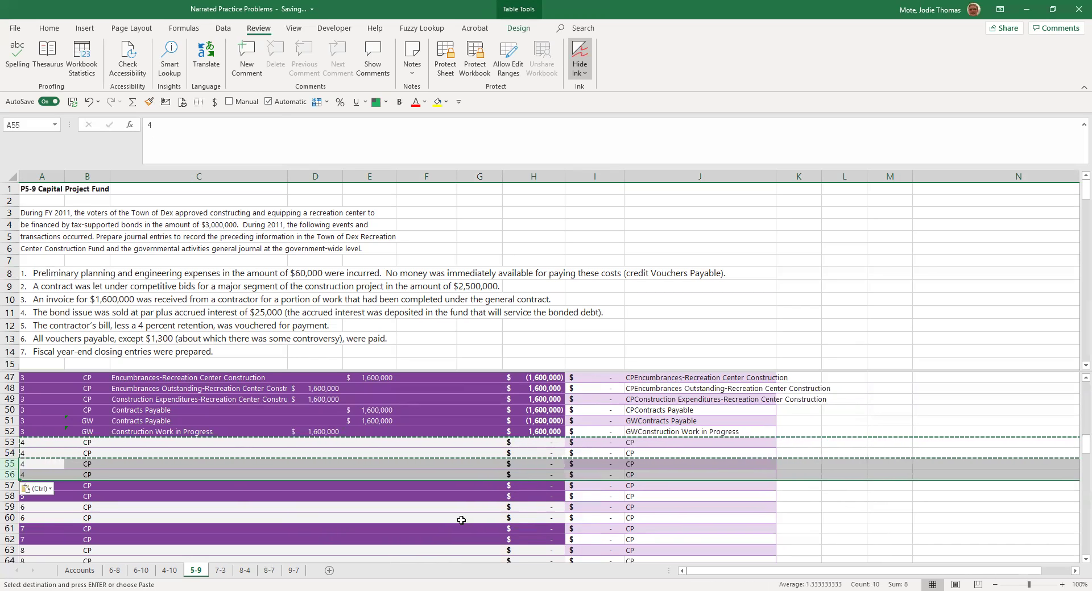
Copy the account Other Financing Sources-Proceeds of Bonds from the trial balance into C54 of problem 4, as values only
left_click(164, 443)
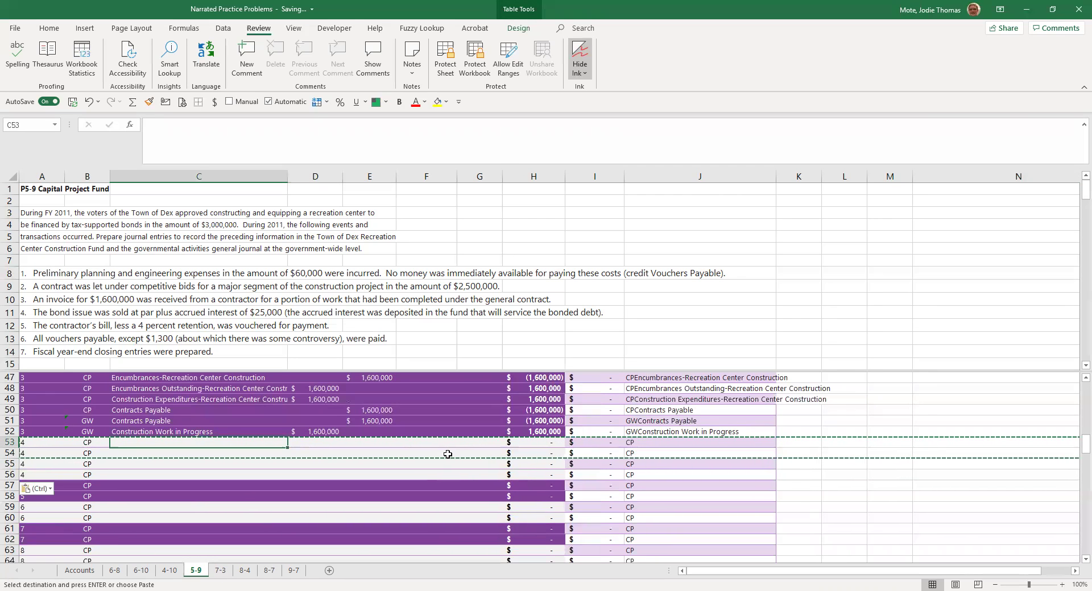
scroll(121, 377, "up", 7)
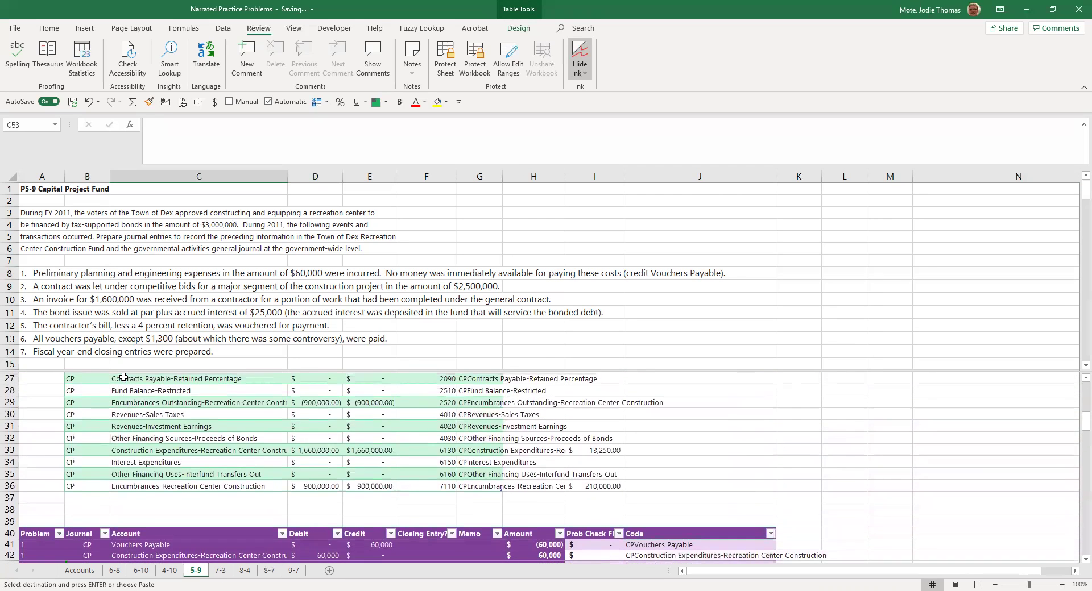
left_click(181, 437)
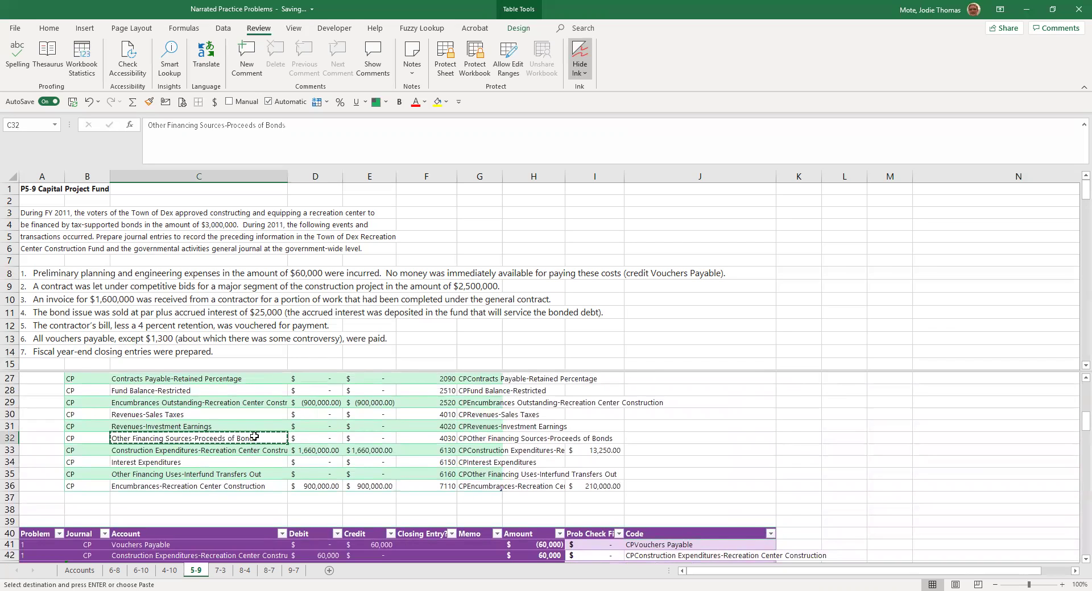
scroll(210, 447, "down", 7)
left_click(184, 441)
left_click(181, 450)
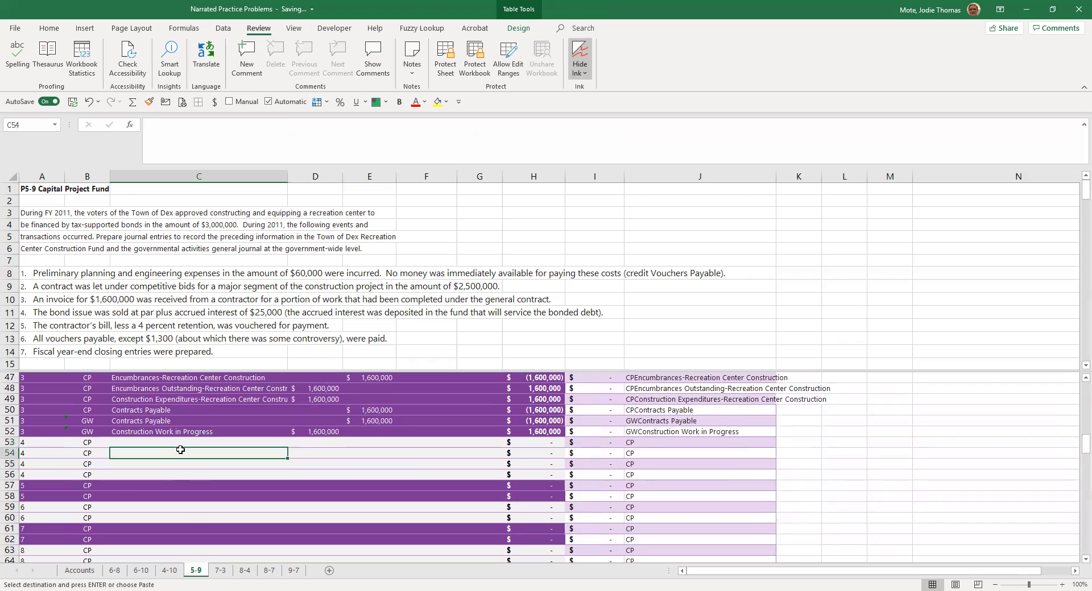
key("alt")
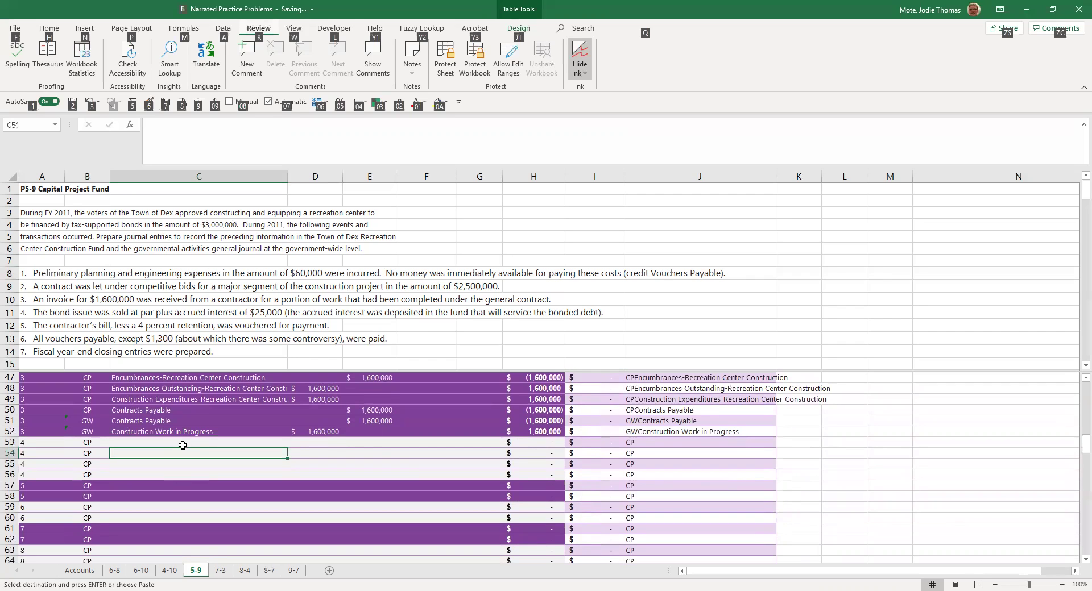
key("e")
key("s")
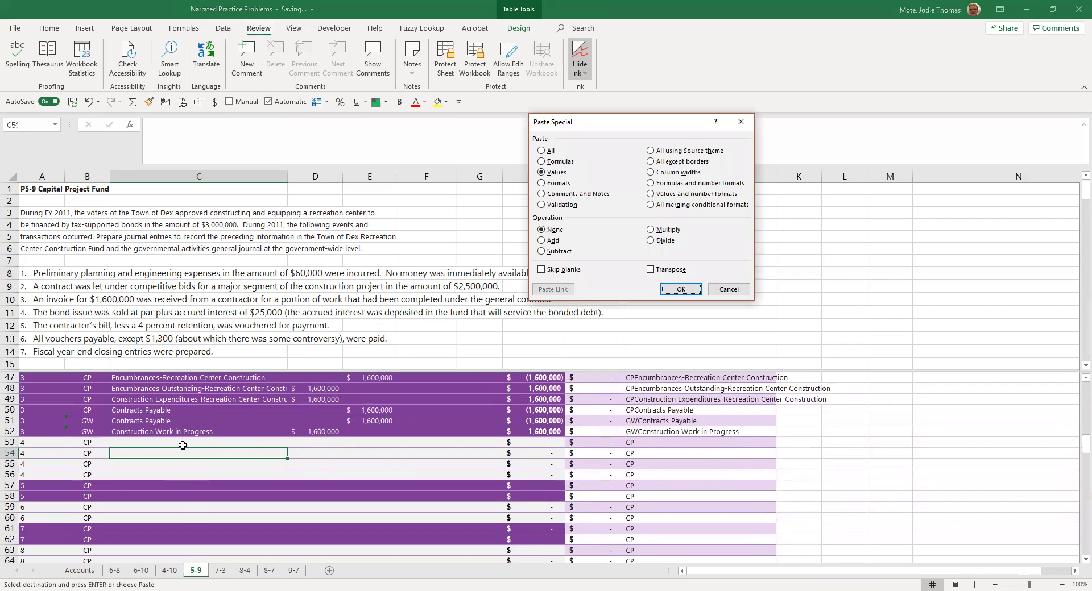
key("Return")
Copy the account Cash from the trial balance into C53 of problem 4, as values only
left_click(182, 445)
scroll(170, 432, "up", 8)
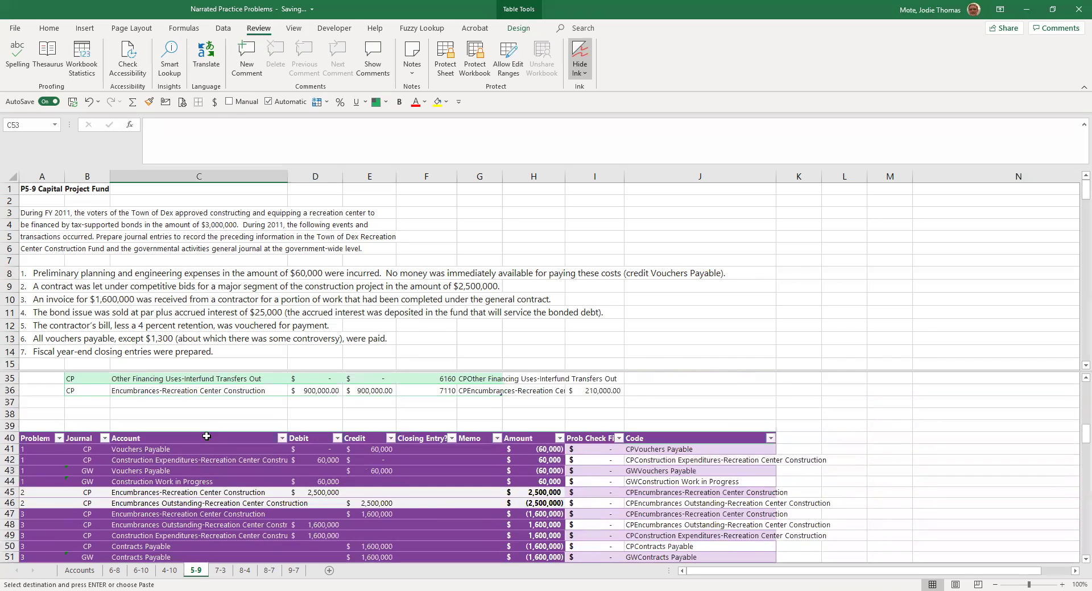
scroll(148, 424, "up", 3)
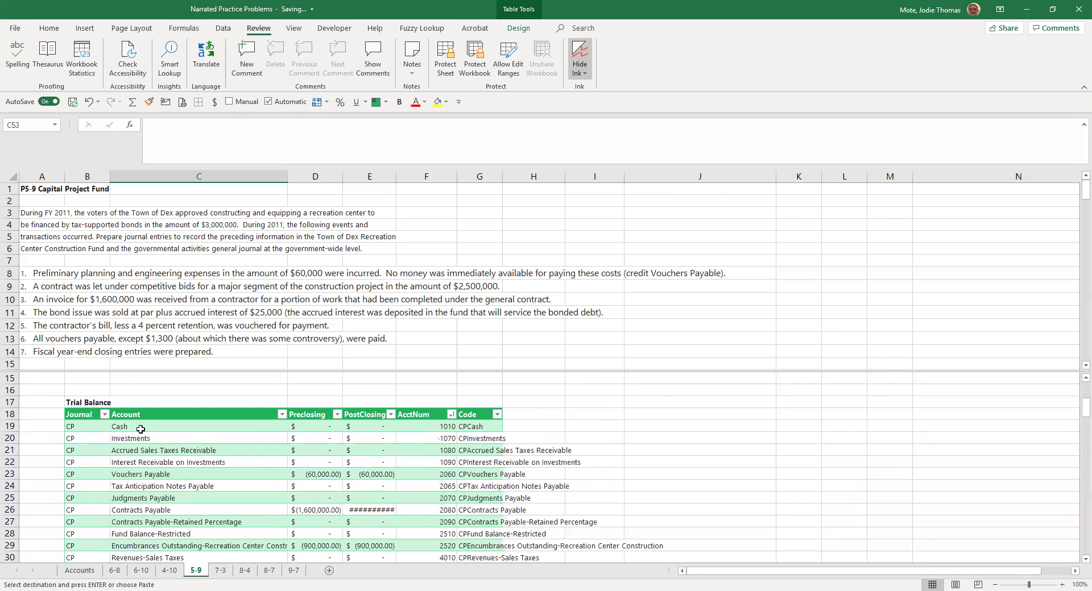
left_click(141, 430)
scroll(142, 426, "down", 12)
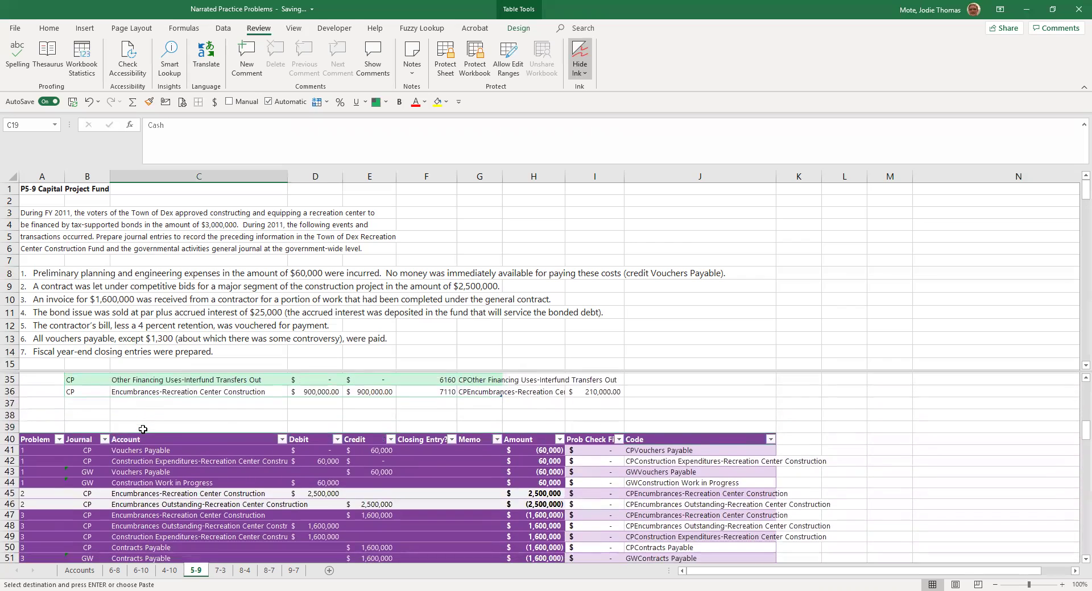
left_click(151, 400)
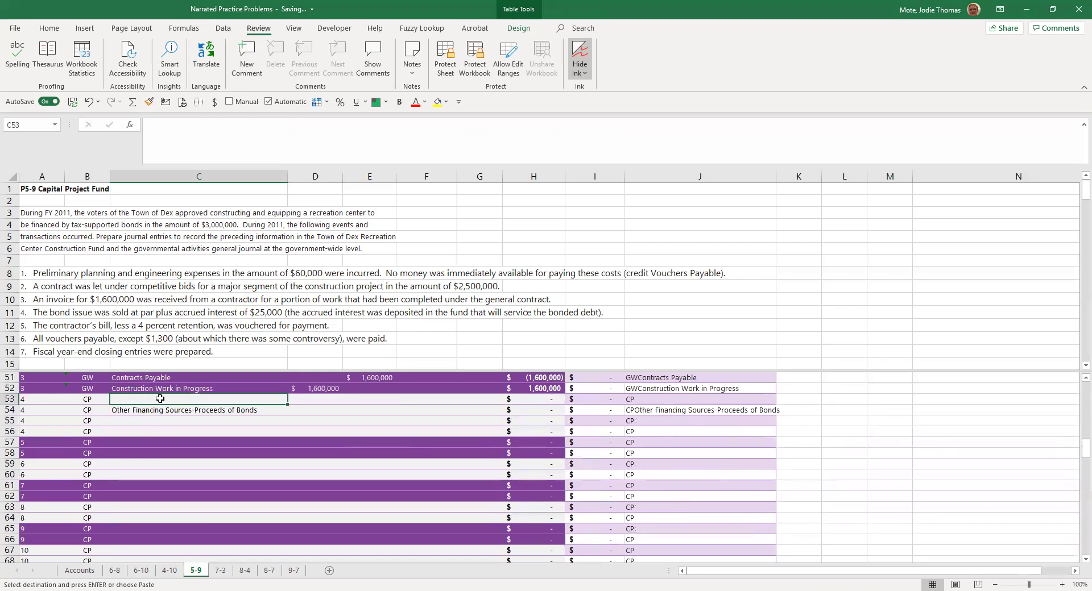
key("alt")
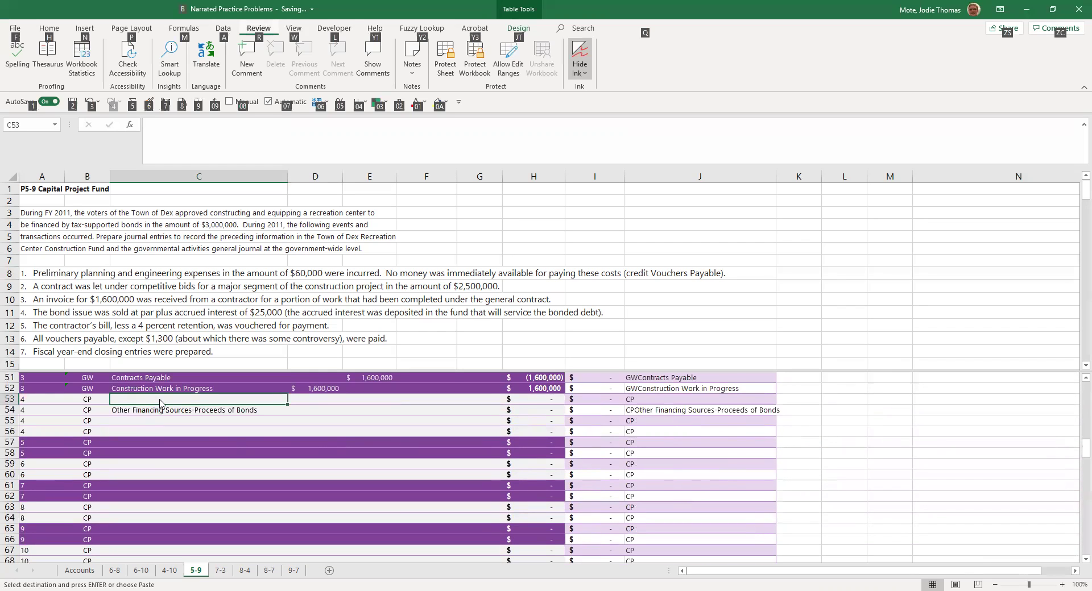
key("e")
key("s")
key("v")
key("Return")
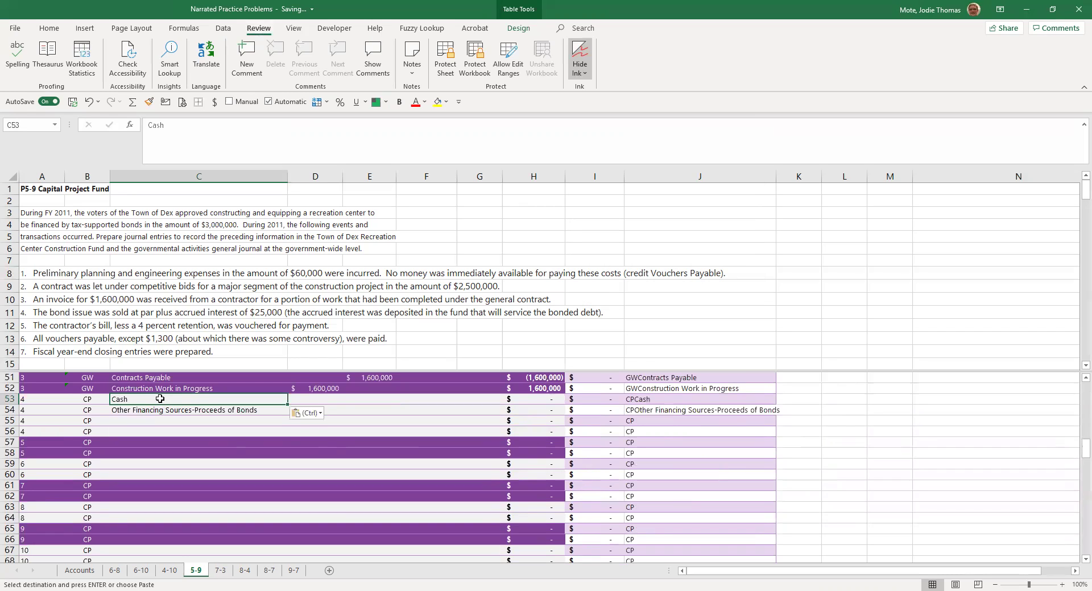
Enter a debit of 3,000,000 for the problem 4 Cash line in D53
key("Right")
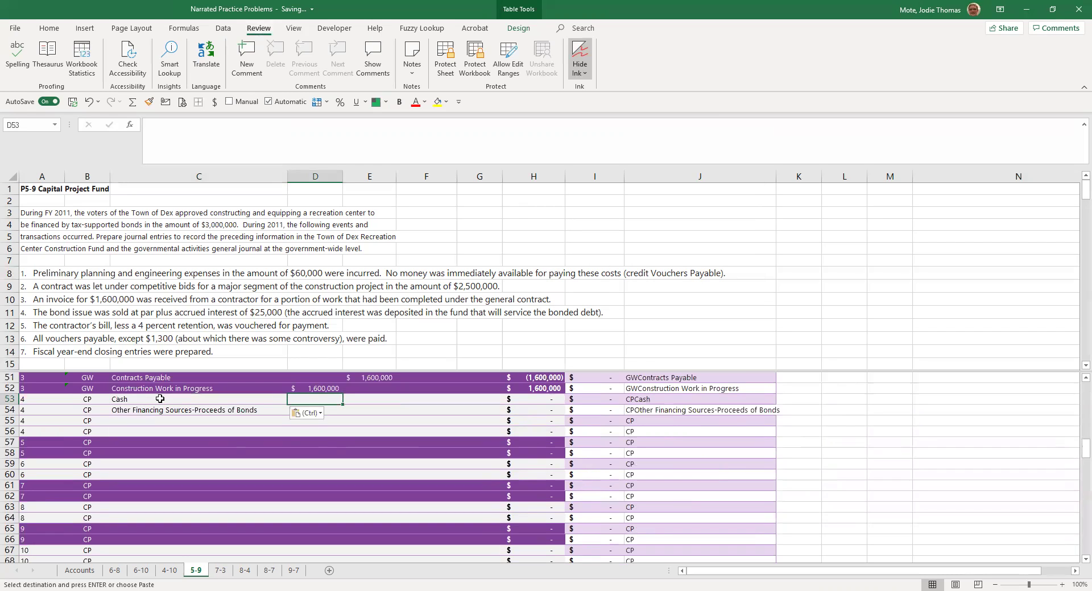
type("3000")
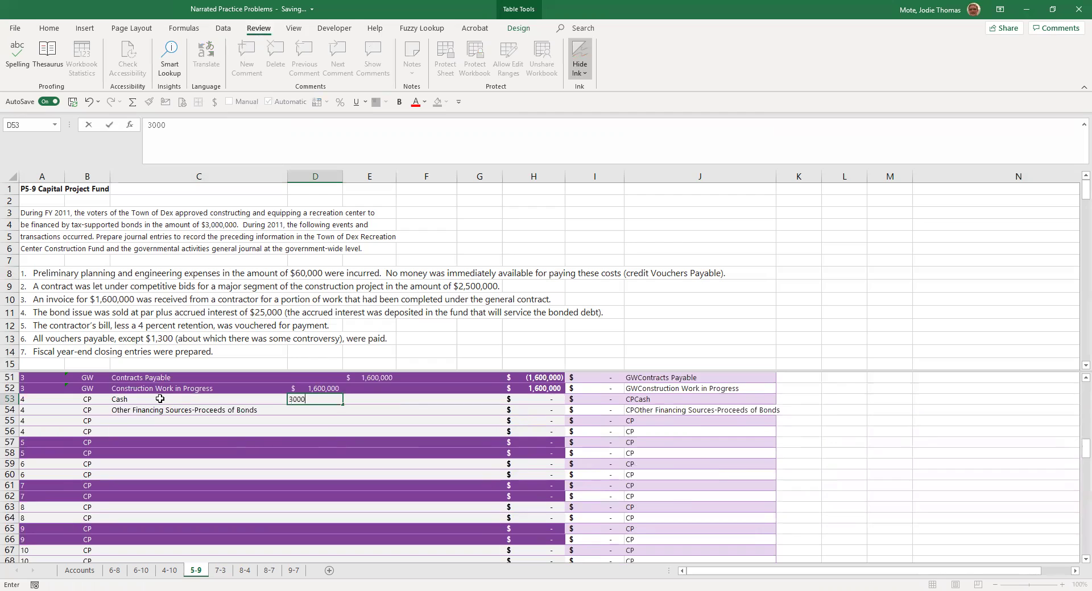
type("000")
key("Return")
Copy the 3,000,000 Cash debit into E54 as the credit for Other Financing Sources-Proceeds of Bonds
key("Up")
key("ctrl+c")
key("Down")
key("Right")
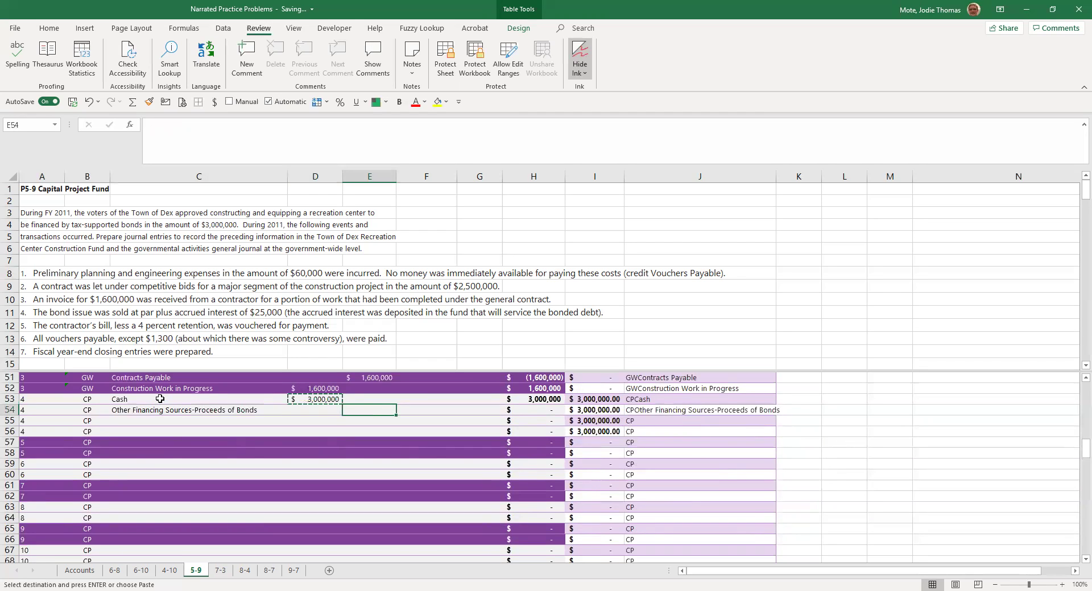
key("ctrl+v")
key("Escape")
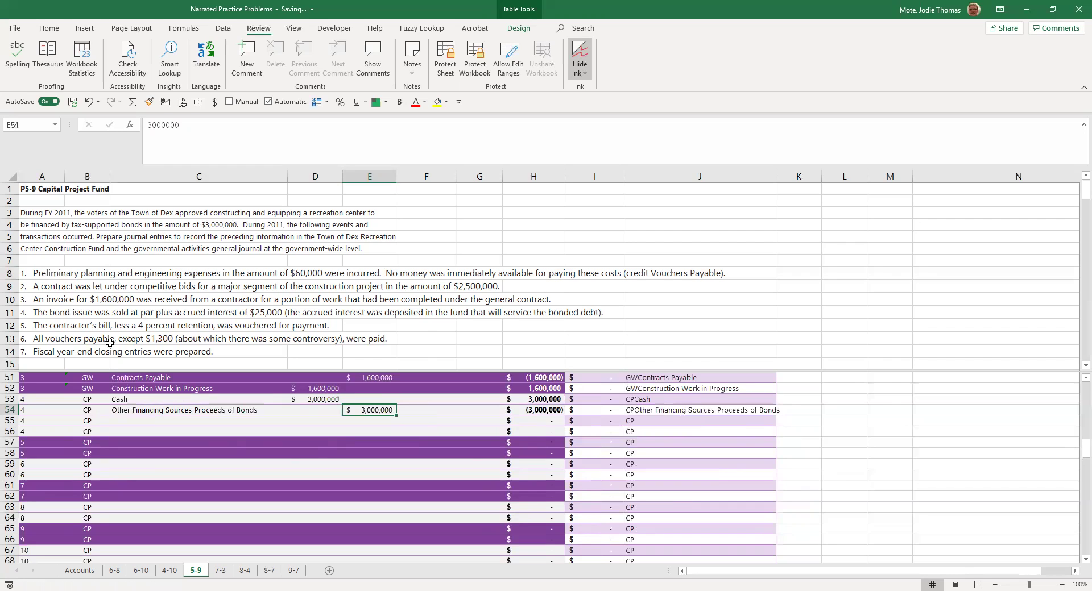
Insert a row above row 56 and fill it with a copy of the problem 4 row 55, as values only
left_click(234, 310)
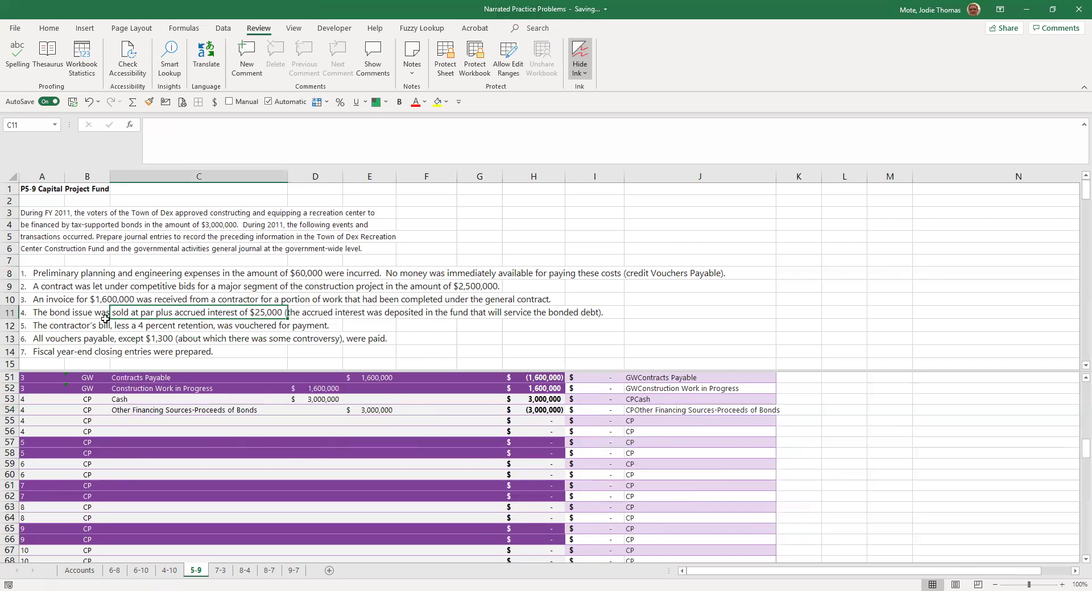
left_click(51, 311)
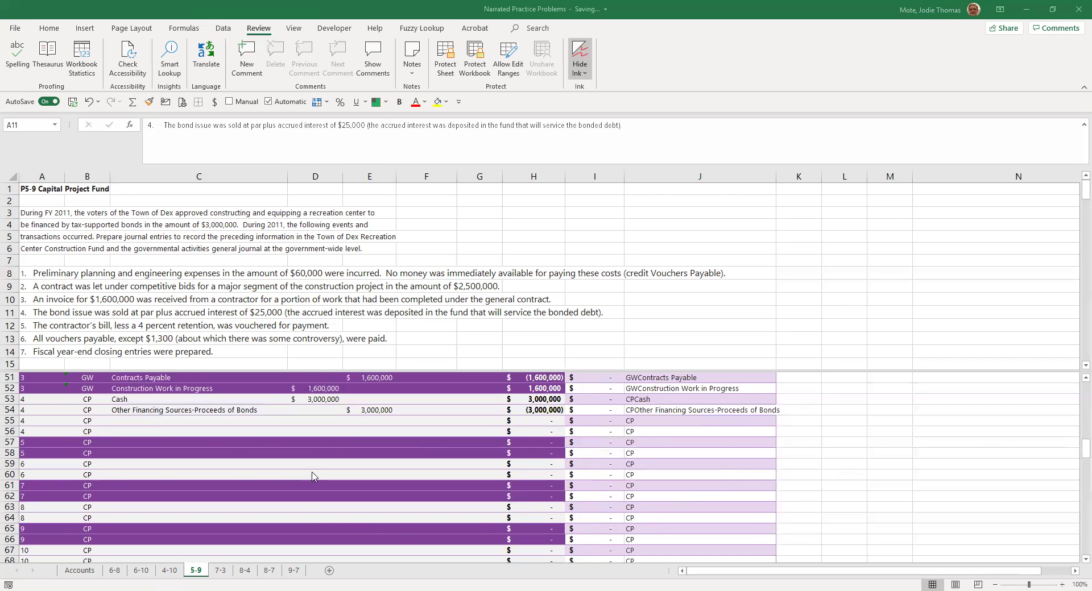
left_click(10, 431)
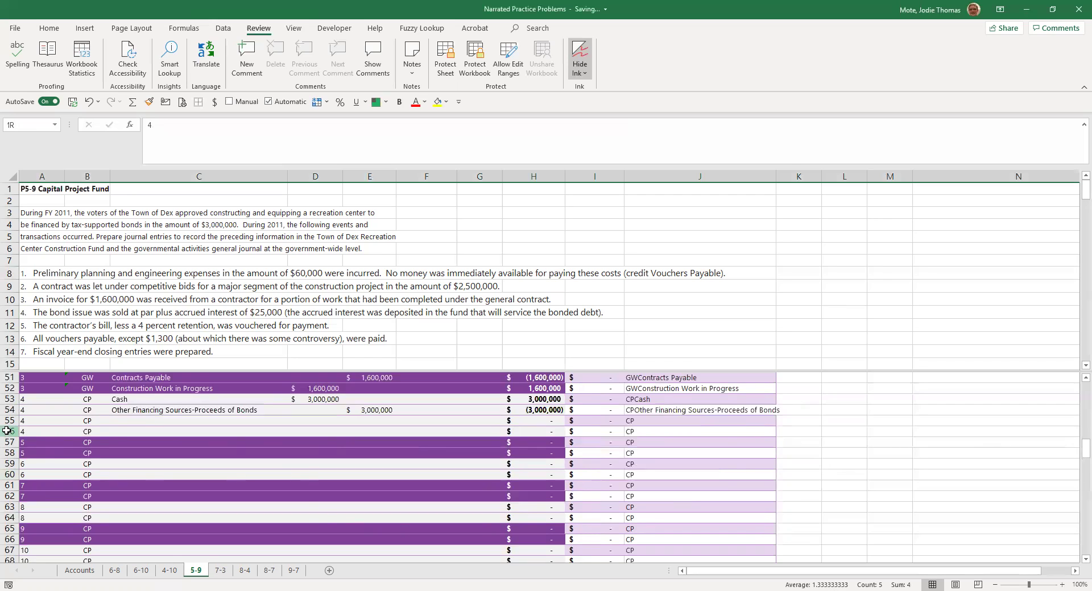
right_click(10, 432)
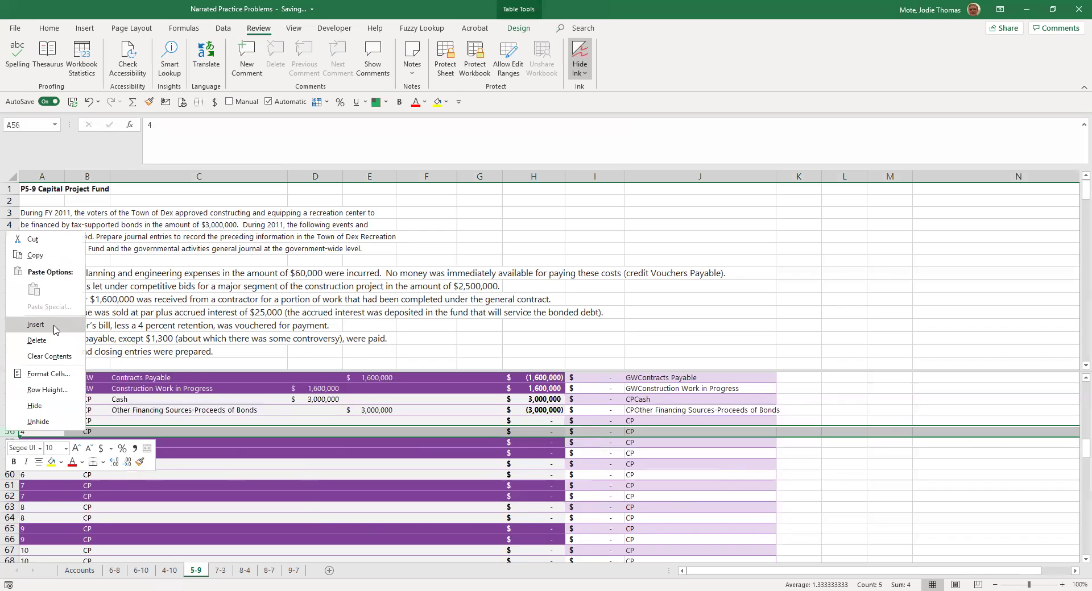
left_click(54, 328)
left_click(13, 421)
key("ctrl+c")
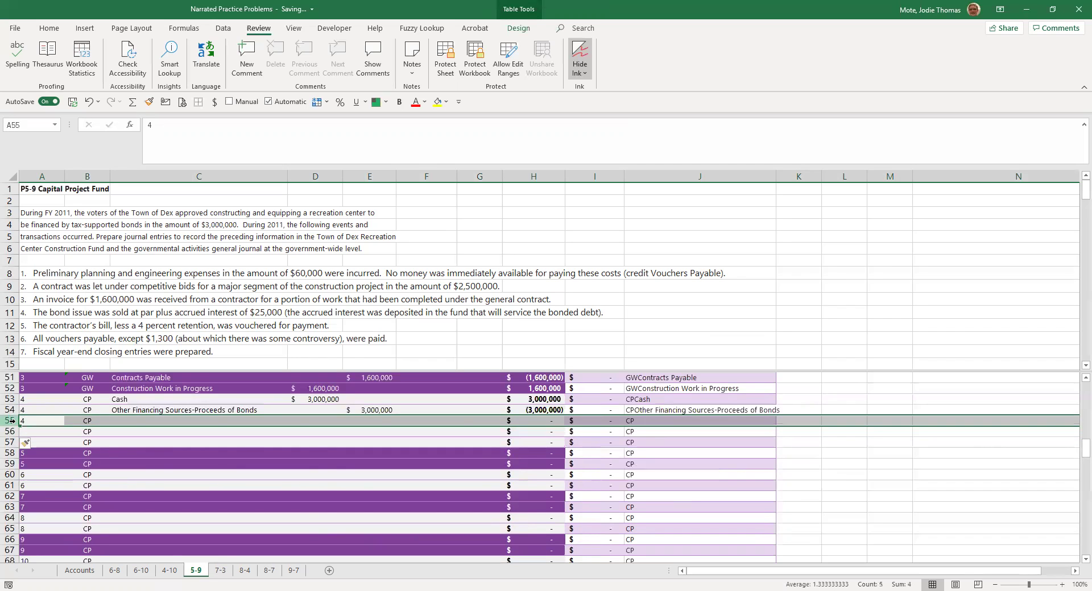
left_click(12, 431)
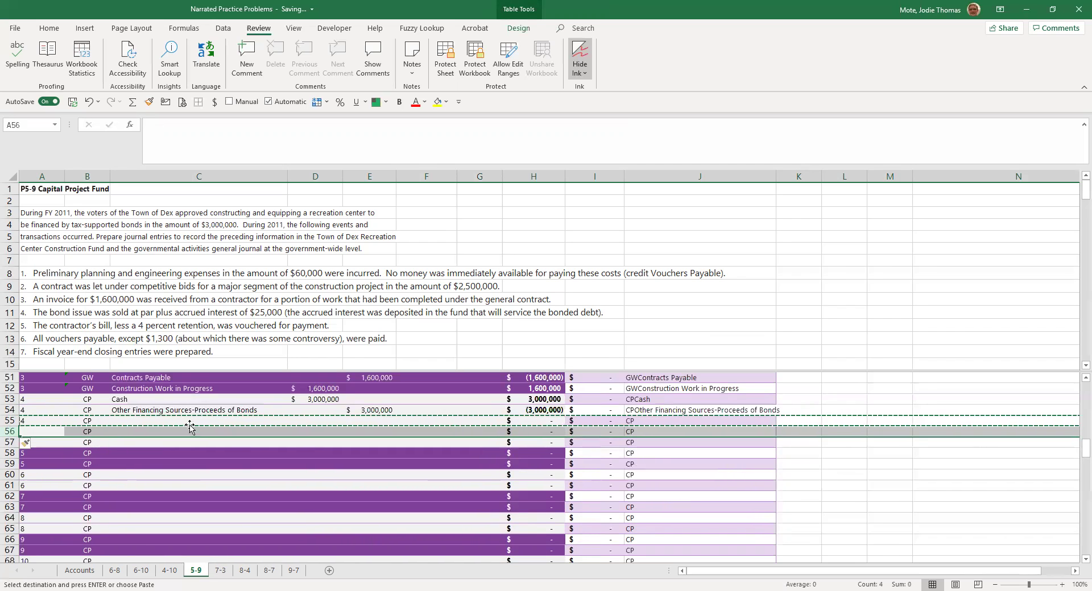
key("alt")
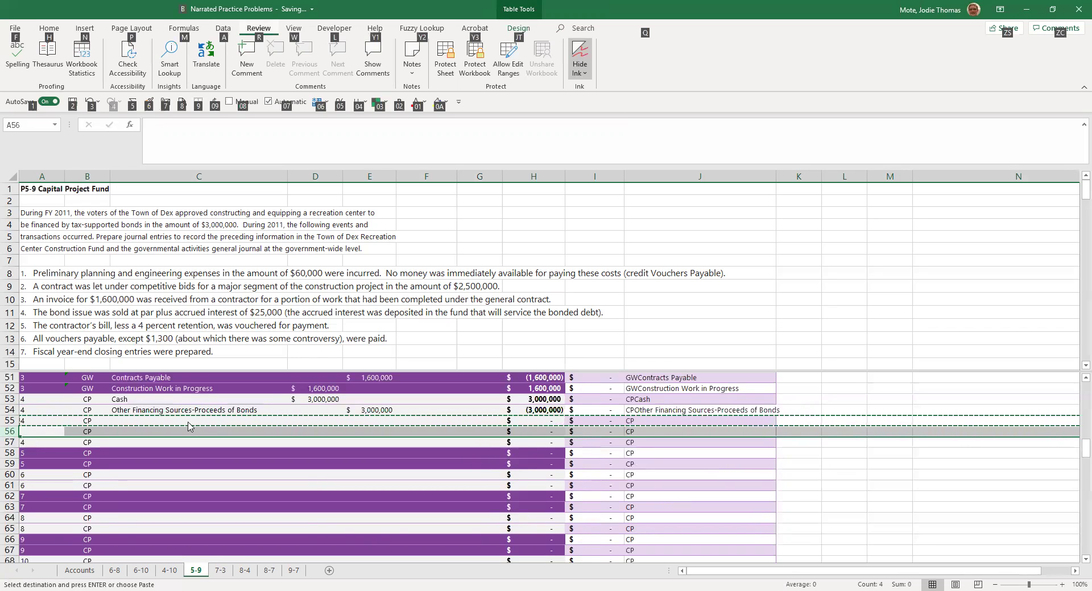
key("ctrl+v")
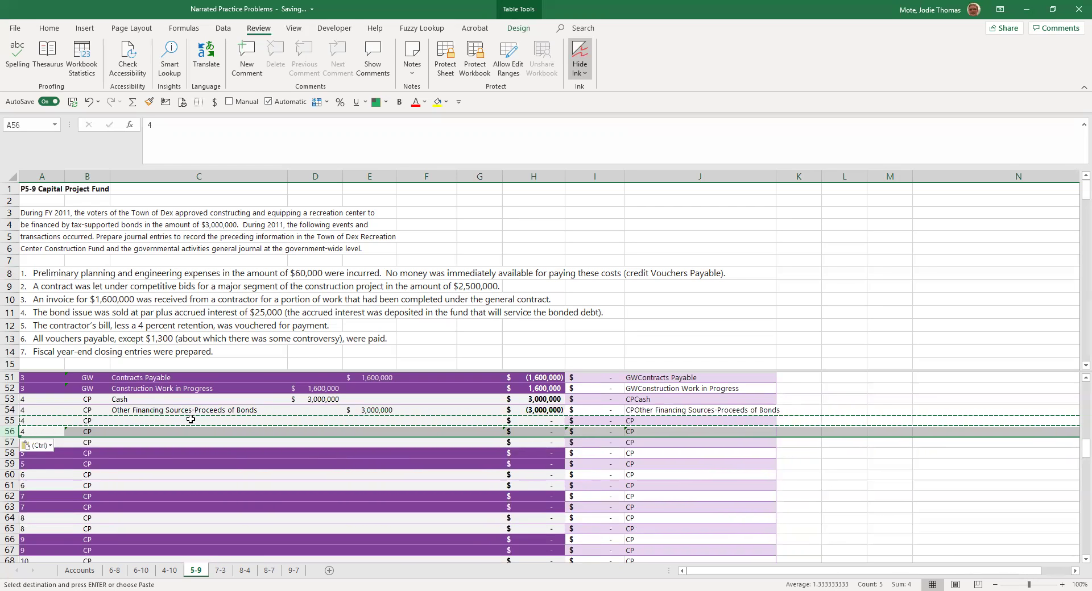
Copy the account Cash from C53 into C55 of problem 4, as values only
left_click(155, 395)
key("ctrl+c")
left_click(131, 421)
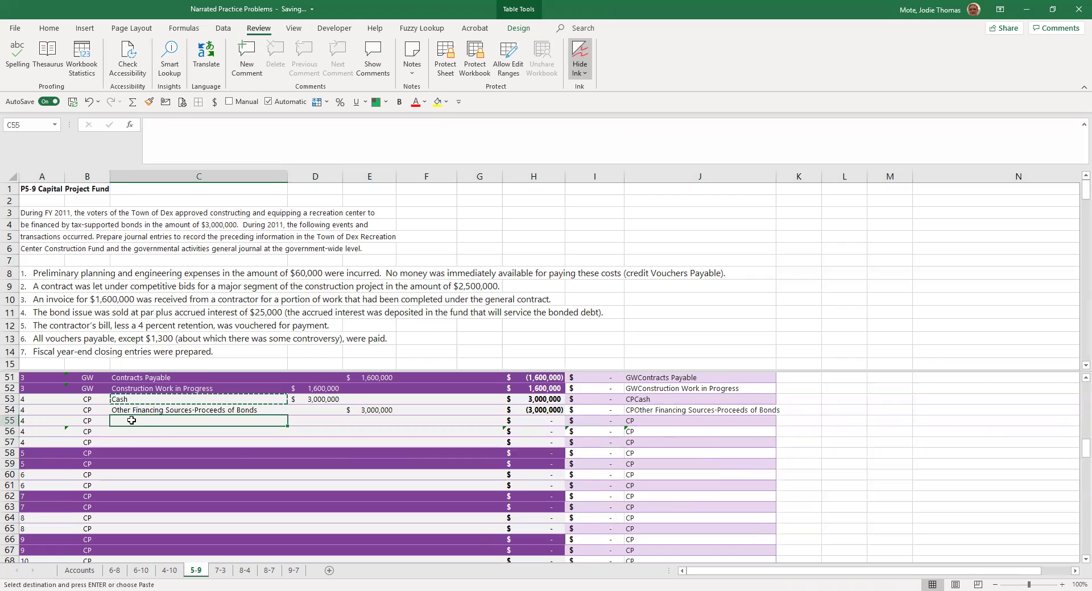
key("alt")
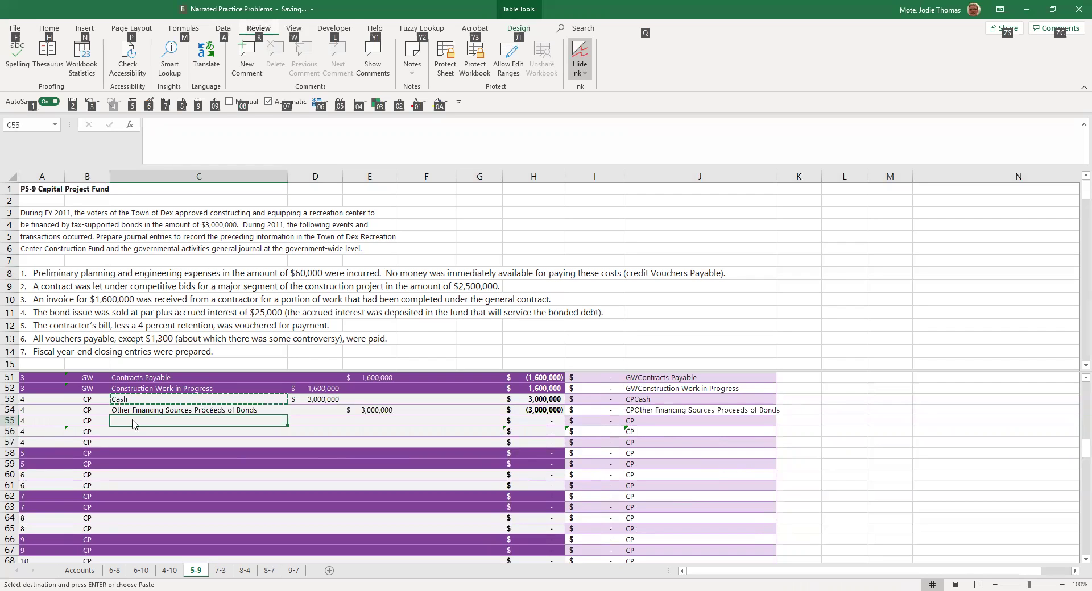
key("ctrl+v")
Enter the accounts Bonds Payable in C56 and Accrued Interest Payable in C57
key("Down")
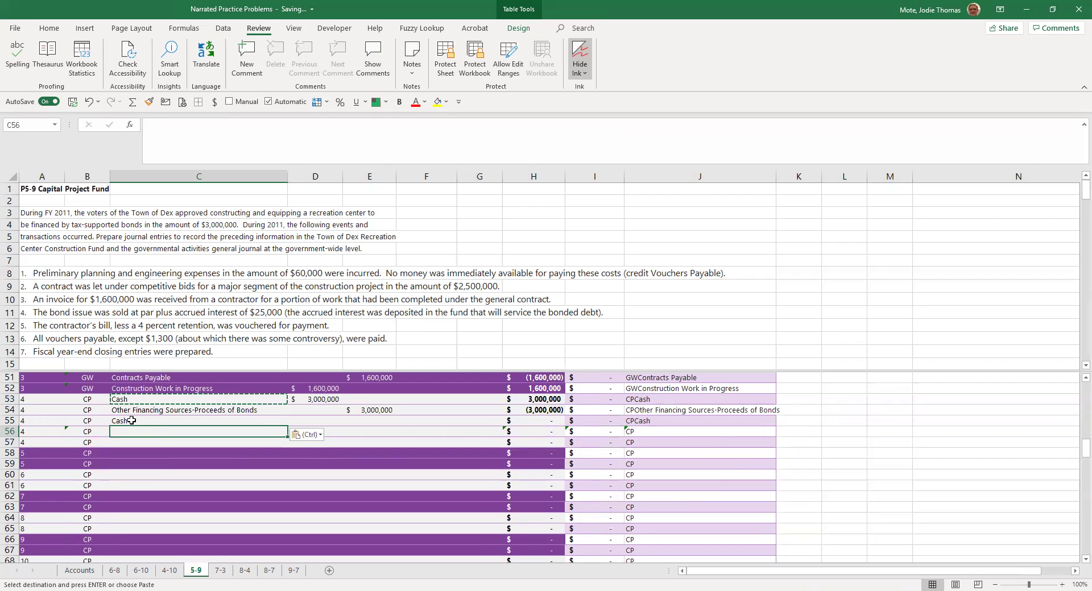
type("Bonds Pa")
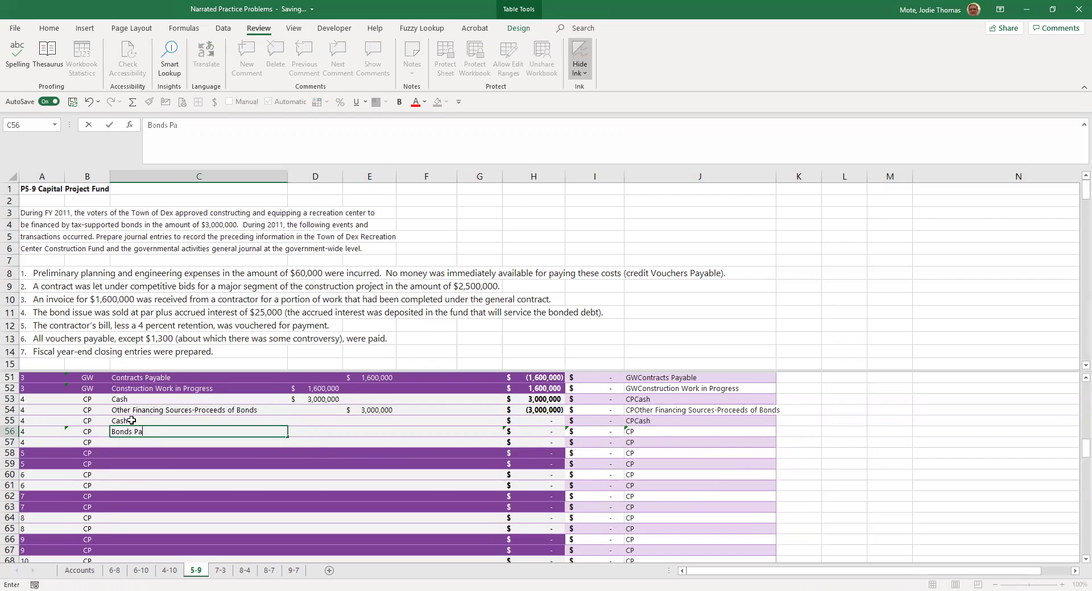
type("yable")
key("Return")
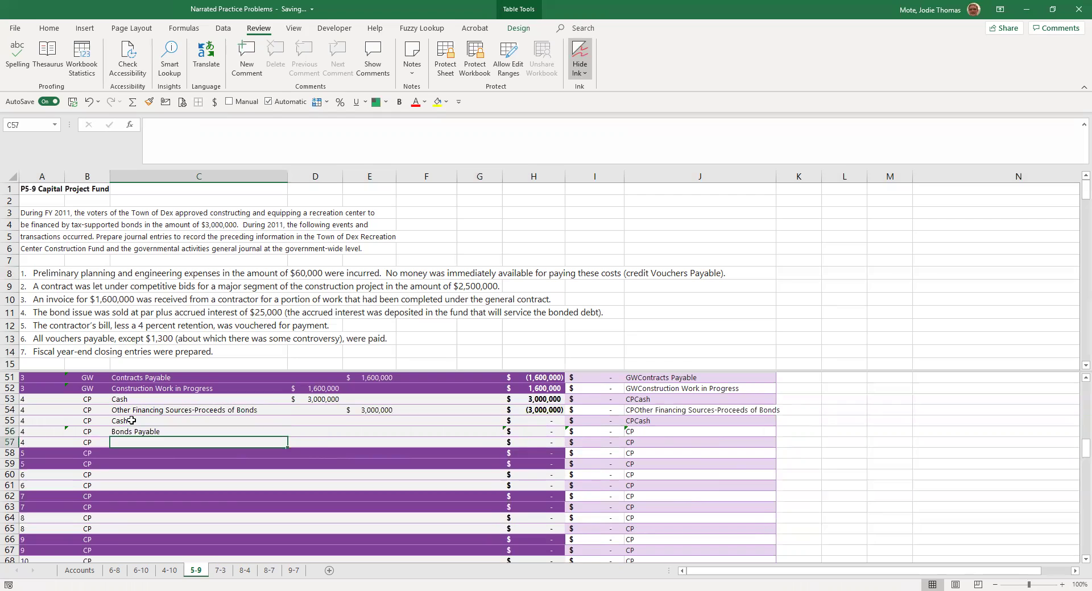
type("Accrued Interest Payable")
key("Return")
Set the journal to GW for the problem 4 rows 55 to 57
key("Up")
key("Up")
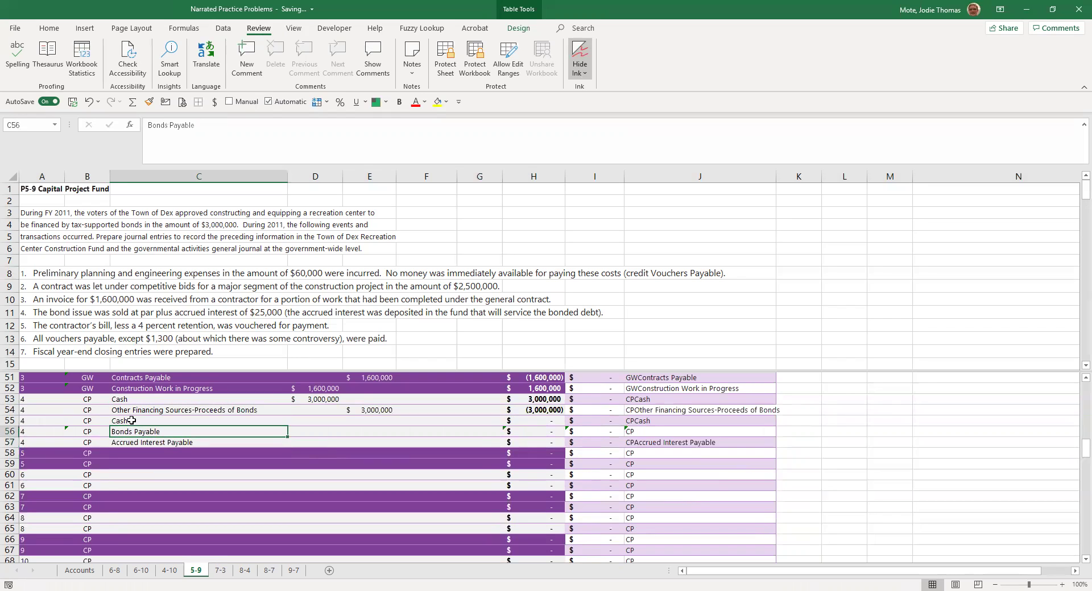
key("Left")
key("Up")
type("GW")
key("Return")
key("Up")
key("ctrl+c")
key("Down")
key("ctrl+v")
key("Down")
key("ctrl+v")
key("Escape")
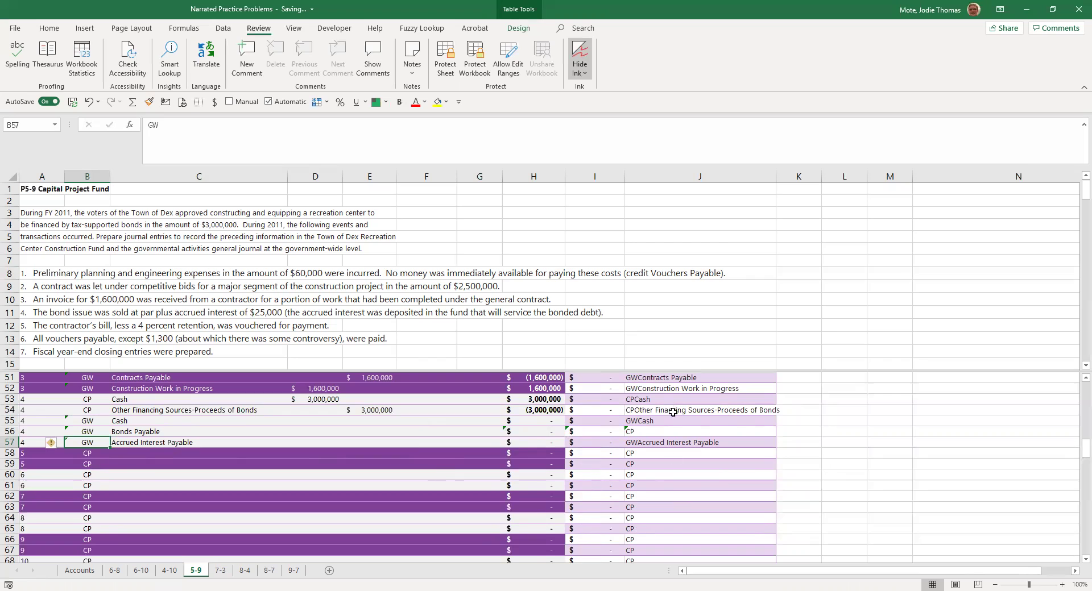
Copy the Code formula from J55 into J56 to replace the fixed value on the Bonds Payable line
left_click(652, 431)
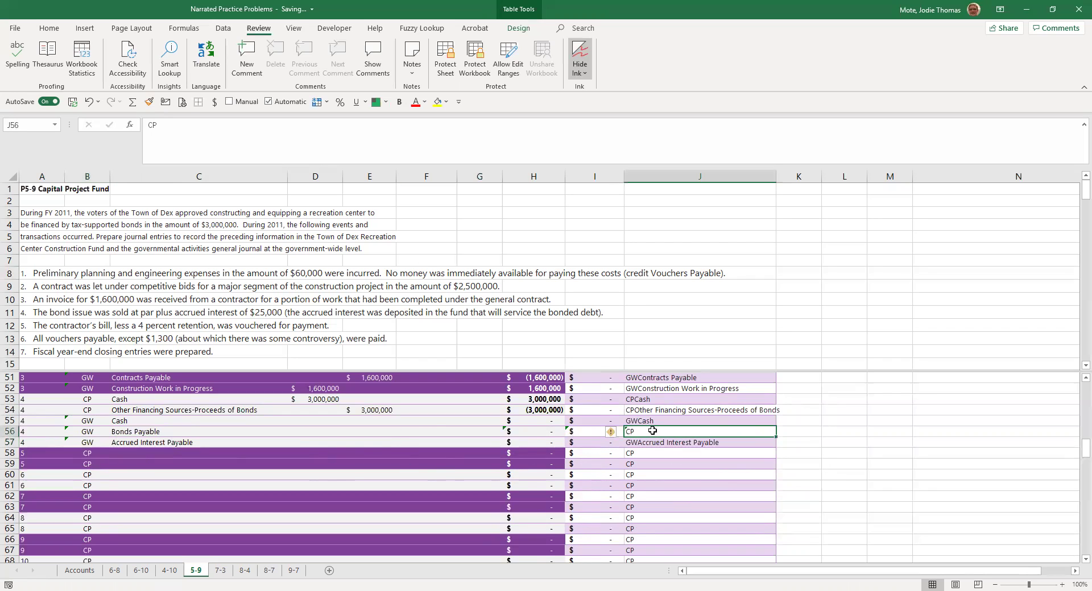
left_click(658, 419)
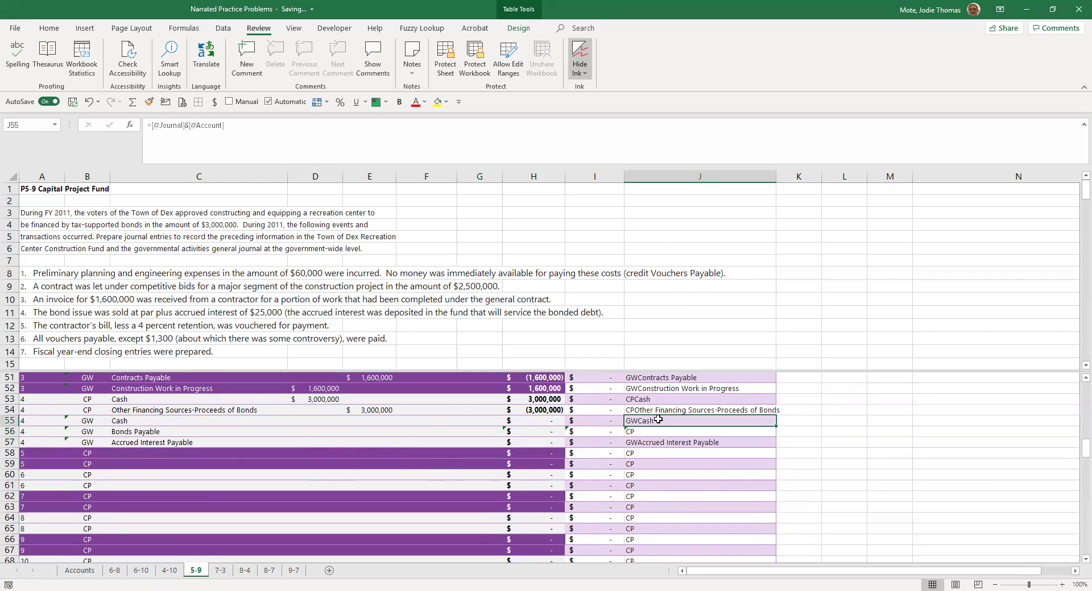
key("ctrl+c")
left_click(661, 432)
key("Return")
Select the trial balance's Preclosing balances in D19:D36 to check whether their sum balances
scroll(756, 494, "up", 3)
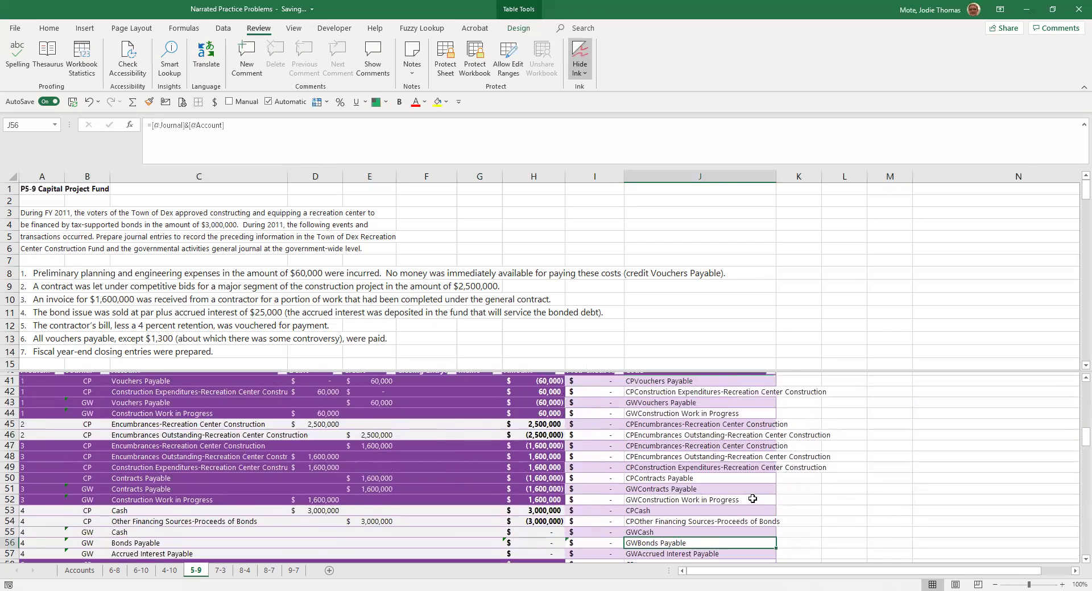
scroll(753, 498, "up", 2)
scroll(370, 406, "up", 3)
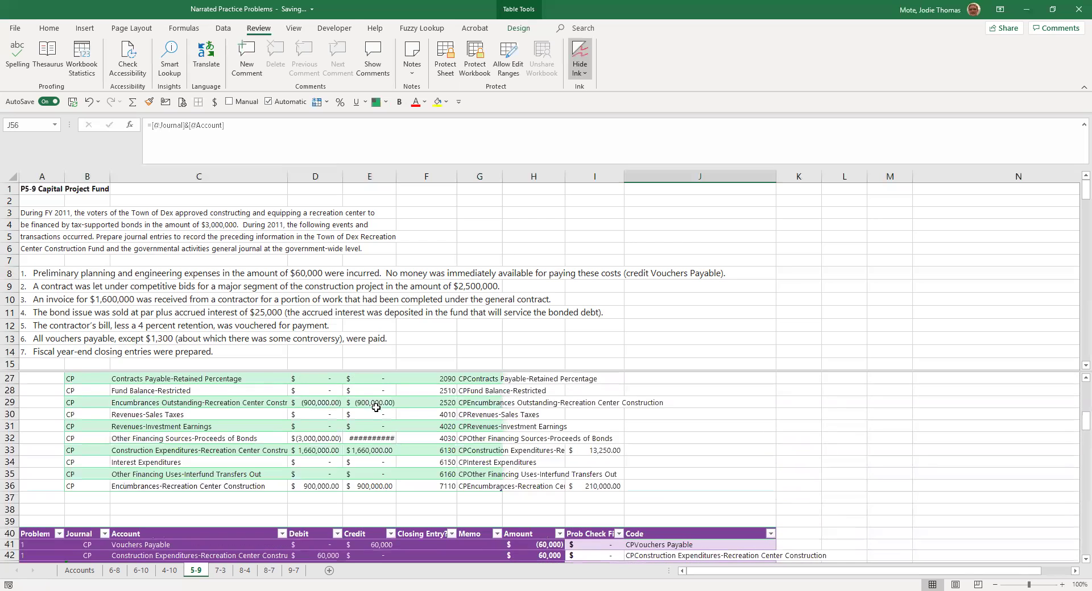
left_click(321, 418)
scroll(335, 435, "up", 4)
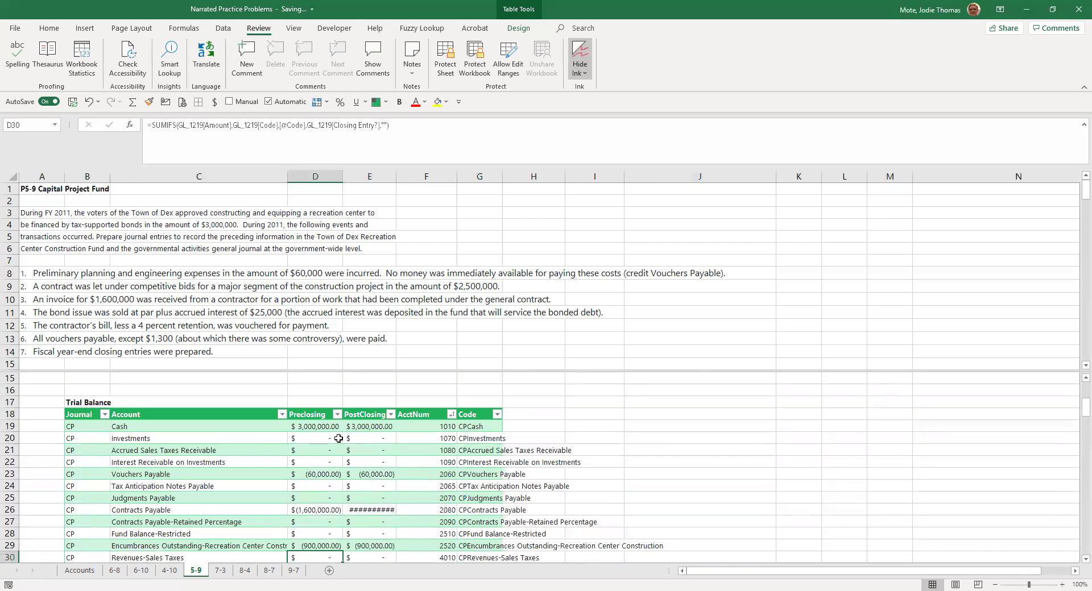
left_click_drag(329, 428, 323, 545)
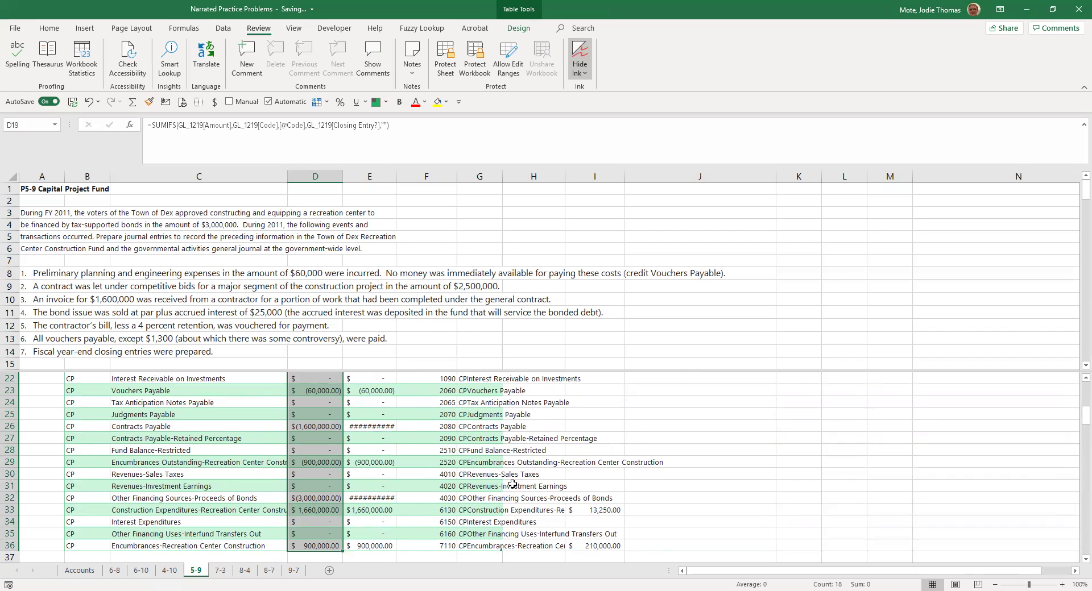
scroll(513, 486, "down", 5)
scroll(512, 488, "down", 3)
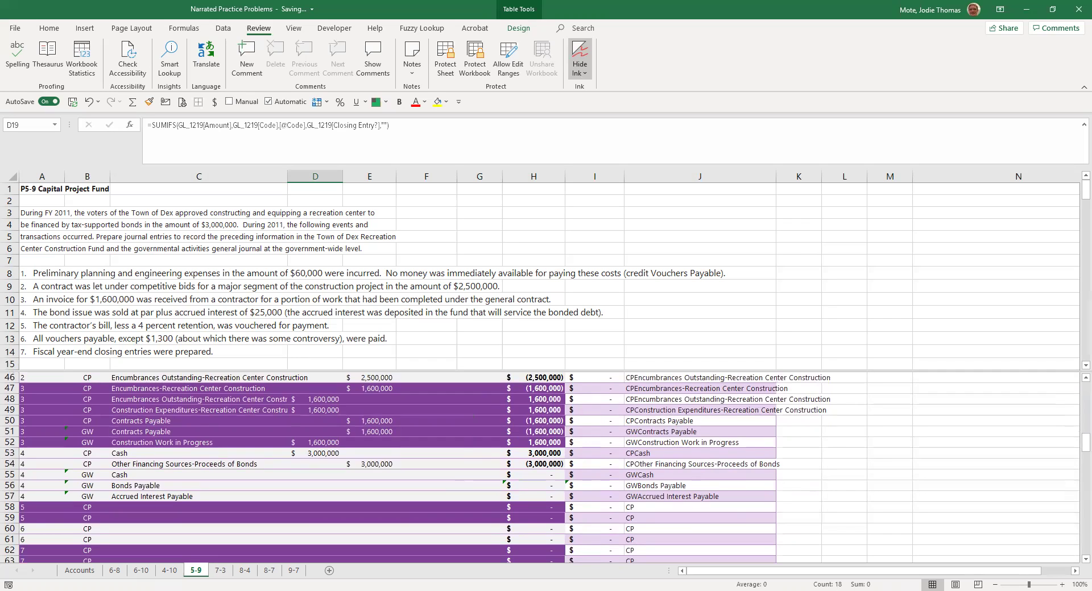
Enter a debit of 3,025,000 for the GW Cash line of problem 4 in D55
left_click(223, 500)
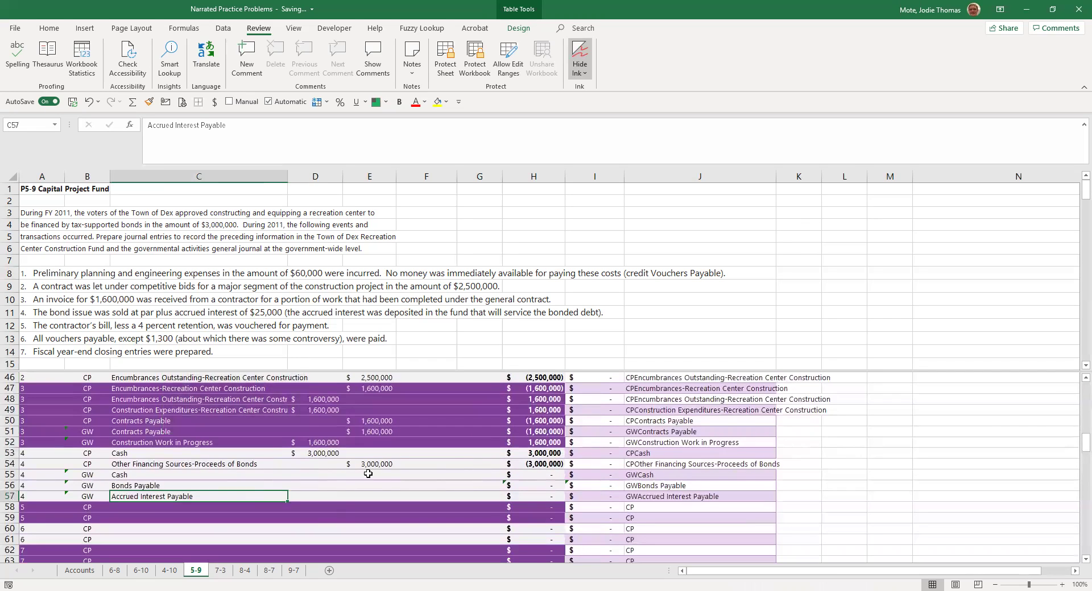
left_click(324, 474)
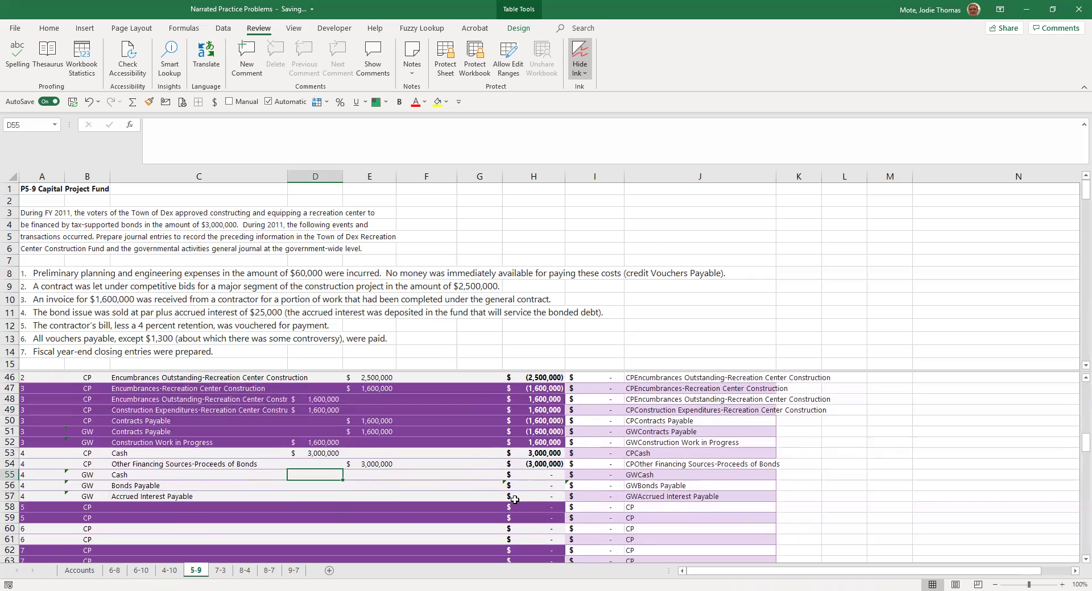
type("3025000")
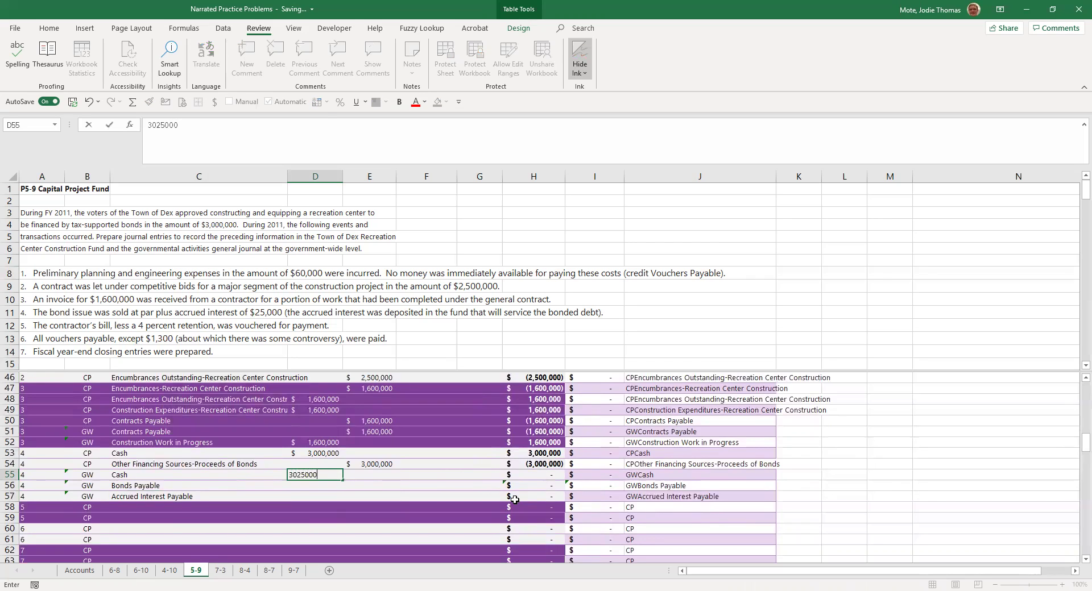
key("Return")
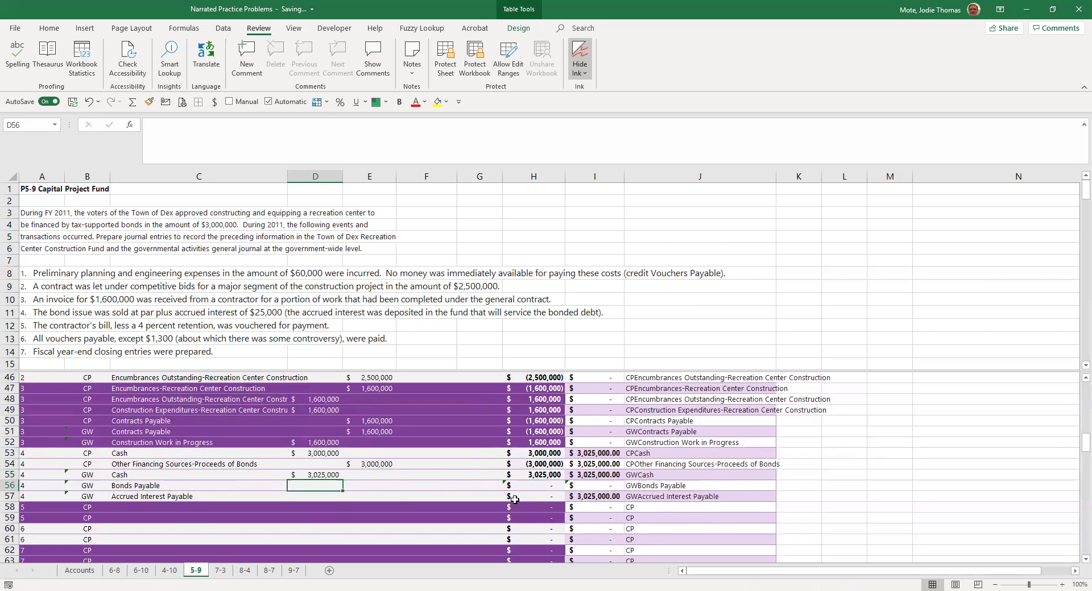
Copy the 3,000,000 credit from E54 to Bonds Payable in E56, and enter a 25,000 credit for Accrued Interest Payable in E57
key("Right")
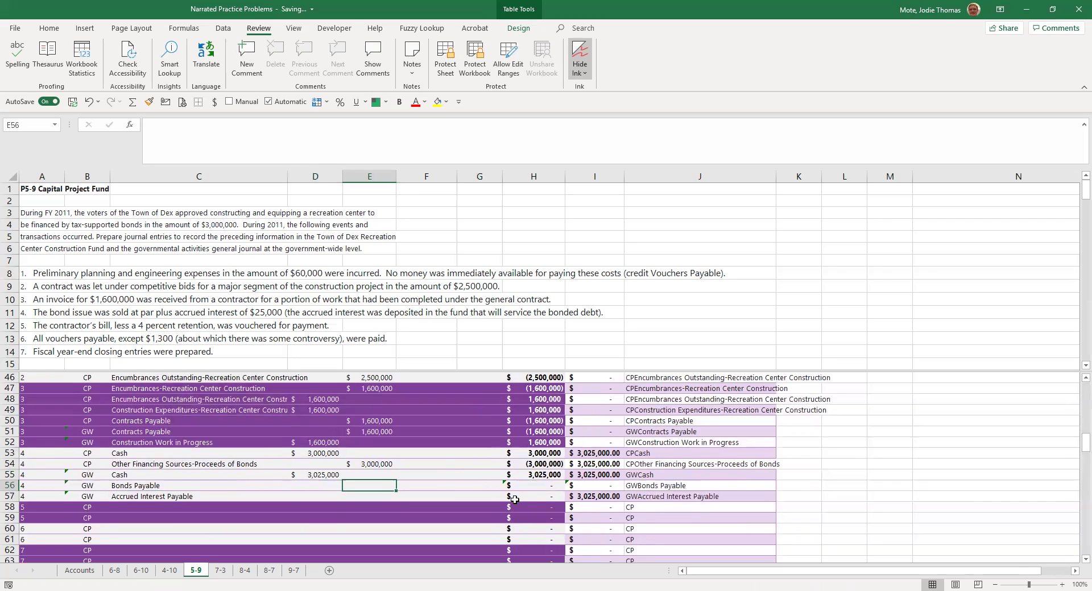
type("3")
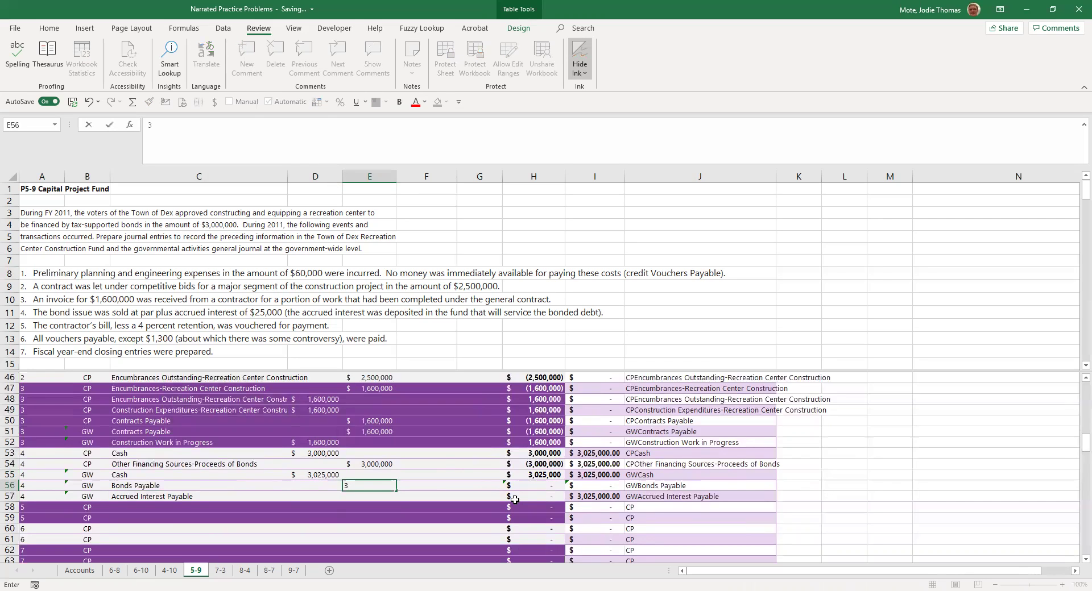
key("Escape")
key("Up")
key("Up")
key("ctrl+c")
key("Down")
key("Down")
key("ctrl+v")
key("Down")
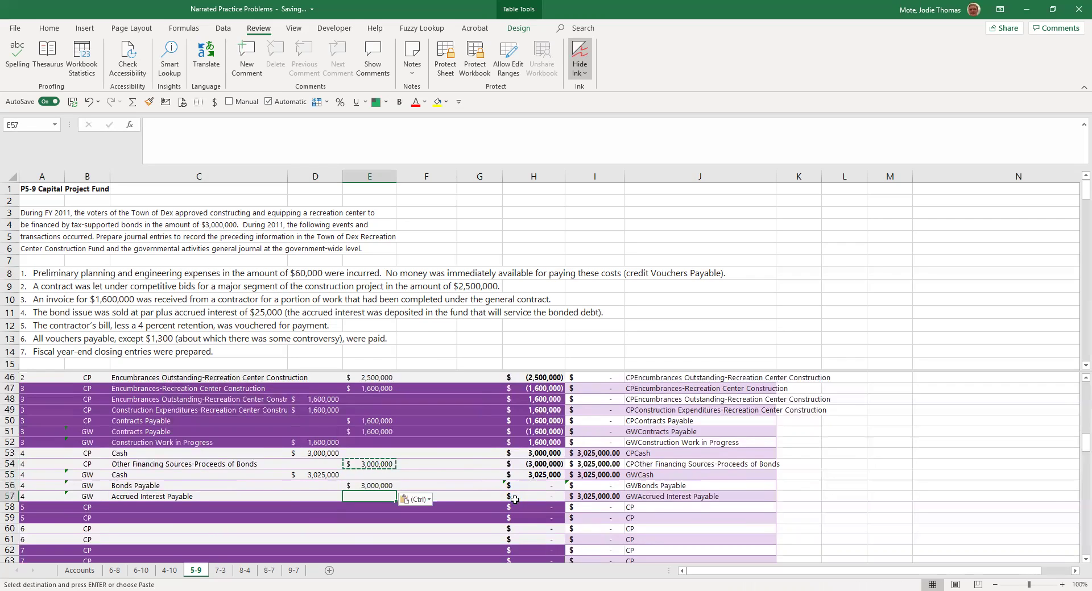
type("25000")
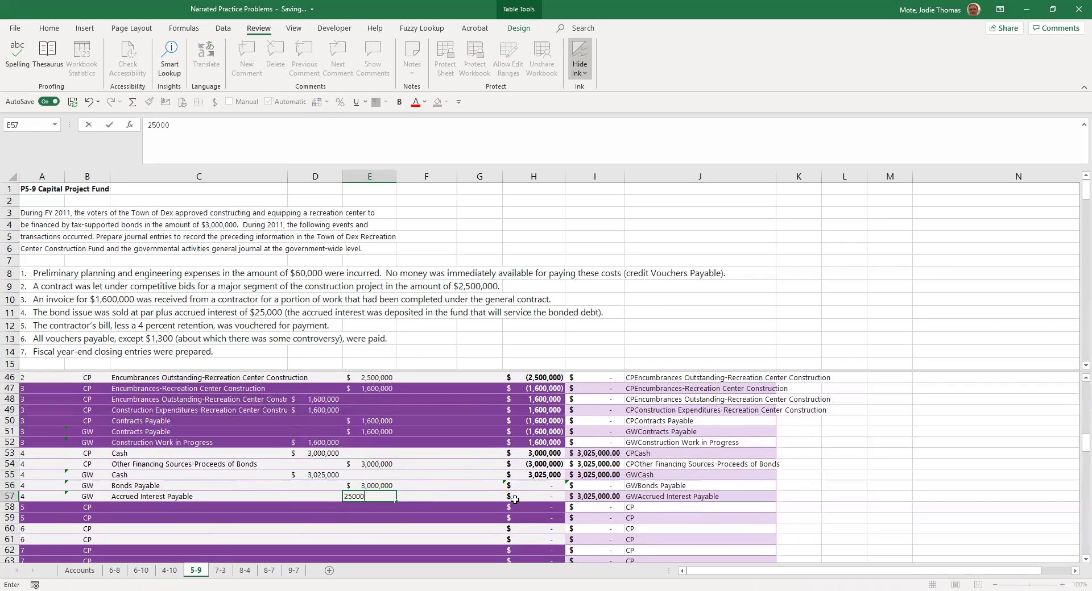
key("Return")
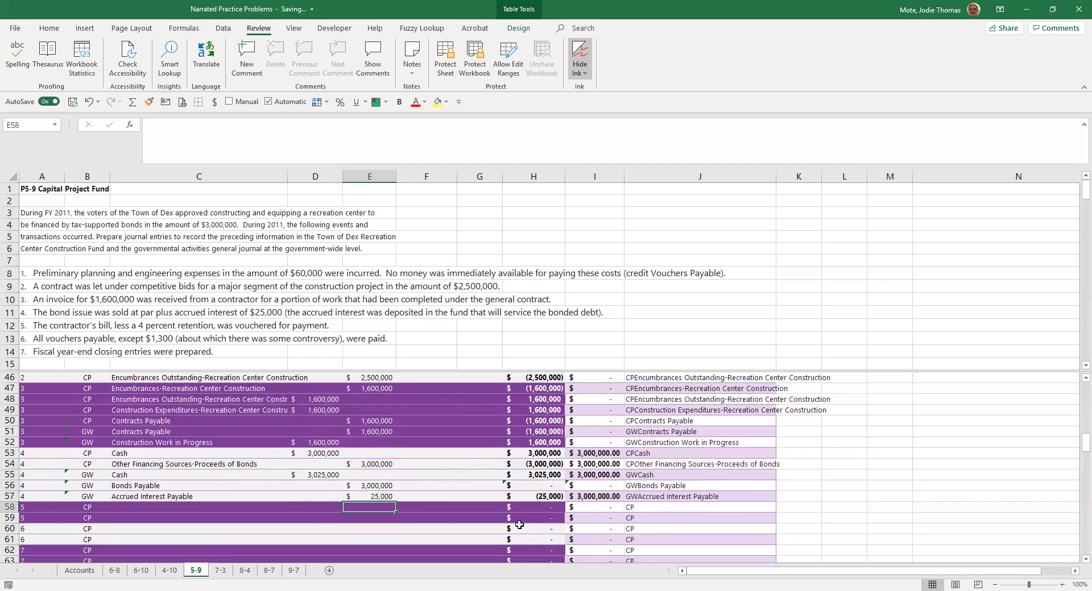
Copy the Amount formula from H55 into H56 on the Bonds Payable line and check the formula there
left_click(551, 474)
key("ctrl+c")
left_click_drag(548, 480, 547, 487)
key("ctrl+v")
key("Escape")
left_click(518, 528)
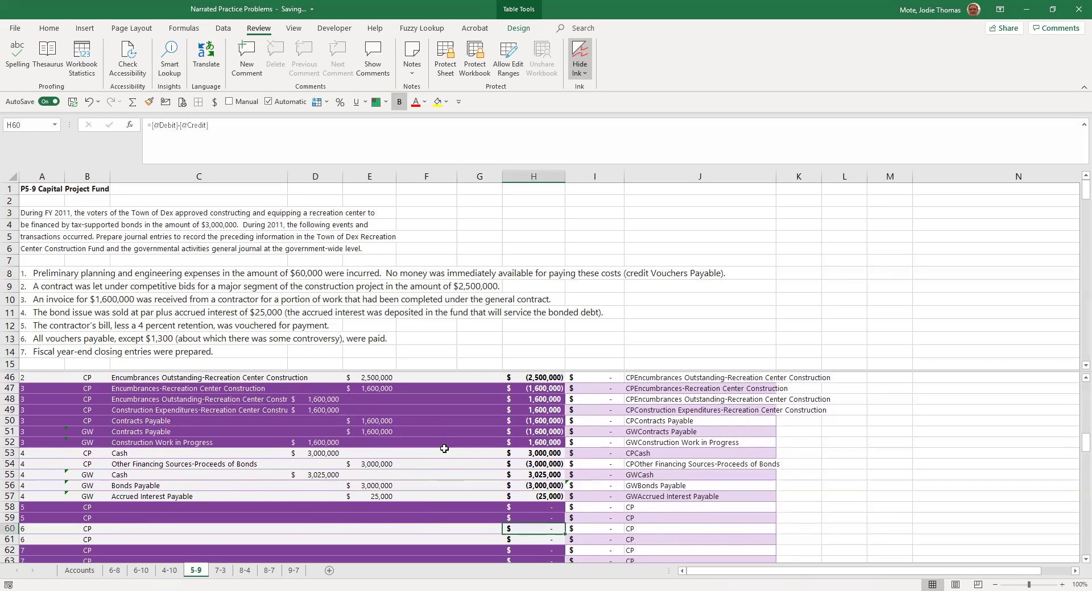
left_click(550, 484)
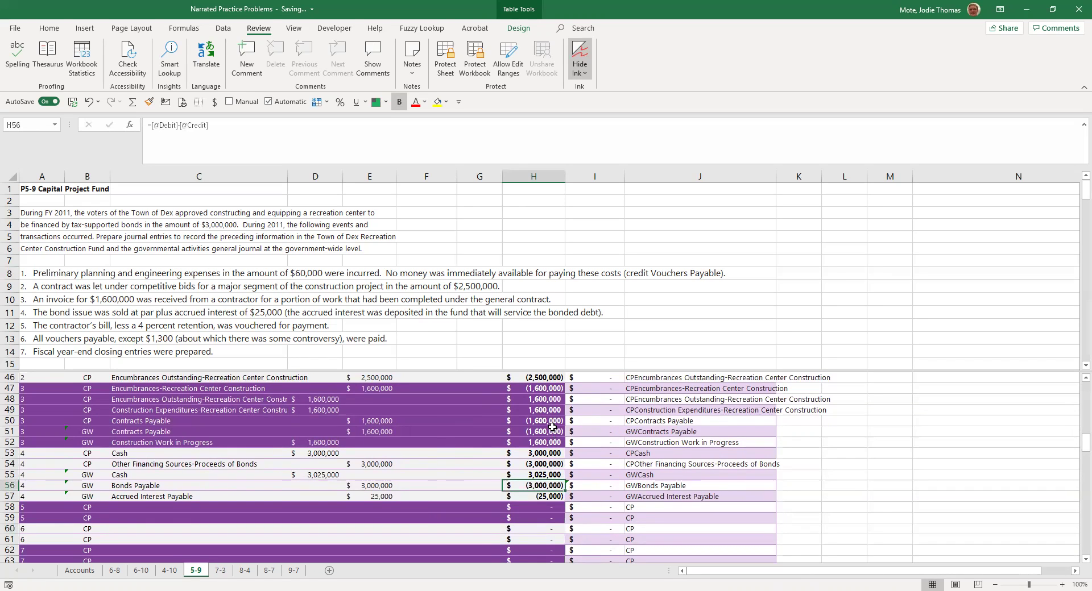
Review the problem 4 bond proceeds credit and read the text of transactions 5 and 3
left_click(405, 466)
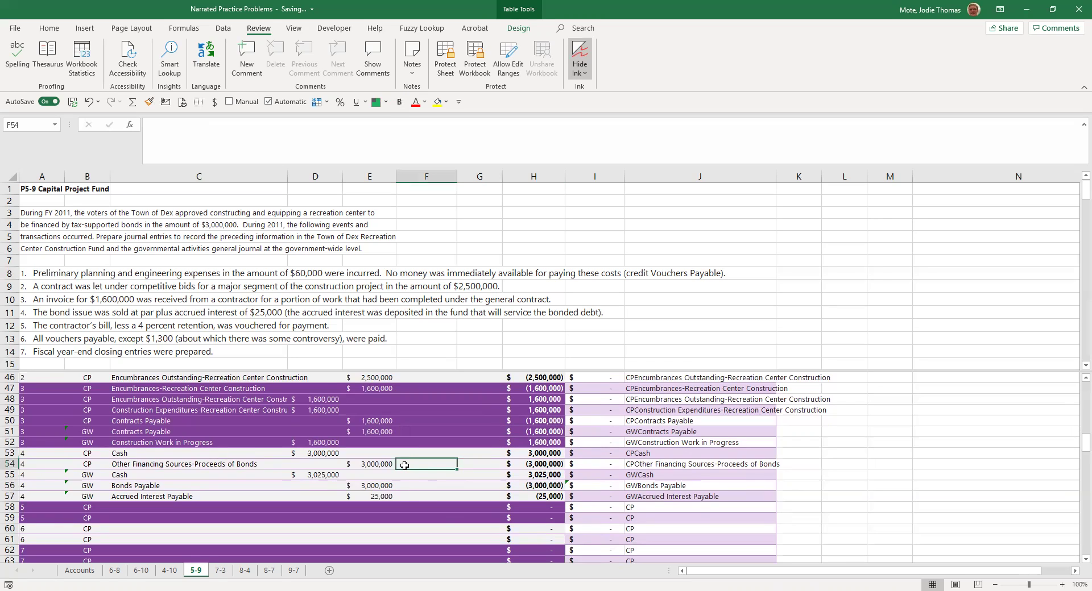
left_click(370, 466)
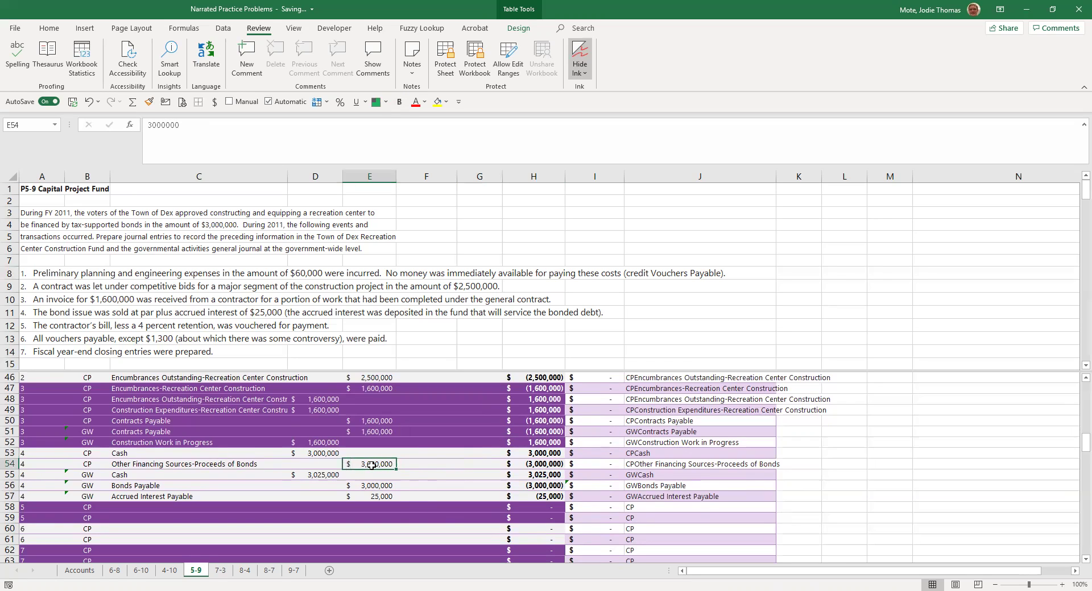
left_click(433, 463)
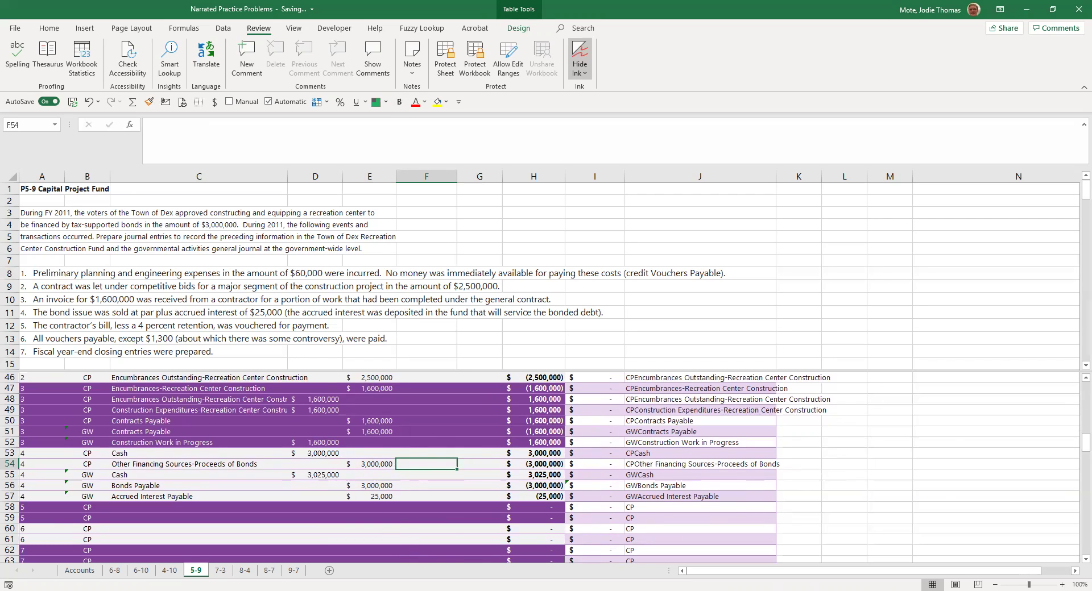
left_click(50, 327)
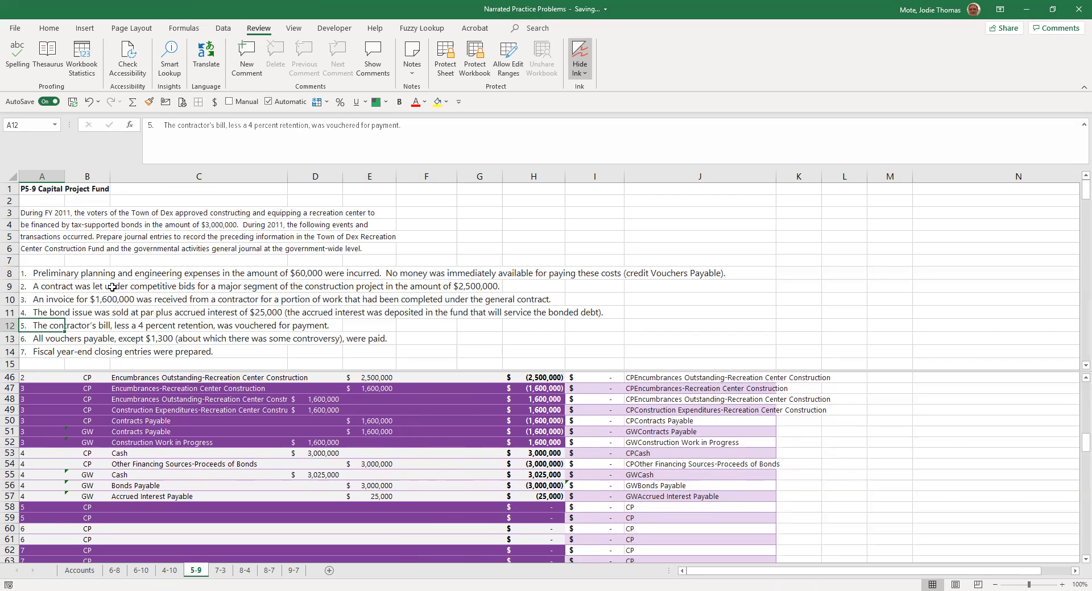
left_click(51, 298)
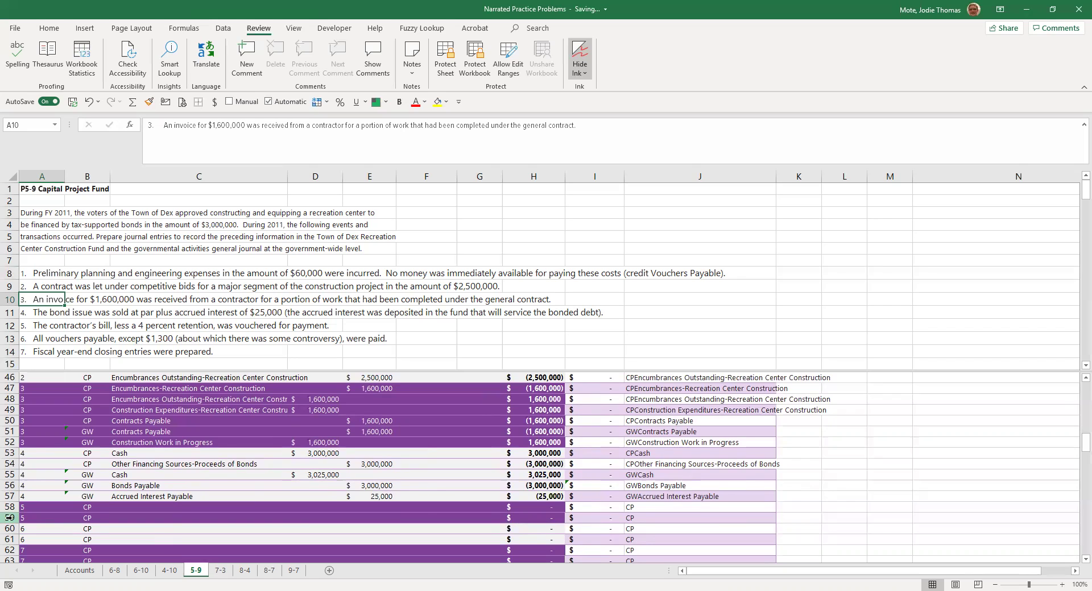
Insert a blank sheet row at row 59, between the two problem 5 journal lines
left_click(10, 517)
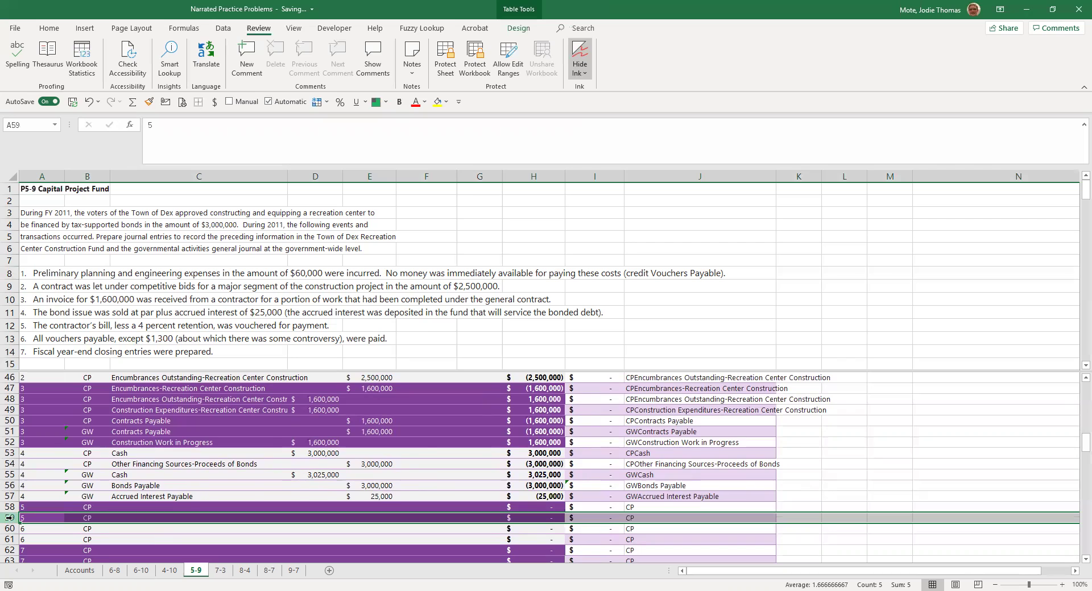
key("ctrl+c")
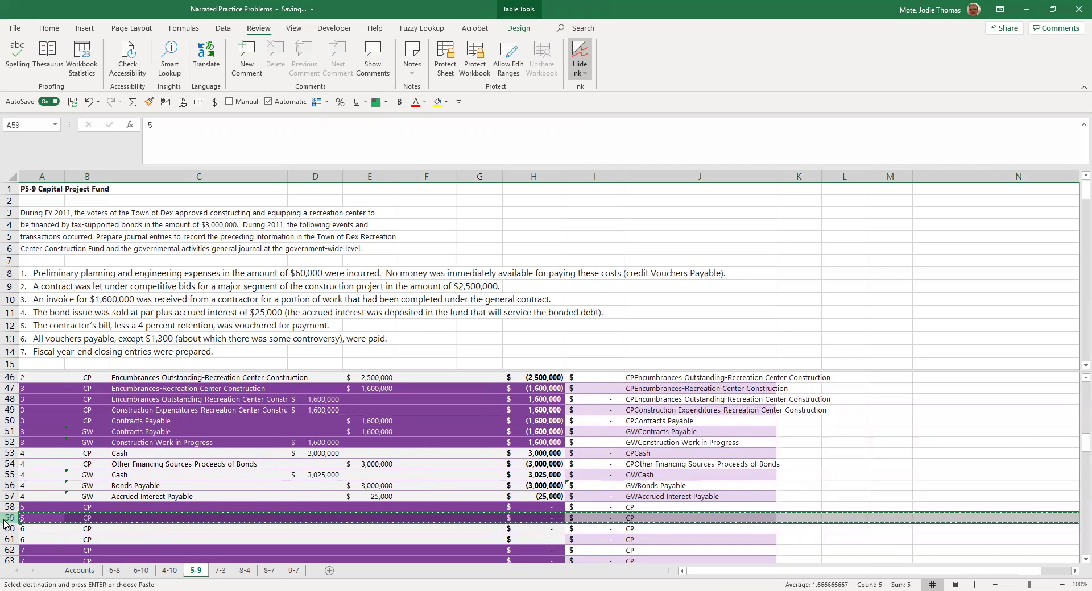
right_click(9, 518)
key("Escape")
type("`")
key("Escape")
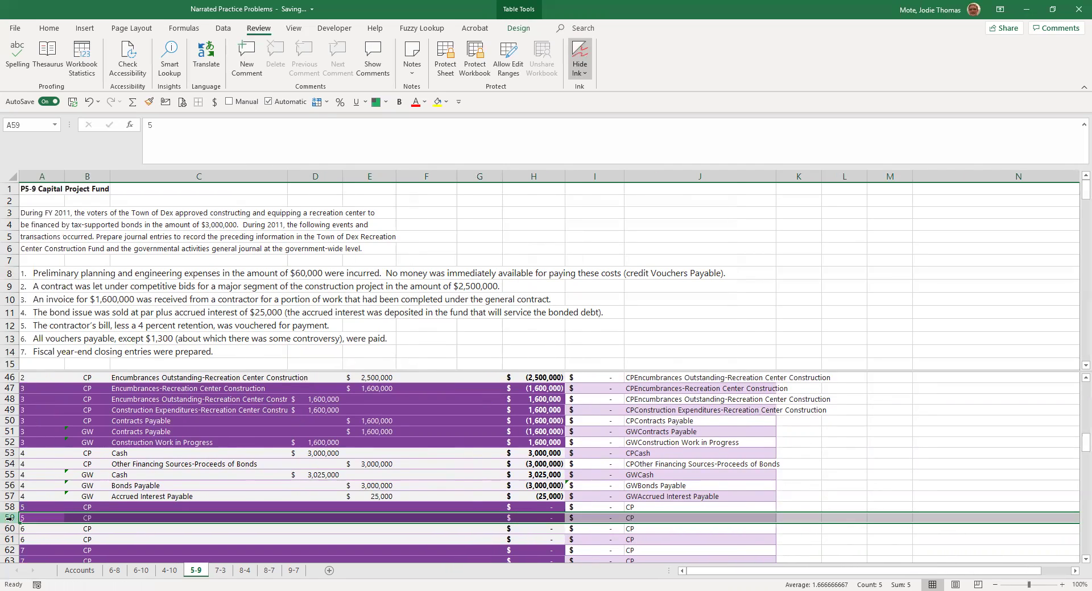
right_click(10, 518)
left_click(68, 416)
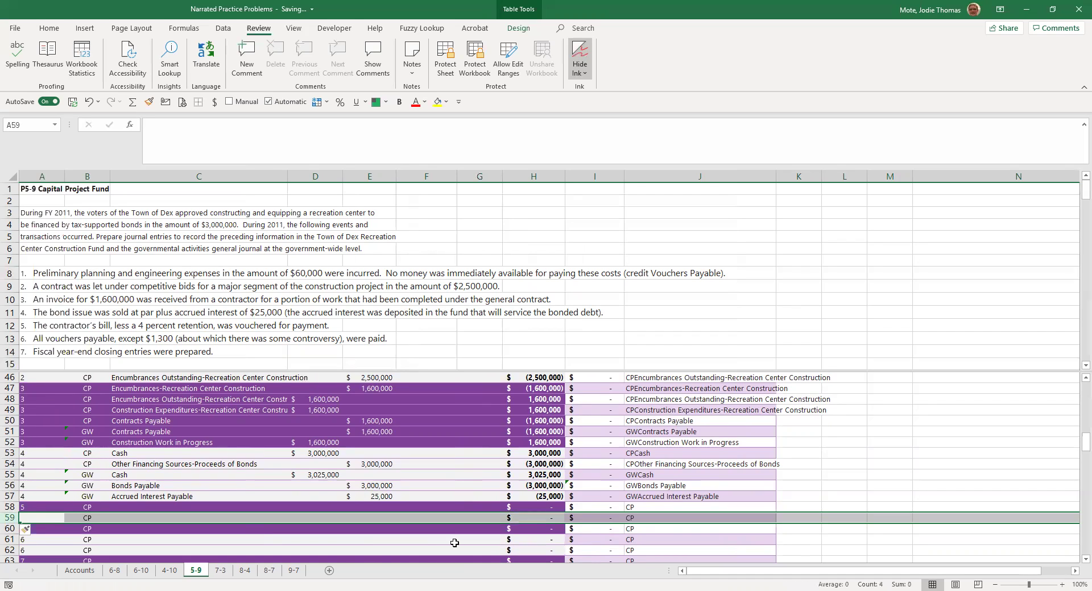
Copy the problem 5 table row 58 into the blank row 59
left_click(228, 488)
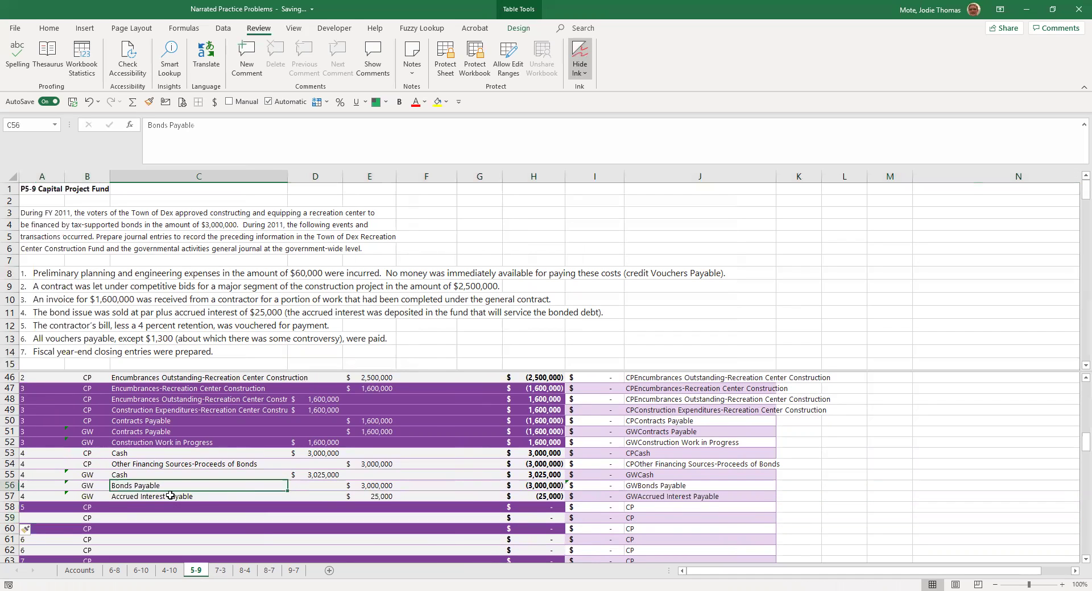
left_click(21, 506)
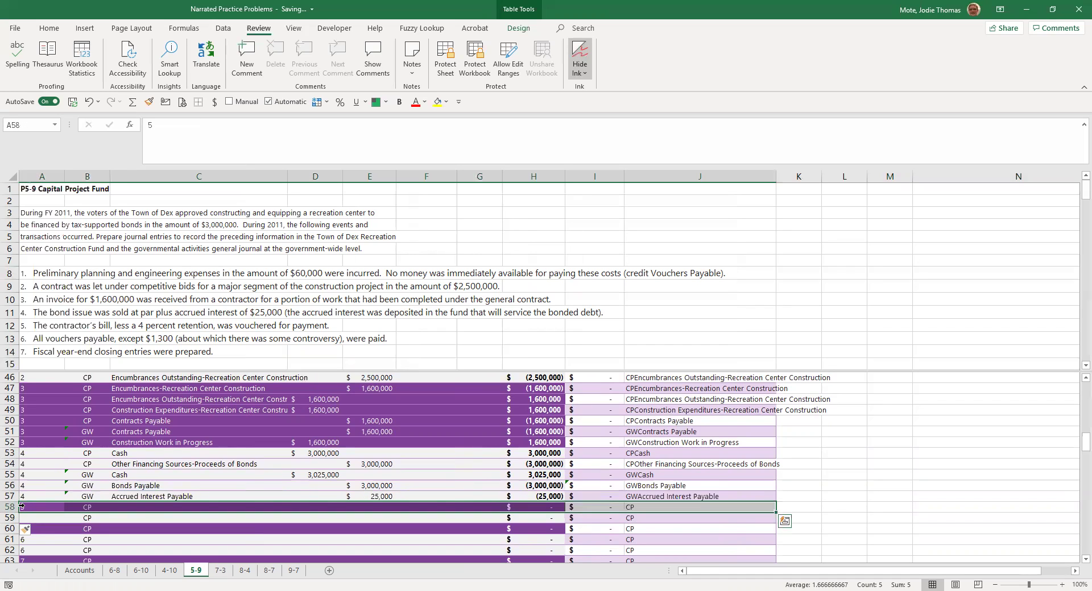
key("ctrl+c")
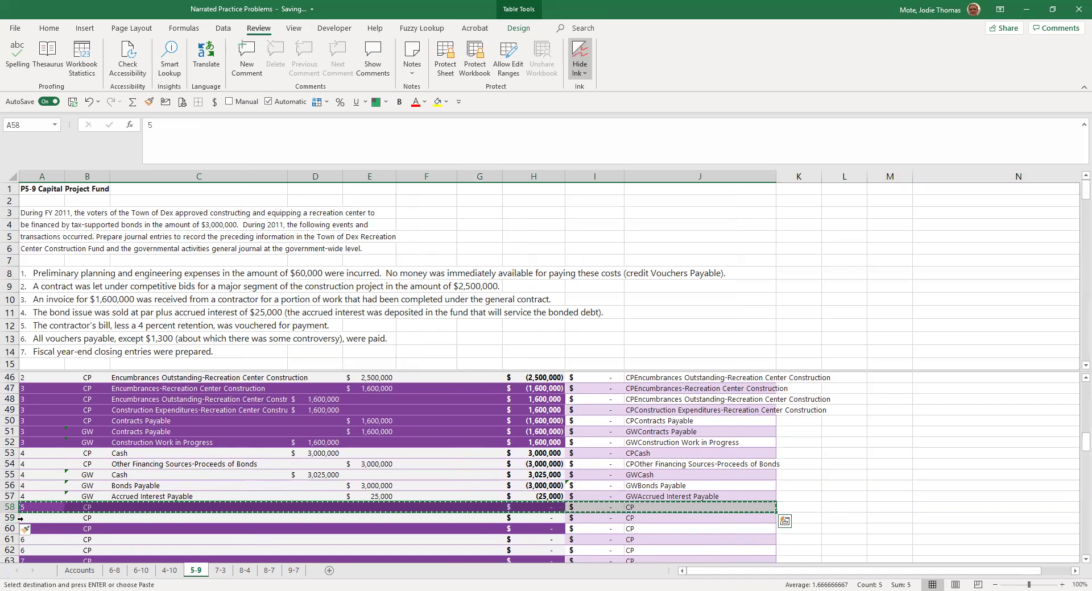
left_click(21, 518)
key("Return")
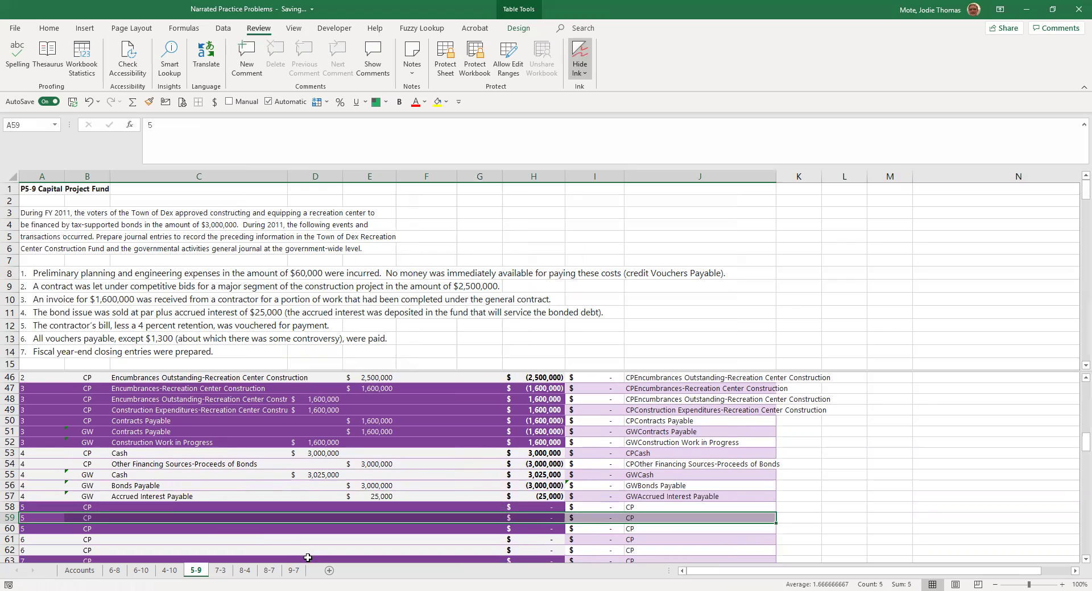
Copy the Contracts Payable account name from C51 into C58 for the first problem 5 line
left_click(164, 508)
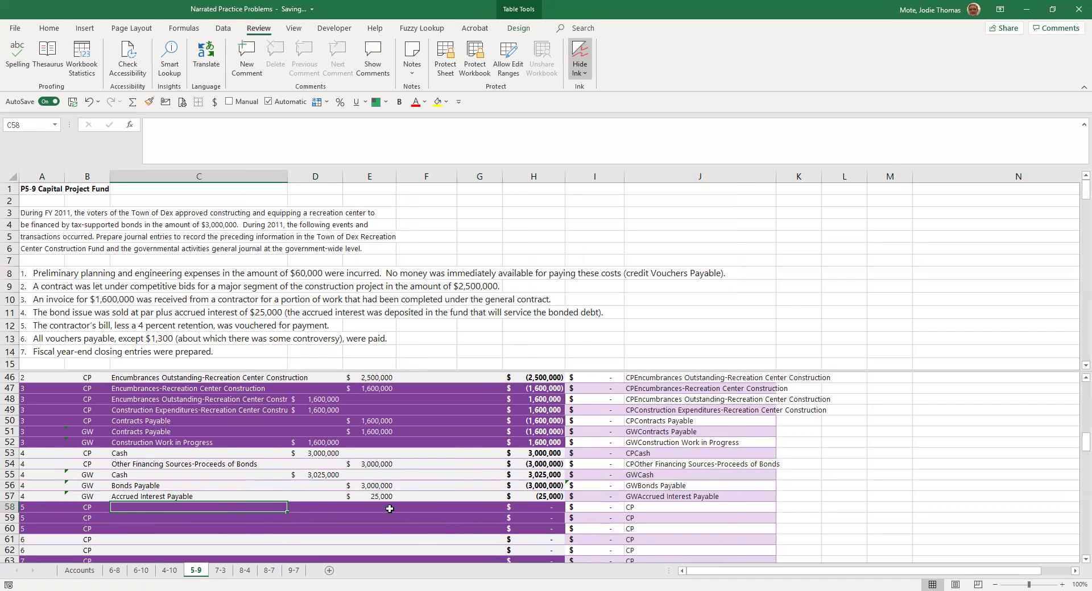
left_click(148, 432)
key("ctrl+c")
left_click(141, 508)
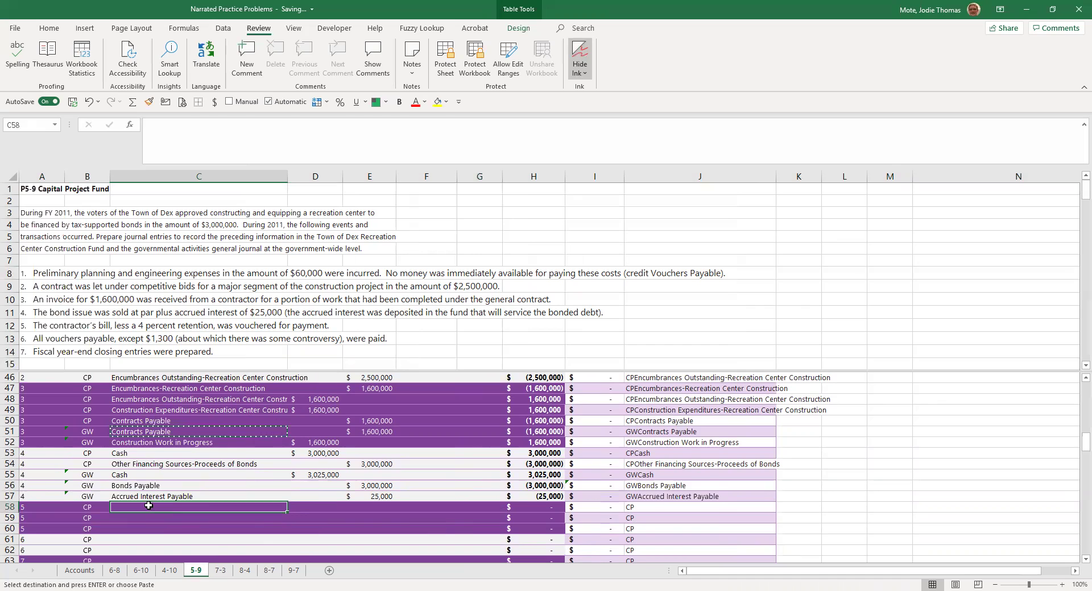
key("alt")
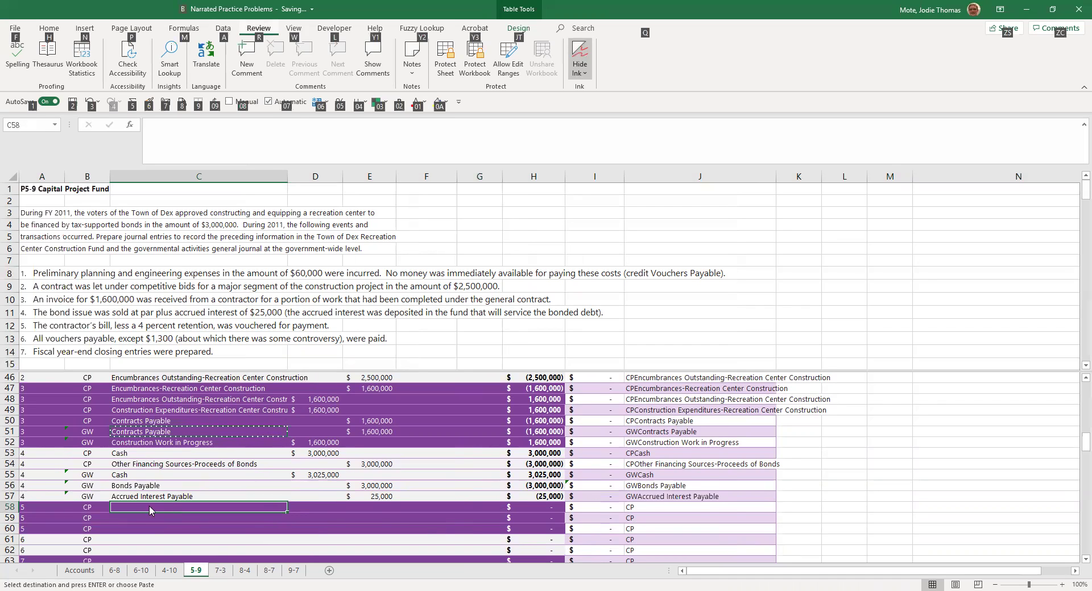
key("ctrl+v")
Copy the 1,600,000 credit from E51 into D58 as the Contracts Payable debit, pasting only the value
left_click(382, 427)
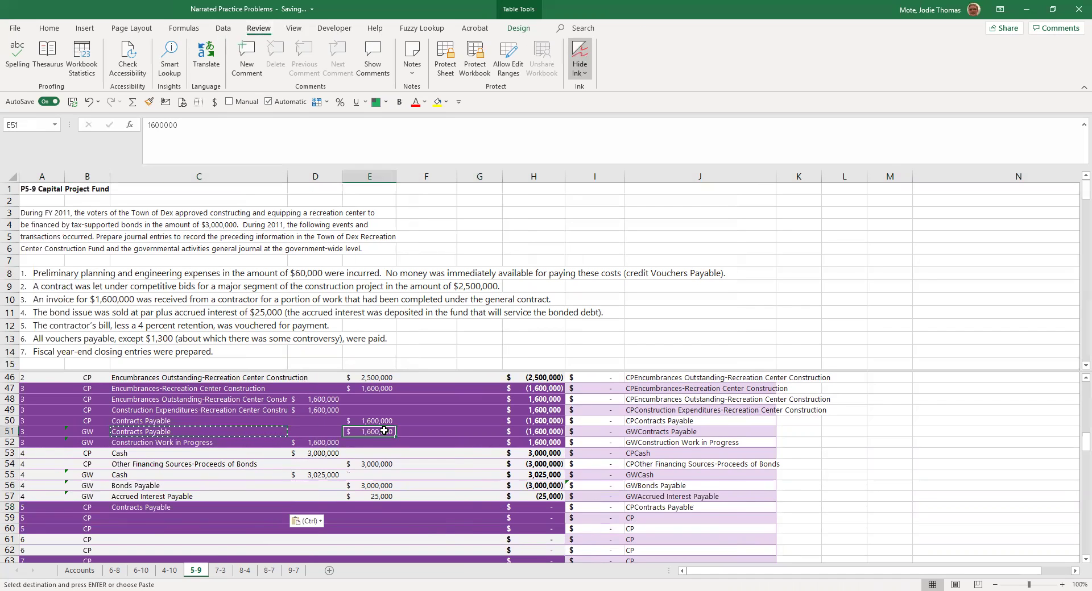
key("ctrl+c")
left_click(314, 506)
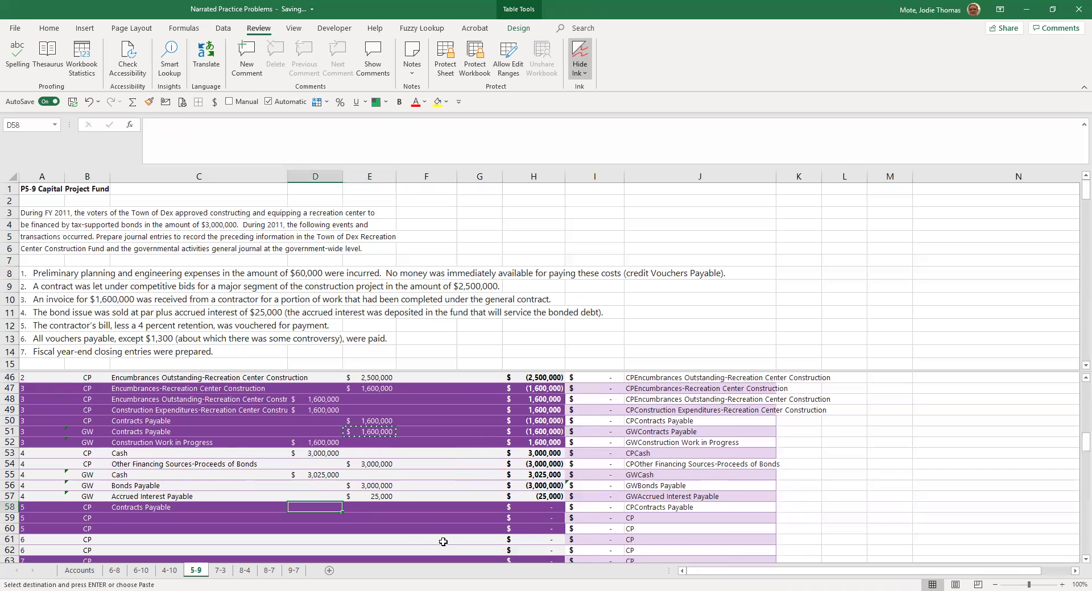
key("alt")
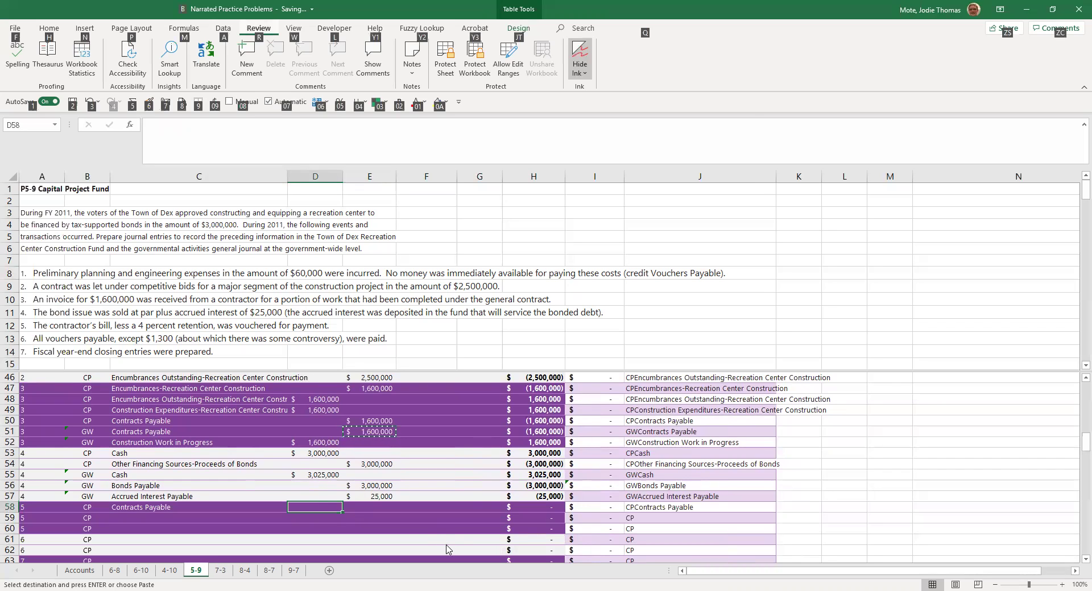
key("h")
key("v")
key("s")
key("Return")
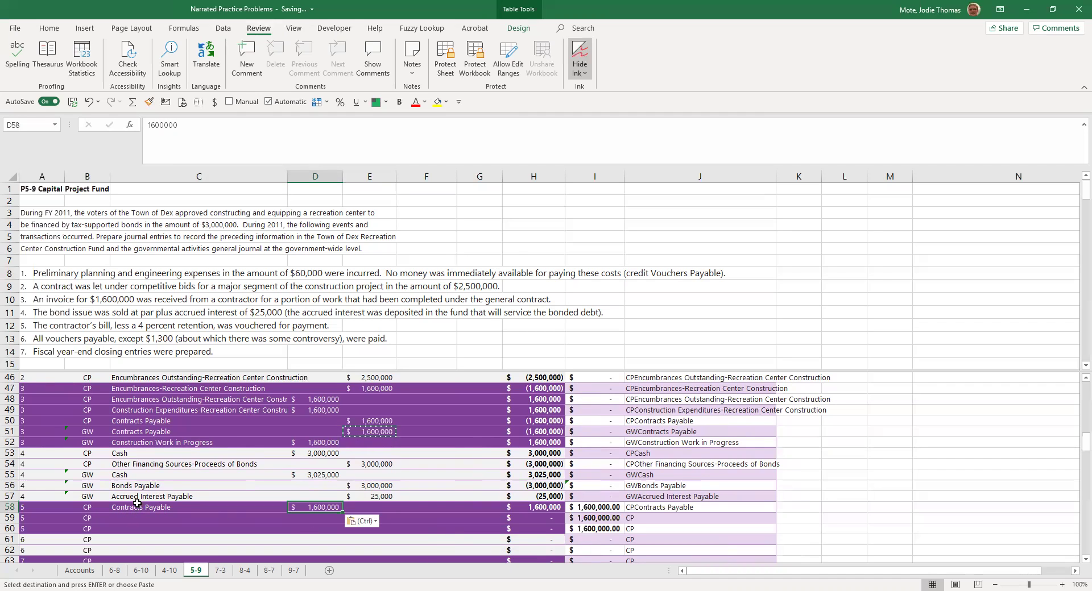
Copy the Vouchers Payable account name from C43 into C59 as a value for the second problem 5 line
scroll(158, 439, "up", 2)
scroll(157, 438, "up", 3)
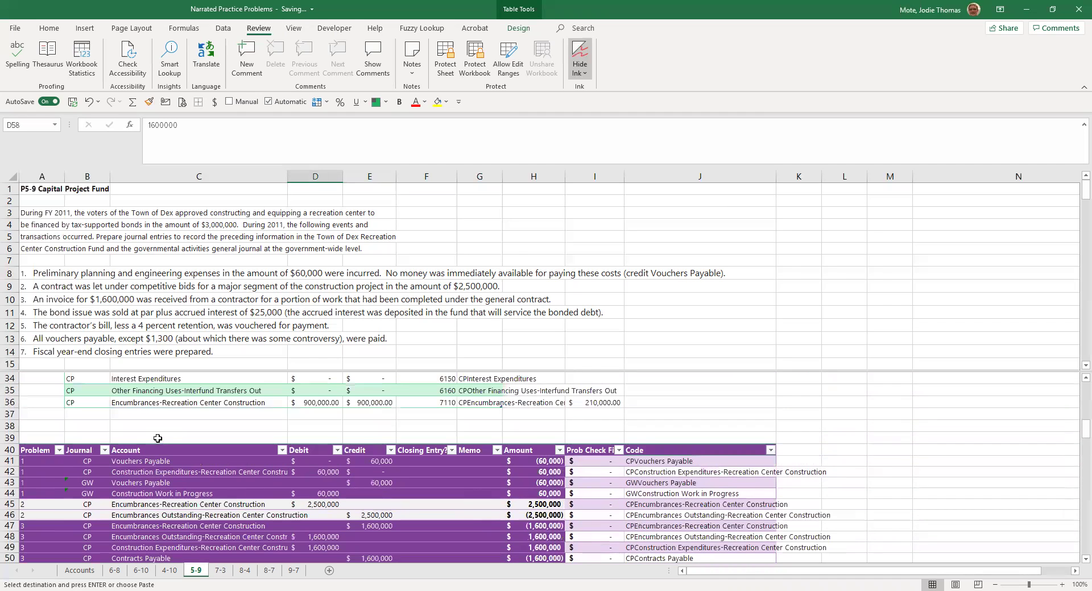
left_click(154, 483)
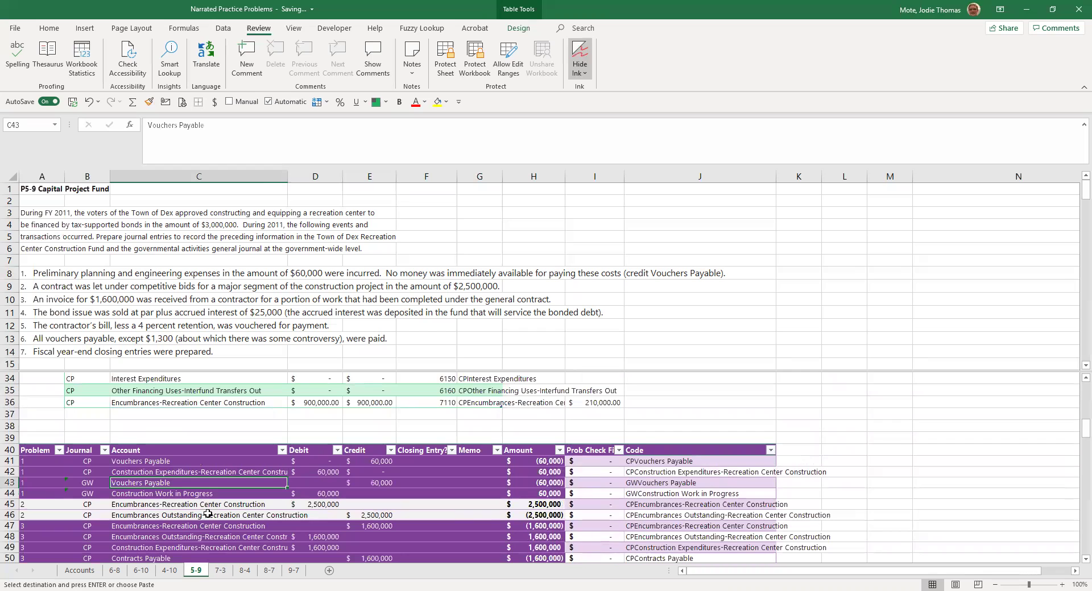
scroll(204, 500, "down", 5)
left_click(149, 475)
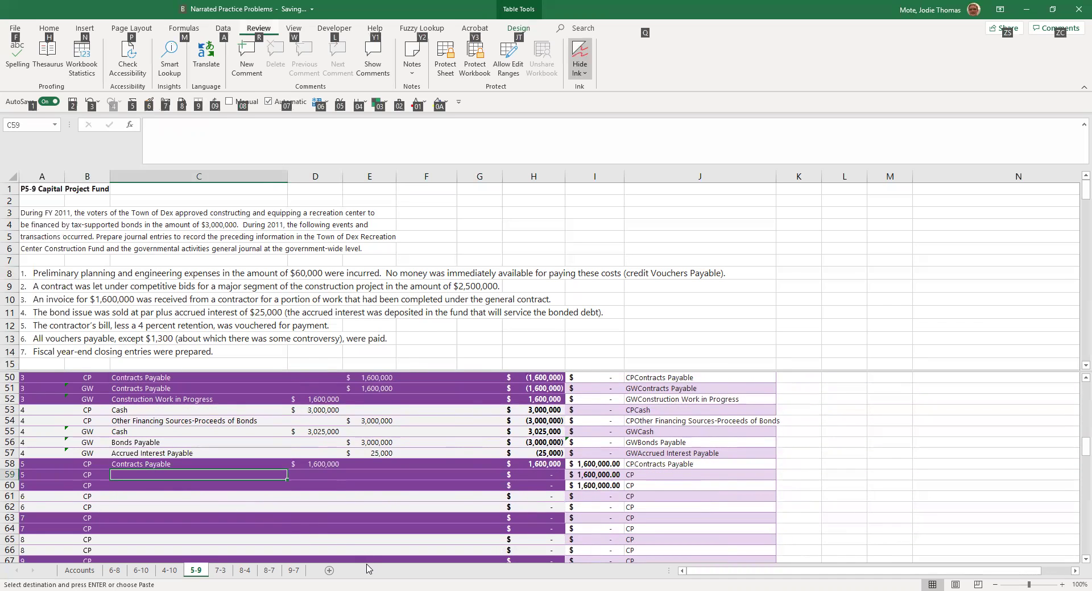
key("ctrl+alt+v")
key("v")
key("Return")
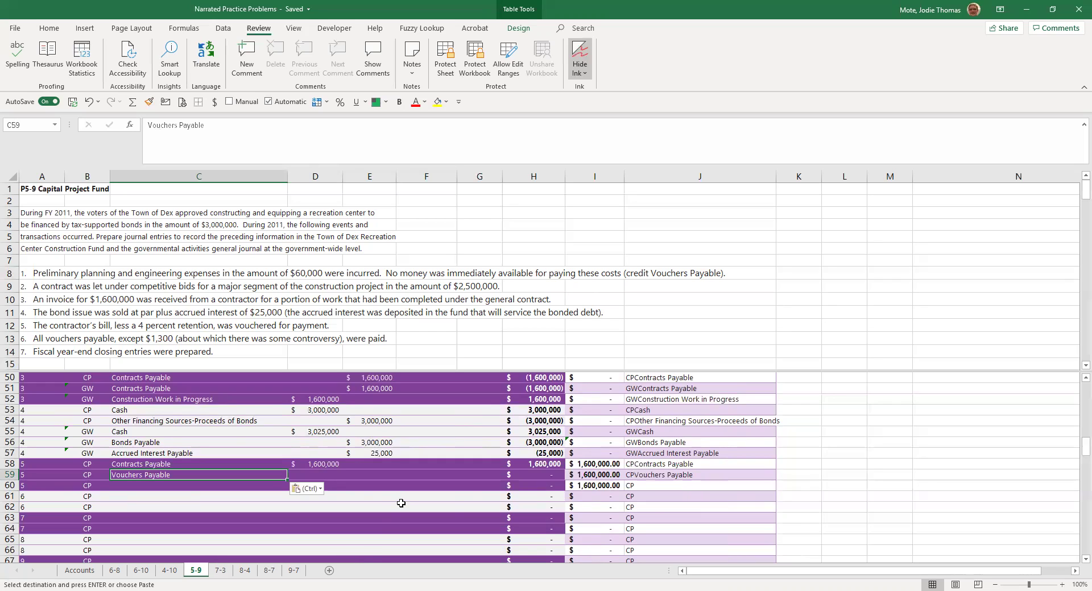
Calculate the 4 percent retention credit in E59 with the formula =.04*D58
left_click(386, 473)
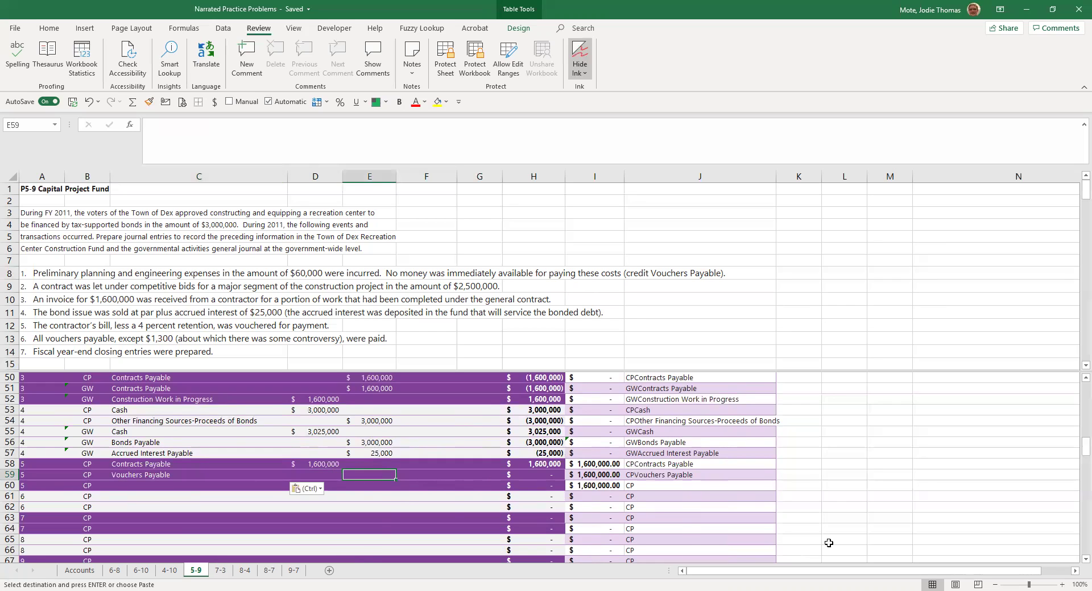
type("=")
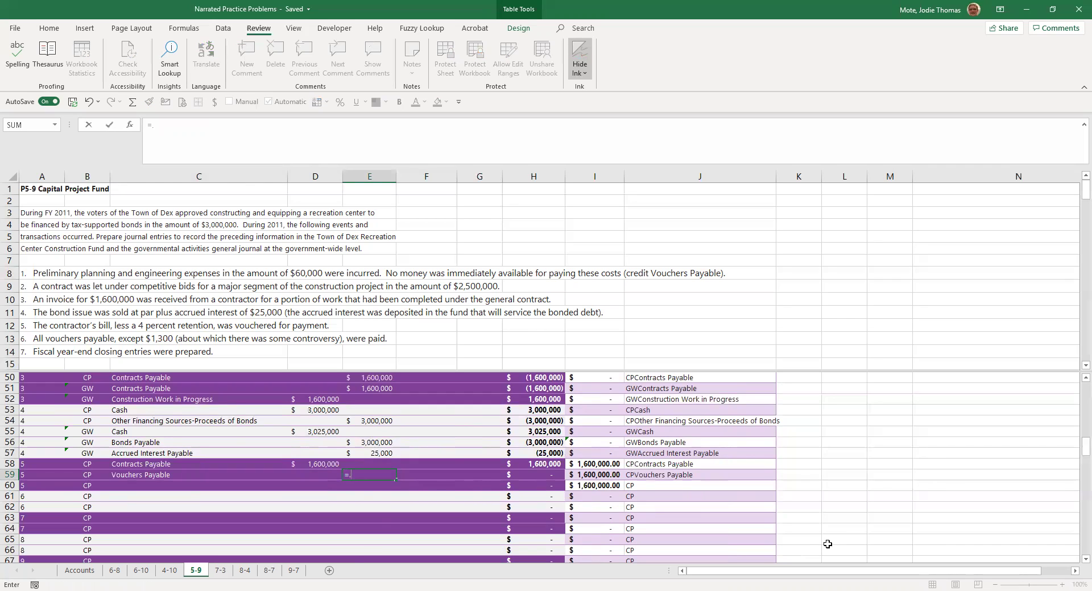
type(".04*")
left_click(312, 463)
key("Return")
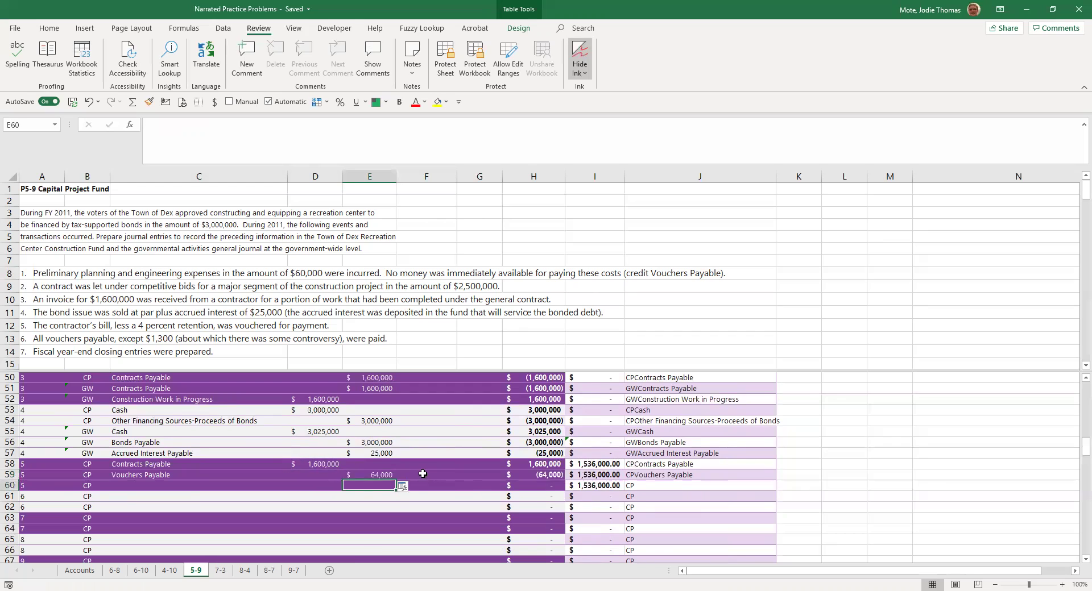
Replace the retention formula in E59 with its fixed value, 64,000
left_click(370, 472)
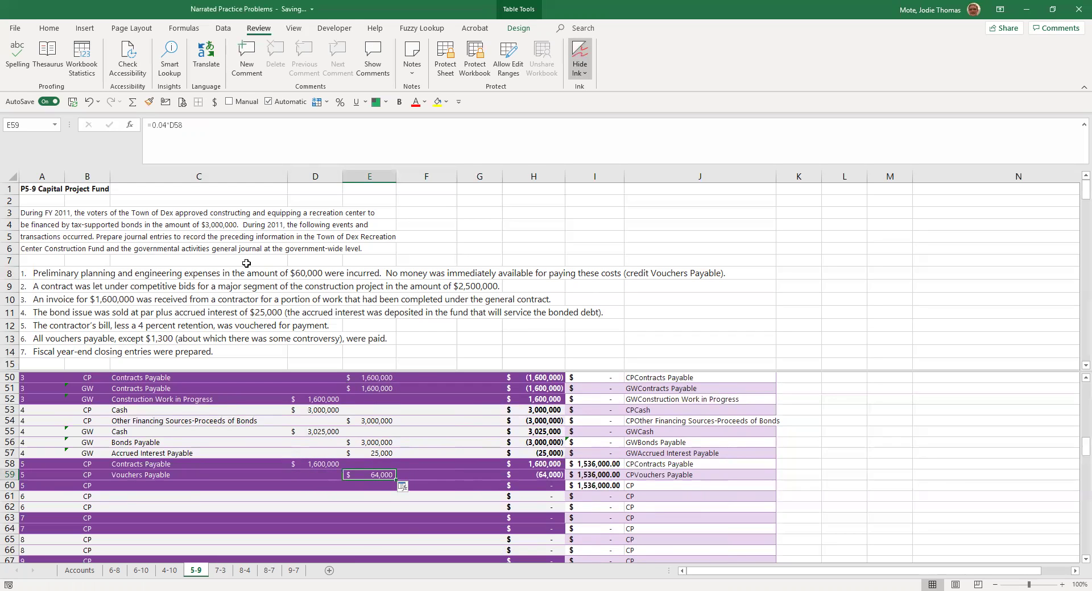
key("ctrl+c")
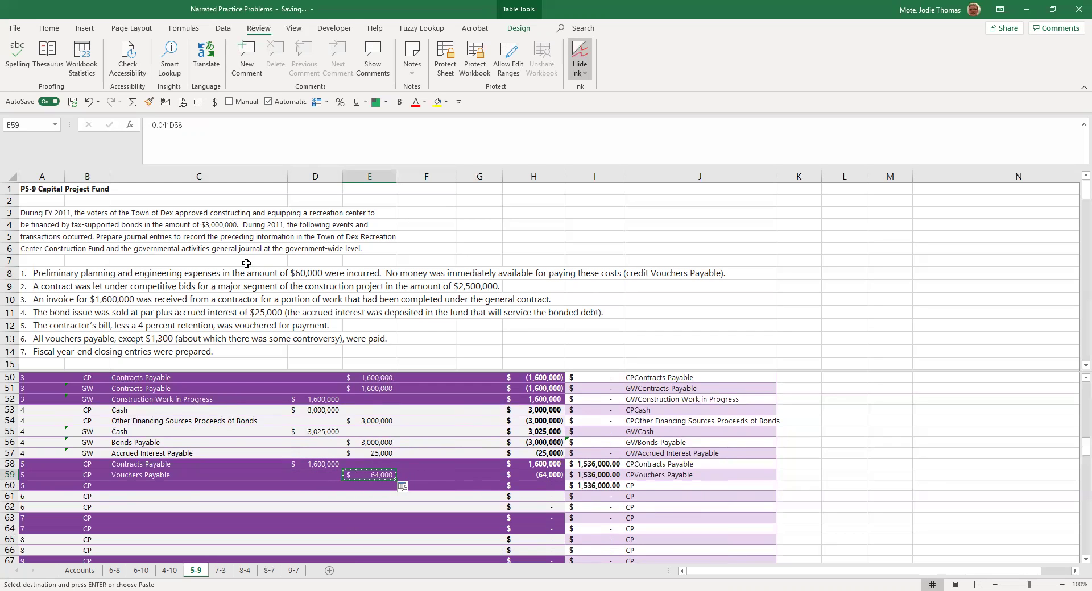
key("alt")
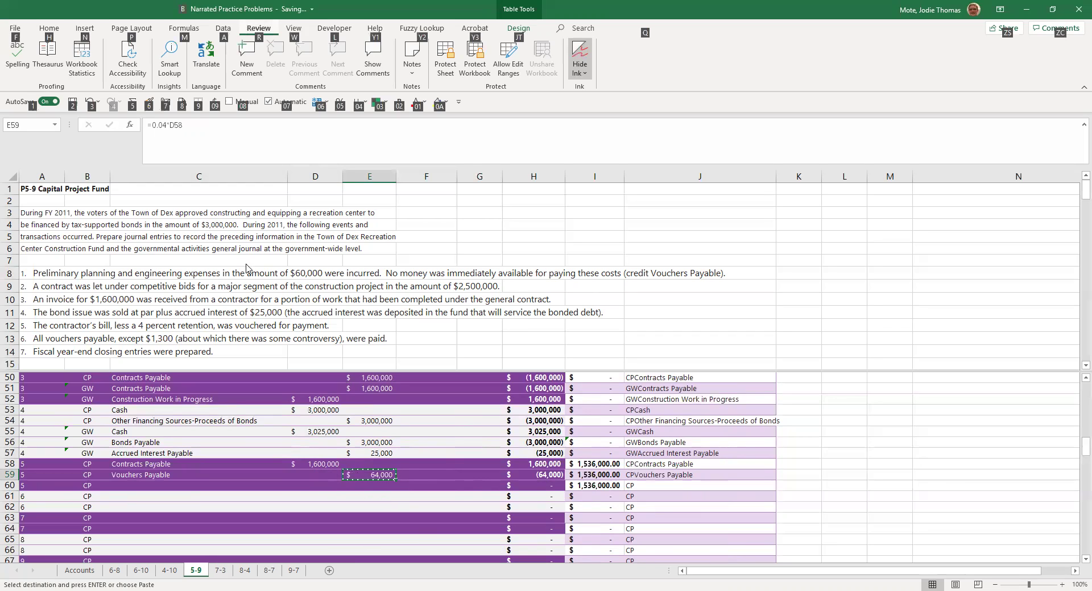
key("e")
key("s")
key("v")
key("Return")
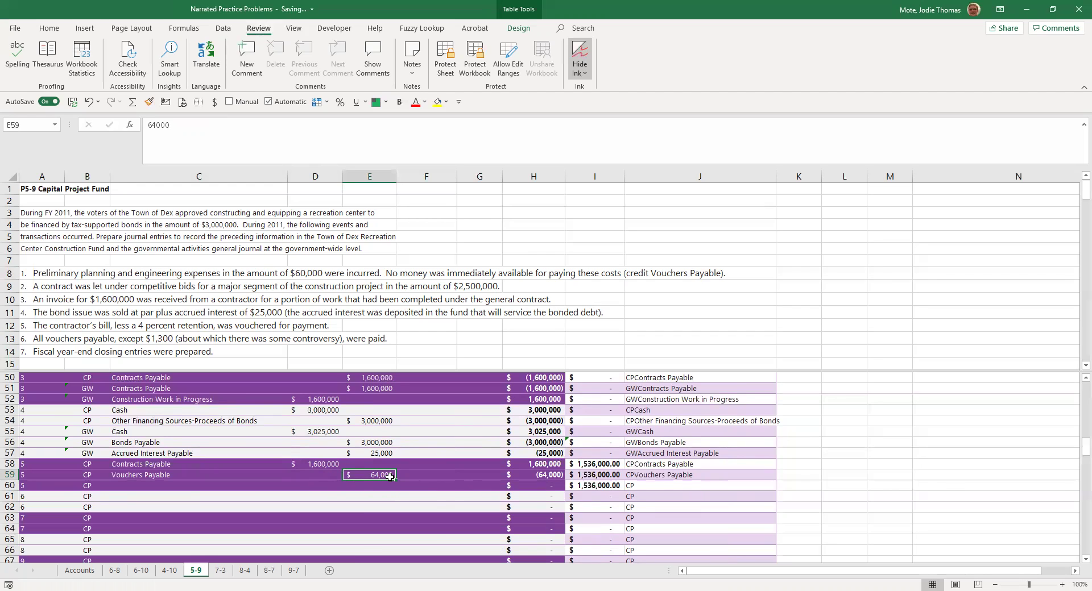
Copy the Contracts Payable-Retained Percentage account name from C27 into C59, pasting only the value
left_click(183, 477)
scroll(244, 472, "up", 8)
scroll(244, 472, "up", 1)
left_click(219, 440)
key("ctrl+c")
scroll(192, 518, "down", 8)
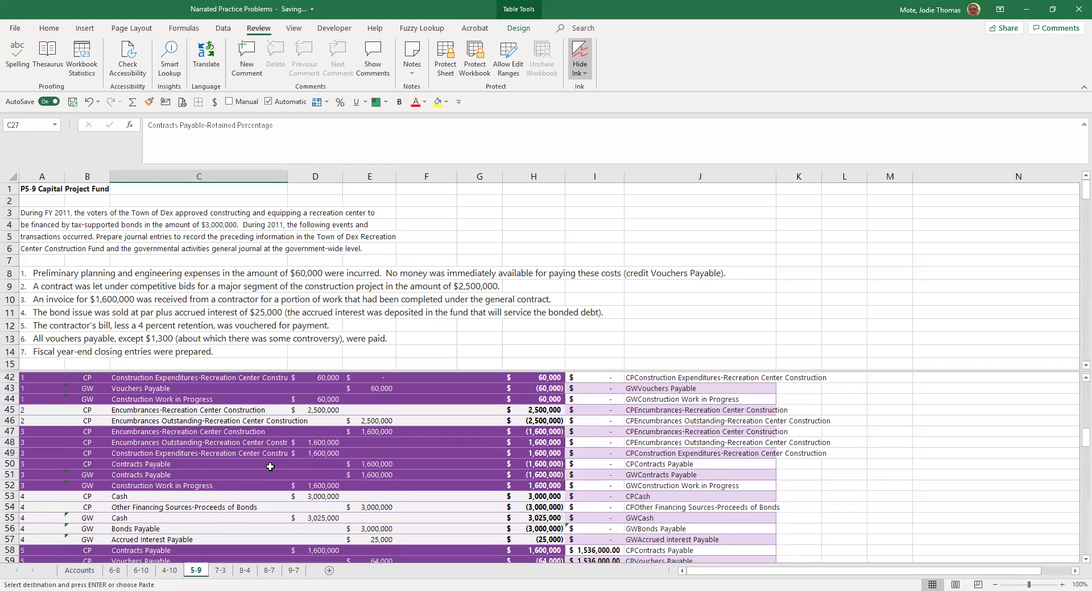
left_click(193, 519)
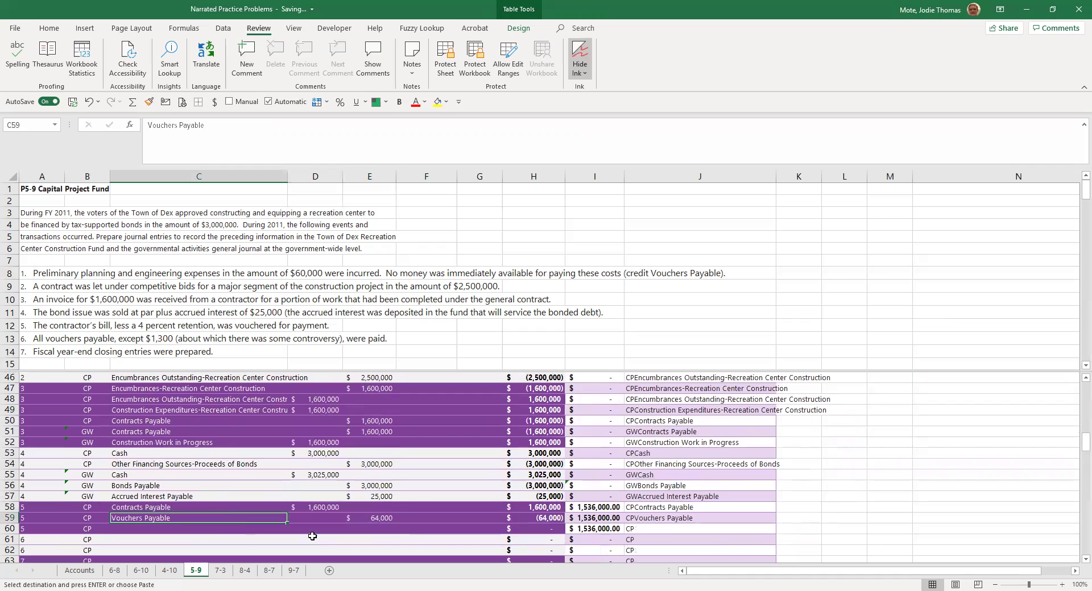
key("alt")
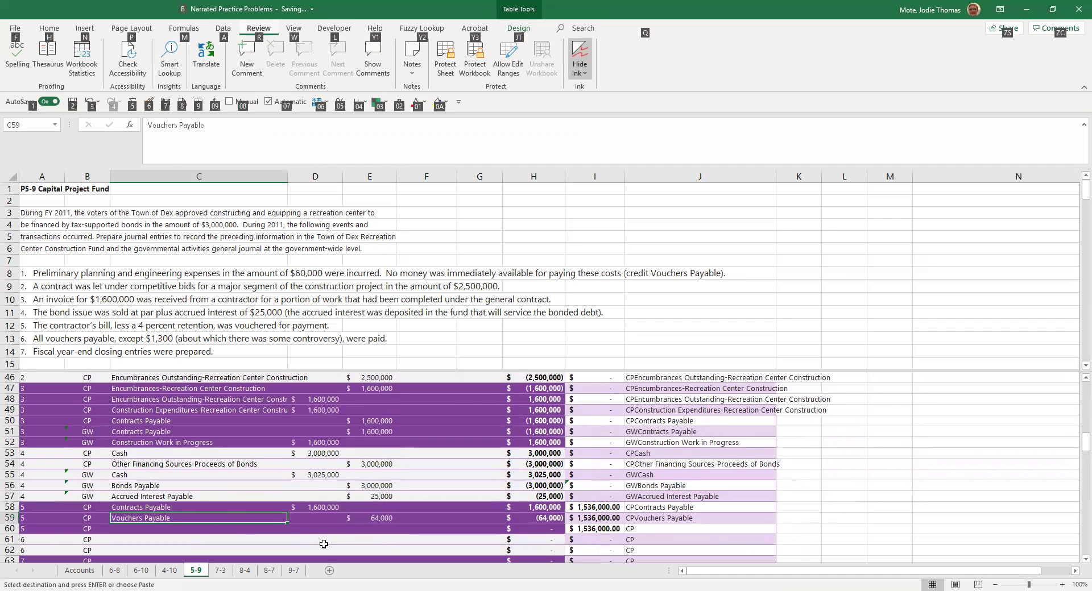
key("e")
key("s")
key("v")
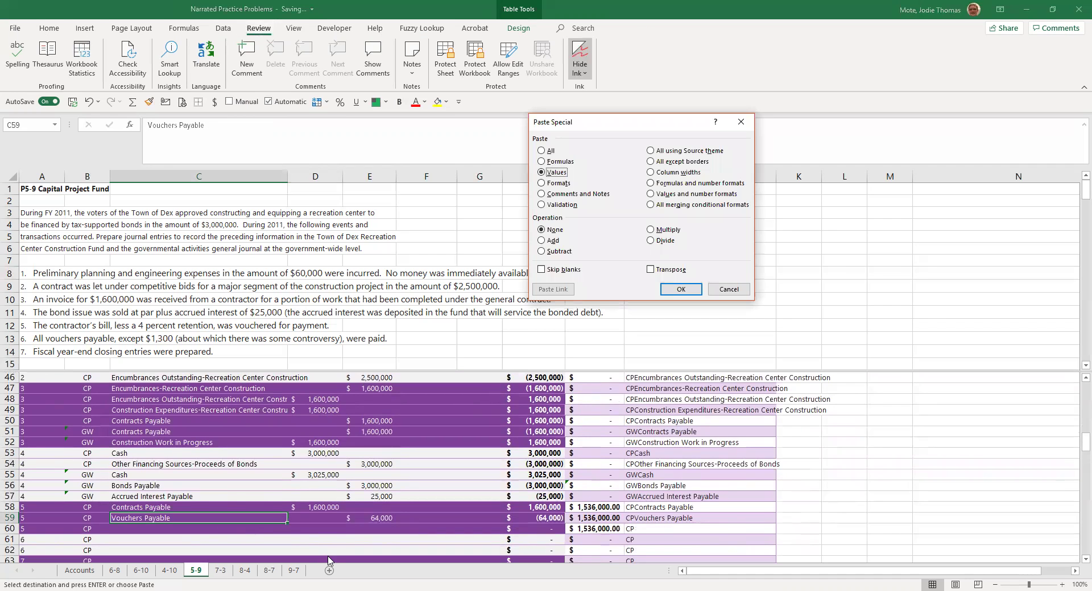
key("Return")
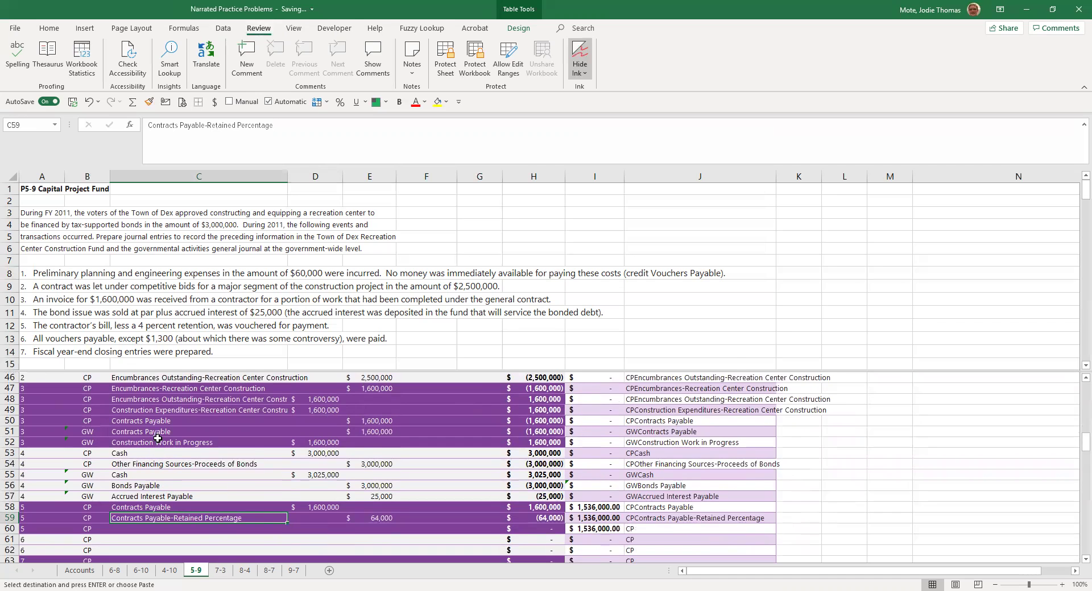
Copy the Vouchers Payable account name from C43 into C60 as a value for the third problem 5 line
scroll(157, 438, "up", 2)
left_click(161, 389)
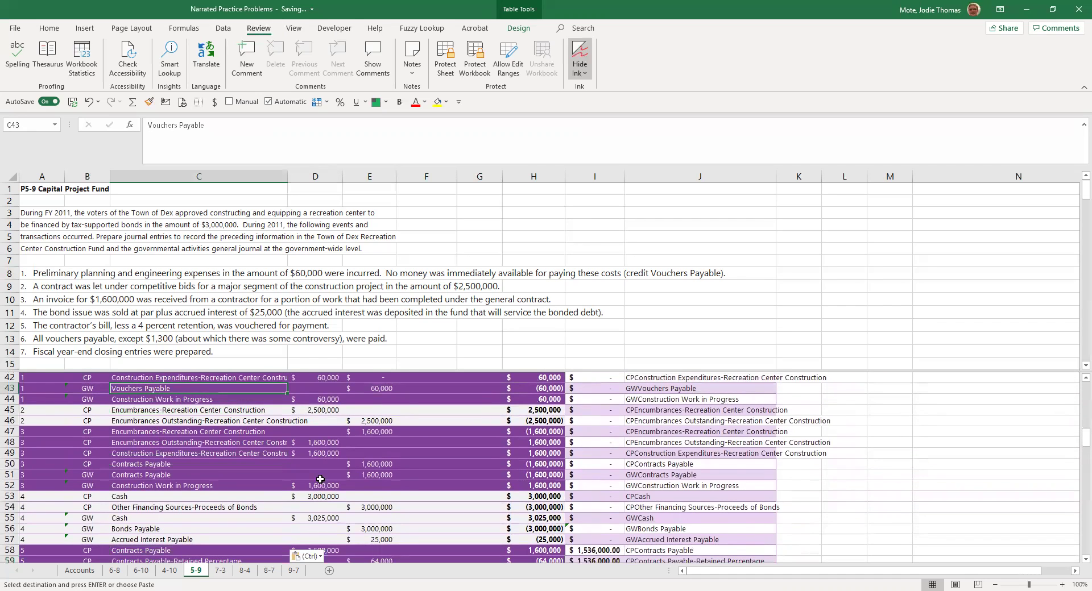
scroll(320, 481, "down", 3)
left_click(189, 482)
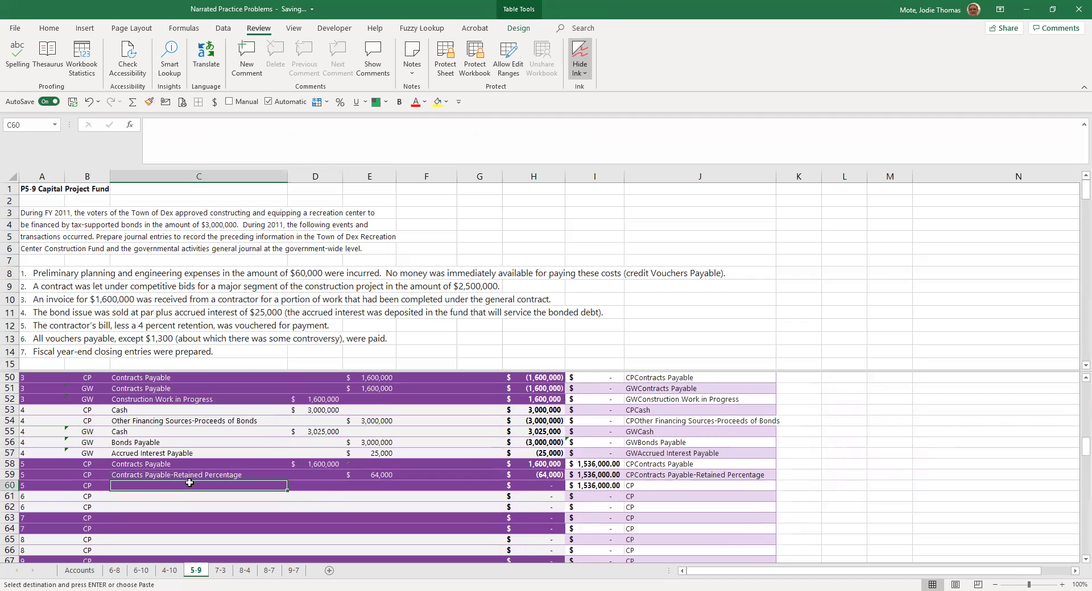
key("alt")
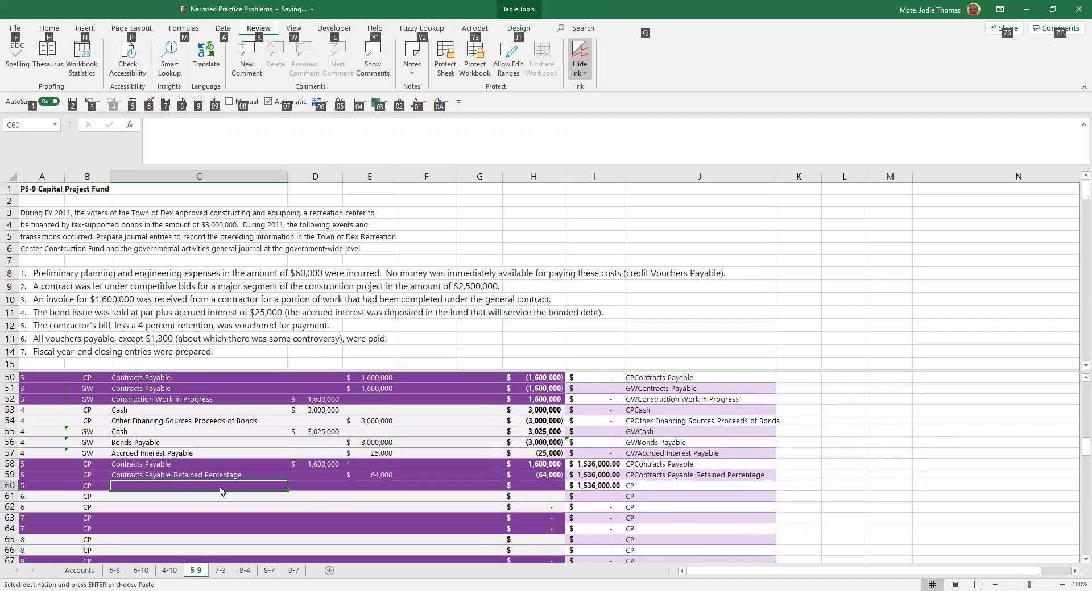
key("e")
key("s")
key("v")
key("Return")
Enter 1536000 as the Vouchers Payable credit in E60
scroll(241, 490, "up", 4)
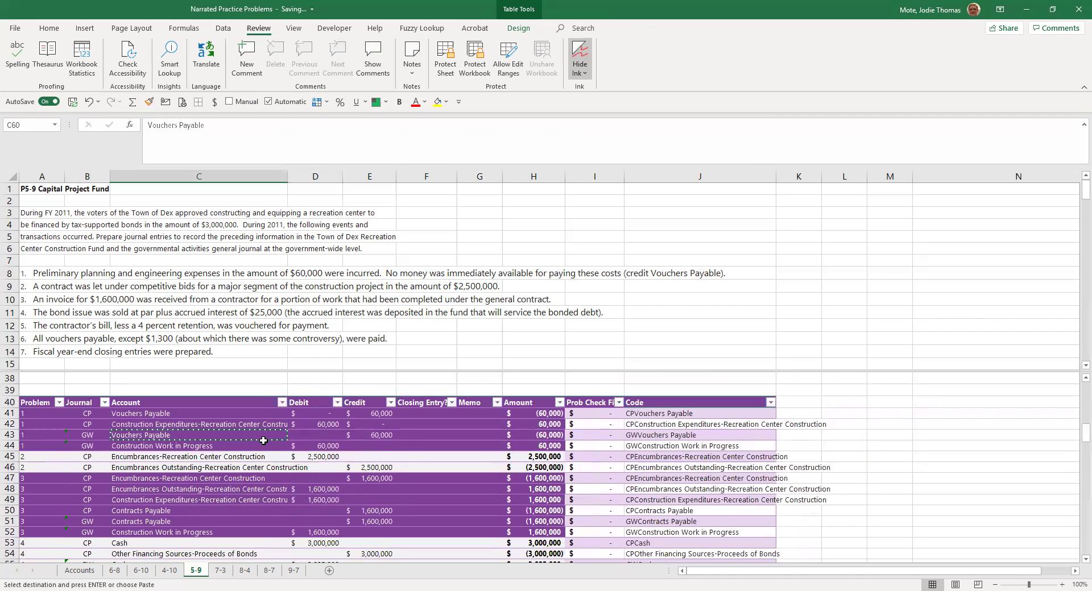
left_click_drag(378, 414, 35, 426)
scroll(408, 481, "down", 5)
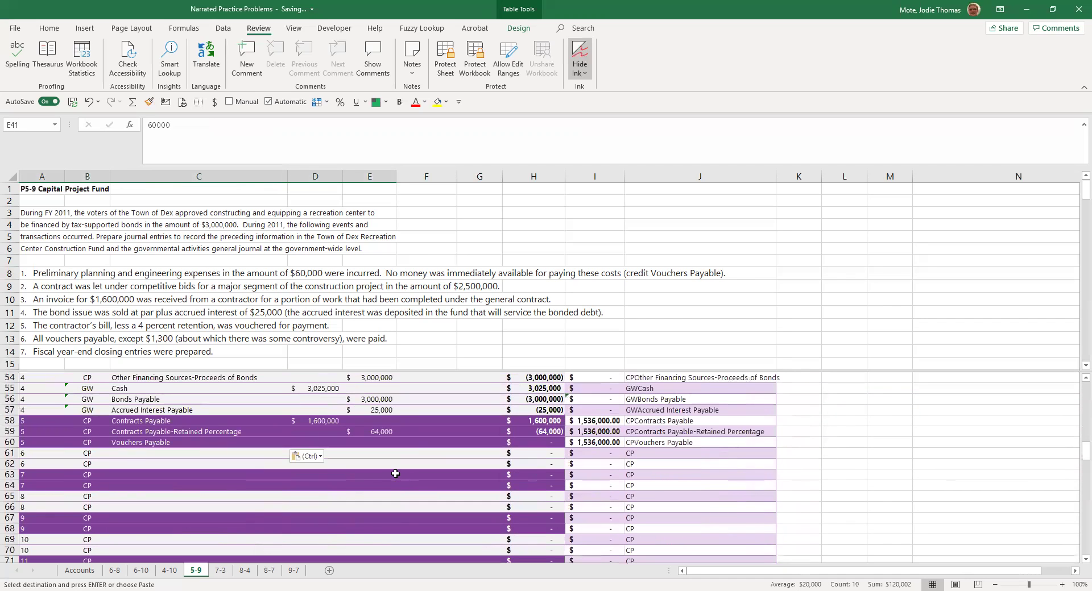
left_click(382, 441)
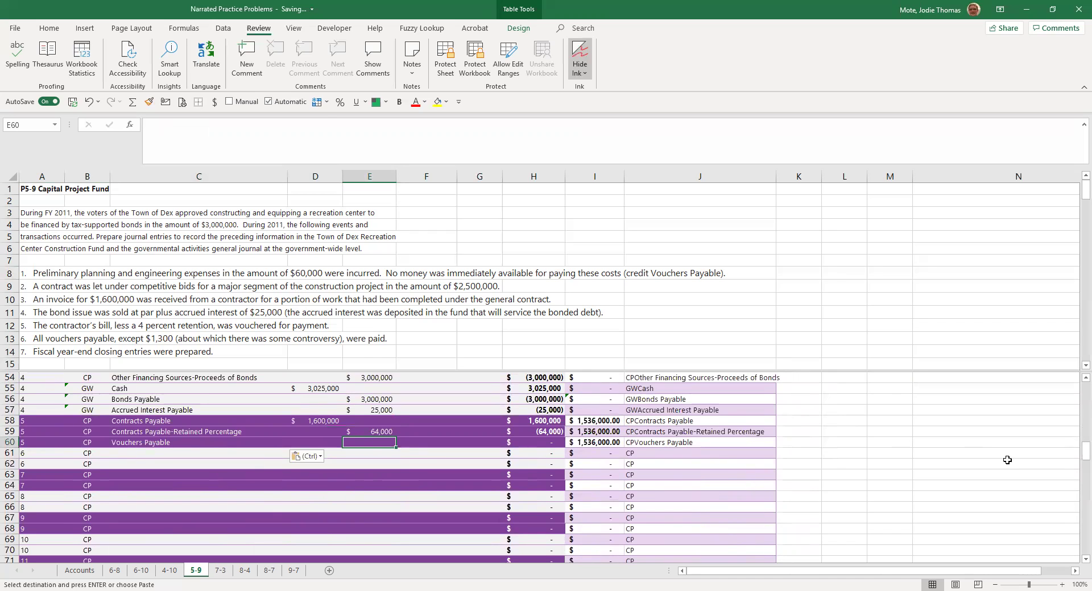
type("1536000")
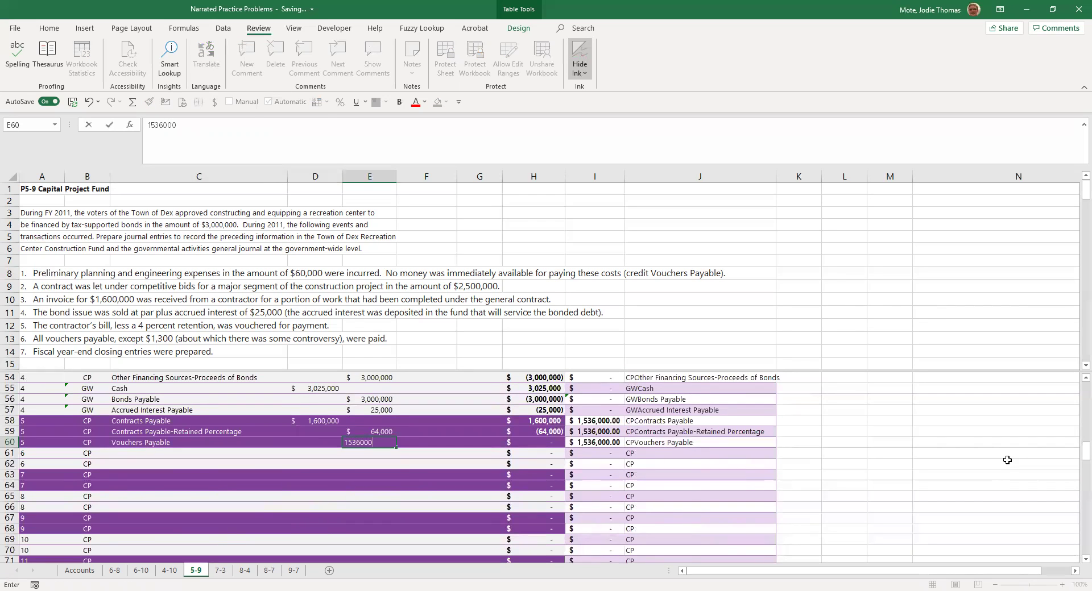
key("Return")
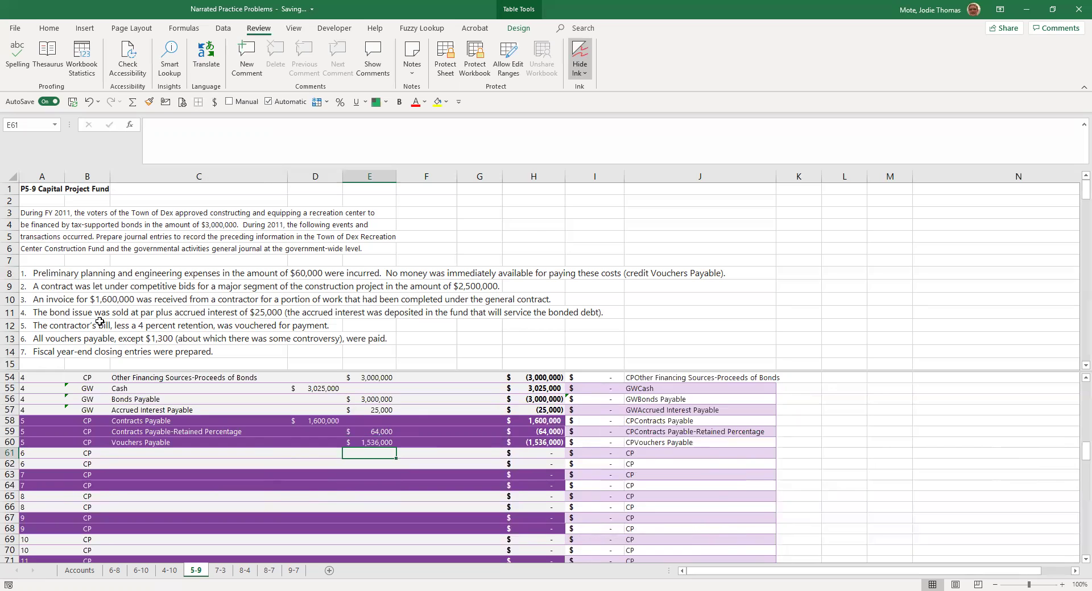
Filter the Journal column of the entries table to show only CP entries for transaction 6
left_click(54, 340)
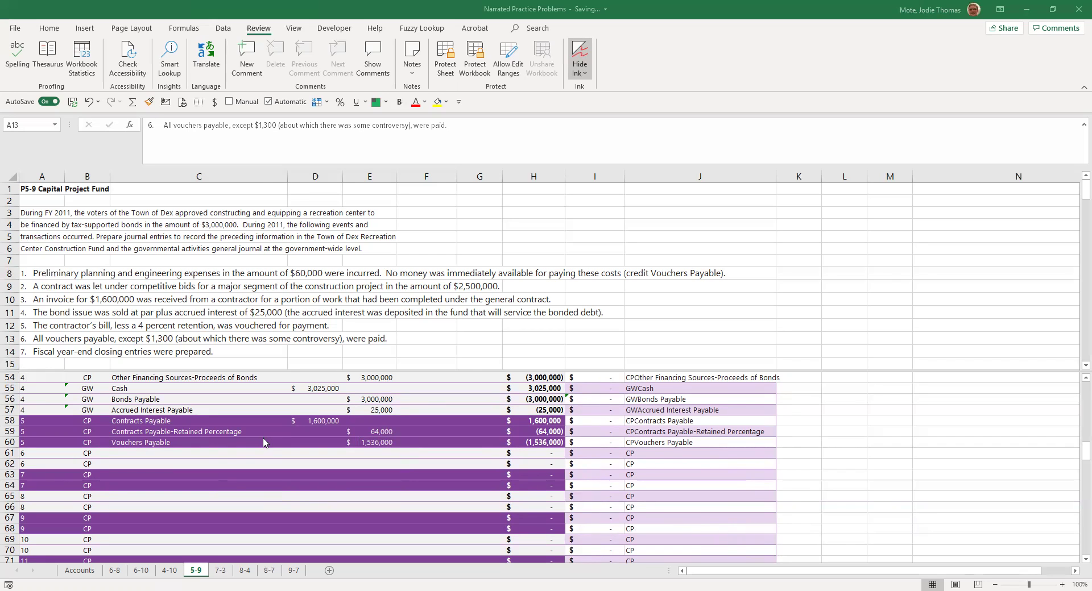
left_click(214, 416)
scroll(216, 418, "up", 3)
scroll(216, 418, "up", 3)
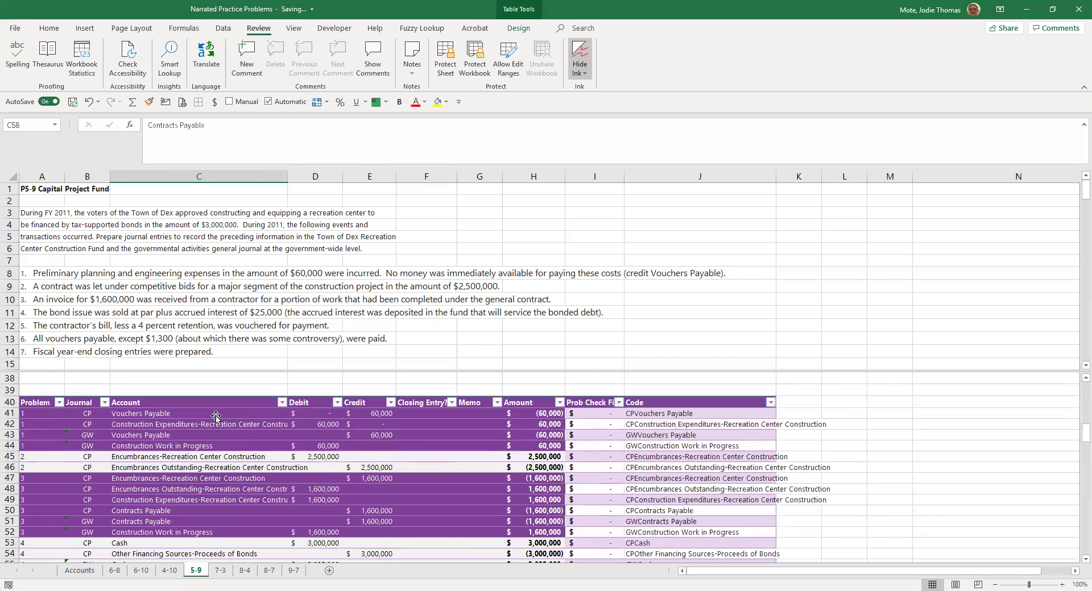
left_click(91, 414)
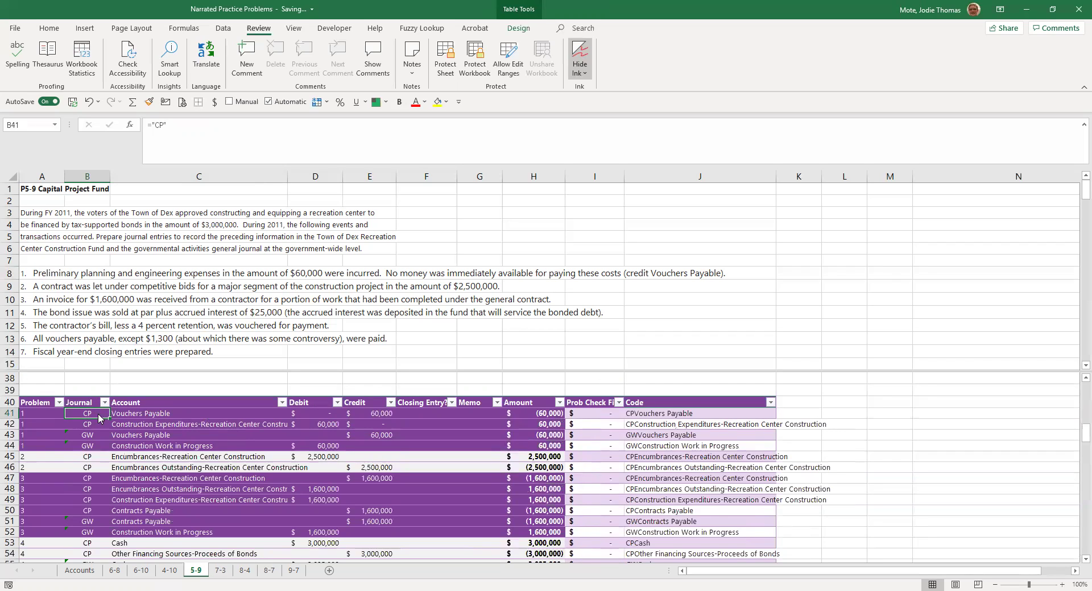
left_click(105, 403)
left_click(35, 277)
left_click(35, 288)
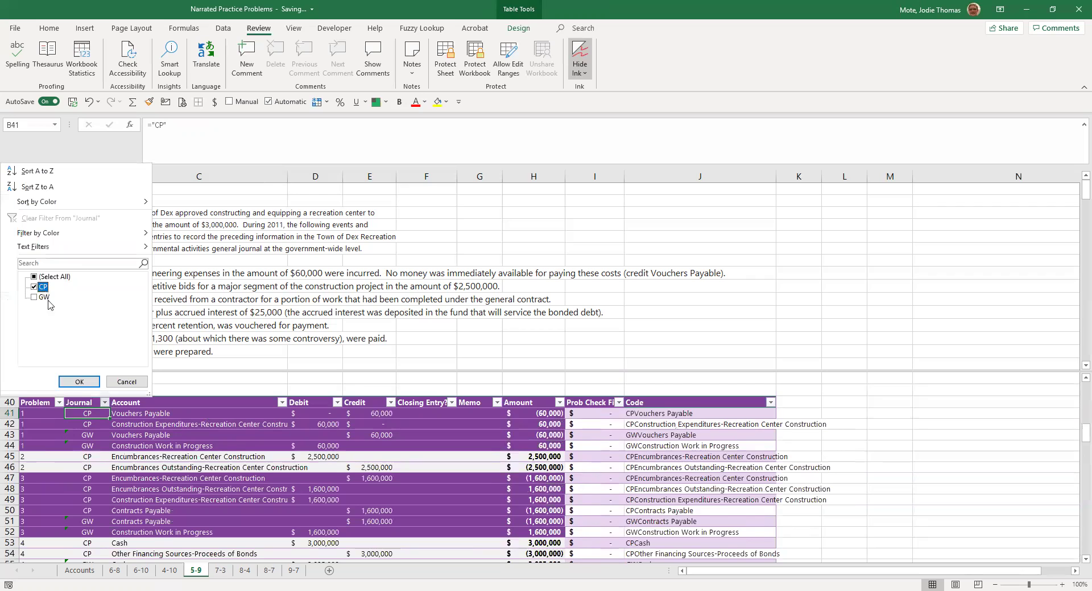
left_click(72, 382)
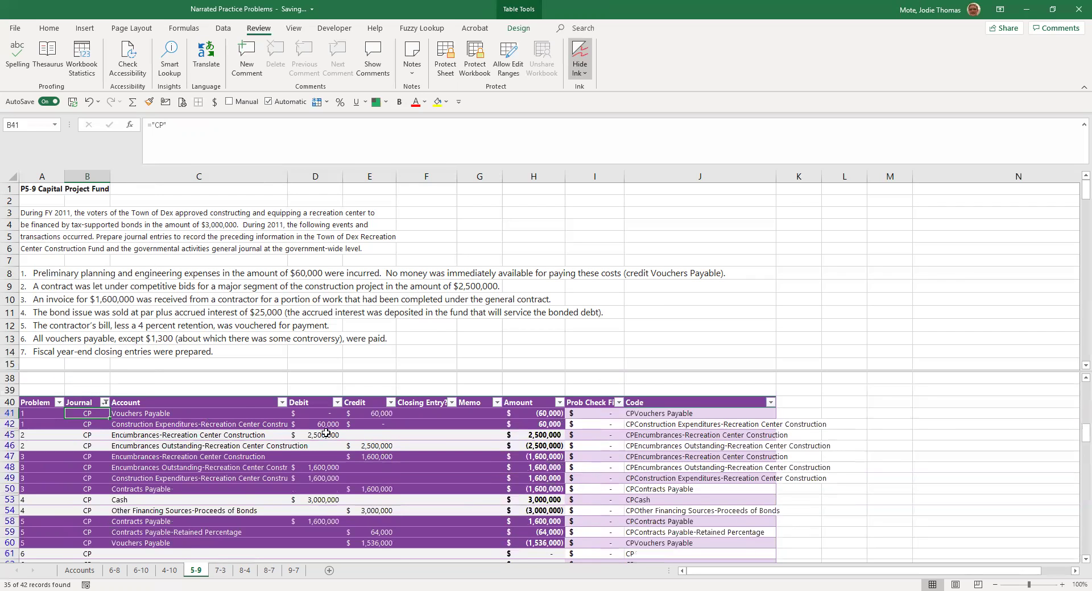
Filter the Account column by the value of the selected Vouchers Payable cell in C41
left_click(242, 414)
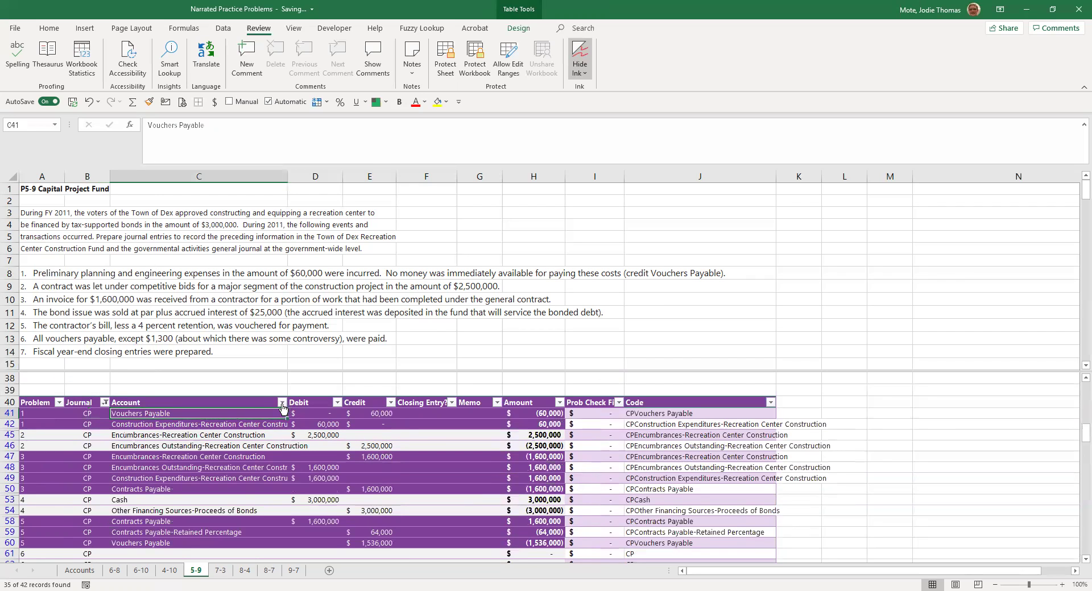
key("alt+Down")
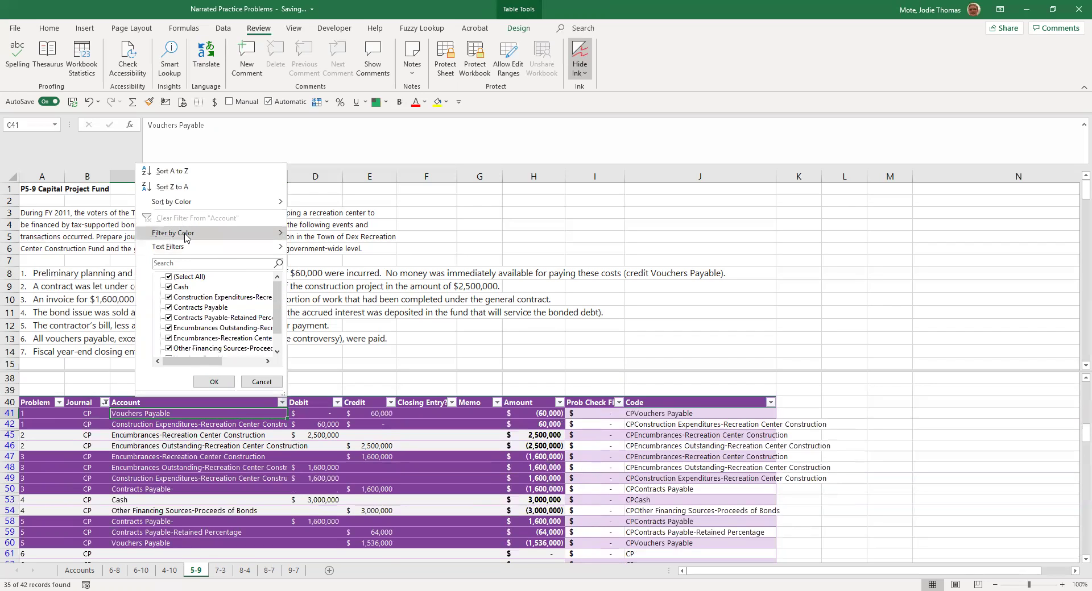
left_click(221, 414)
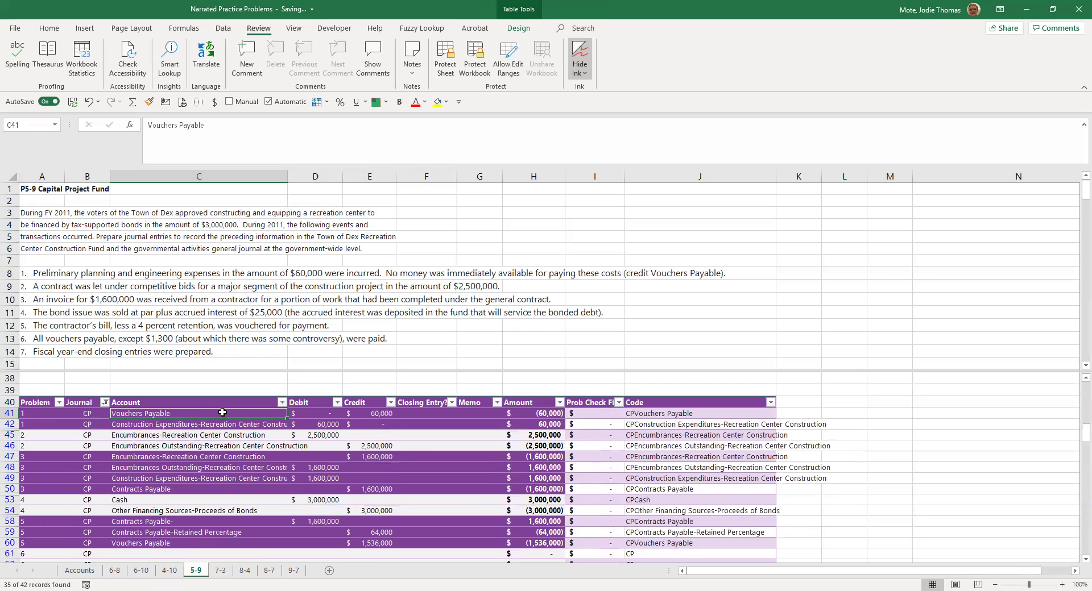
right_click(224, 415)
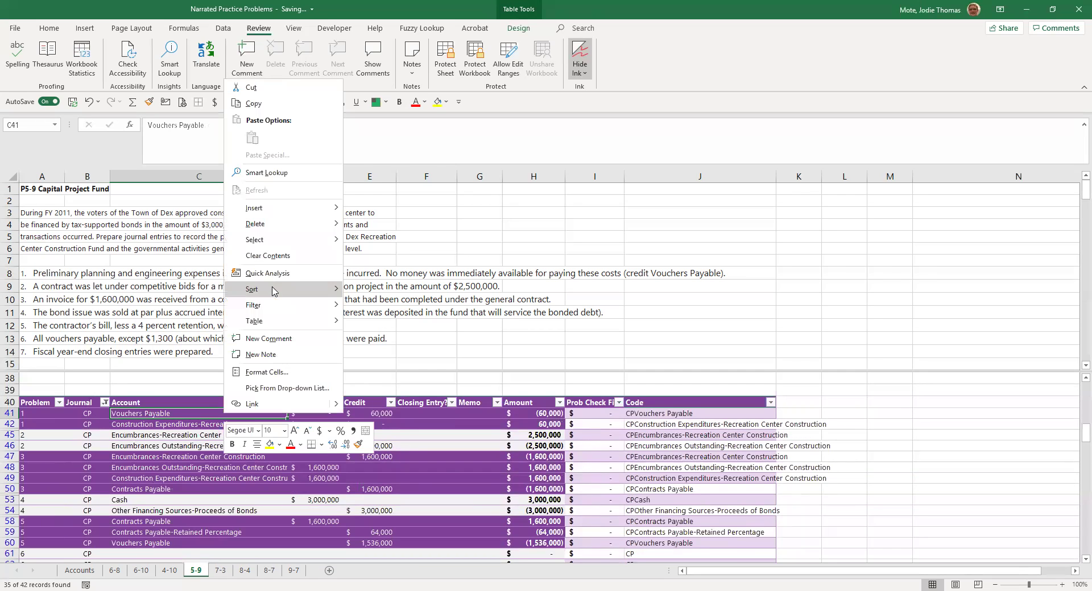
left_click(398, 339)
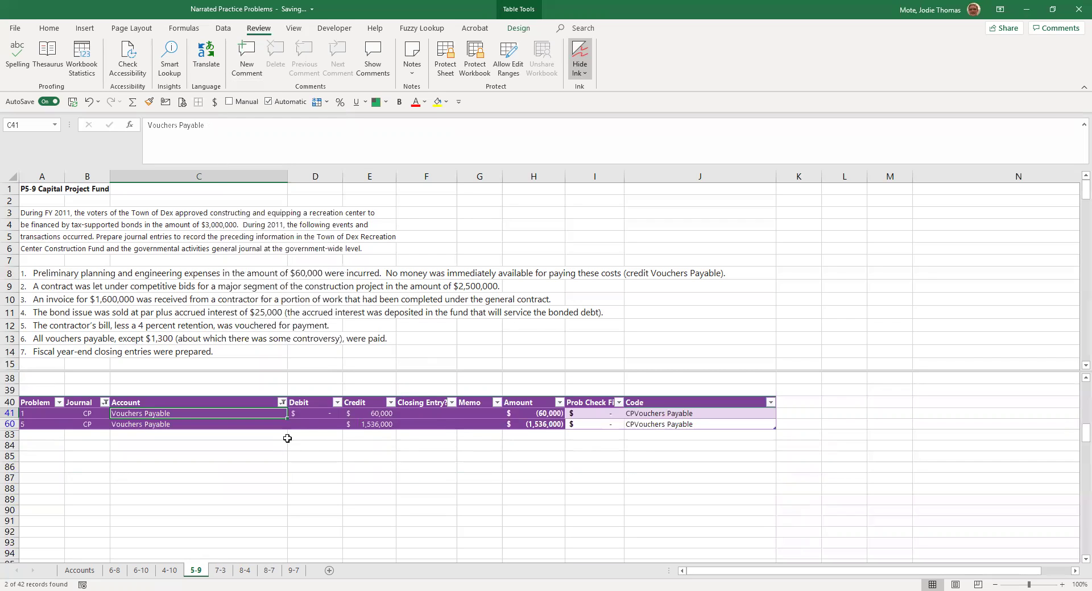
Add a total row to the filtered journal table and set the Debit and Credit totals to Sum
left_click(382, 416)
left_click_drag(382, 416, 385, 428)
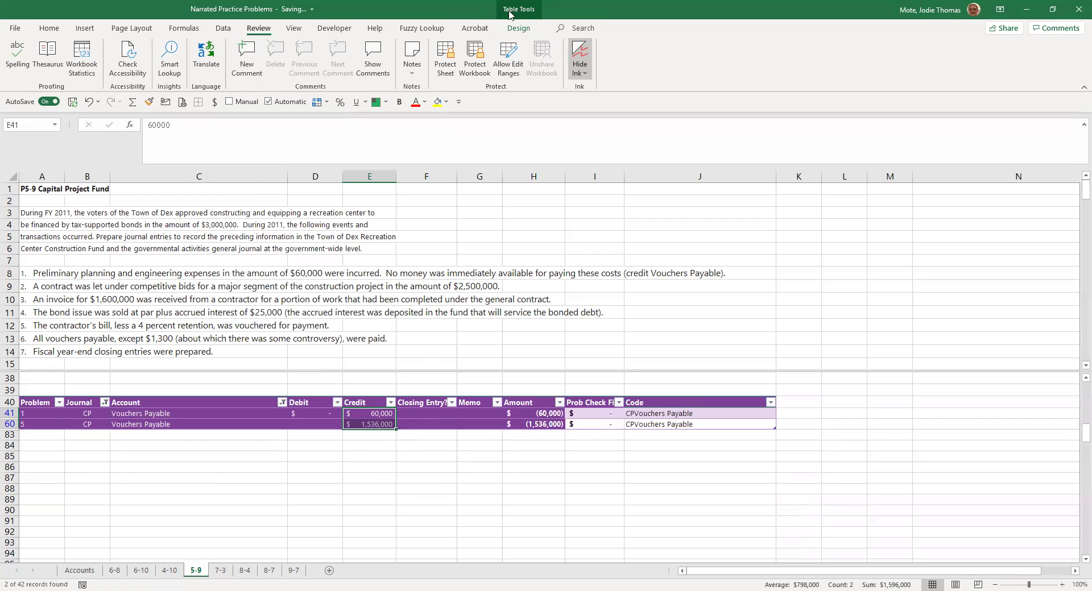
left_click(518, 28)
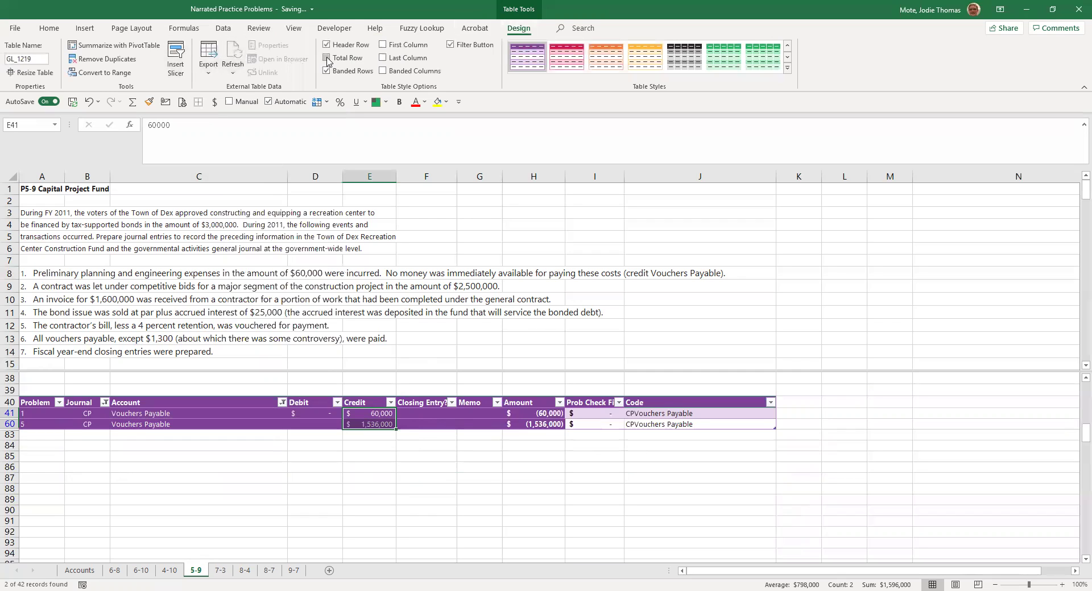
left_click(326, 58)
left_click(315, 421)
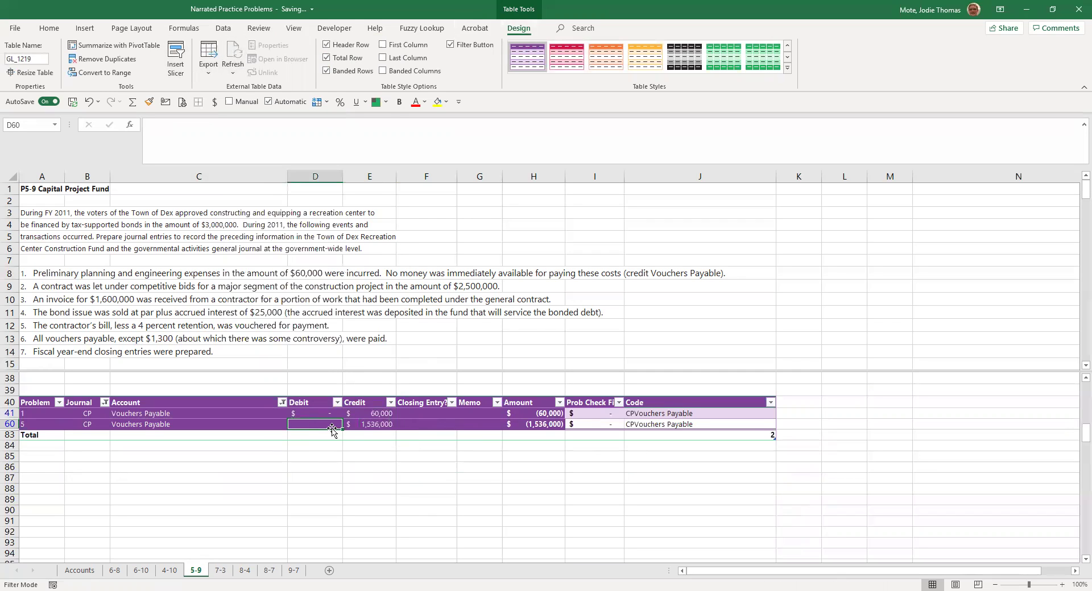
left_click(319, 435)
left_click(346, 435)
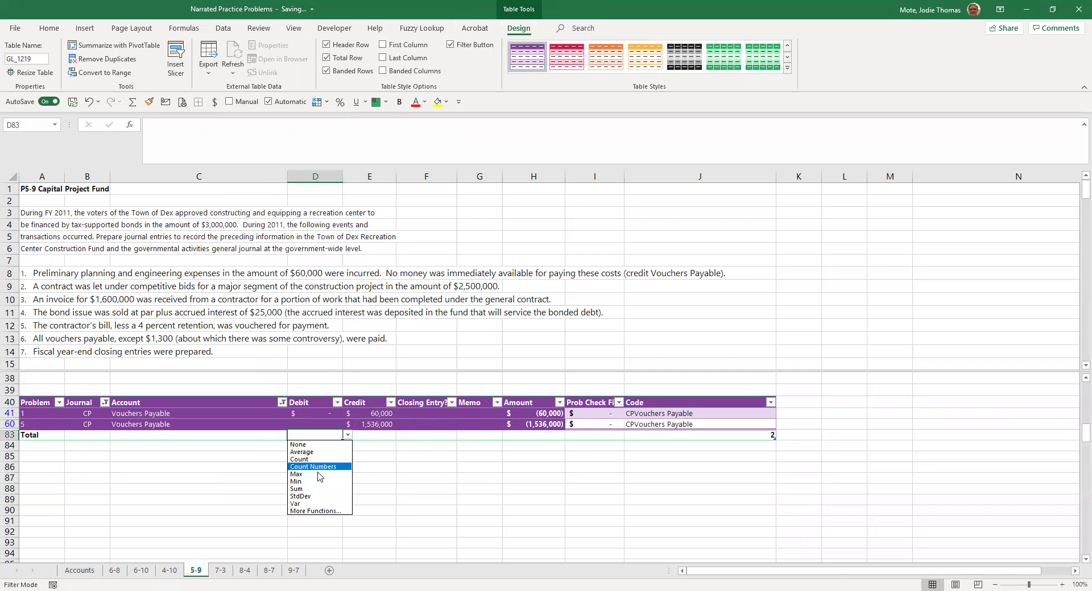
left_click(319, 489)
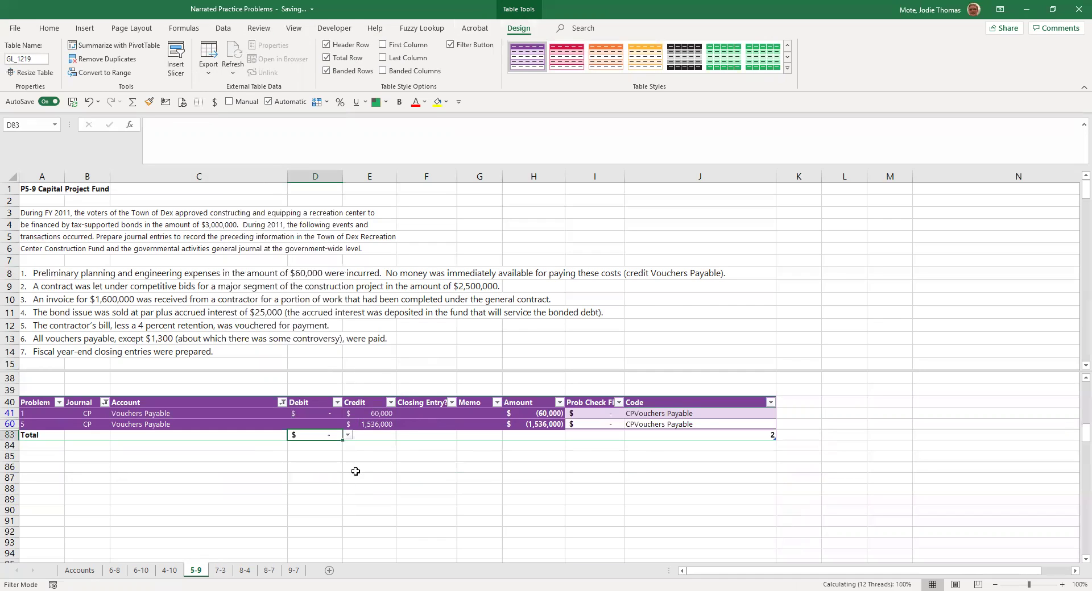
left_click(378, 435)
left_click(401, 435)
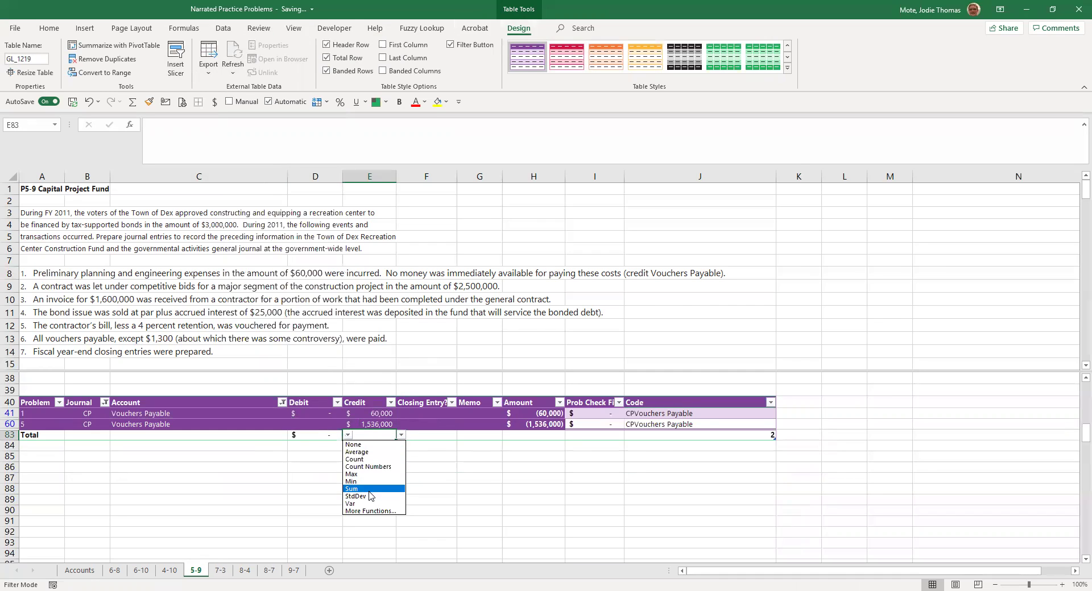
left_click(352, 489)
Calculate the vouchers to pay in E88 by subtracting 1300 from the table's Credit total in E83
left_click(369, 489)
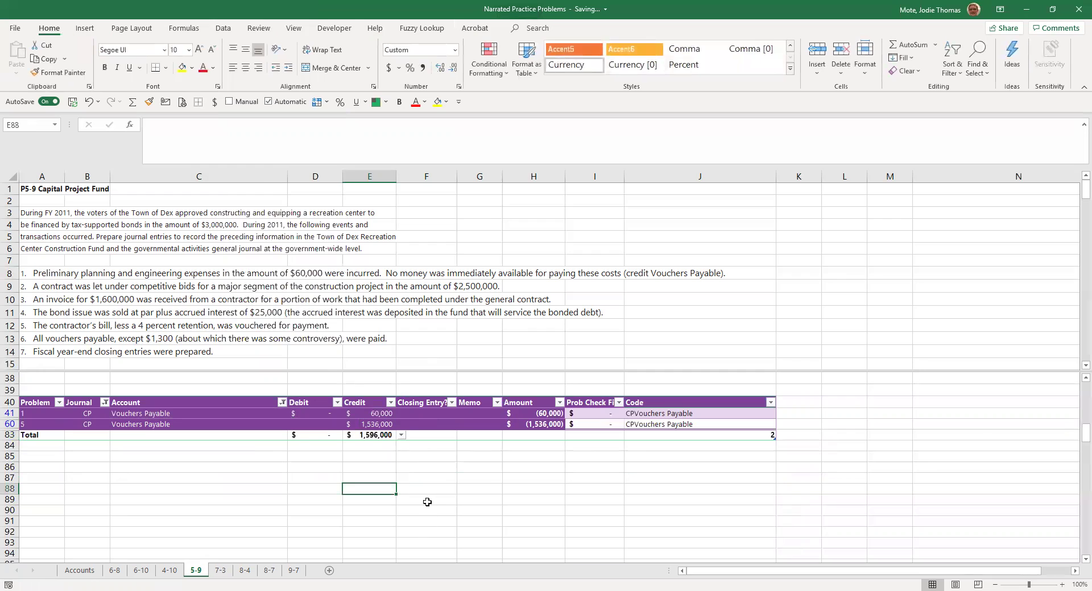
type("=")
left_click(377, 435)
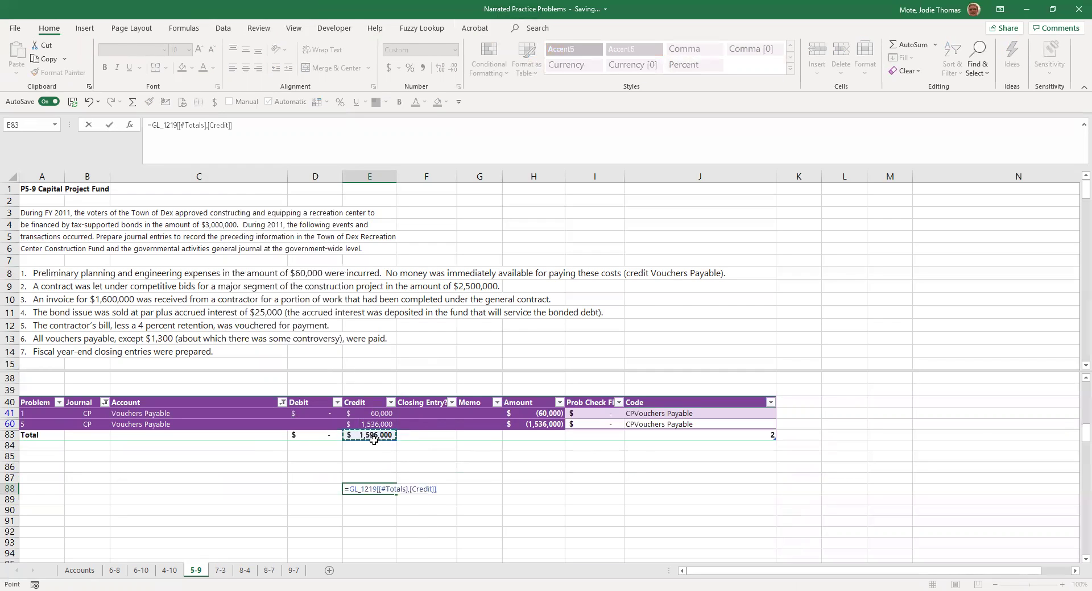
type("-1300")
key("Return")
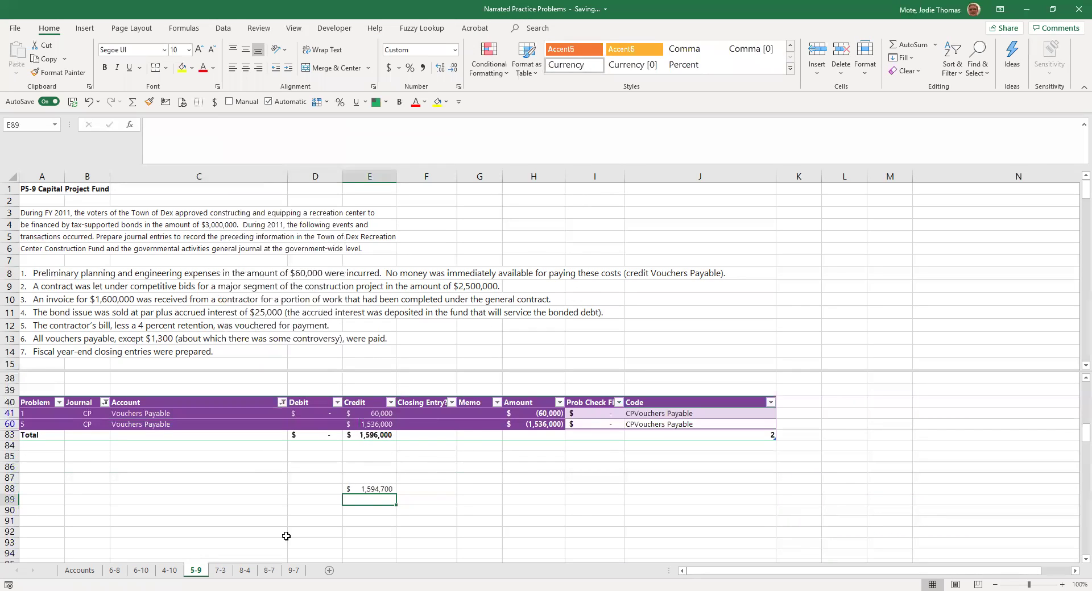
Copy the vouchers payment amount in E88 and paste only its value into F13 beside transaction 6
left_click(381, 489)
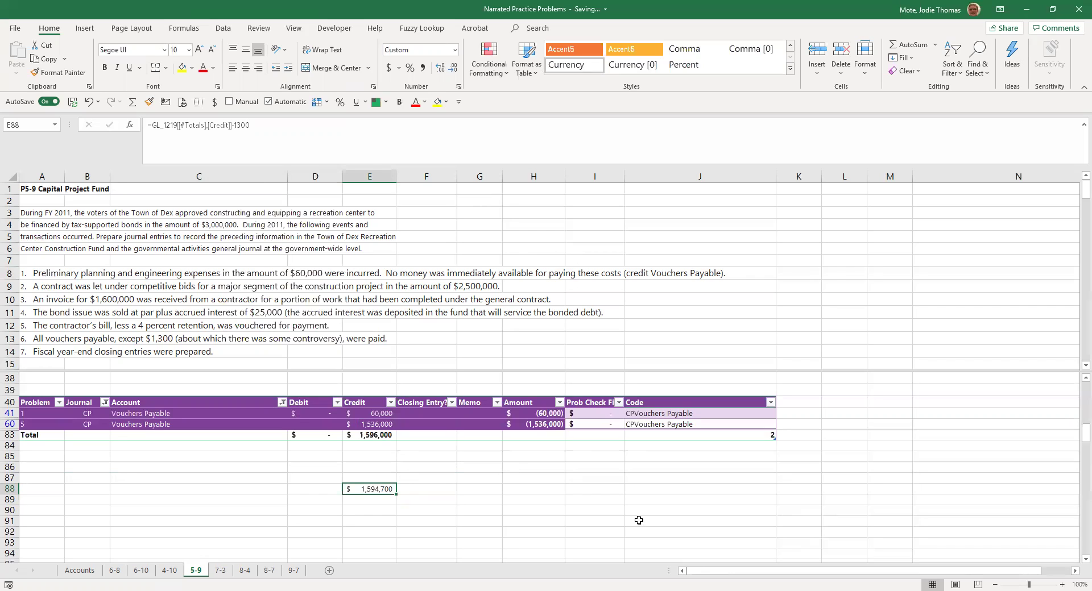
key("ctrl+c")
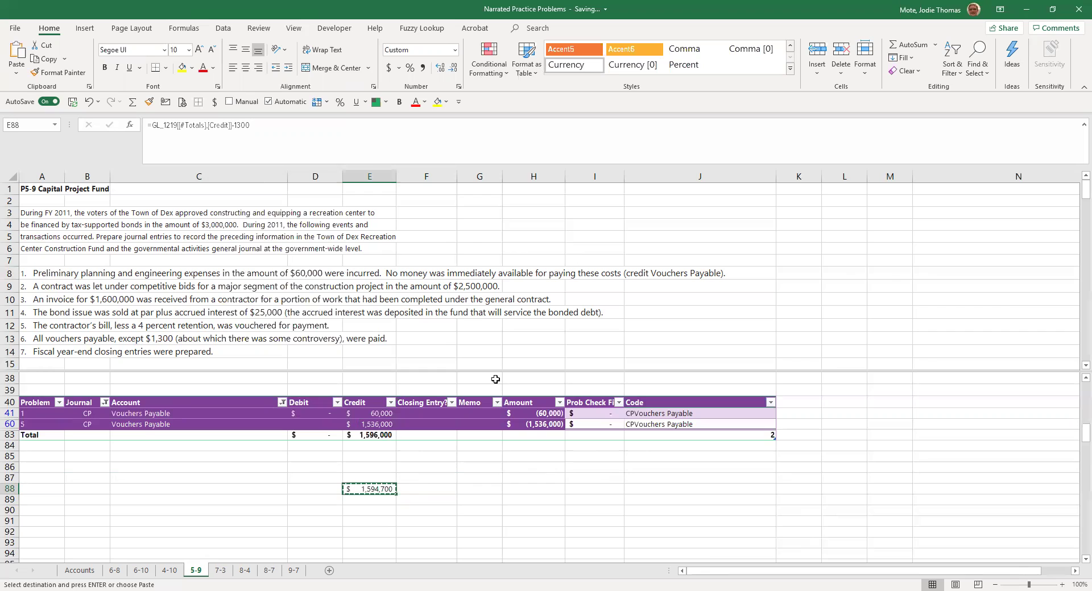
left_click(442, 338)
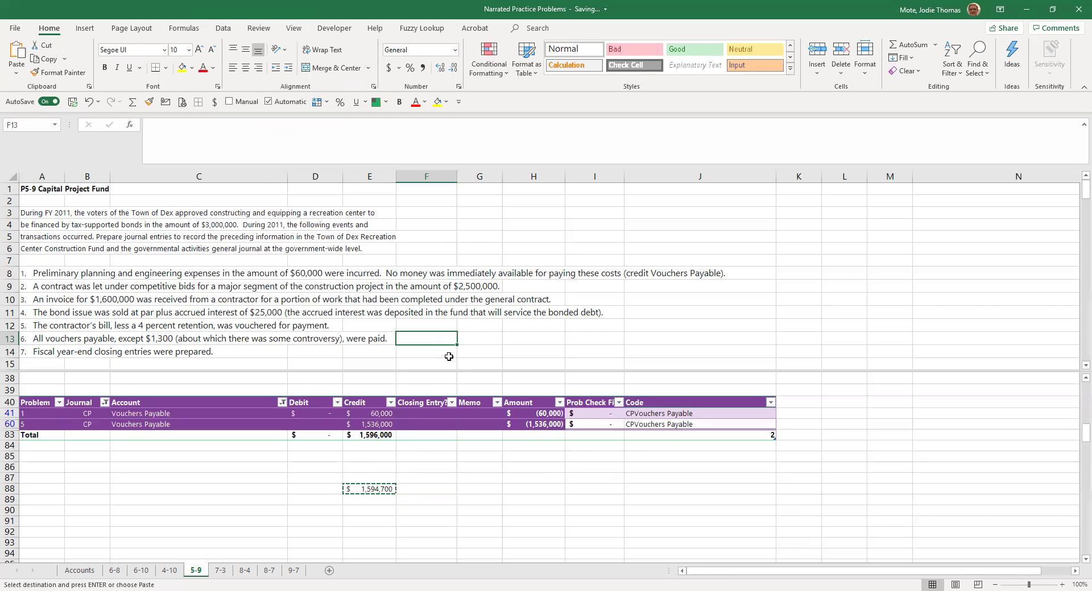
key("alt")
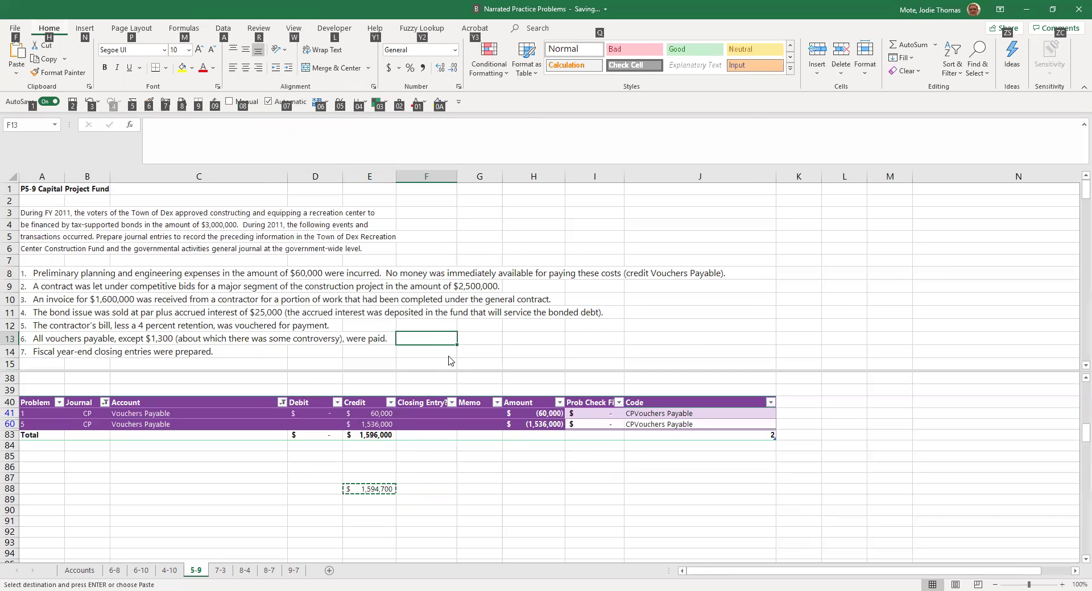
key("h")
key("v")
key("s")
key("v")
key("Return")
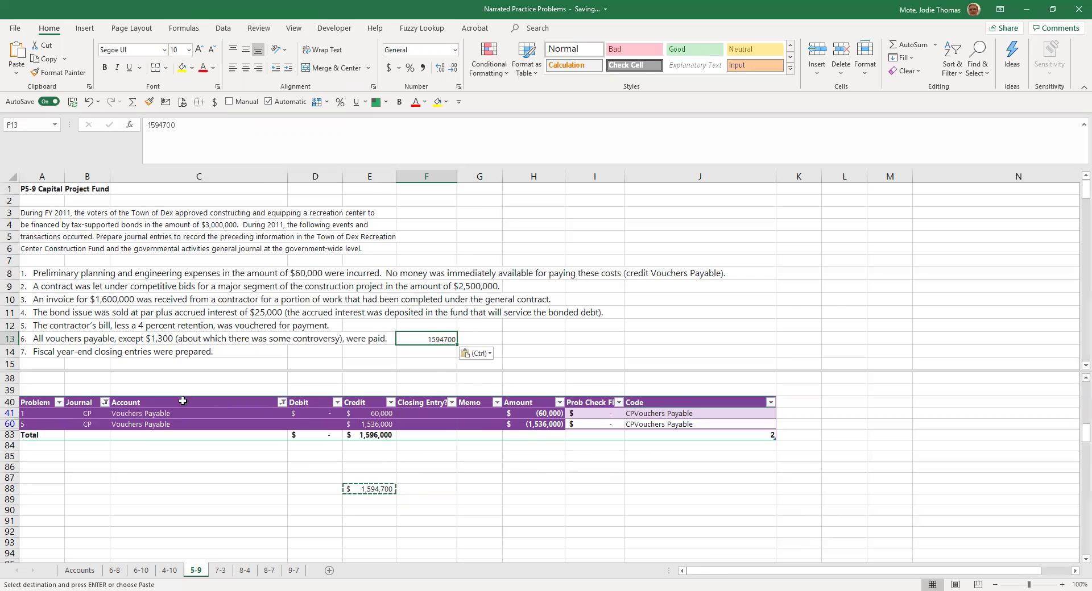
Clear the filters from the Journal and Account columns of the journal table to show all entries again
left_click(105, 402)
left_click(56, 225)
left_click(80, 382)
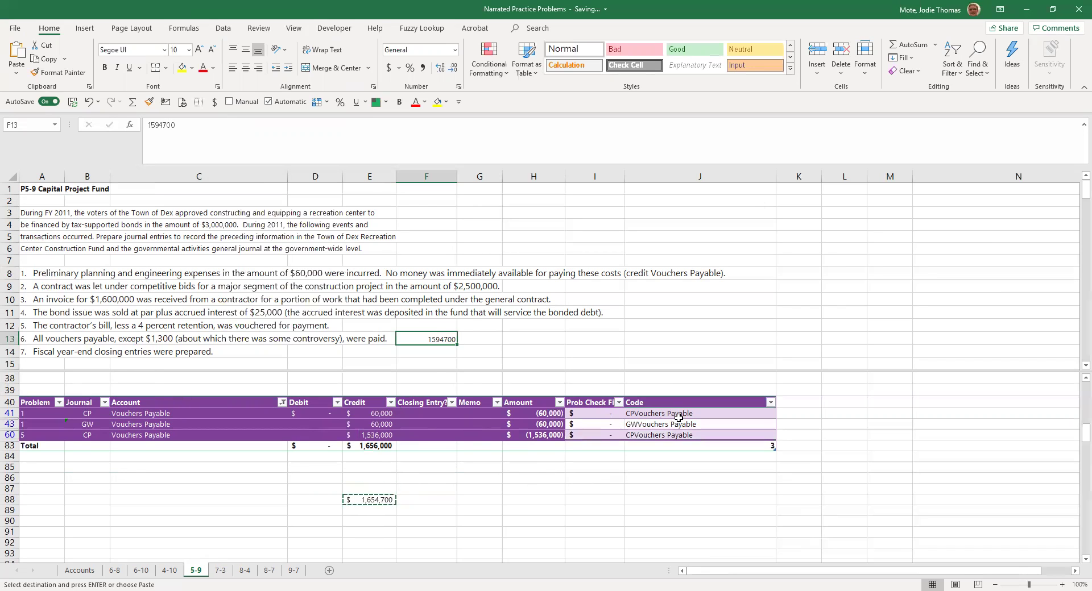
left_click(281, 403)
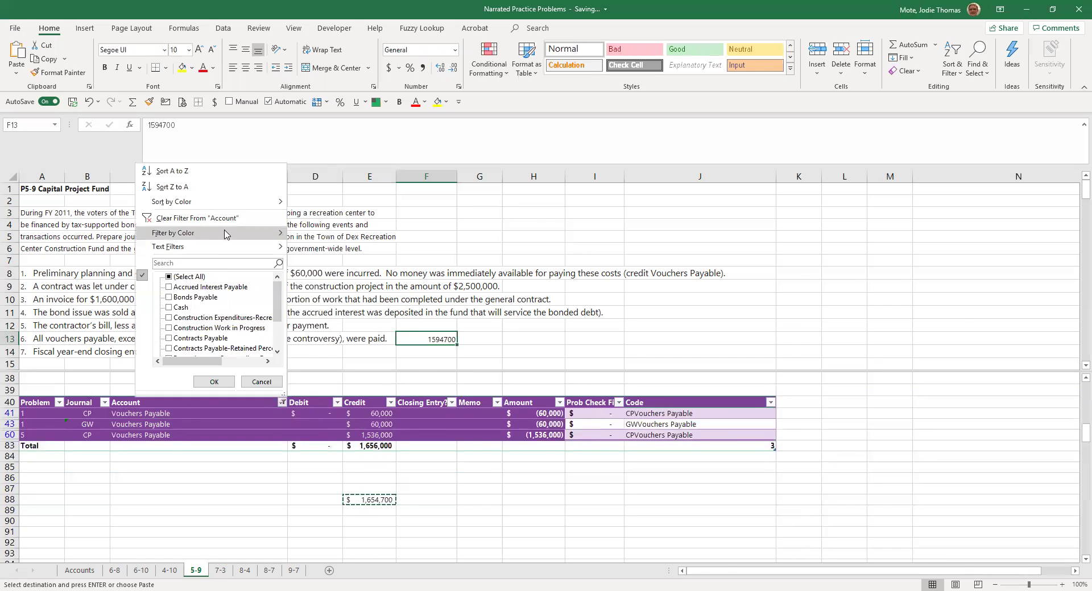
left_click(237, 222)
scroll(447, 339, "down", 7)
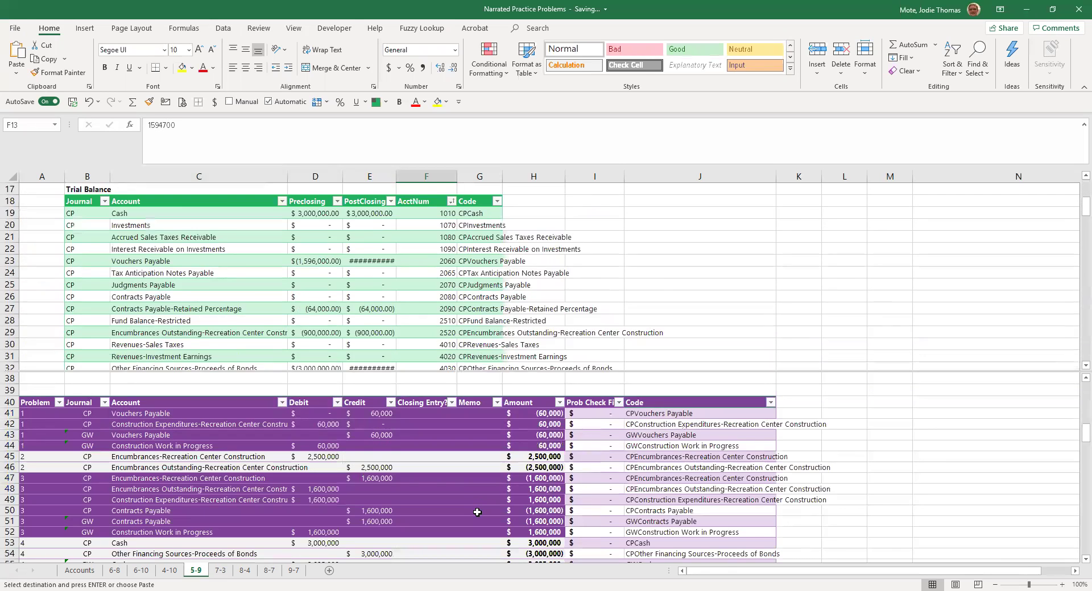
scroll(447, 339, "up", 7)
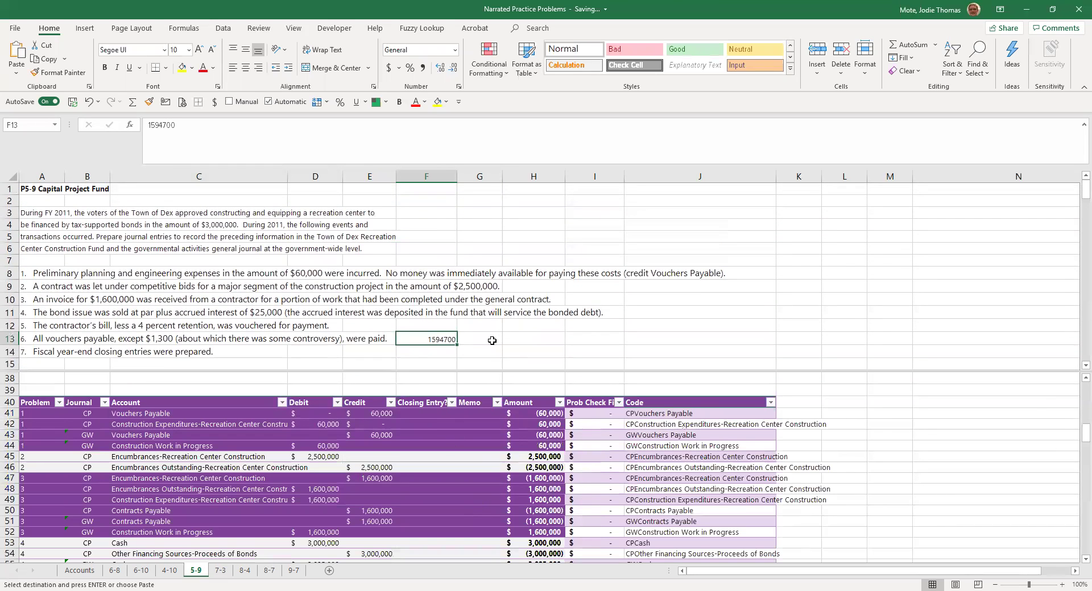
left_click(483, 351)
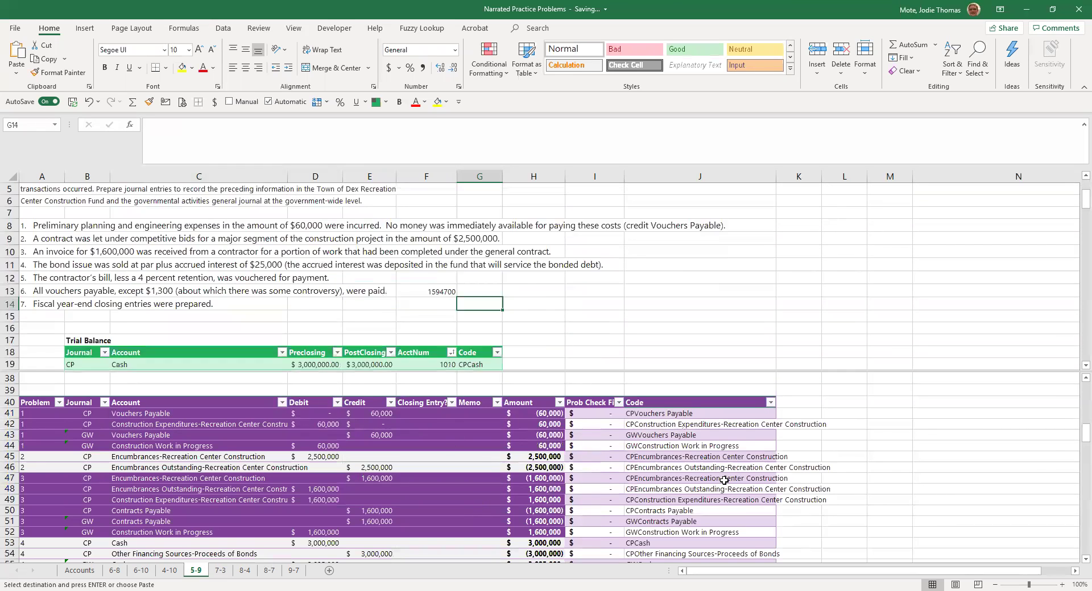
left_click(671, 489)
scroll(671, 489, "down", 5)
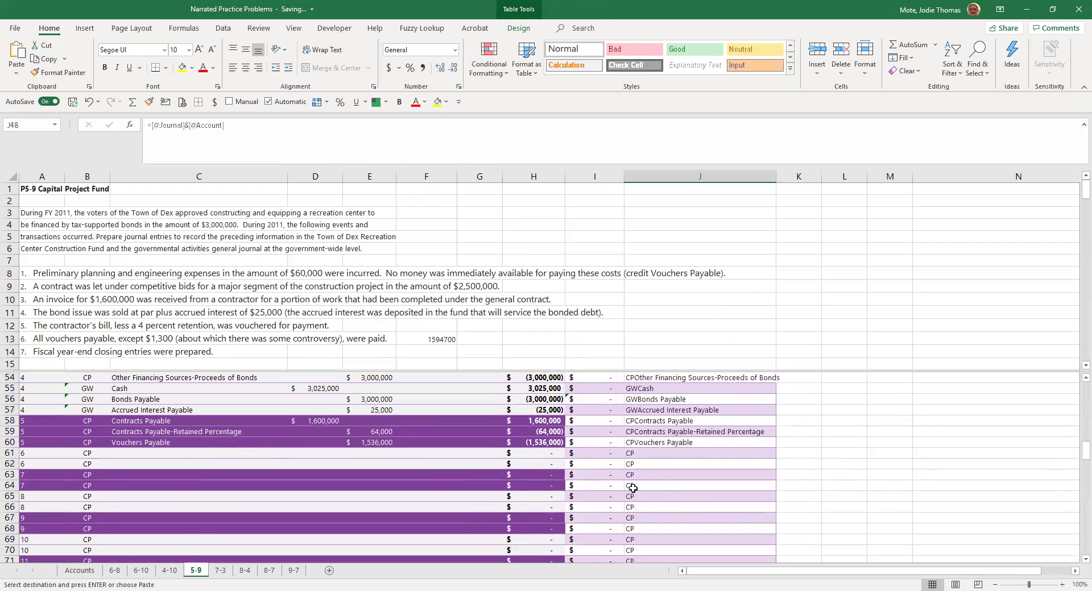
left_click(177, 453)
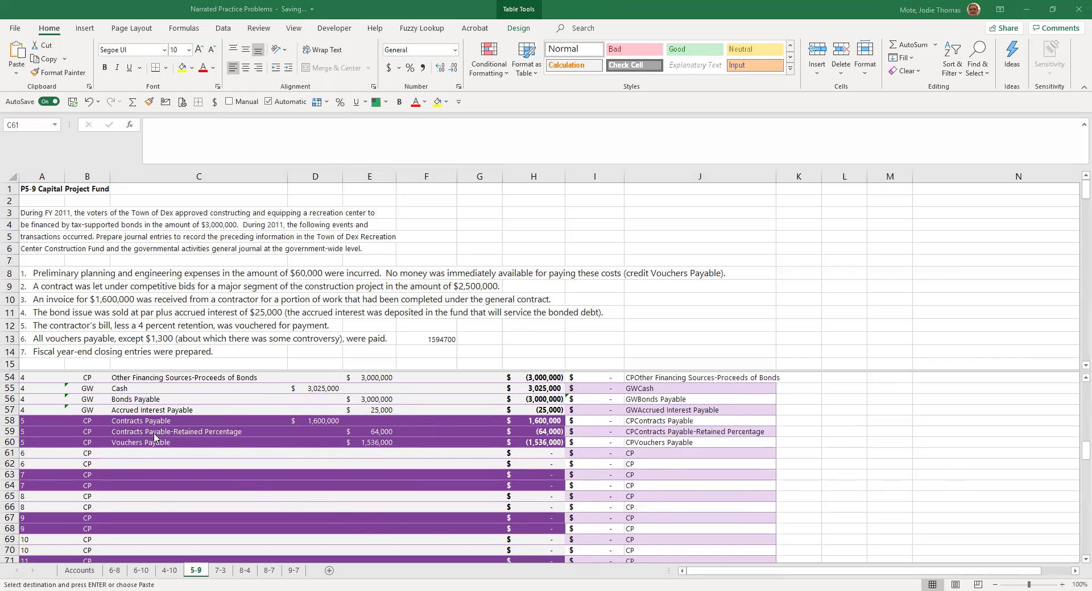
left_click(176, 455)
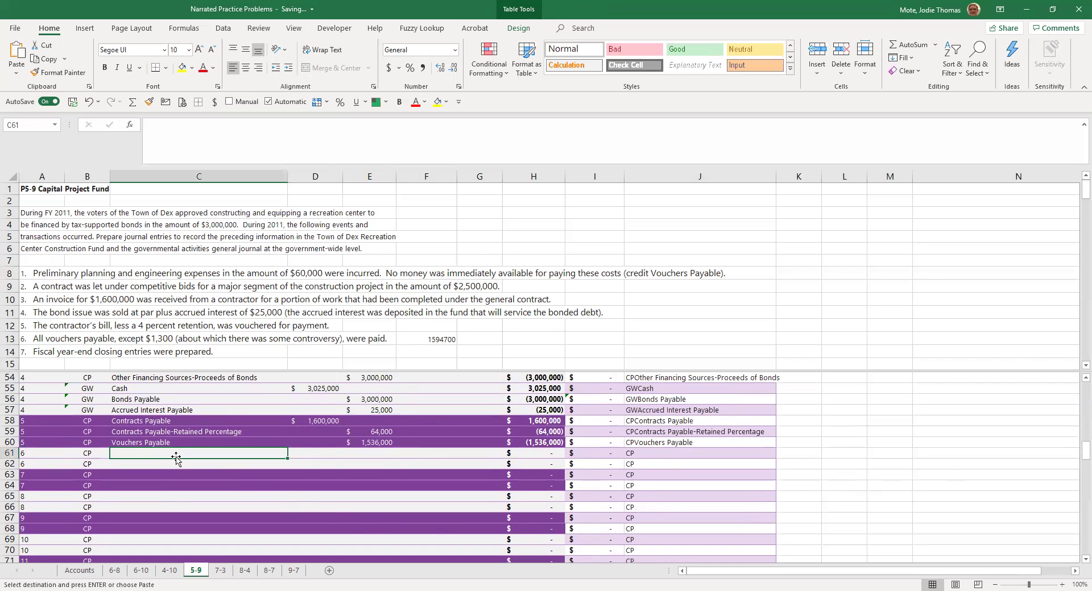
type("vhou")
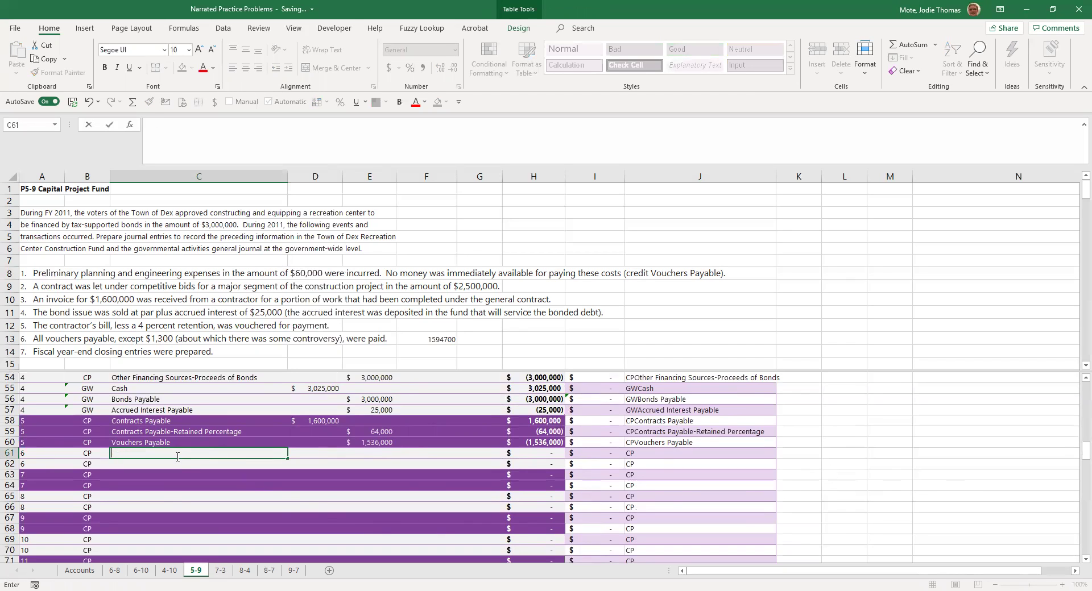
key("Up")
key("ctrl+c")
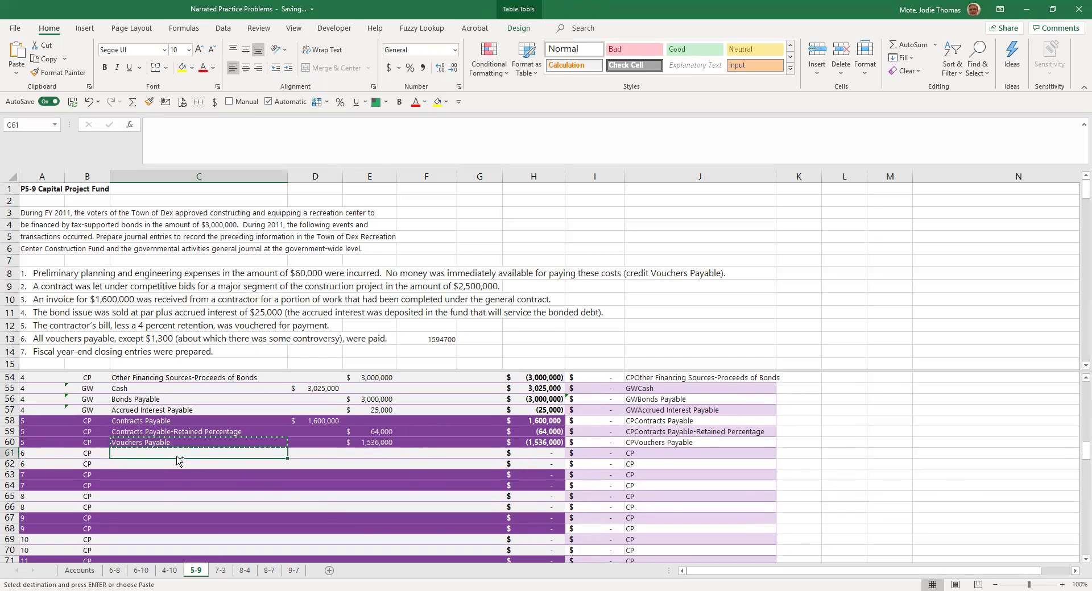
key("Down")
key("Right")
key("Right")
key("Right")
key("Right")
key("Right")
key("ctrl+v")
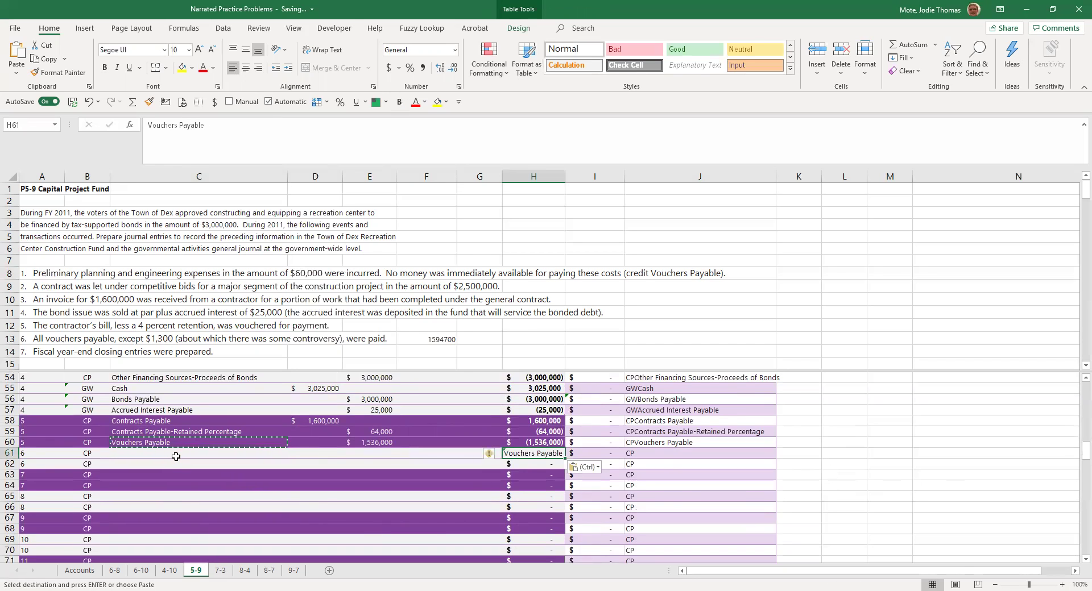
key("ctrl+z")
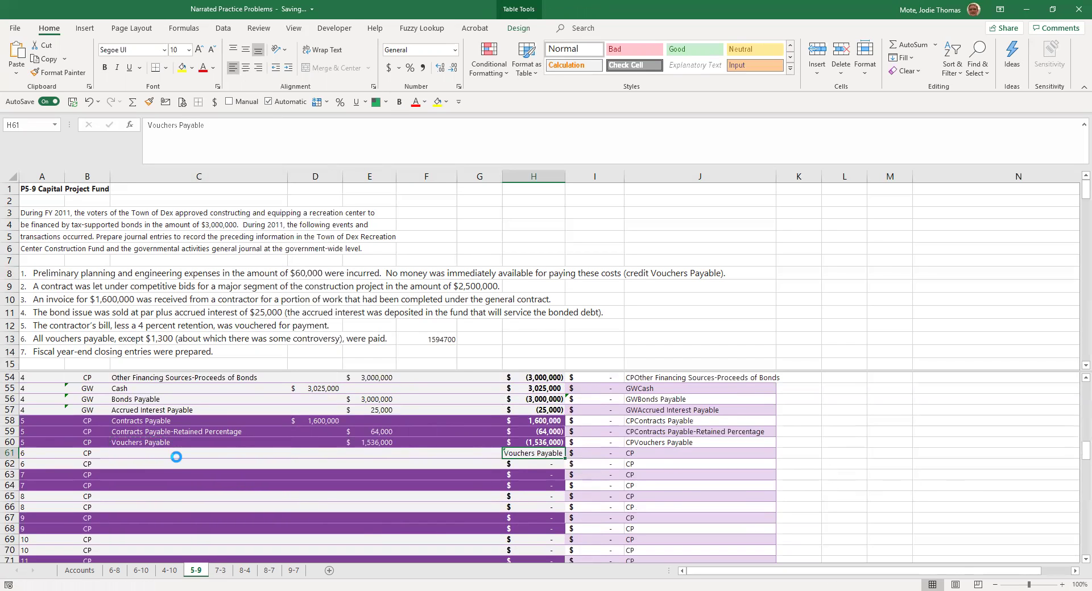
key("ctrl+c")
key("Down")
key("Escape")
key("Up")
key("Up")
key("Left")
key("Left")
key("Left")
key("Left")
key("Left")
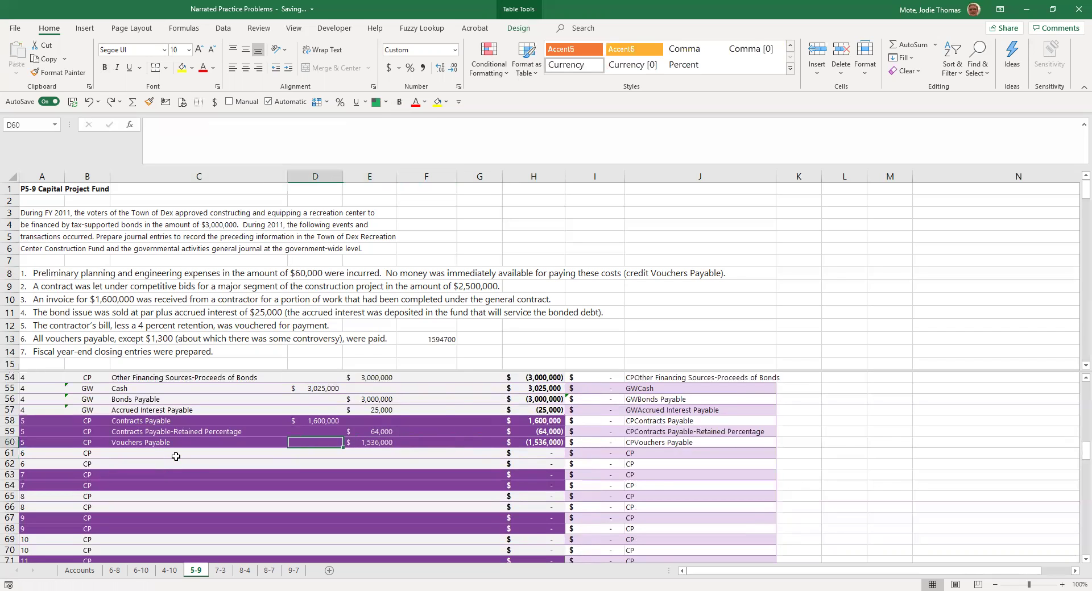
Copy the Vouchers Payable account name from C60 into C61 for transaction 6
key("ctrl+c")
key("Down")
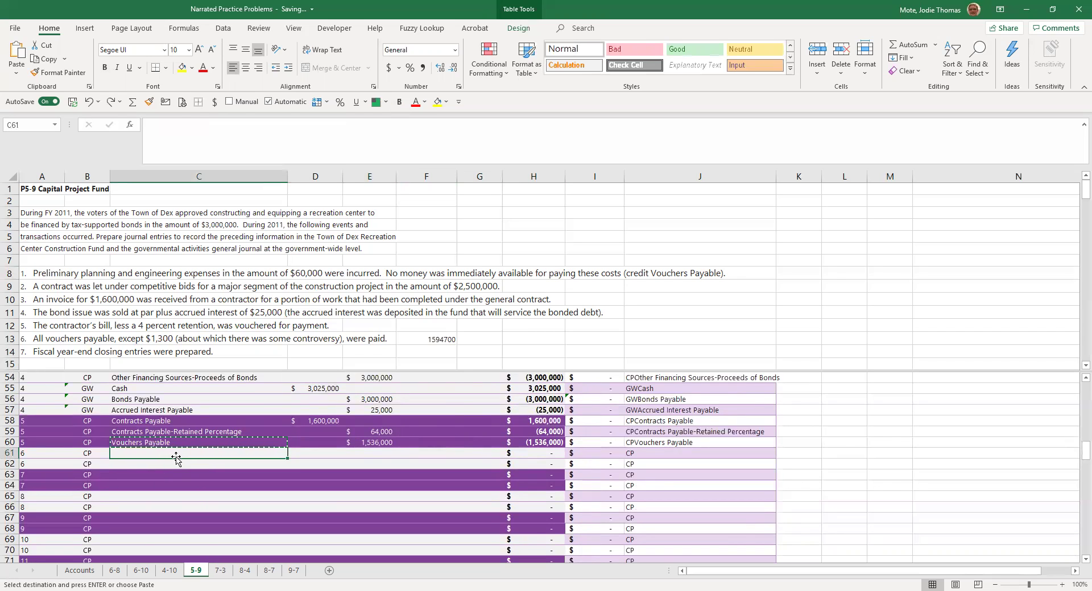
key("alt")
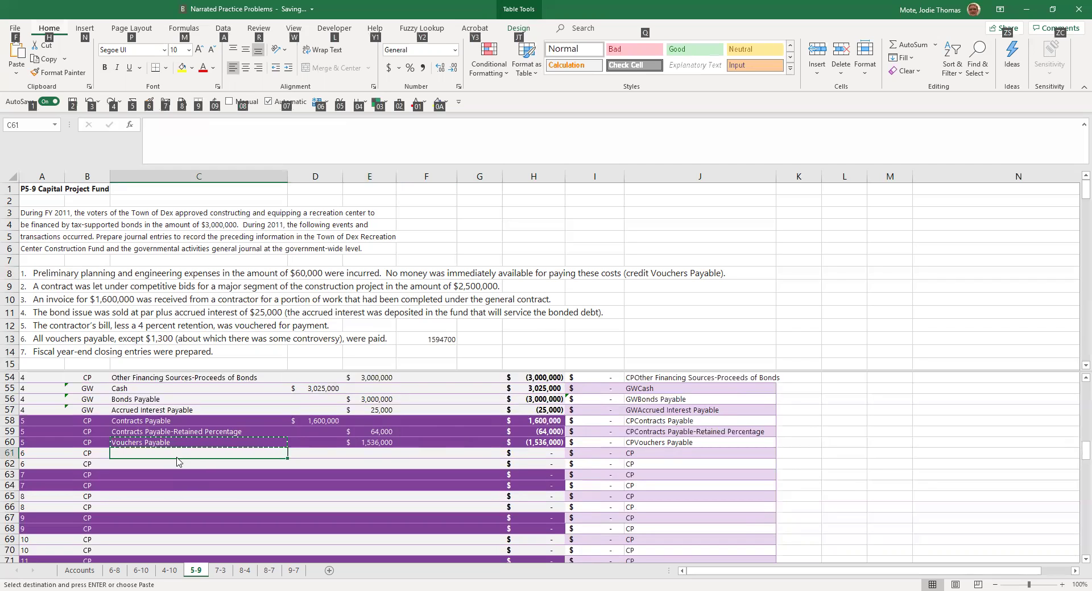
key("ctrl+v")
key("Right")
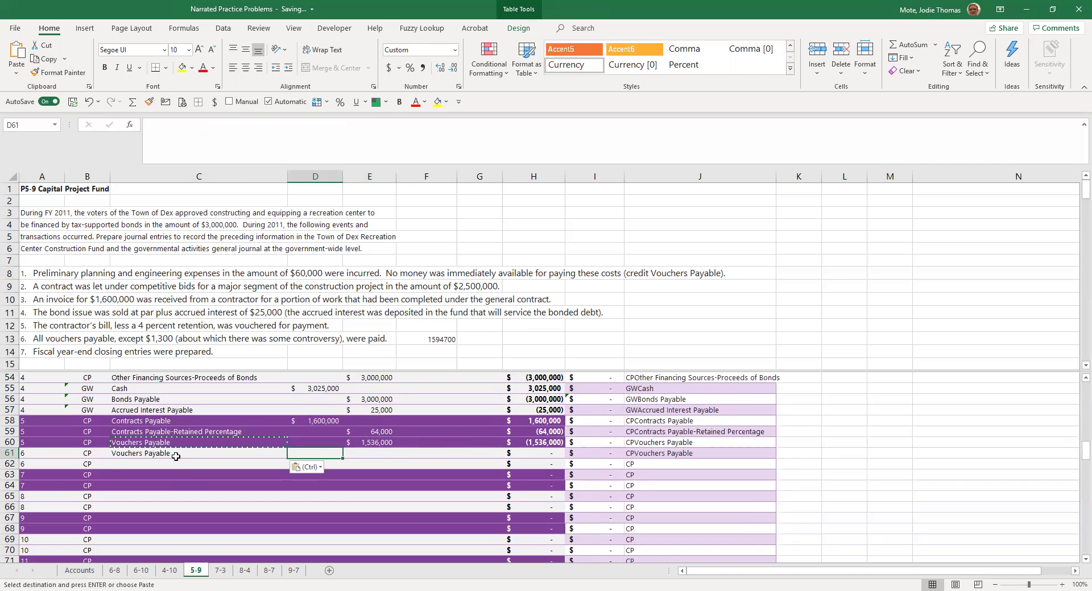
Copy the payment amount 1594700 from F13 and paste it as a value into the Vouchers Payable debit cell D61
left_click(454, 339)
key("ctrl+c")
left_click(303, 453)
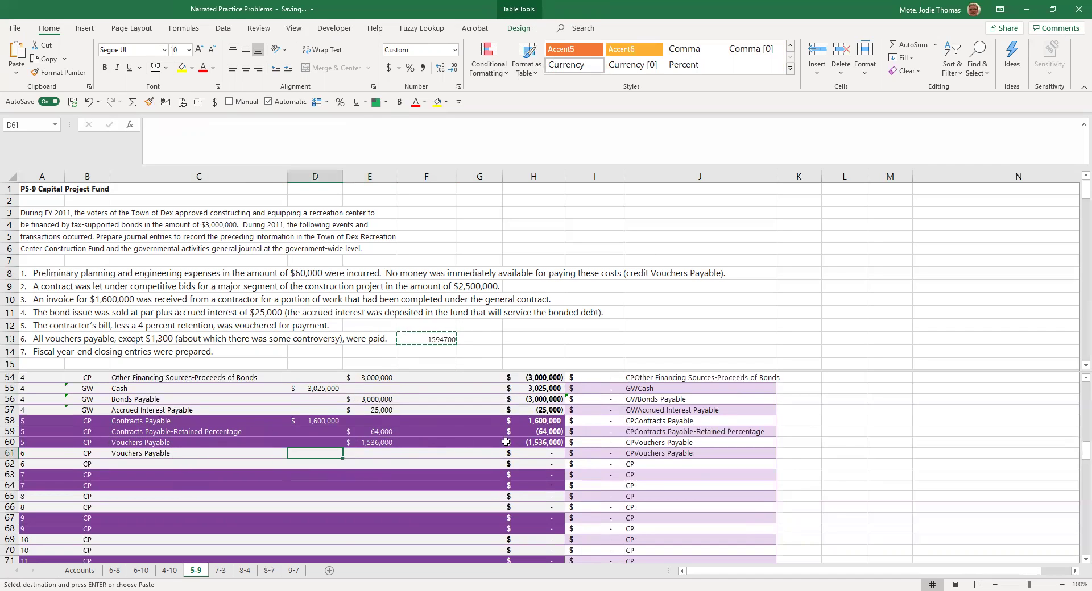
key("alt+e")
key("s")
key("v")
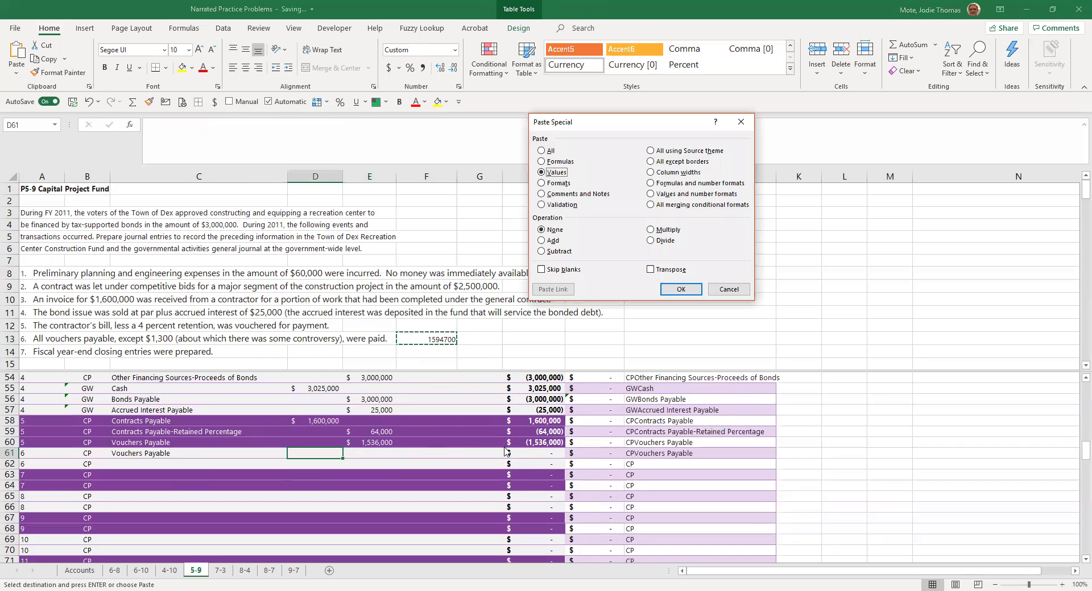
key("Return")
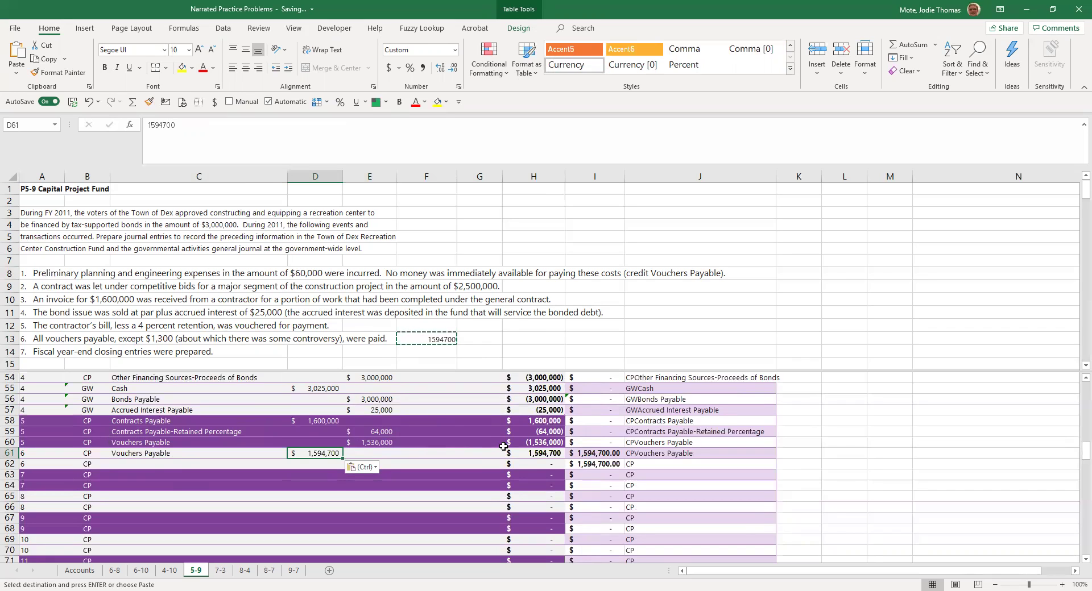
Enter Cash as the second account of transaction 6 in C62
left_click(153, 463)
type("Cash")
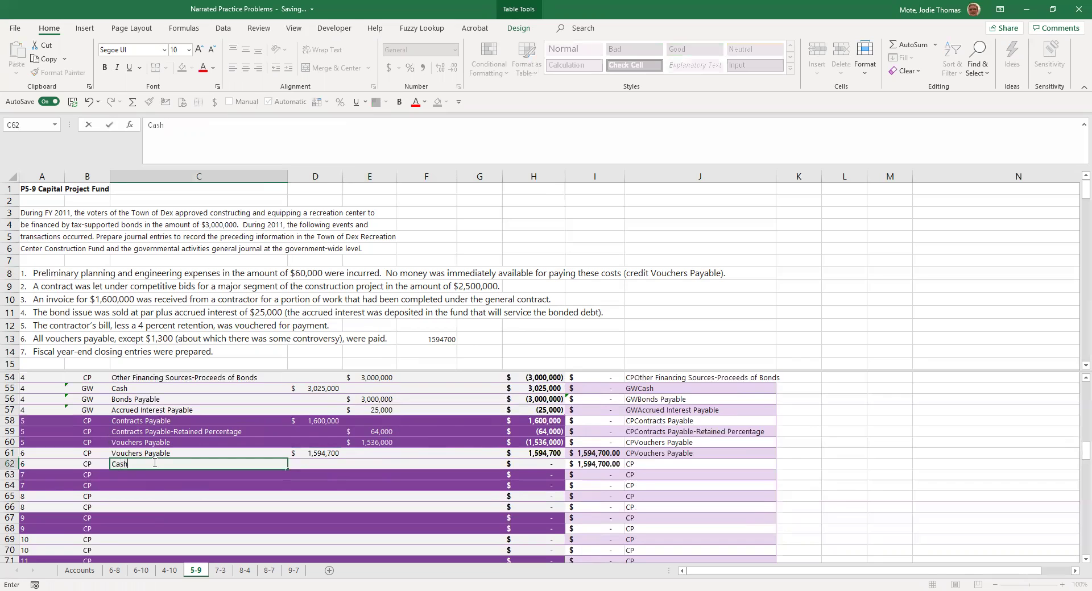
key("Return")
Copy the debit amount from D61 and paste it as a value into the Cash credit cell E62
key("Right")
key("Up")
key("Up")
key("ctrl+c")
key("Down")
key("Right")
key("alt")
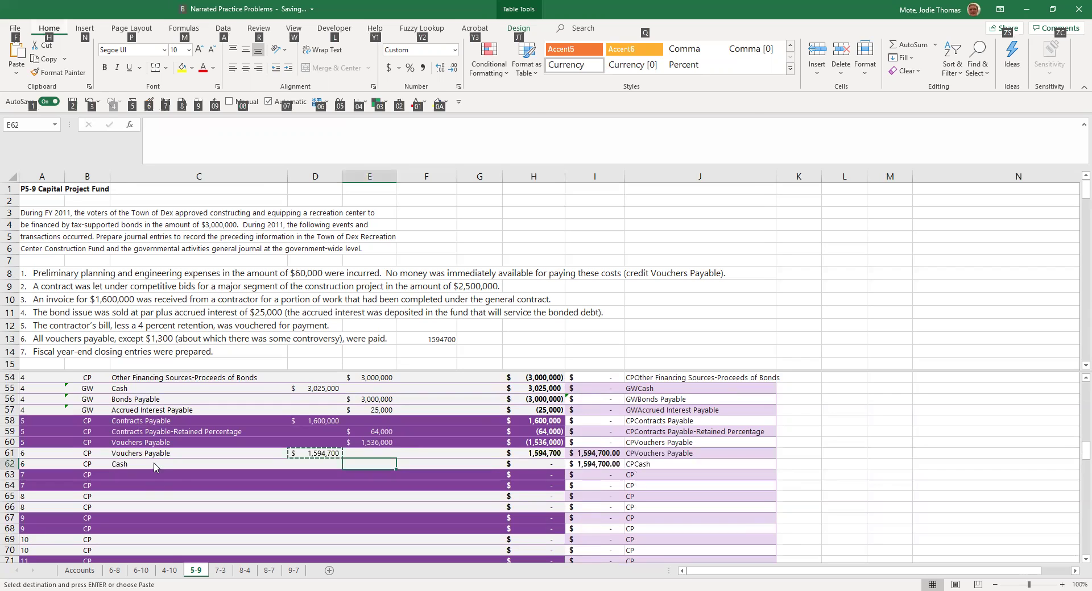
key("h")
key("v")
key("s")
key("v")
key("Return")
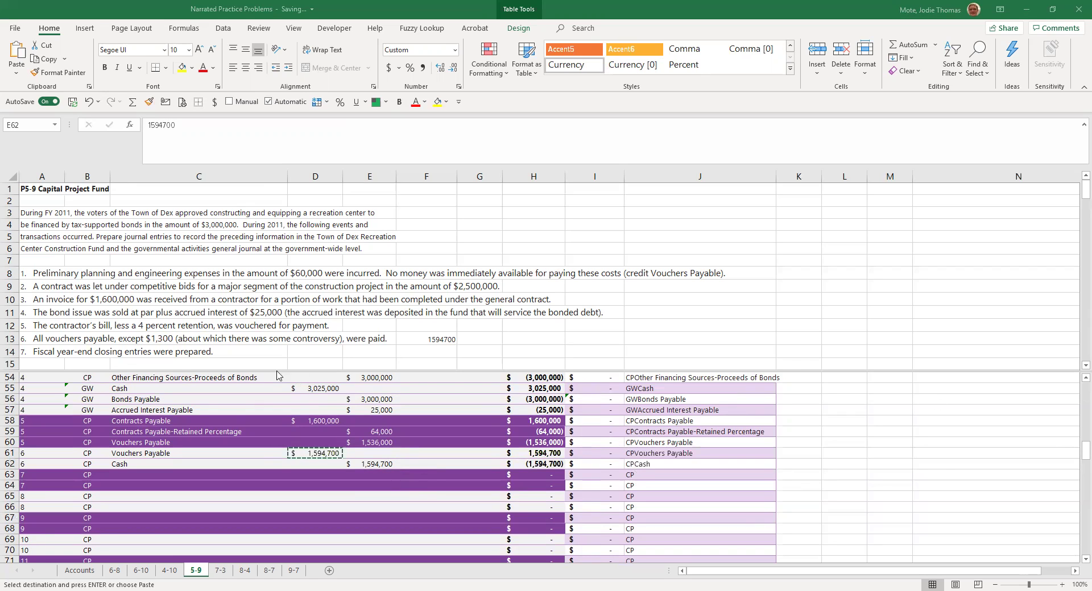
key("ctrl+v")
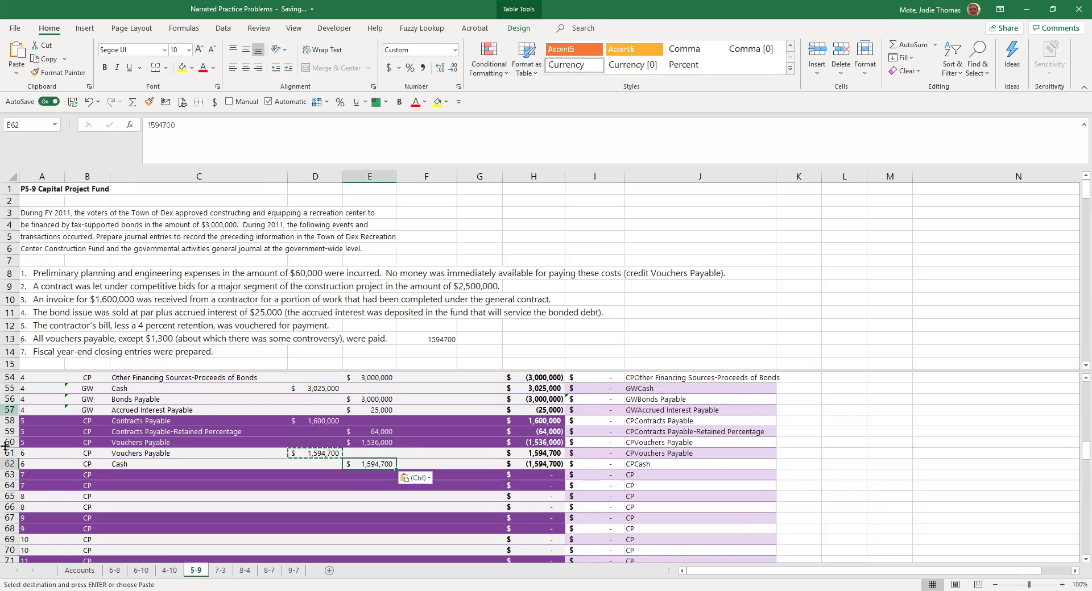
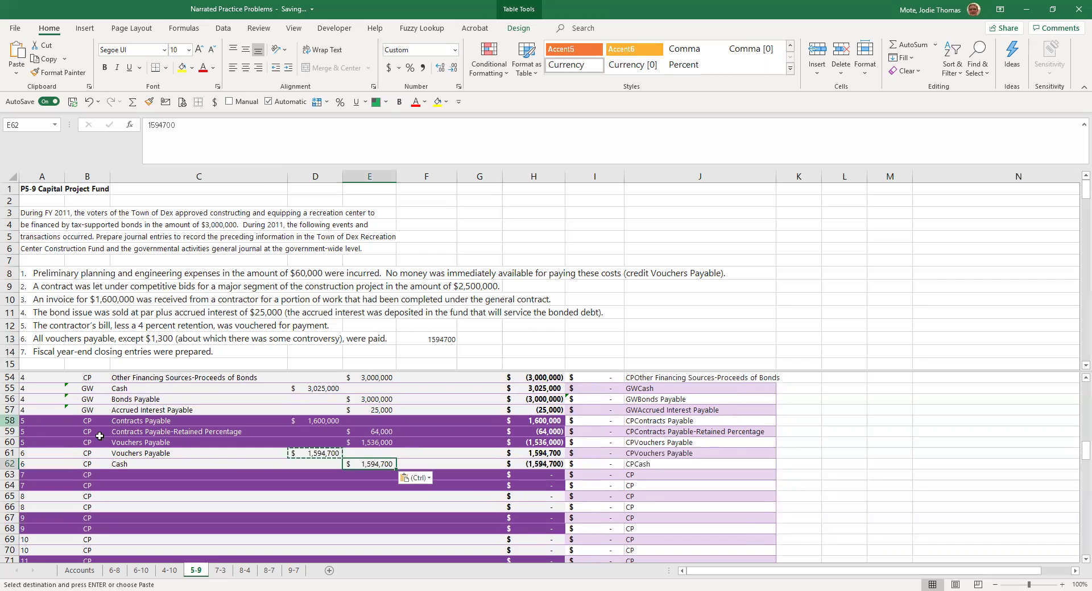
Review the earlier CP and GW journal entries to examine how payables were recorded at the government-wide level
left_click(165, 451)
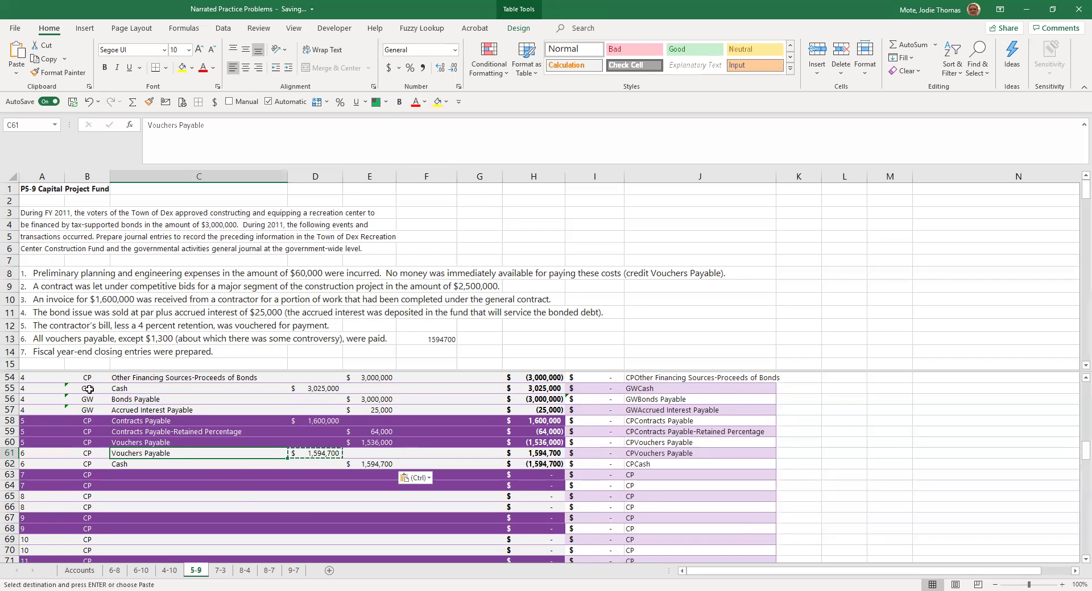
left_click_drag(87, 400, 86, 416)
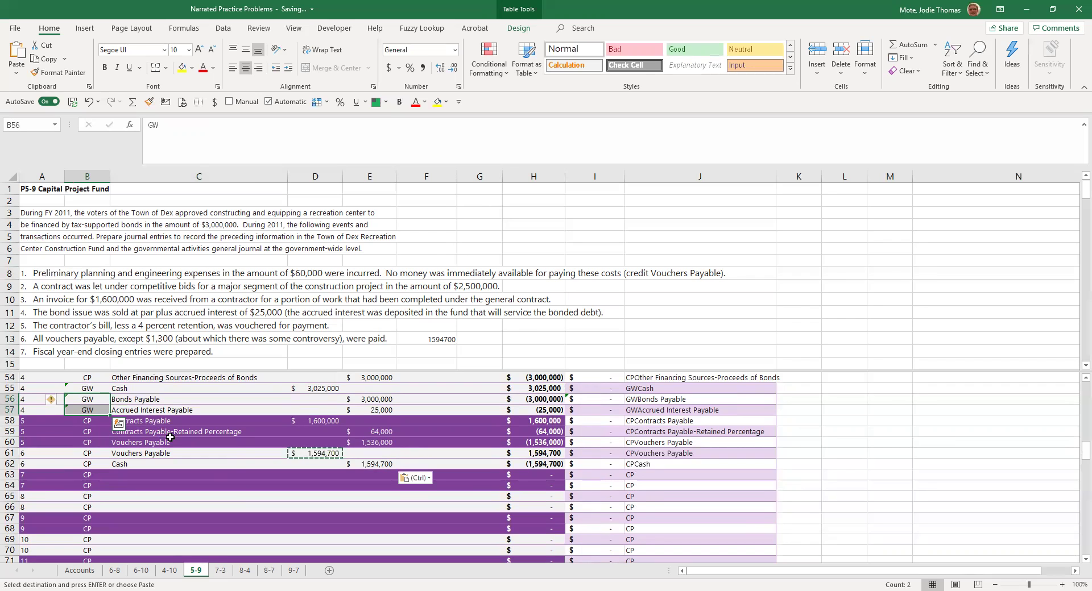
scroll(180, 434, "up", 4)
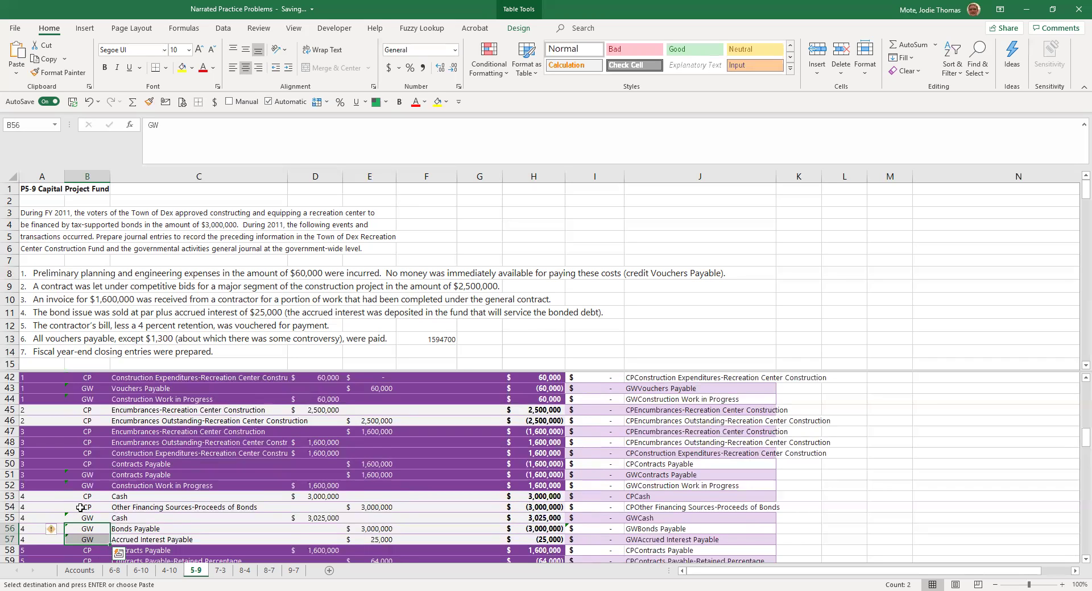
left_click(225, 464)
scroll(229, 459, "down", 3)
scroll(228, 459, "down", 2)
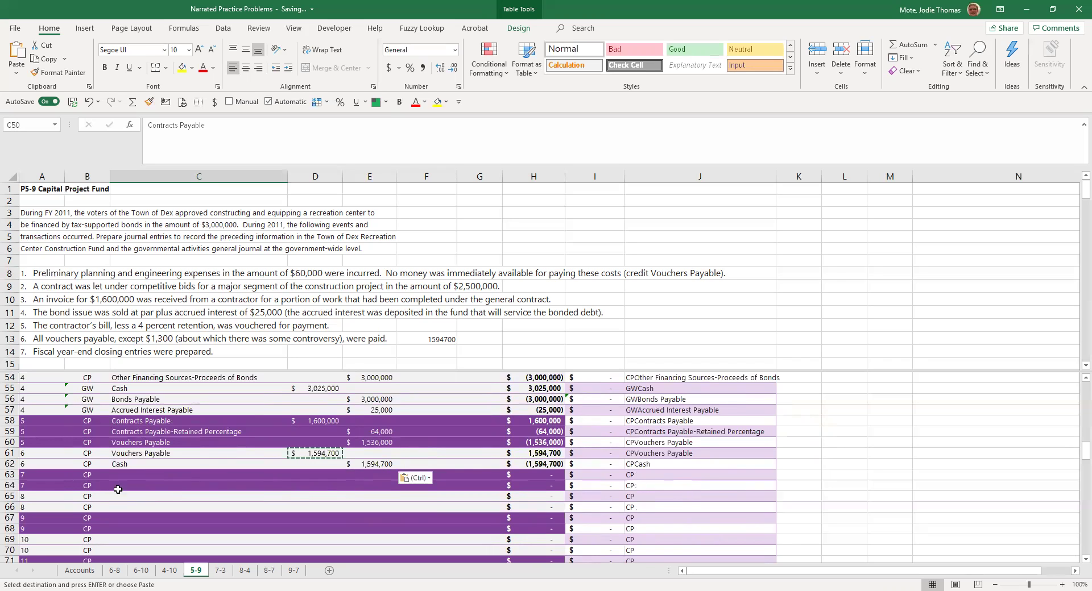
left_click(8, 475)
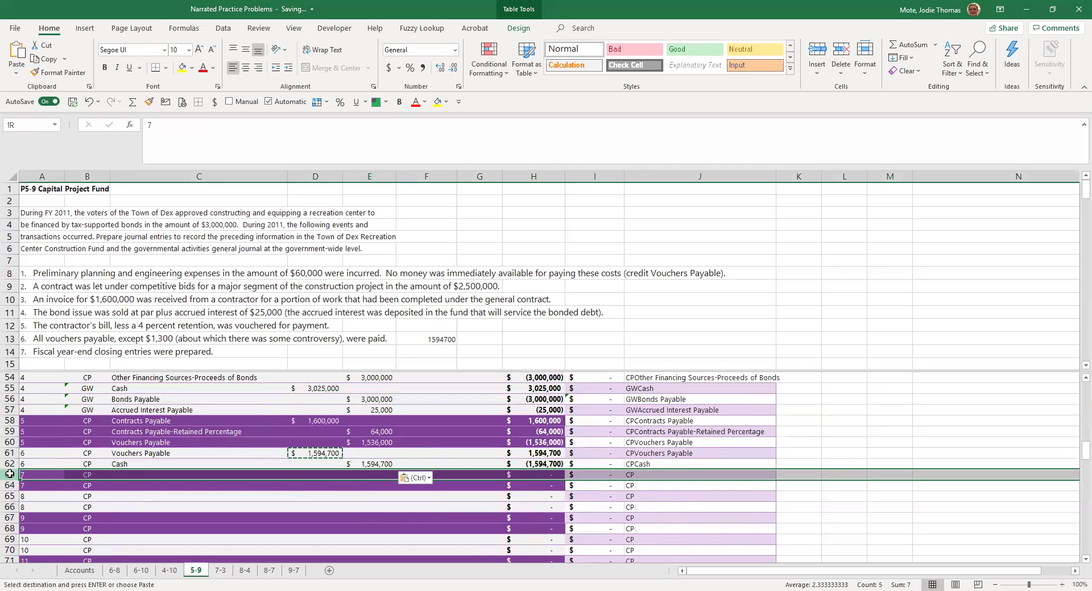
left_click_drag(44, 474, 706, 485)
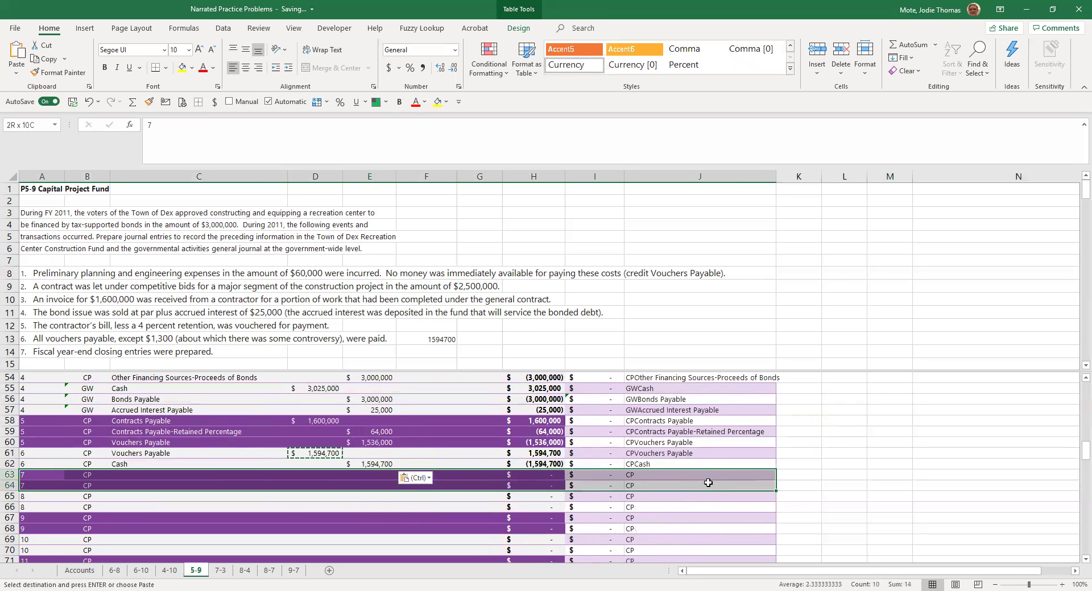
key("ctrl+c")
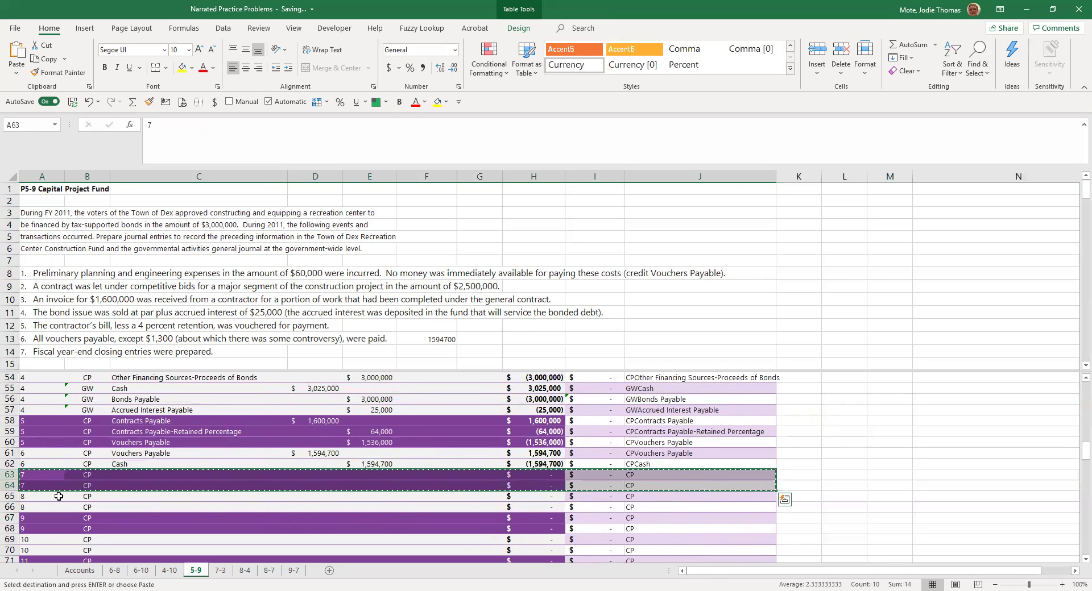
left_click(56, 498)
key("alt")
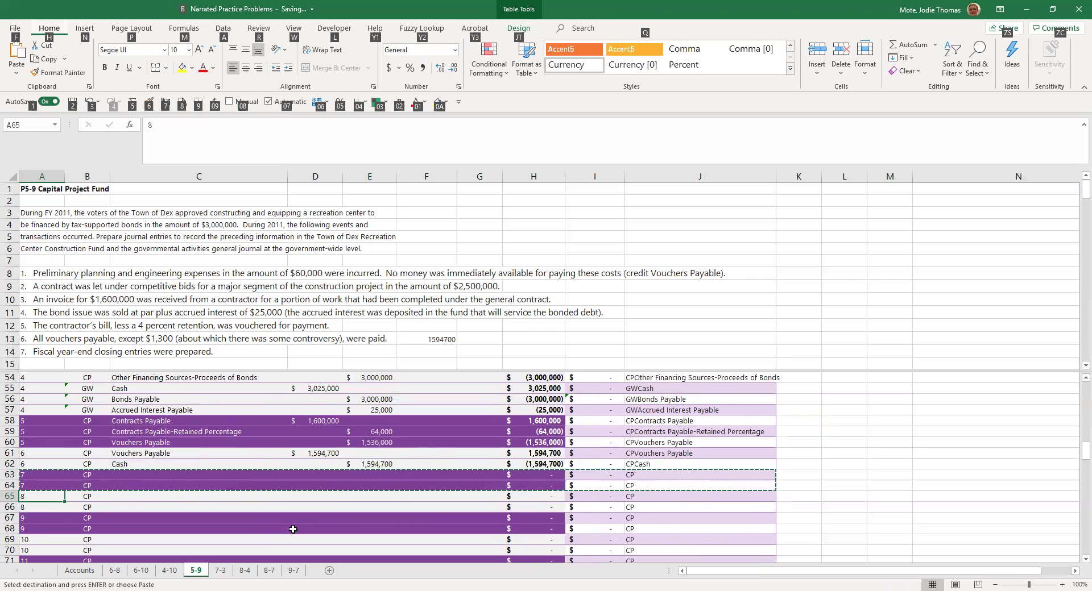
key("Escape")
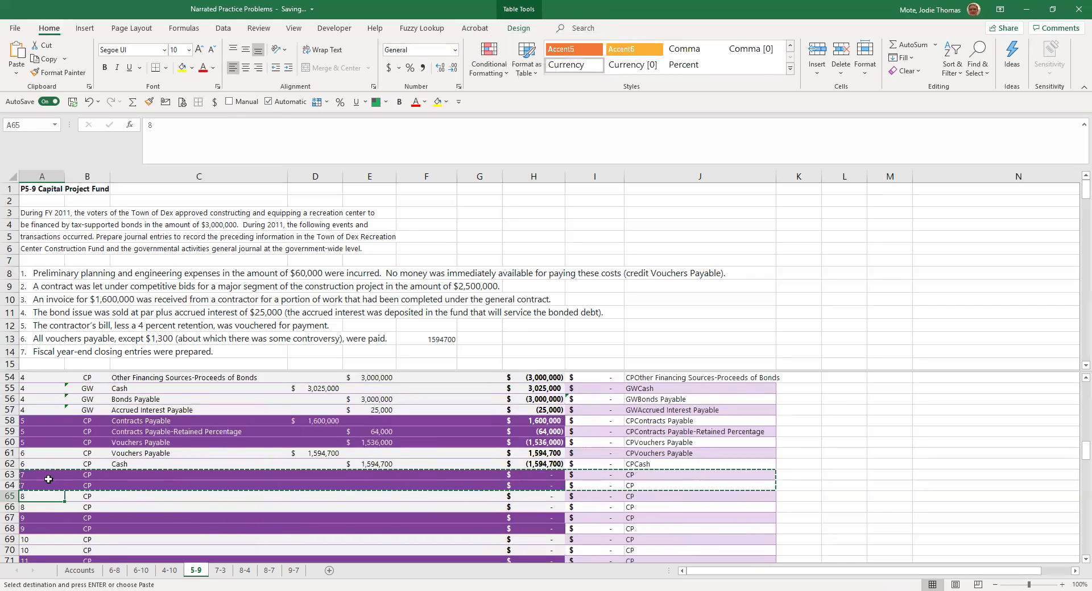
Copy the problem number 7 from A63:A64 into A65:A68 so those rows also belong to transaction 7
left_click_drag(47, 475, 42, 487)
key("ctrl+c")
left_click(38, 496)
key("ctrl+v")
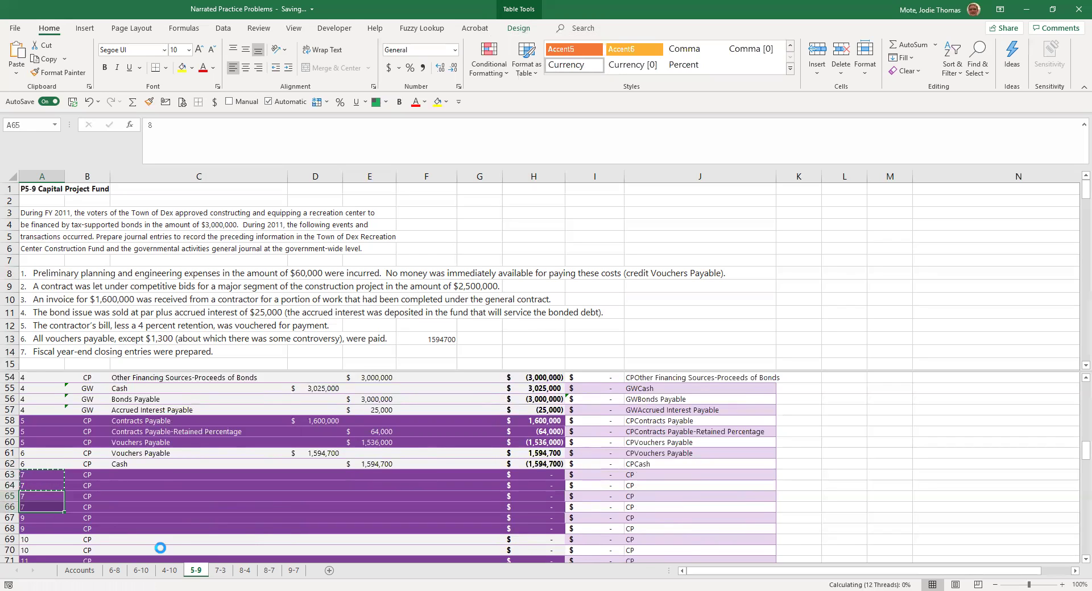
left_click(43, 518)
key("ctrl+v")
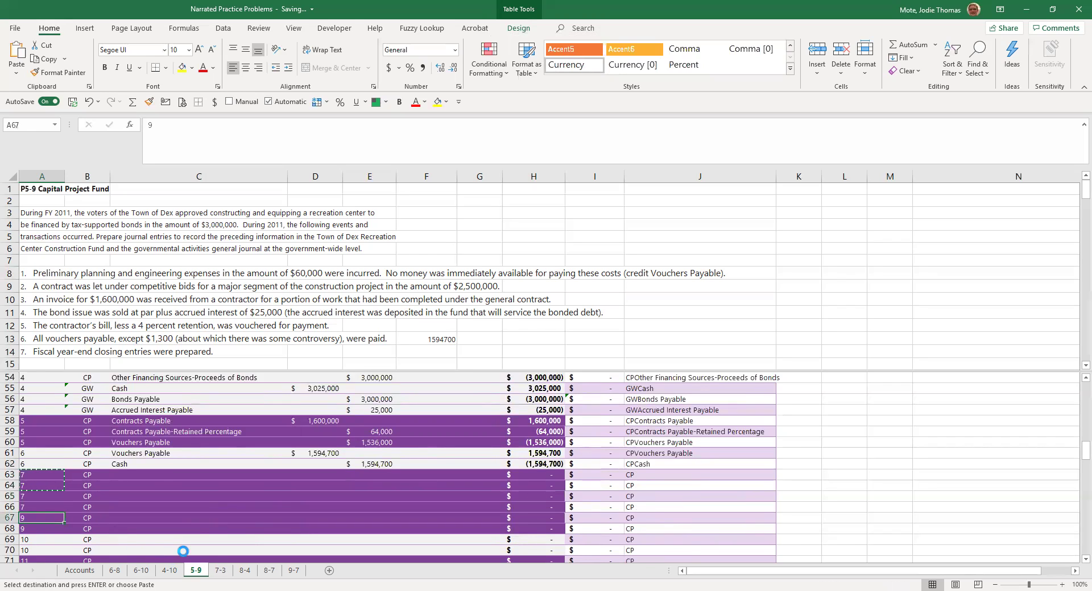
Delete the unused journal rows 69 to 82 above the Total row
mouse_move(10, 540)
left_mouse_down()
mouse_move(14, 558)
mouse_move(48, 560)
mouse_move(12, 529)
left_mouse_up()
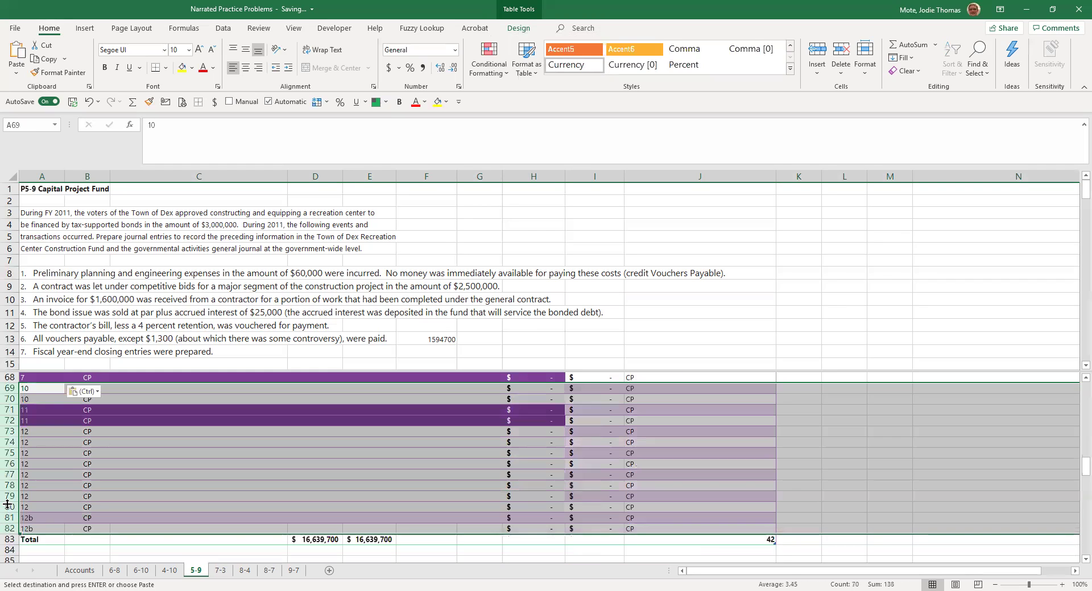
right_click(10, 496)
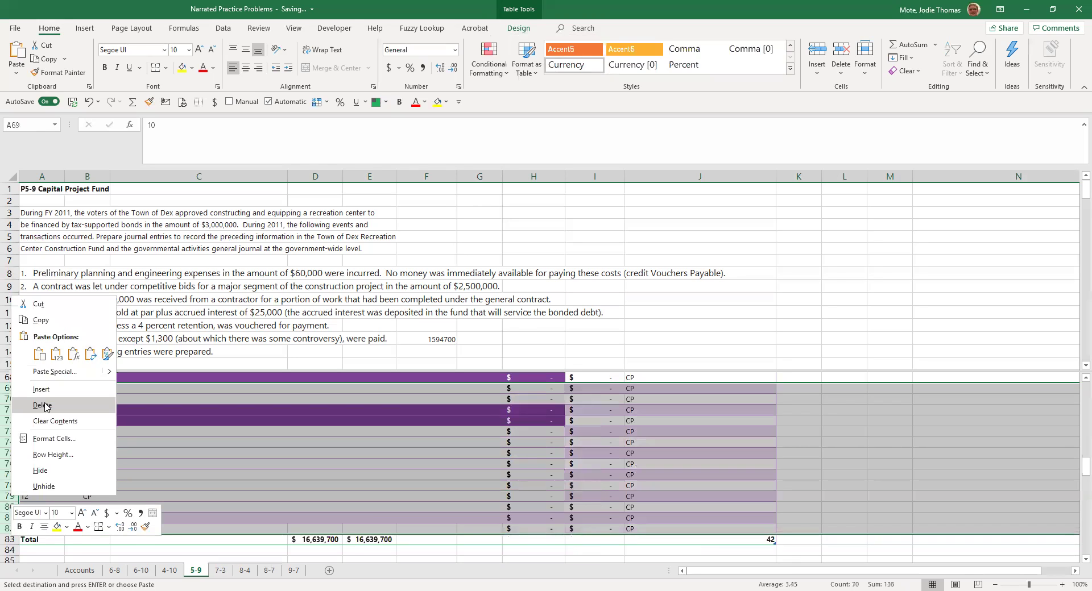
left_click(46, 405)
Review the CP account balances and the earlier journal entries to identify the accounts that need closing at year-end
scroll(374, 543, "up", 7)
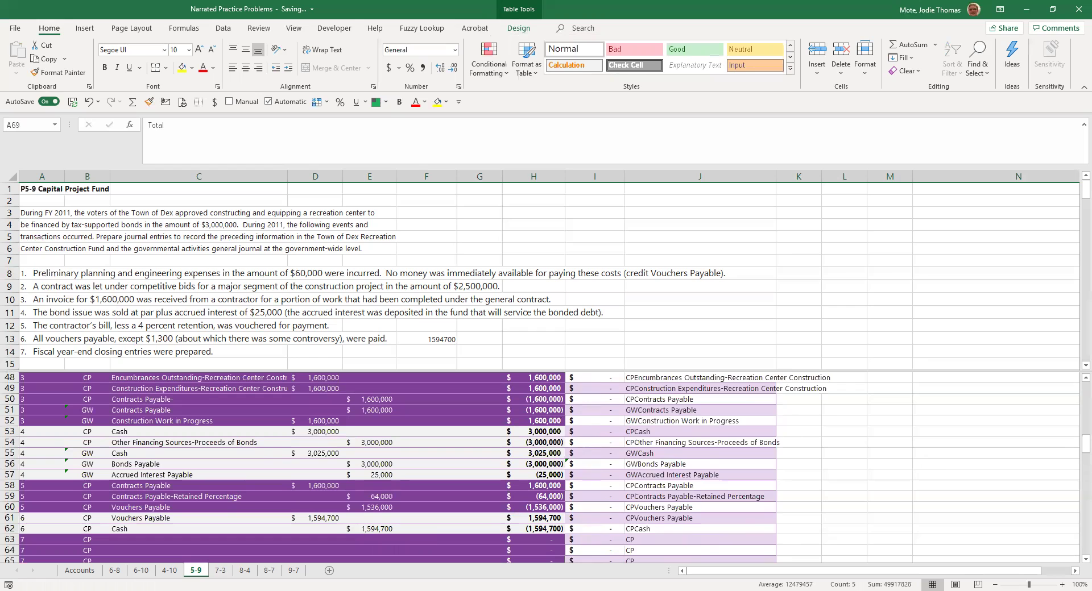
left_click(184, 539)
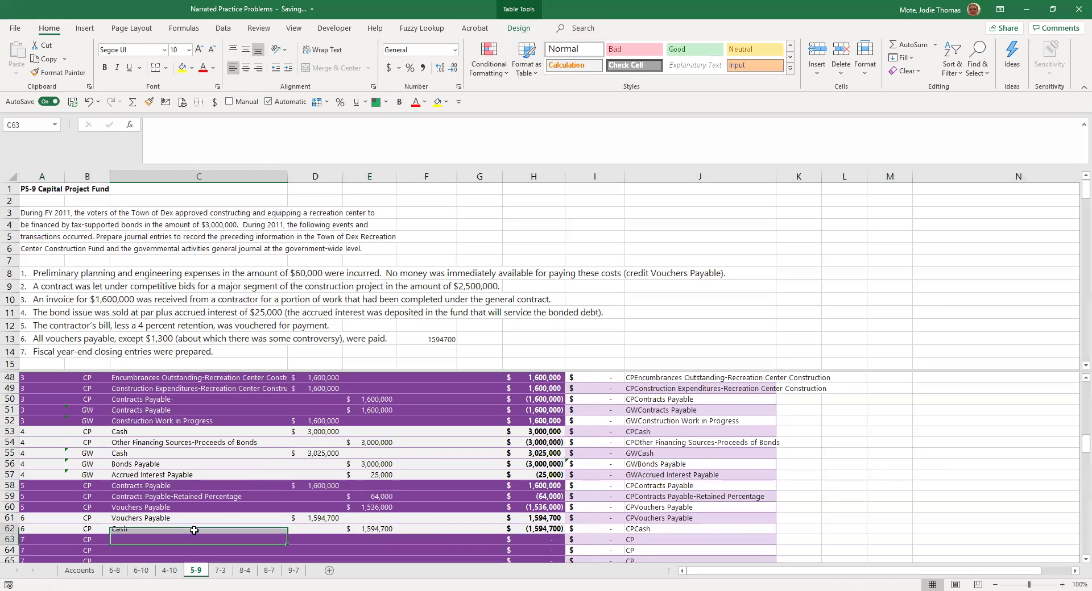
scroll(219, 509, "up", 2)
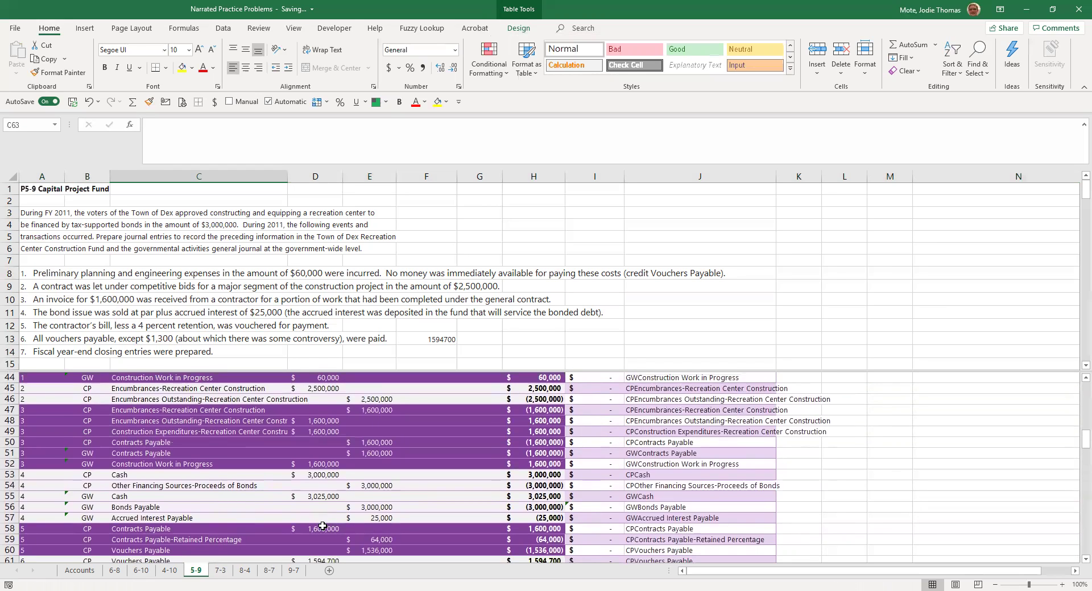
scroll(327, 533, "up", 4)
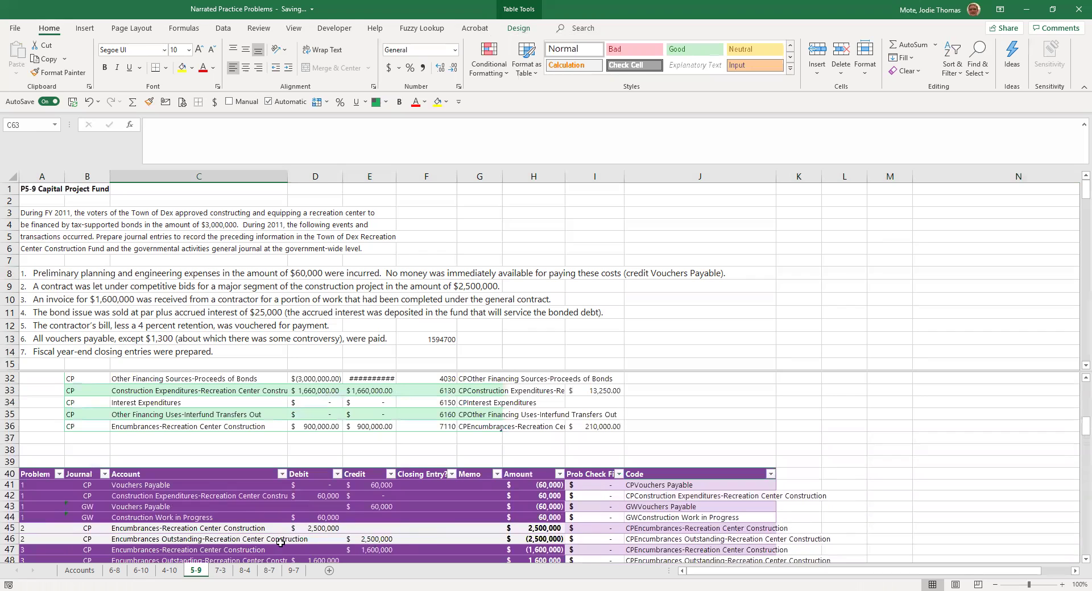
scroll(293, 550, "down", 1)
scroll(400, 578, "down", 1)
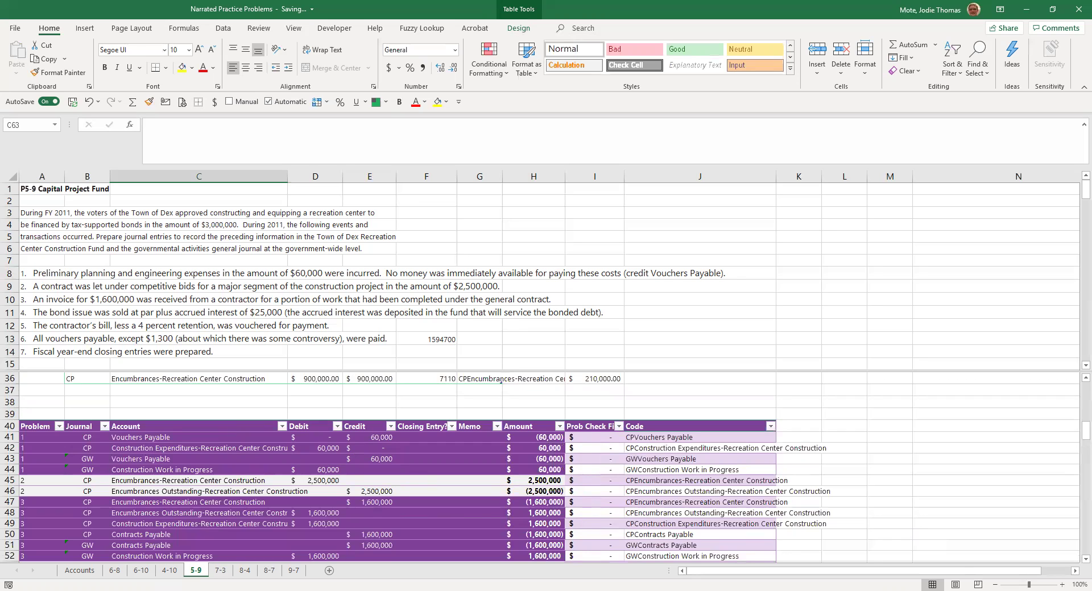
left_click(401, 535)
scroll(421, 511, "down", 3)
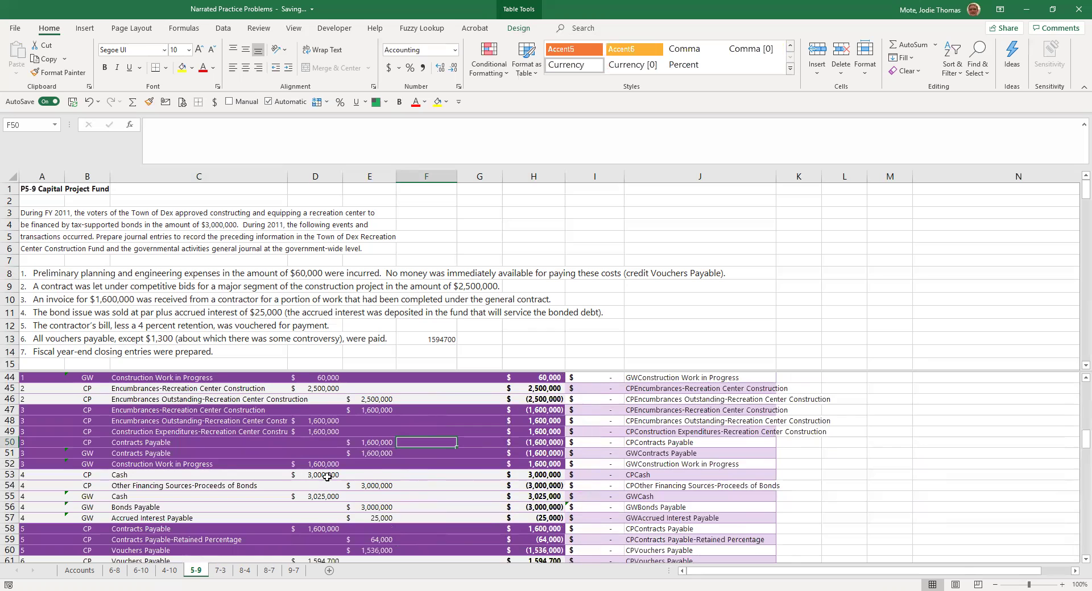
Copy the account Other Financing Sources-Proceeds of Bonds from C54 and paste it as a value into C63
left_click(173, 487)
key("ctrl+c")
scroll(373, 477, "down", 7)
scroll(359, 458, "up", 3)
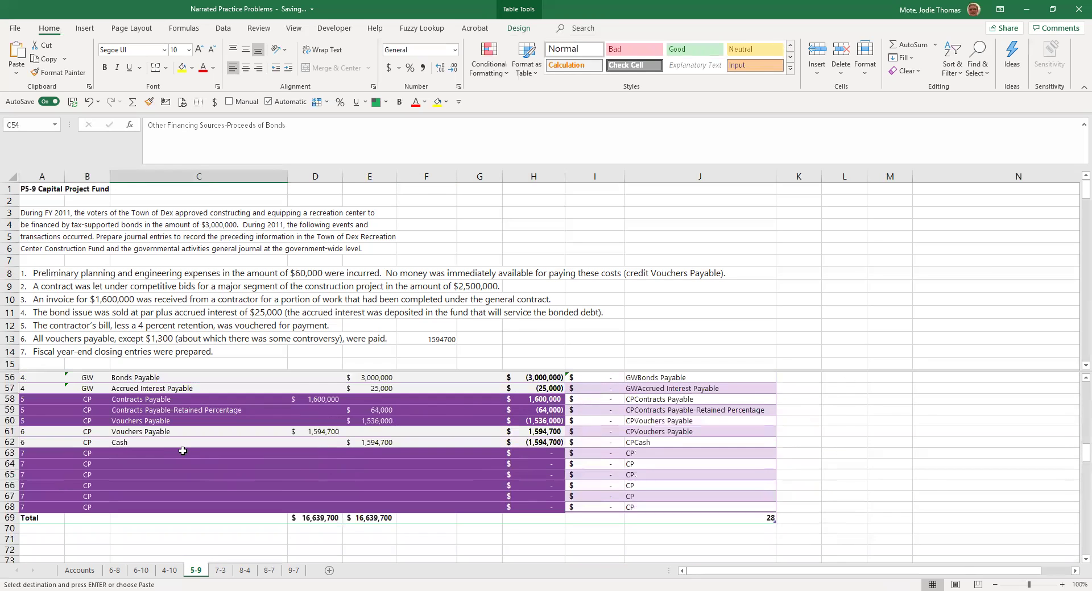
left_click(172, 454)
key("alt")
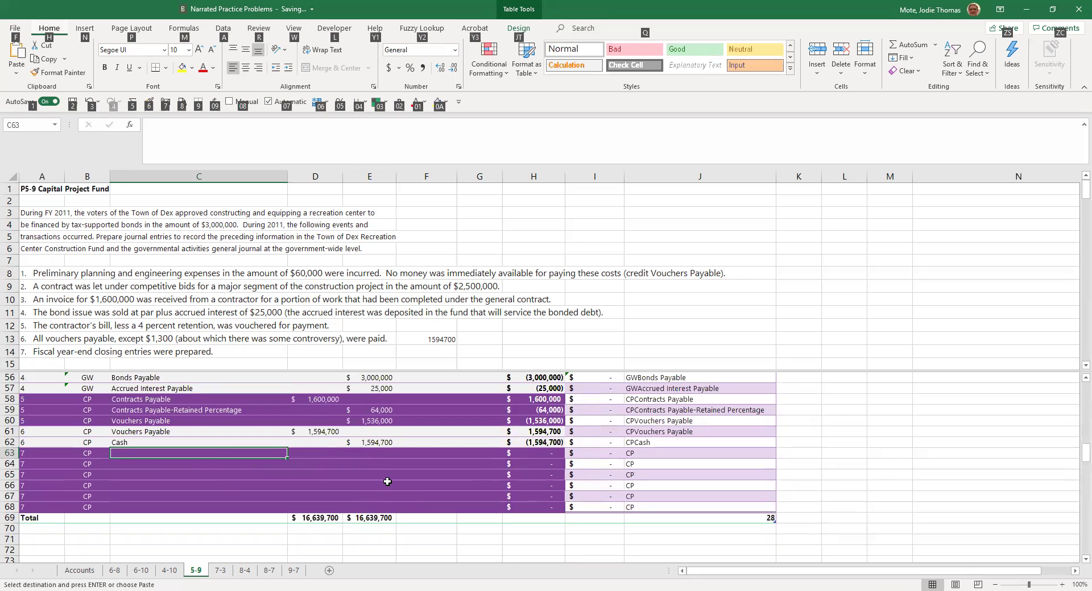
key("h")
key("v")
key("s")
key("v")
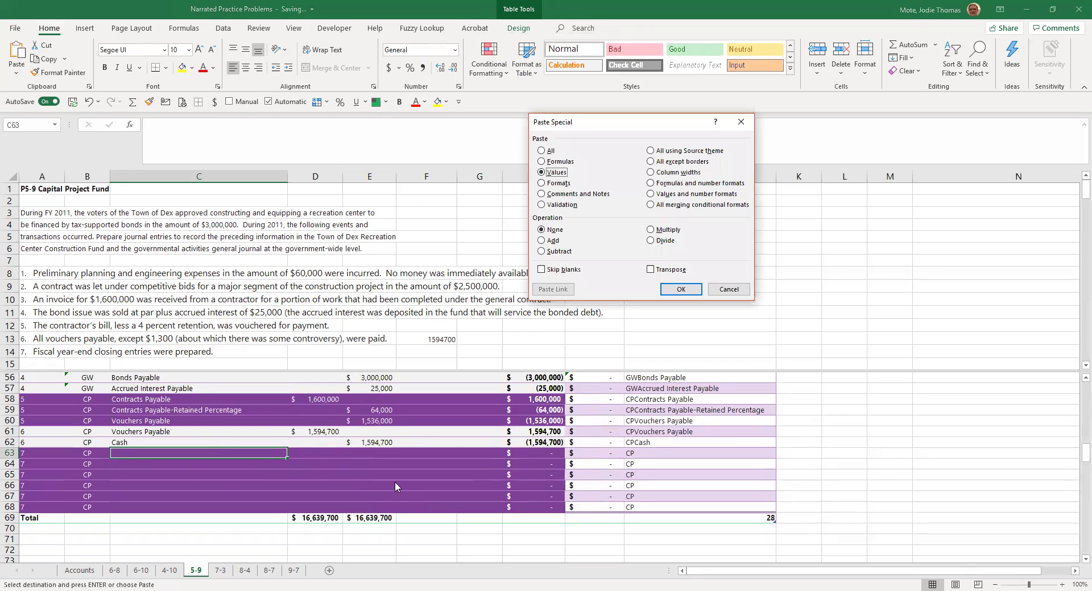
key("Return")
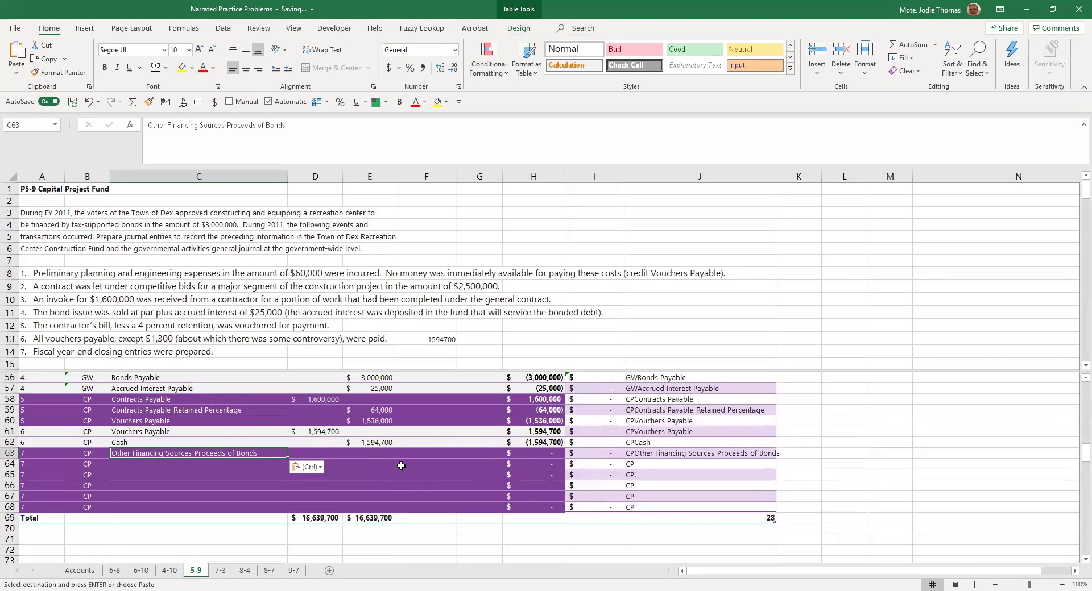
Copy the bond proceeds amount 3000000 from E54 and paste it as a value into the debit cell D63
left_click(328, 452)
scroll(328, 455, "up", 3)
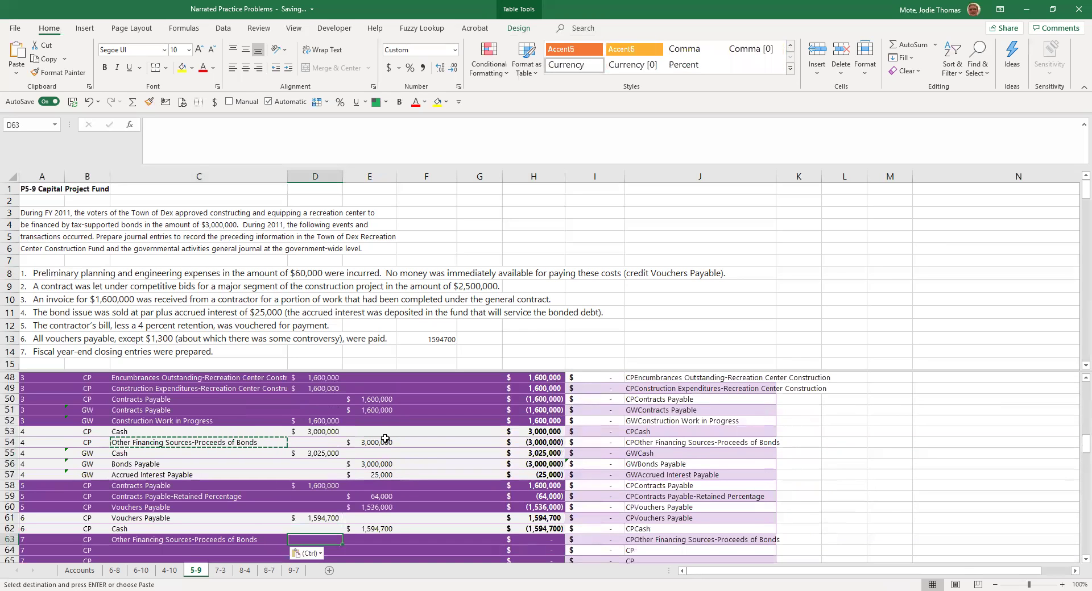
left_click(385, 443)
scroll(341, 455, "down", 3)
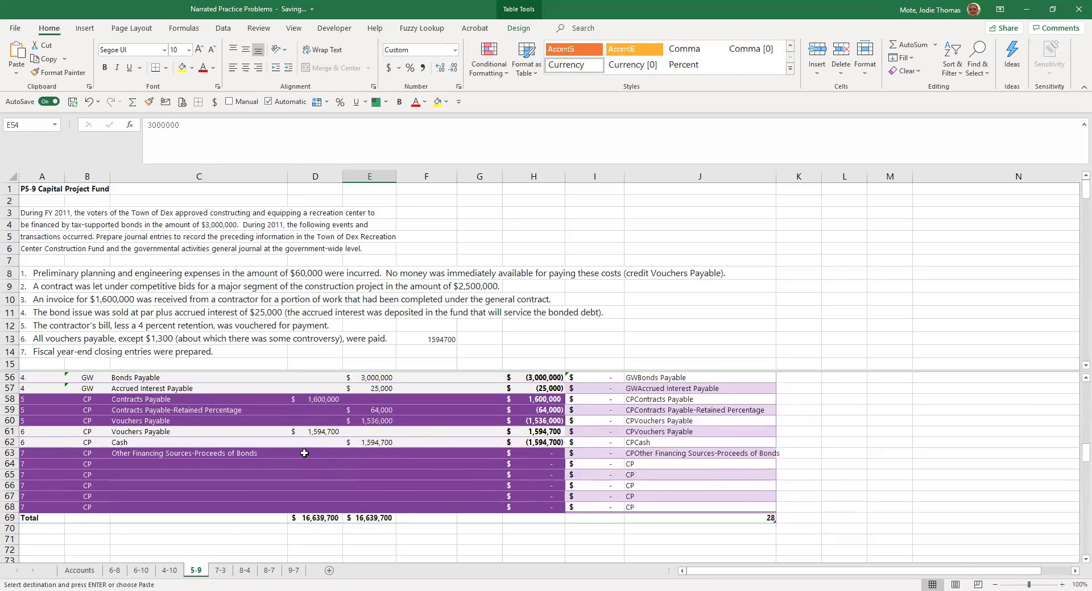
left_click(306, 453)
key("alt")
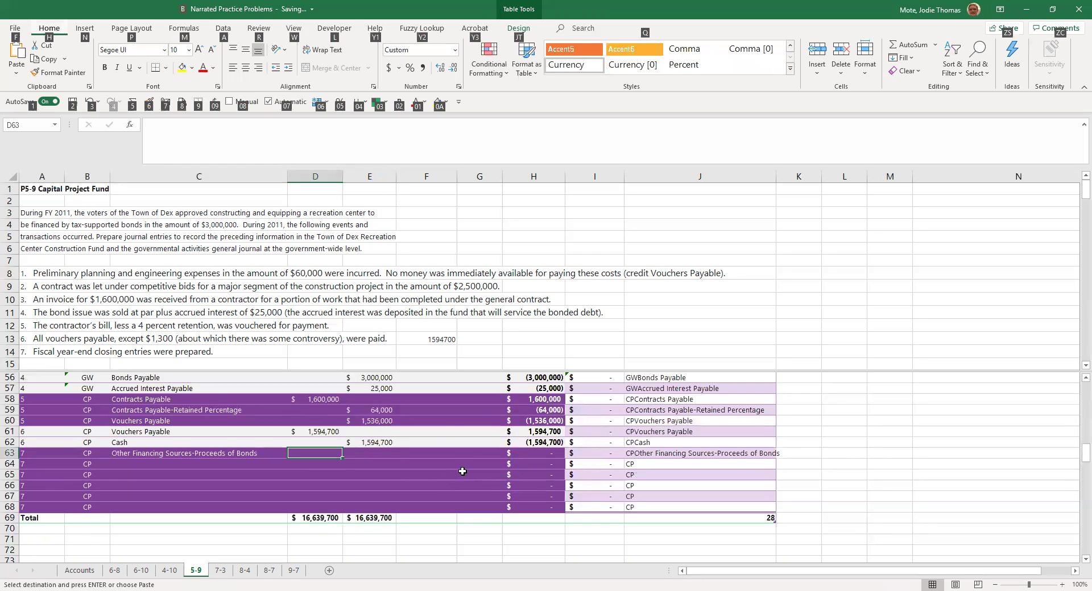
key("h")
key("v")
key("s")
key("v")
key("Return")
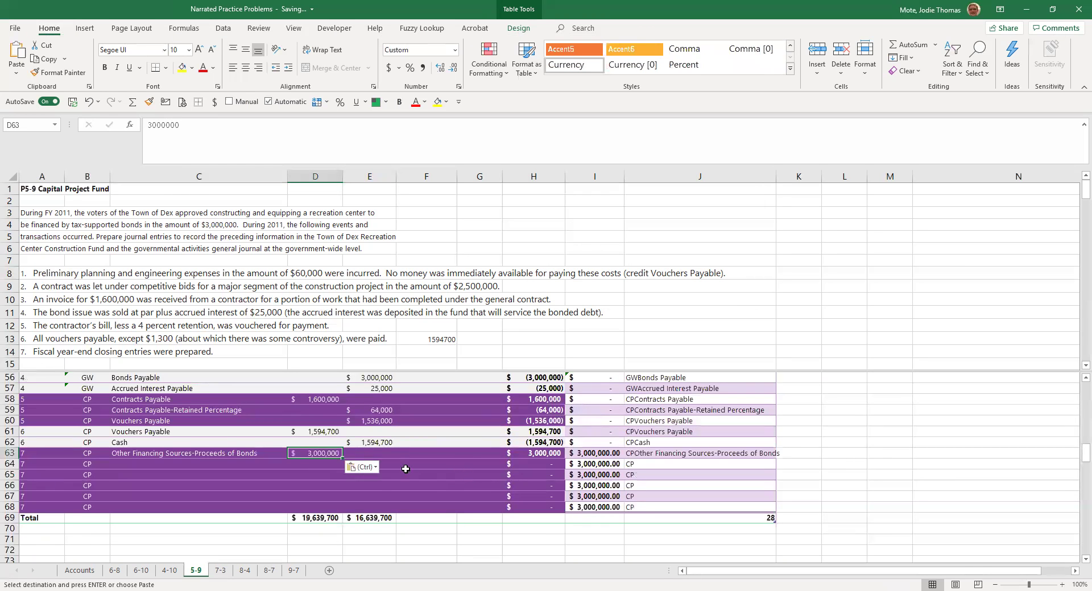
Copy the account Construction Expenditures-Recreation Center Construction from C33 and paste it as a value into C64
left_click(404, 466)
scroll(404, 466, "up", 10)
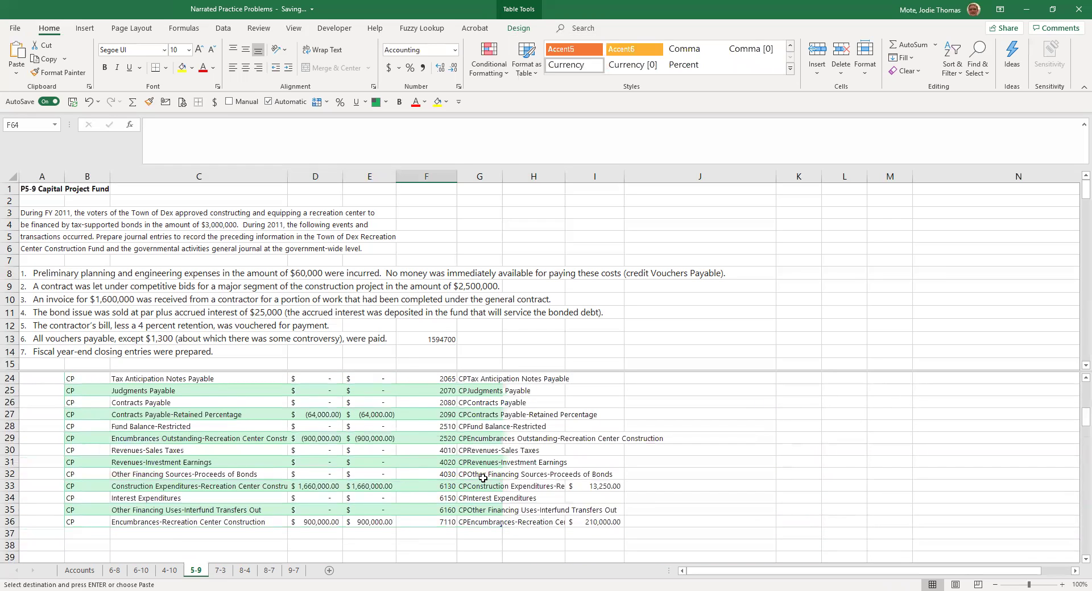
left_click(328, 484)
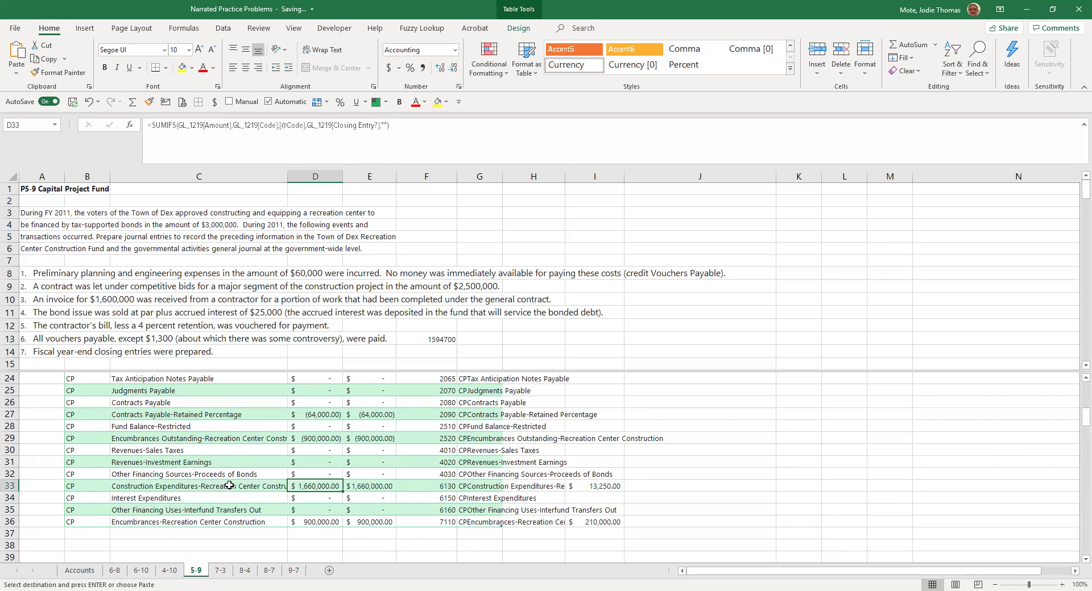
left_click(229, 485)
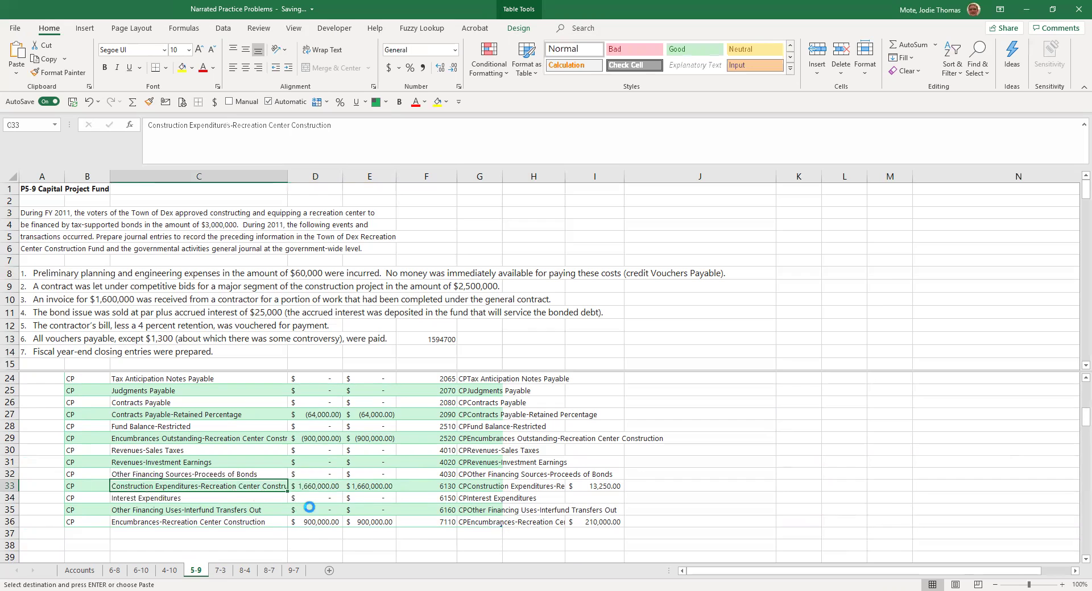
key("ctrl+c")
scroll(377, 507, "down", 3)
scroll(377, 507, "down", 8)
left_click(151, 462)
key("alt")
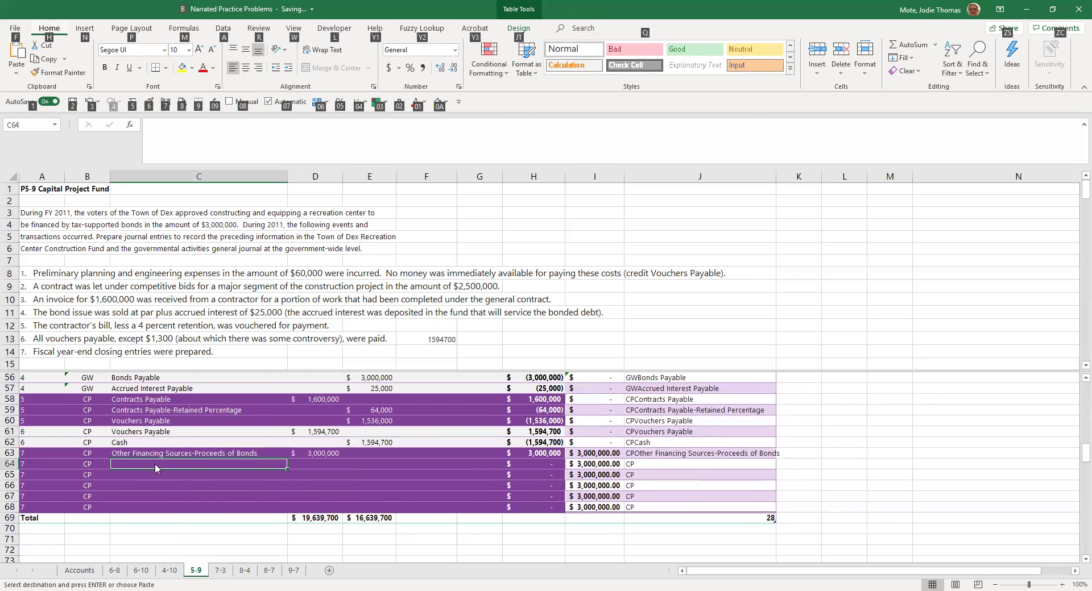
key("e")
key("s")
key("v")
key("Return")
Copy the construction expenditures balance of 1,660,000 from D33 and paste it as a value into the credit cell E64
scroll(402, 476, "up", 9)
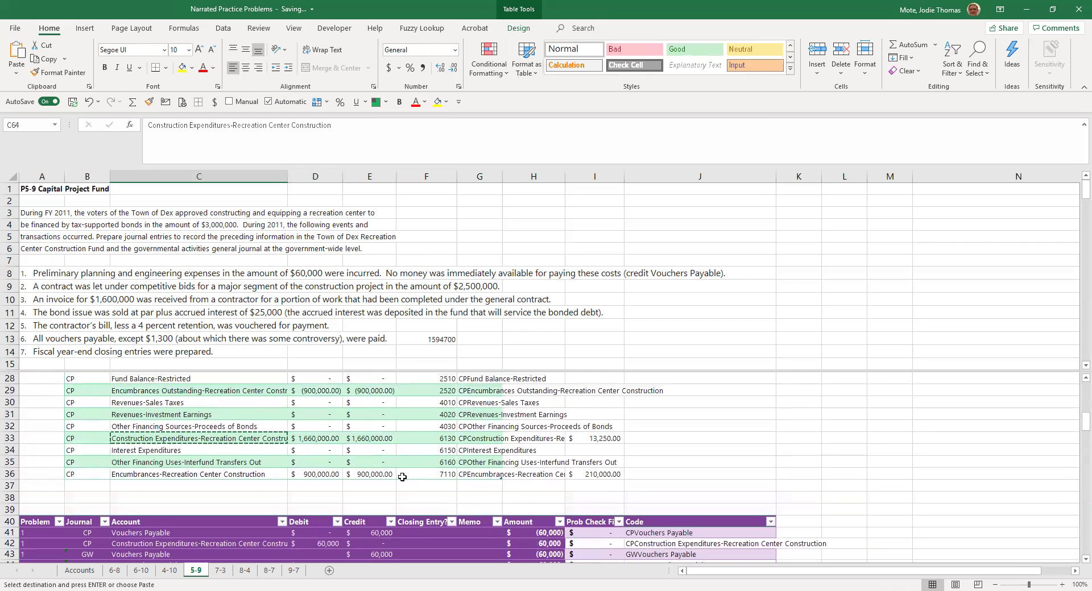
left_click(318, 441)
key("ctrl+c")
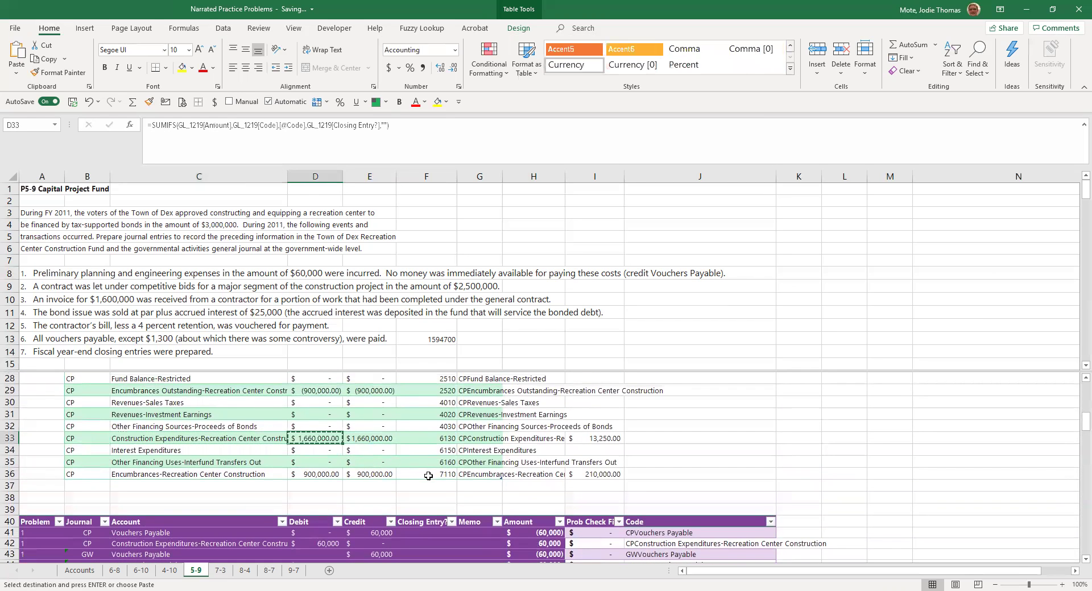
scroll(428, 476, "down", 9)
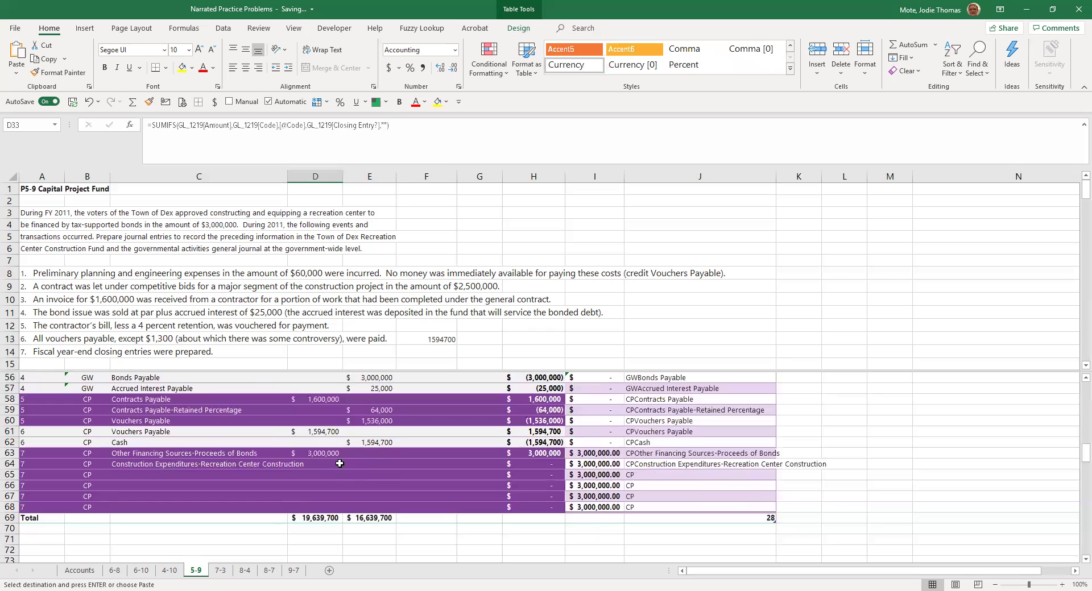
left_click(367, 464)
key("alt")
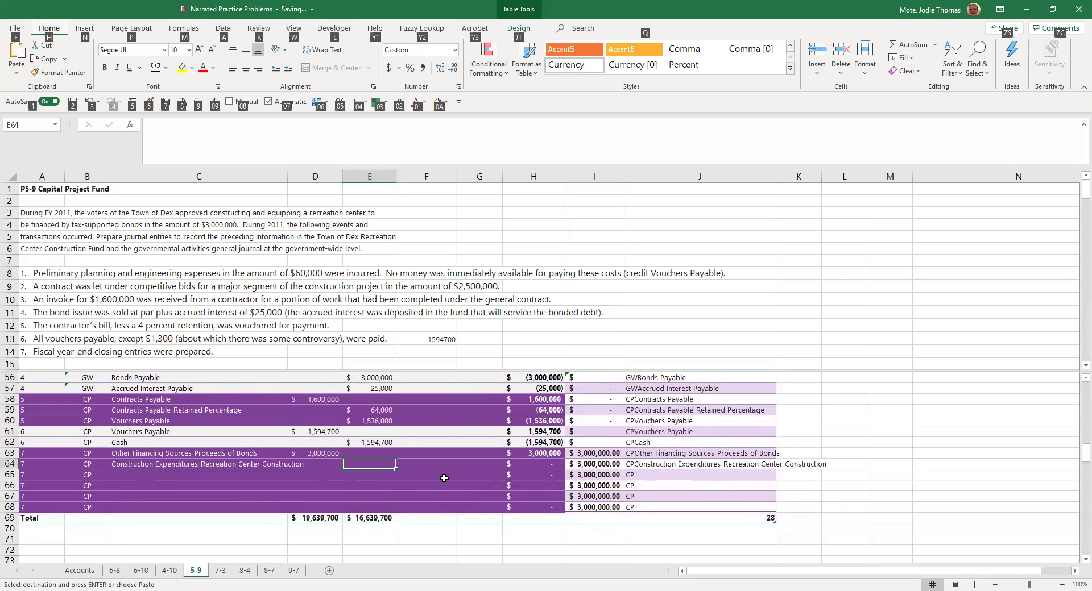
key("h")
key("v")
key("s")
key("v")
key("Return")
Mark the Other Financing Sources line as a closing entry by entering Yes in F63
left_click(439, 452)
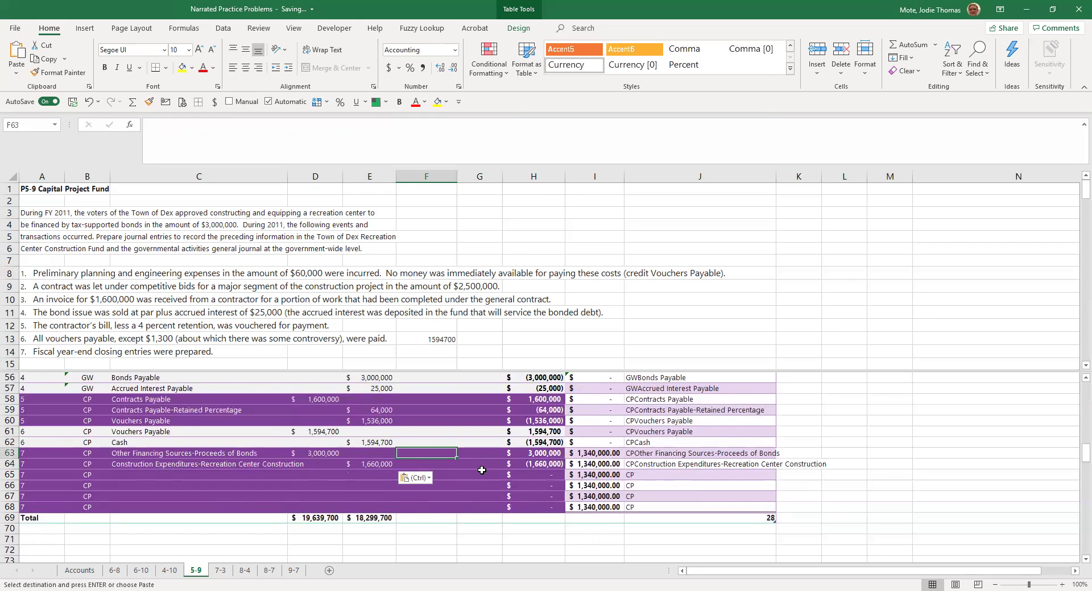
scroll(491, 494, "up", 5)
scroll(494, 493, "down", 4)
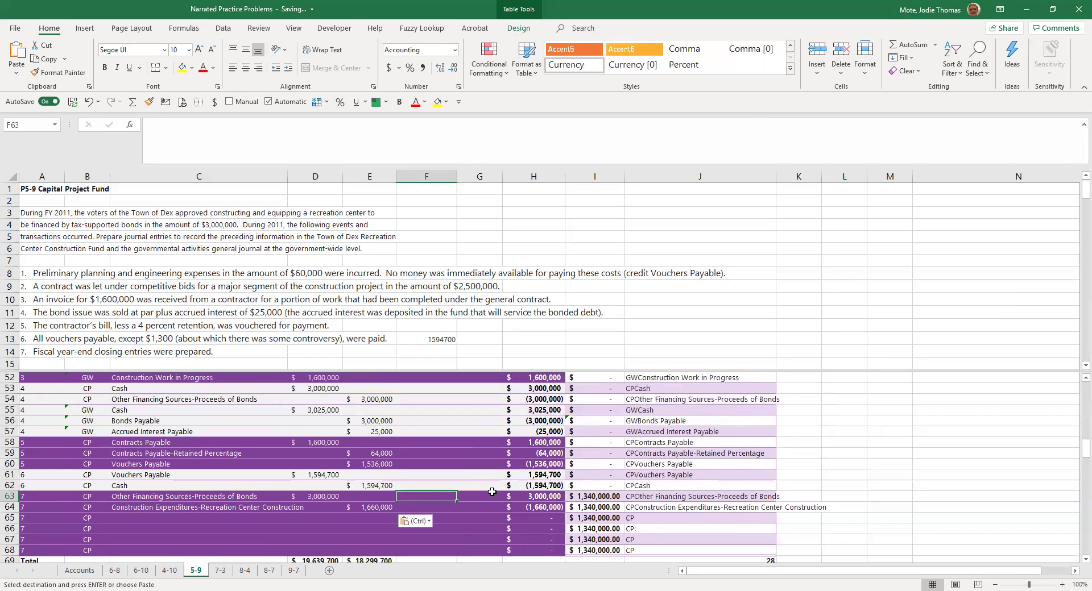
type("Y")
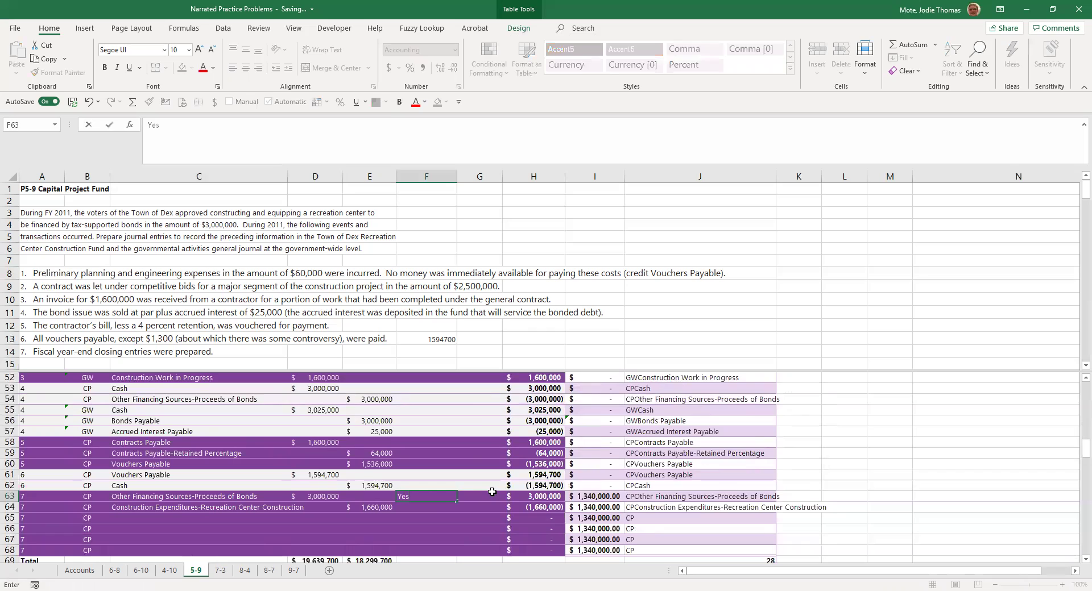
type("es")
key("Return")
Copy the Yes closing-entry mark from F63 to the remaining transaction 7 lines, F64 through F68
key("Up")
key("ctrl+c")
key("Down")
key("shift+Down")
key("shift+Down")
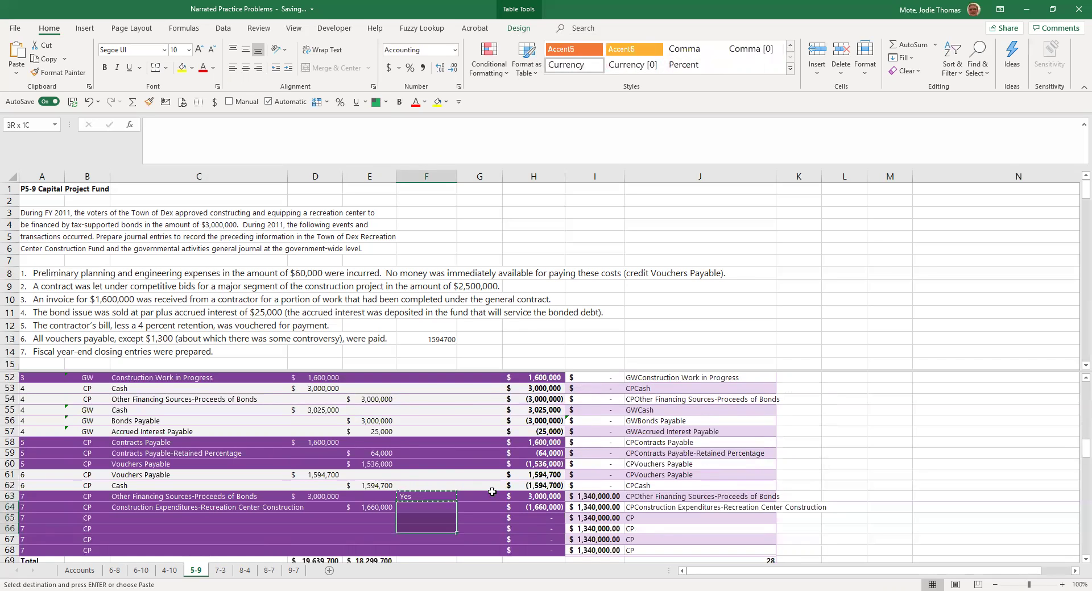
key("shift+Down")
key("shift+Down")
key("shift+Down")
key("shift+Up")
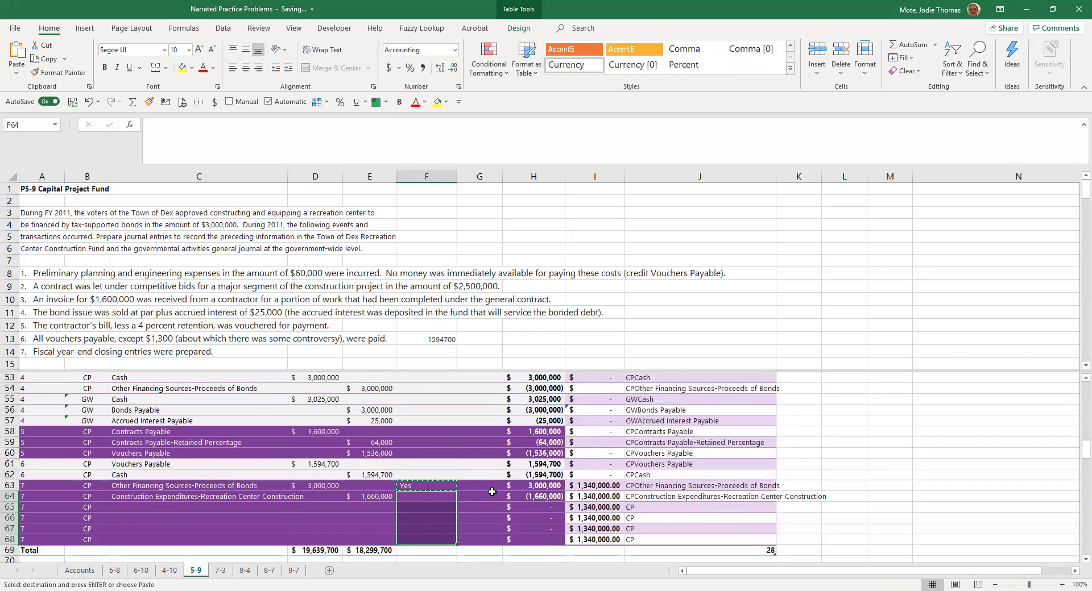
key("Return")
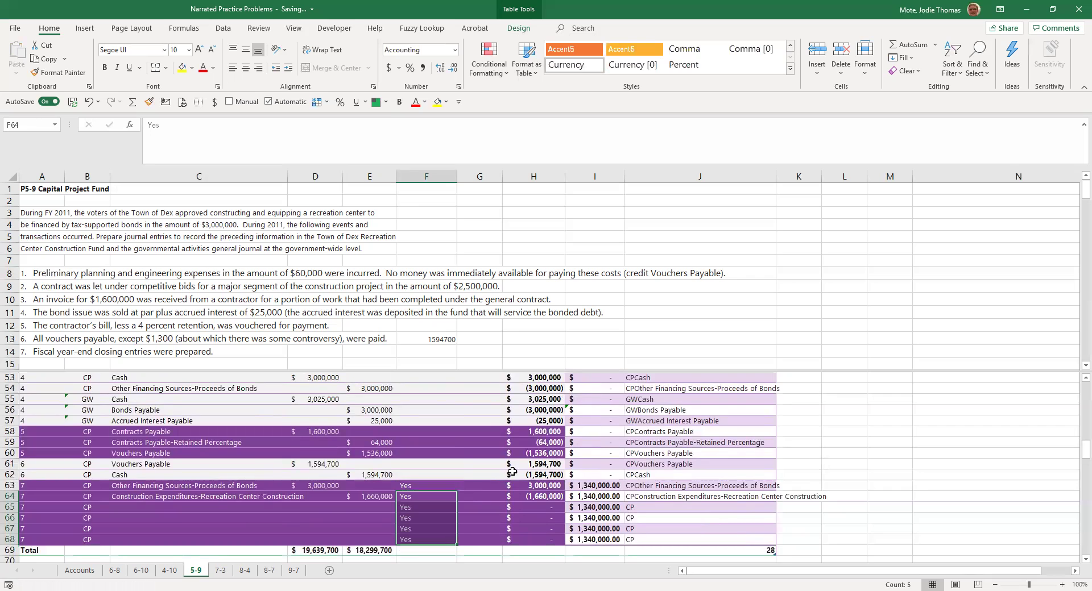
Examine the trial balance's Preclosing and PostClosing columns, including the preclosing amounts for bond proceeds and construction expenditures
scroll(512, 472, "up", 9)
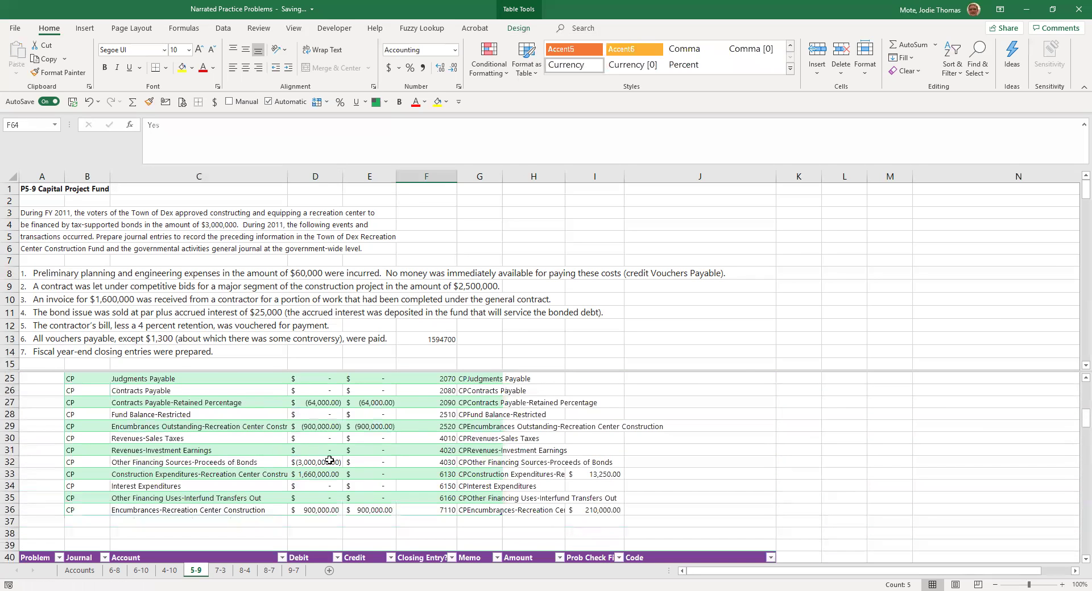
scroll(330, 460, "up", 4)
left_click(316, 442)
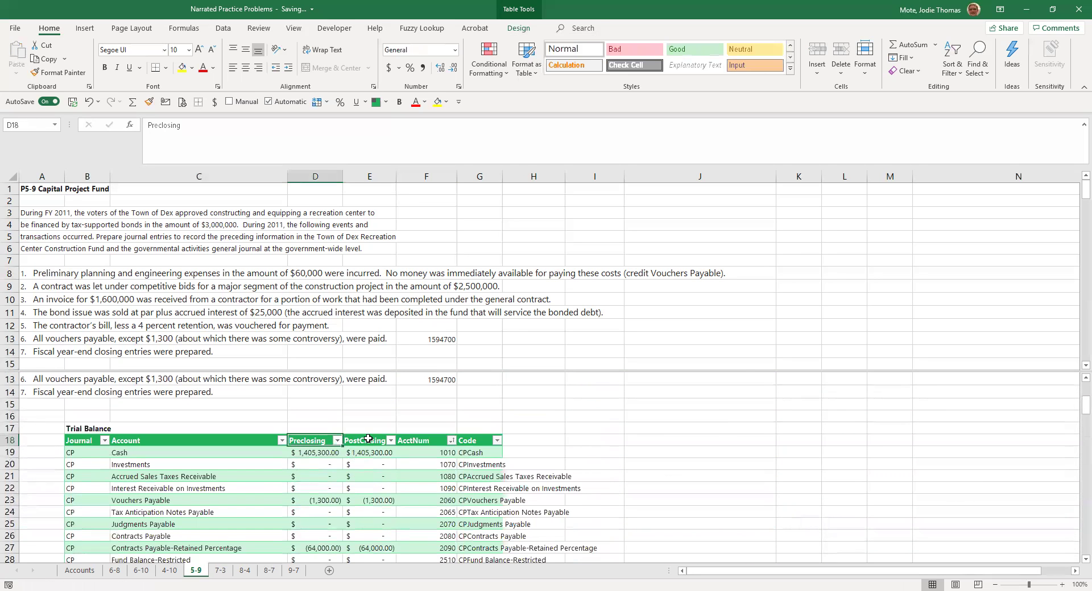
left_click(368, 439)
scroll(368, 444, "down", 3)
left_click_drag(334, 507, 330, 522)
scroll(370, 509, "down", 2)
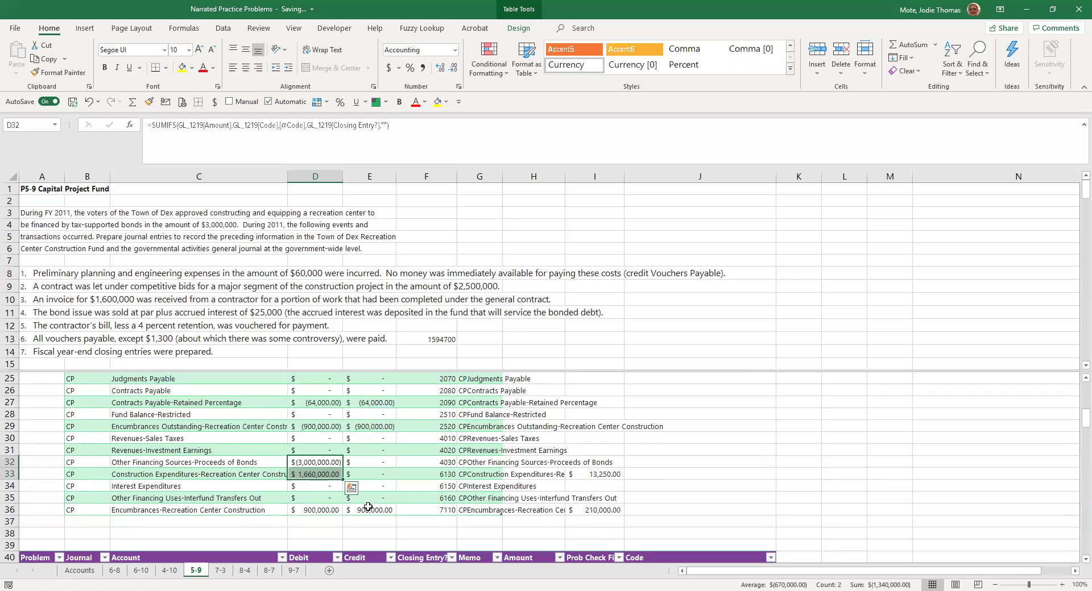
Copy the preclosing encumbrances balance of 900,000 from D36 and paste it as a value into the credit cell E65
left_click(309, 511)
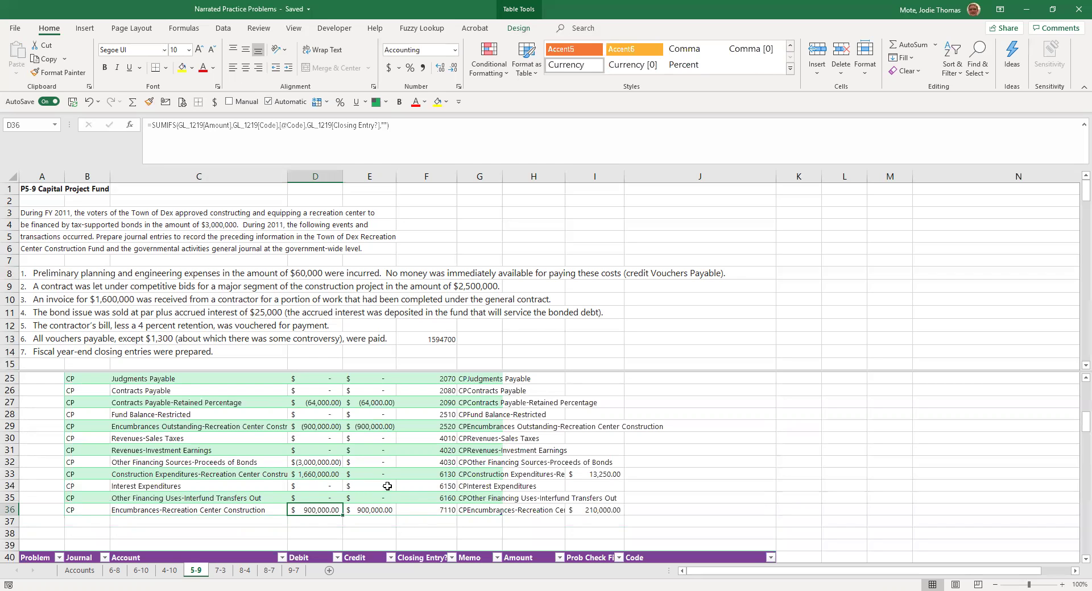
key("ctrl+c")
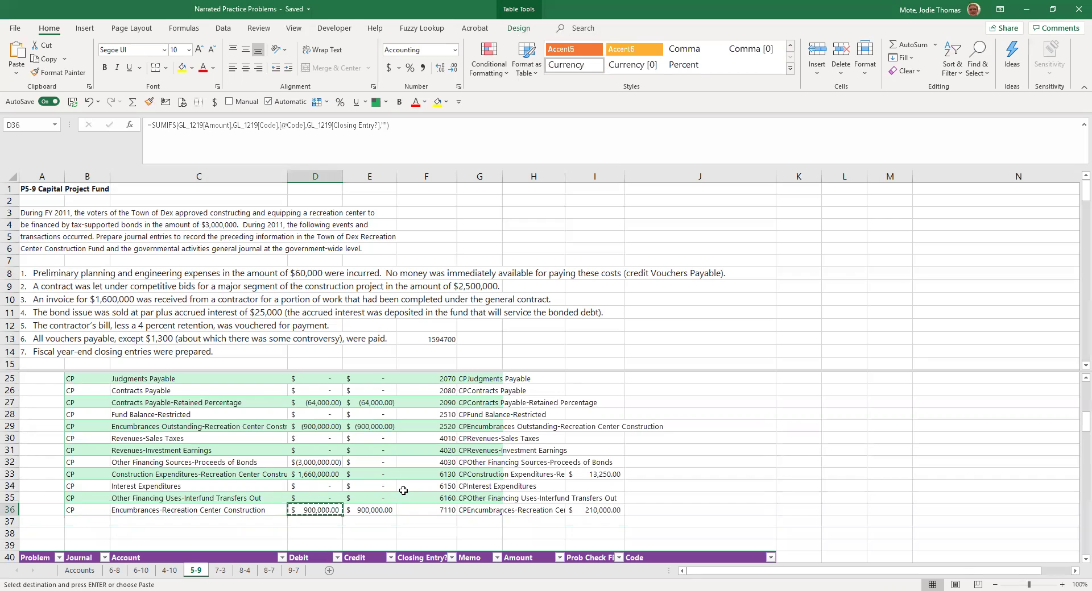
scroll(407, 492, "down", 2)
scroll(406, 491, "down", 8)
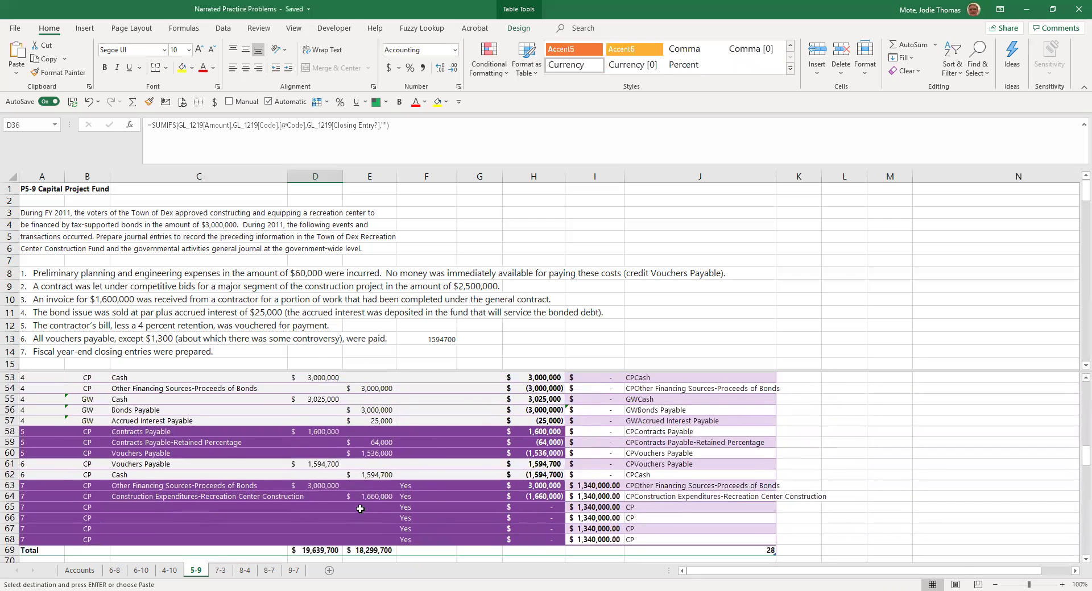
left_click(348, 508)
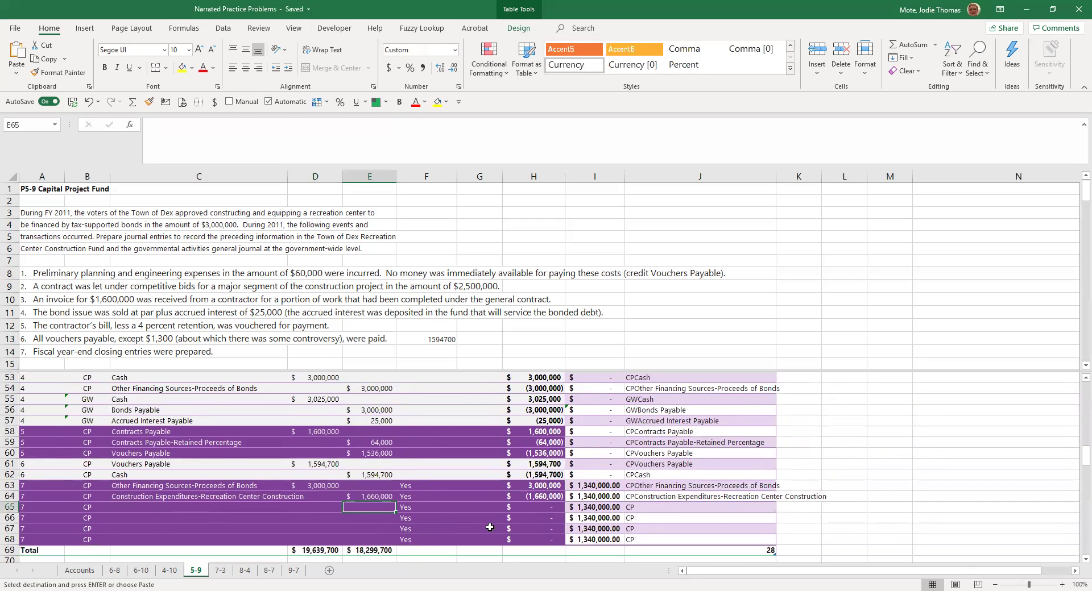
key("alt")
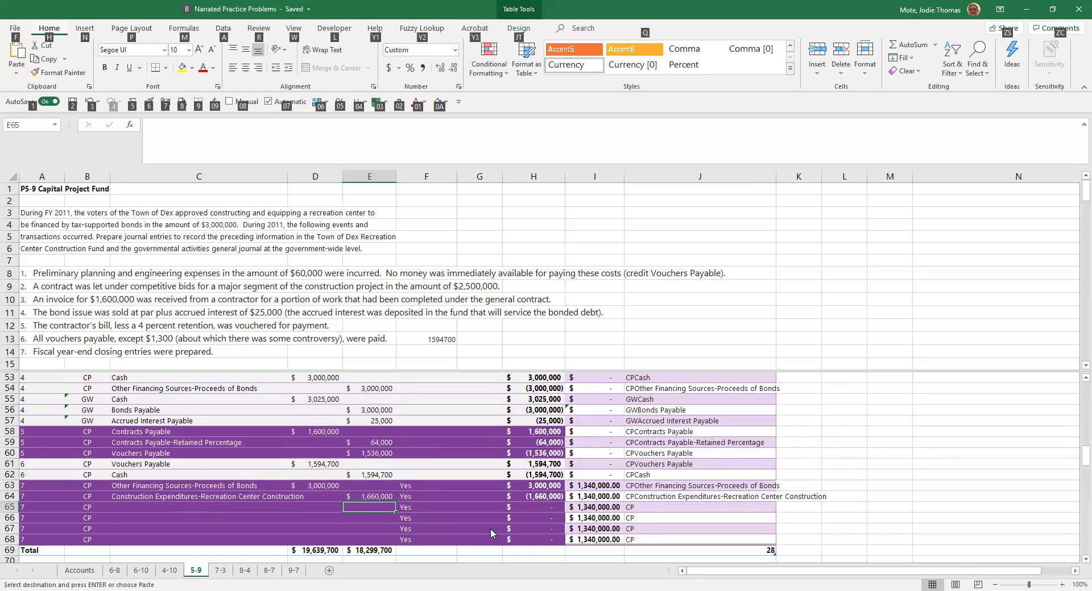
key("h")
key("v")
key("s")
key("v")
key("Return")
Copy the account Encumbrances-Recreation Center Construction from C36 and paste it as a value into C65
scroll(278, 437, "up", 7)
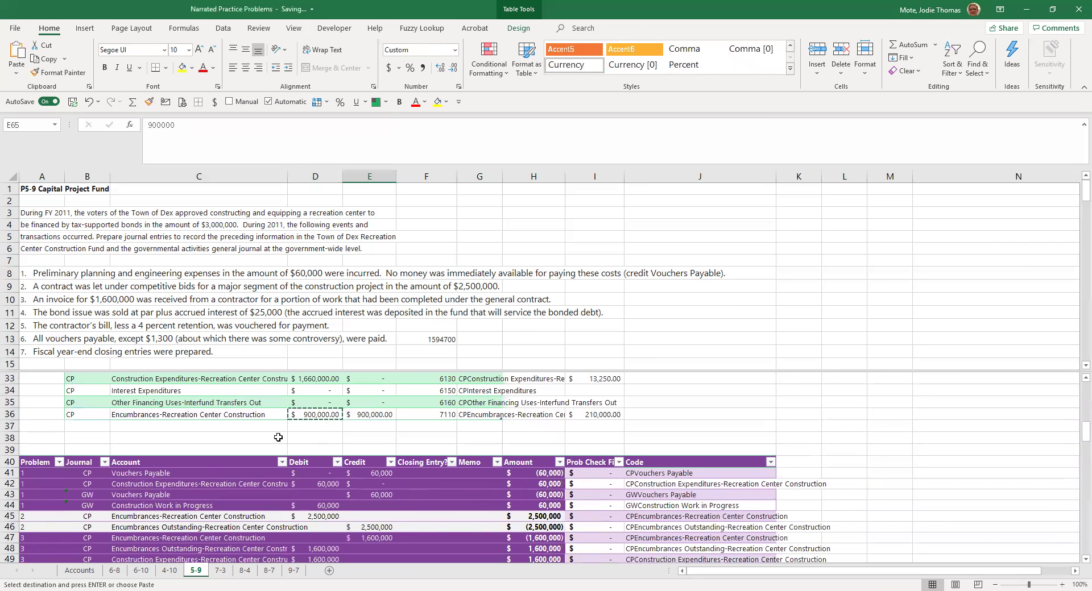
left_click(224, 414)
key("ctrl+c")
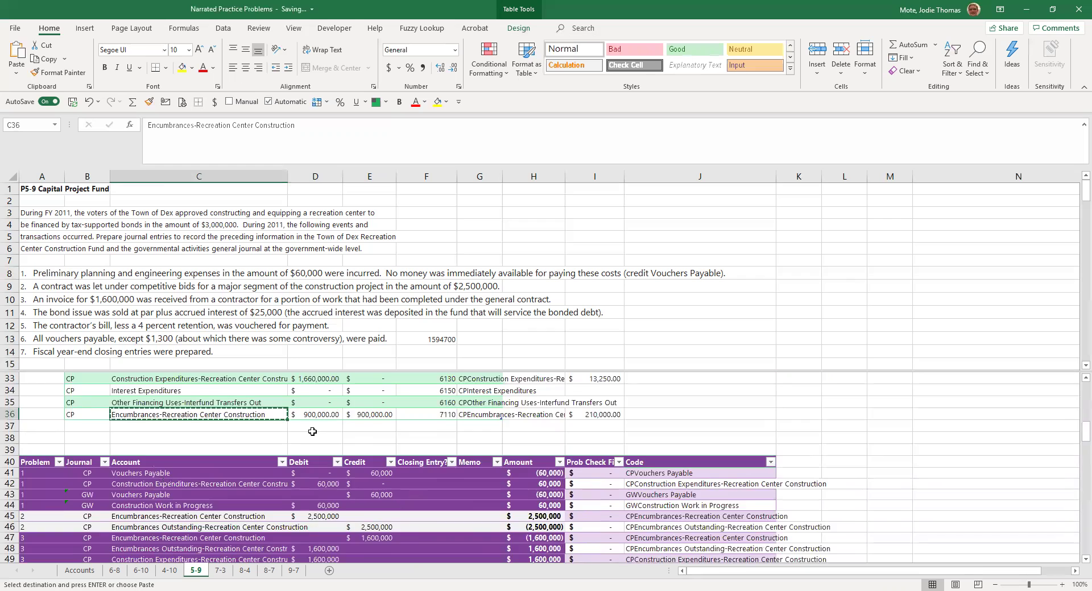
scroll(313, 432, "down", 7)
left_click(235, 507)
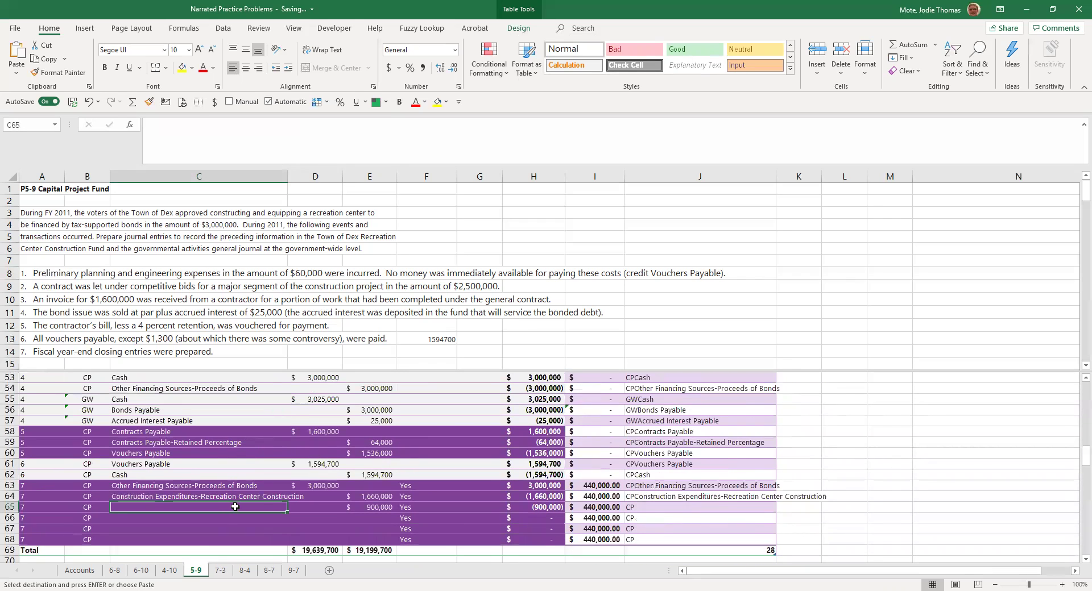
key("alt")
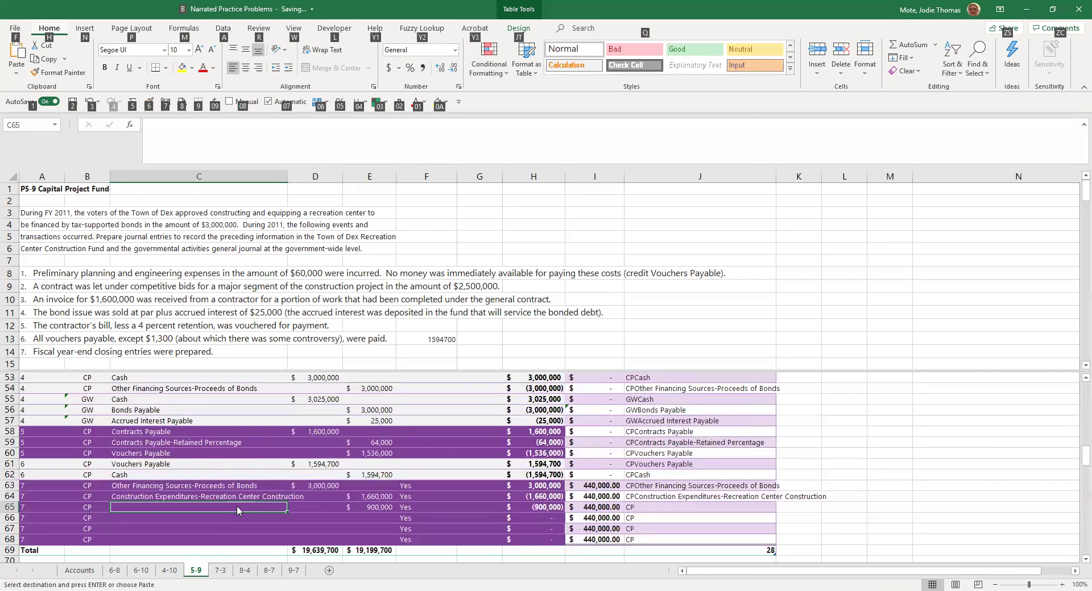
key("h")
key("v")
key("s")
key("v")
key("Return")
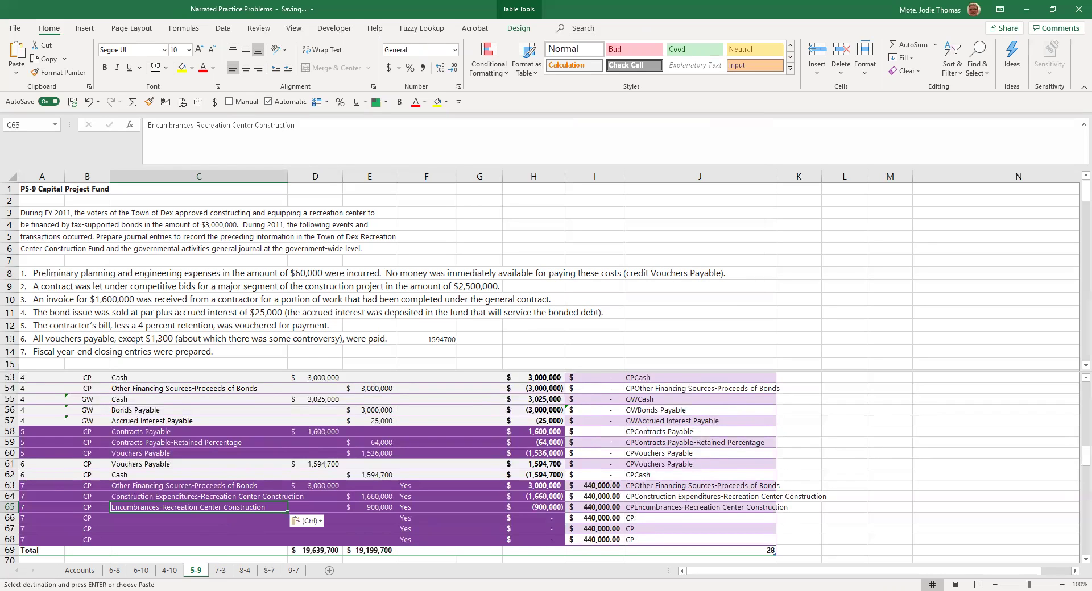
Check transaction 7's Prob Check figure against the sum of the closing amounts in H63 through H65
left_click(575, 487)
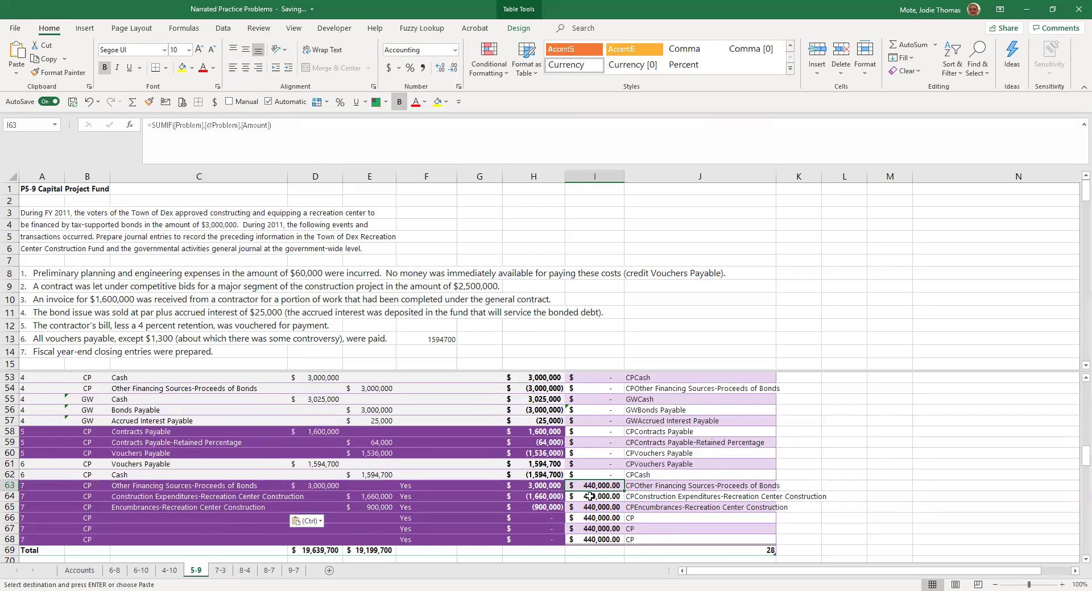
left_click(544, 491)
left_click_drag(544, 491, 544, 508)
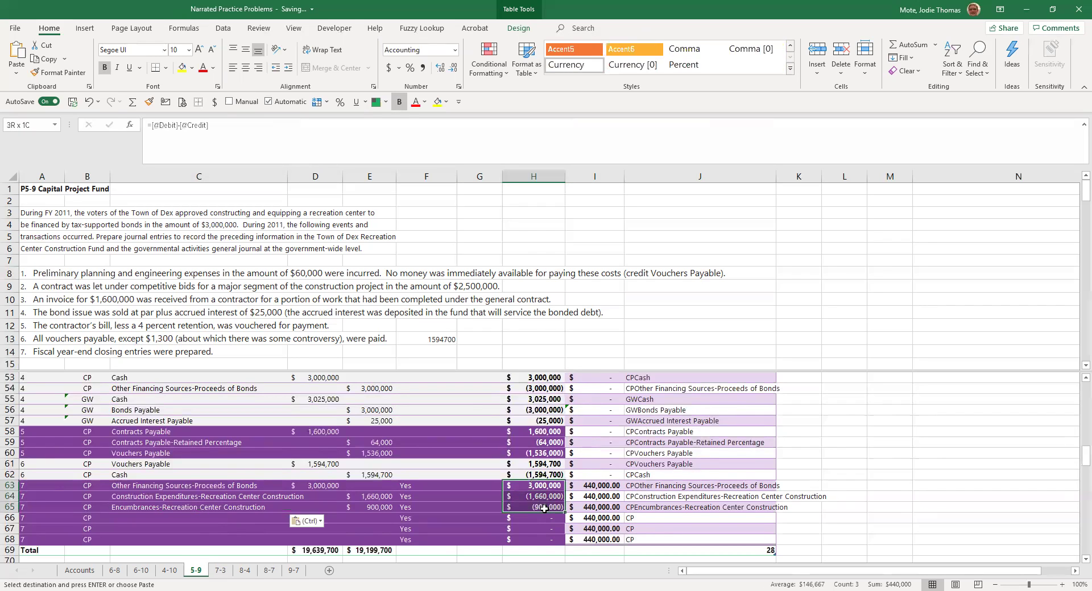
scroll(765, 515, "down", 2)
scroll(770, 514, "down", 1)
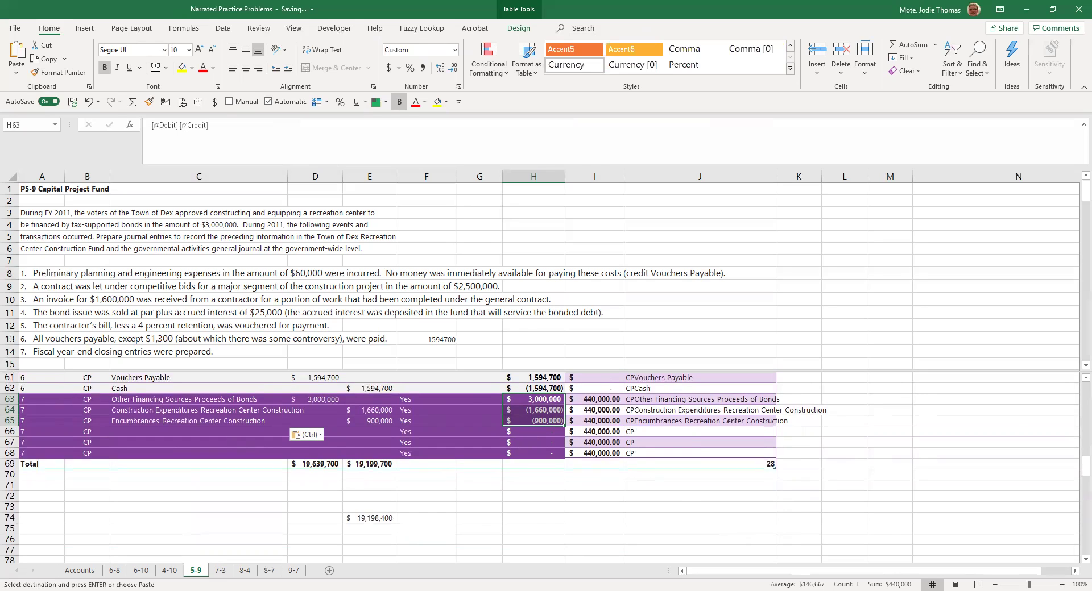
left_click(130, 432)
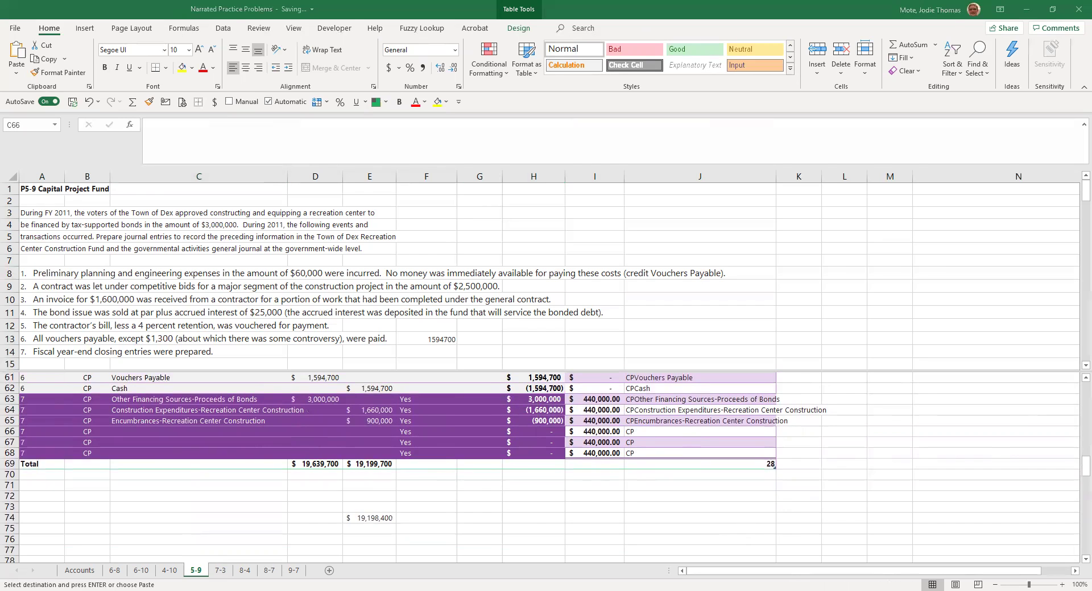
left_click(162, 431)
left_click(229, 125)
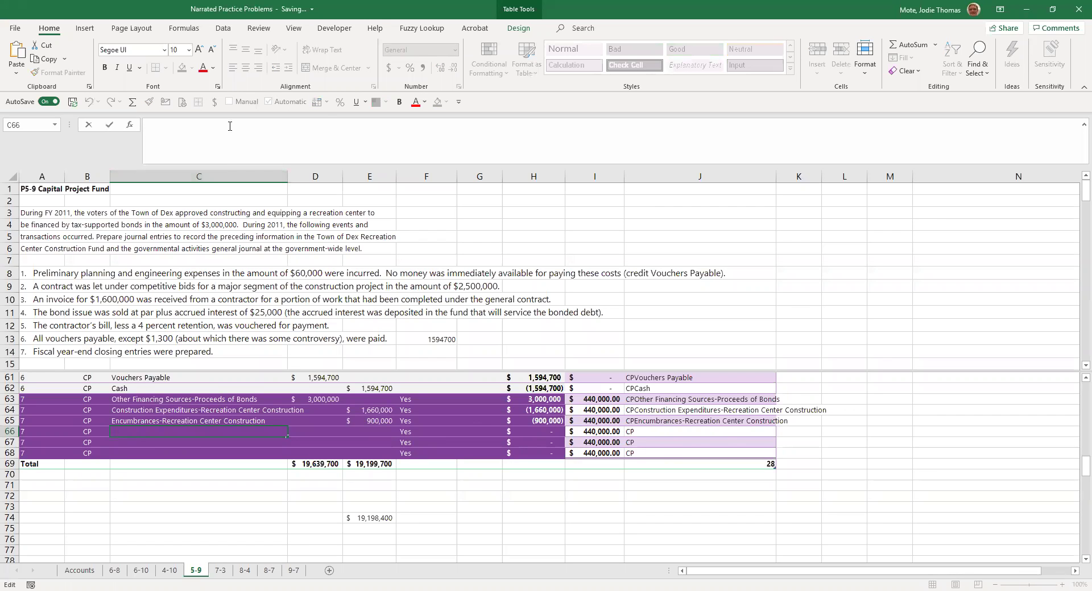
key("Escape")
Copy the account Fund Balance-Restricted from C28 and paste it as a value into C66
scroll(387, 498, "up", 9)
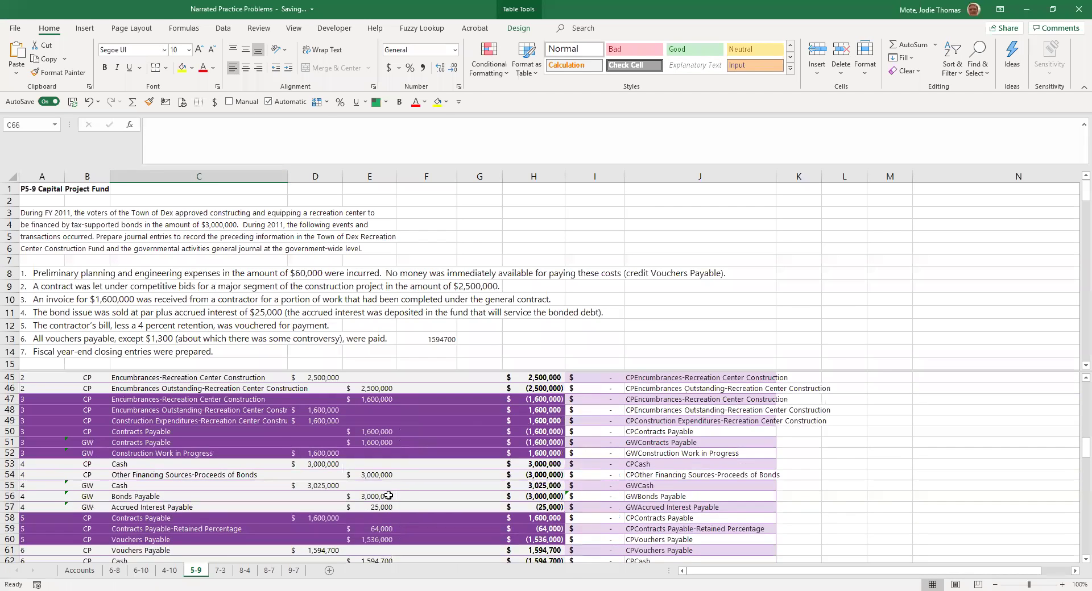
scroll(388, 498, "up", 3)
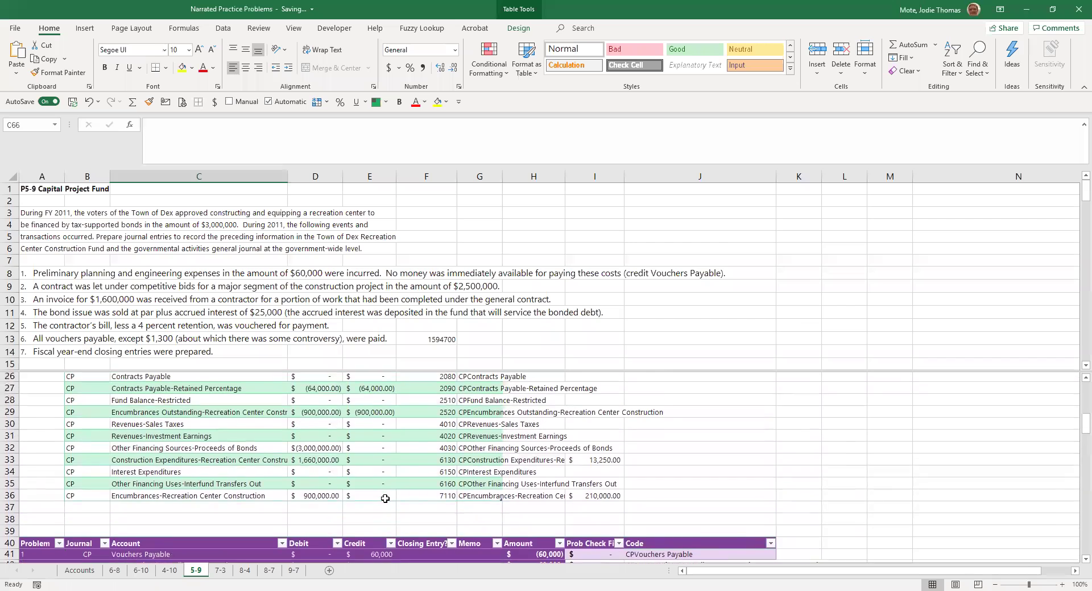
left_click(183, 414)
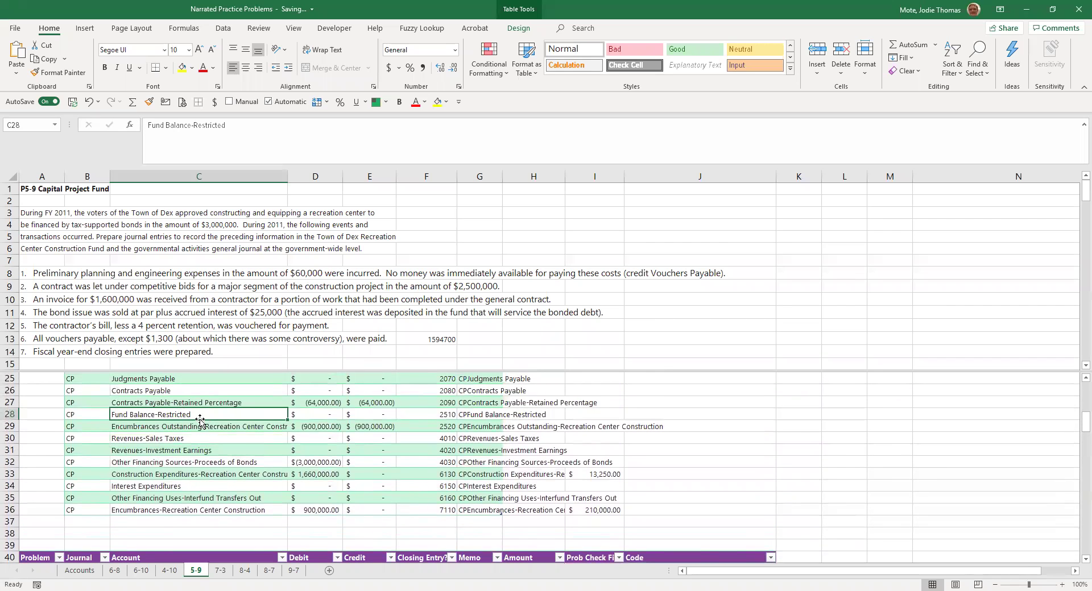
key("ctrl+c")
scroll(314, 435, "down", 11)
left_click(164, 475)
key("alt")
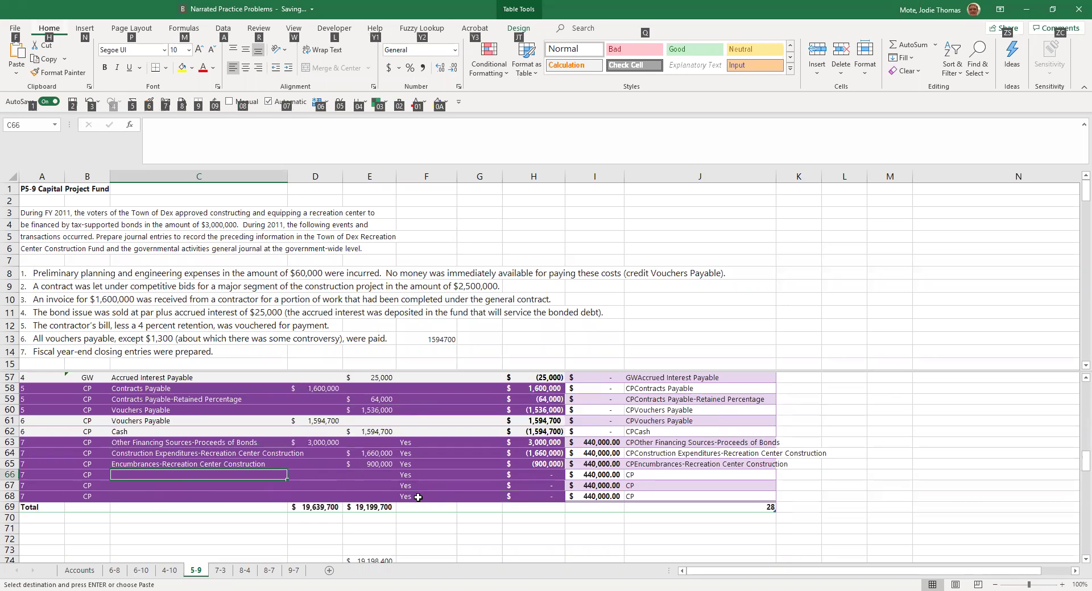
key("h")
key("v")
key("s")
key("v")
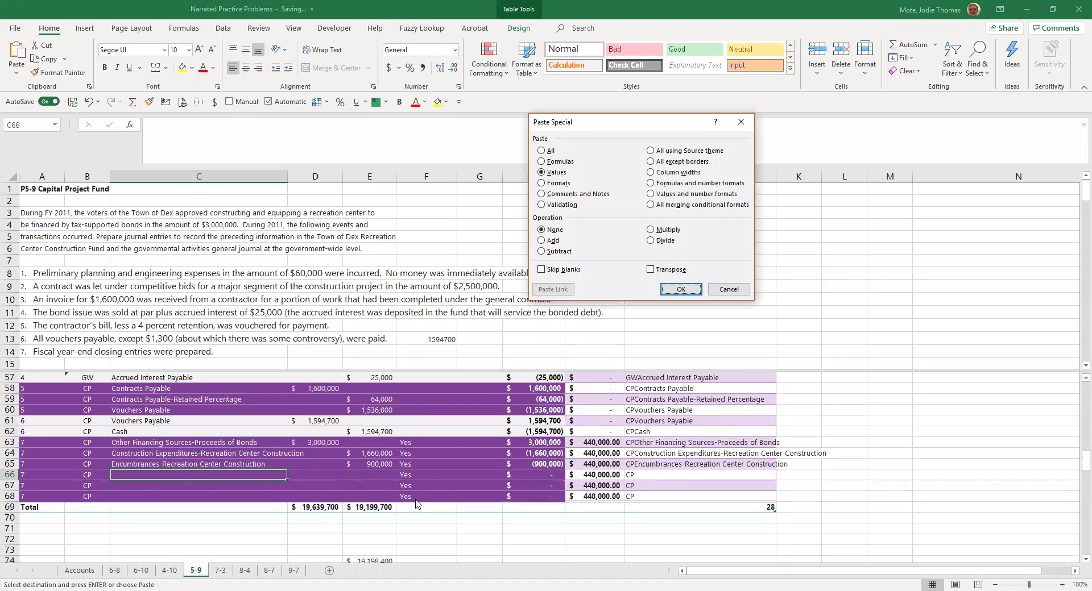
key("Return")
Enter a credit of 440,000 for Fund Balance-Restricted in E66 and check the Prob Check cells for transaction 7
left_click(382, 476)
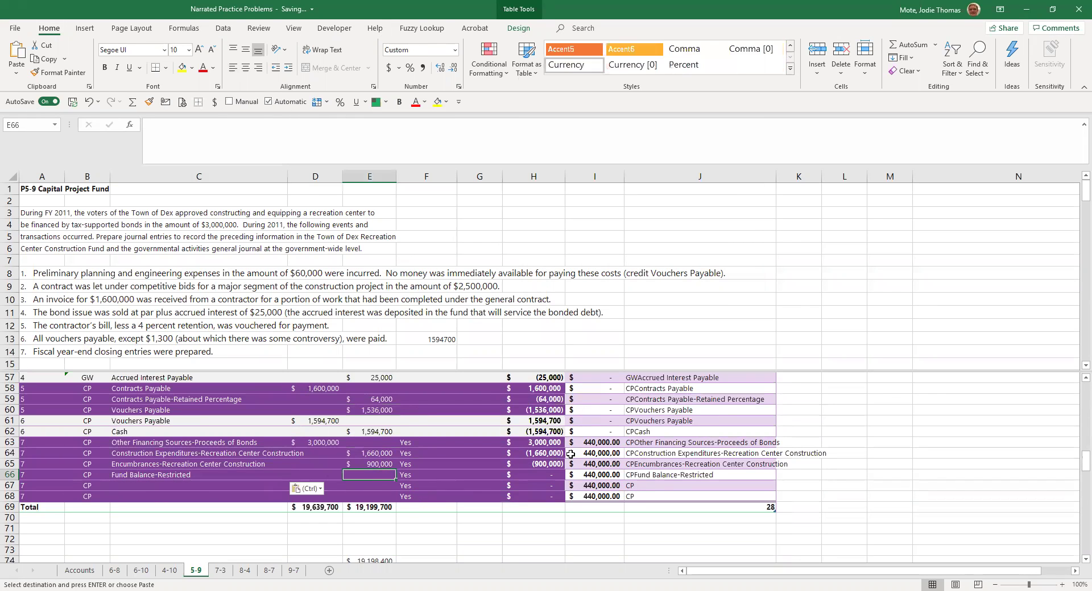
type("440")
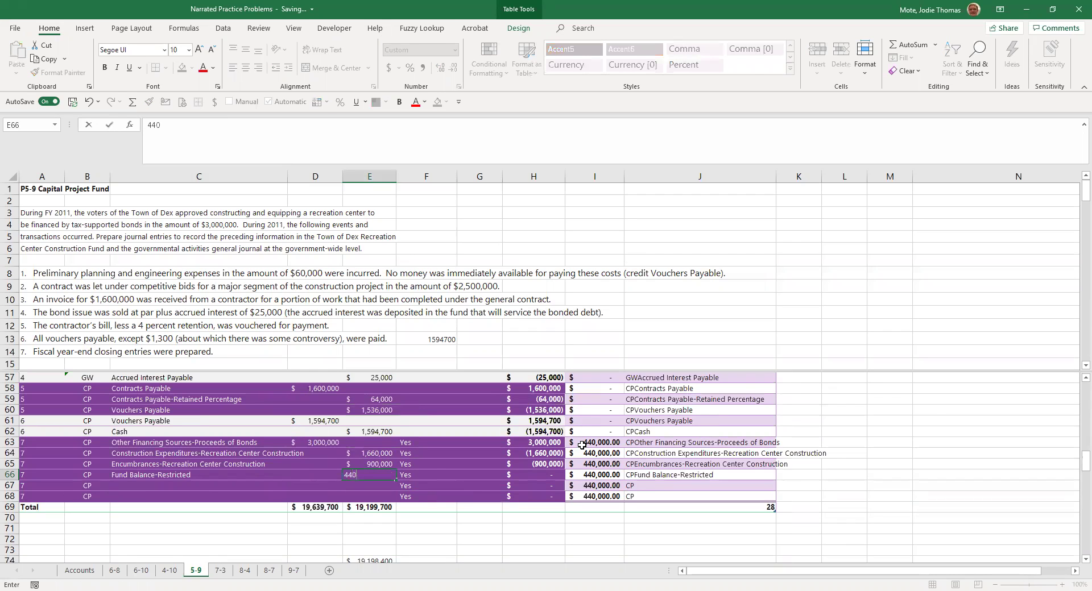
type(",00")
left_click_drag(581, 445, 600, 486)
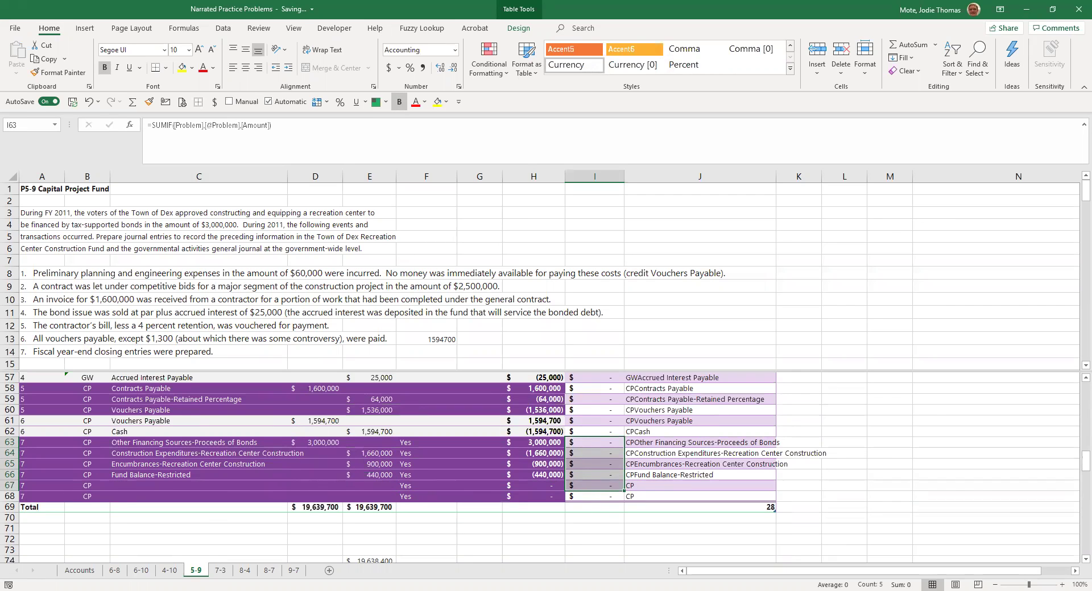
Review the completed closing entry lines, the trial balance and the earlier journal entries on the sheet
left_click(435, 475)
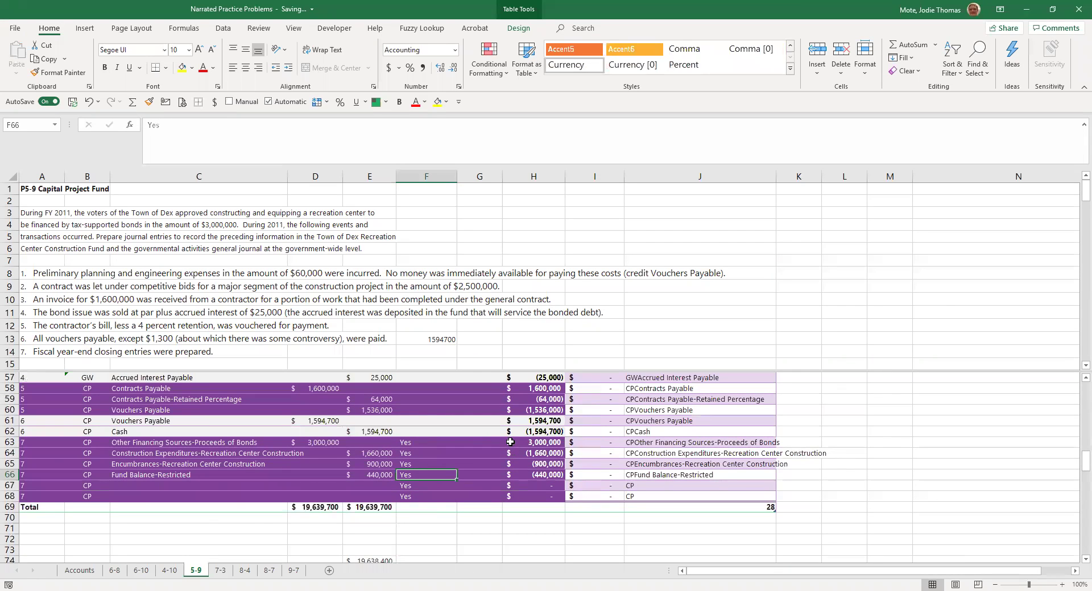
scroll(517, 478, "up", 2)
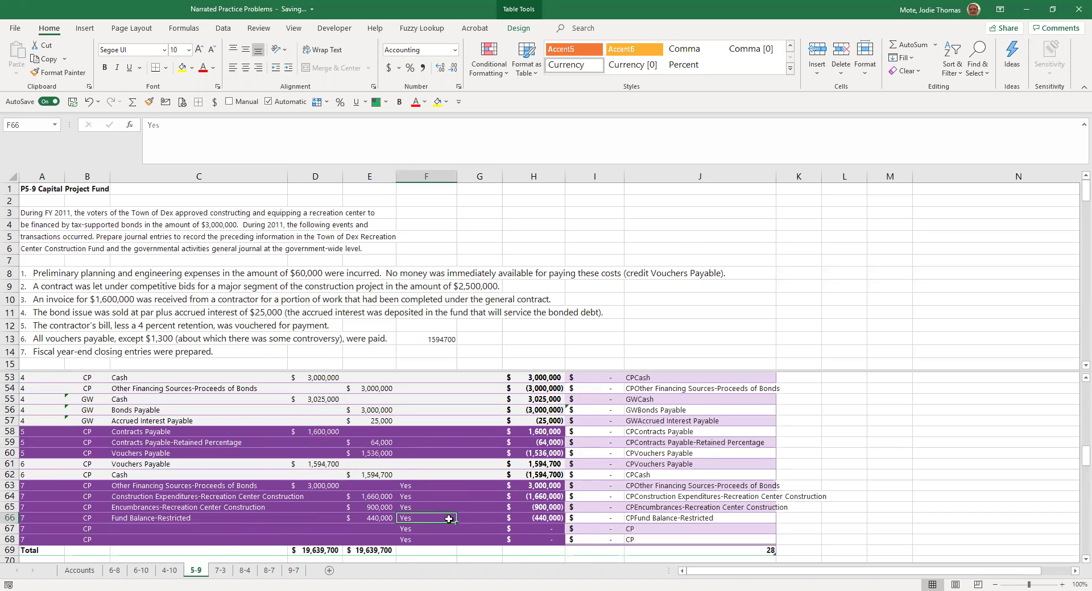
left_click(542, 507)
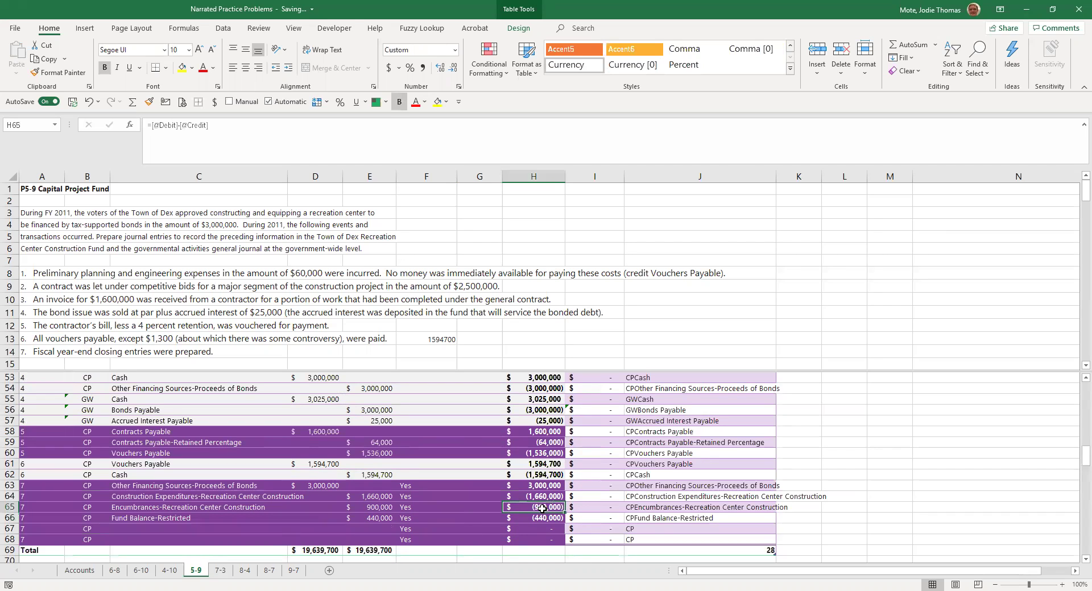
scroll(538, 468, "up", 2)
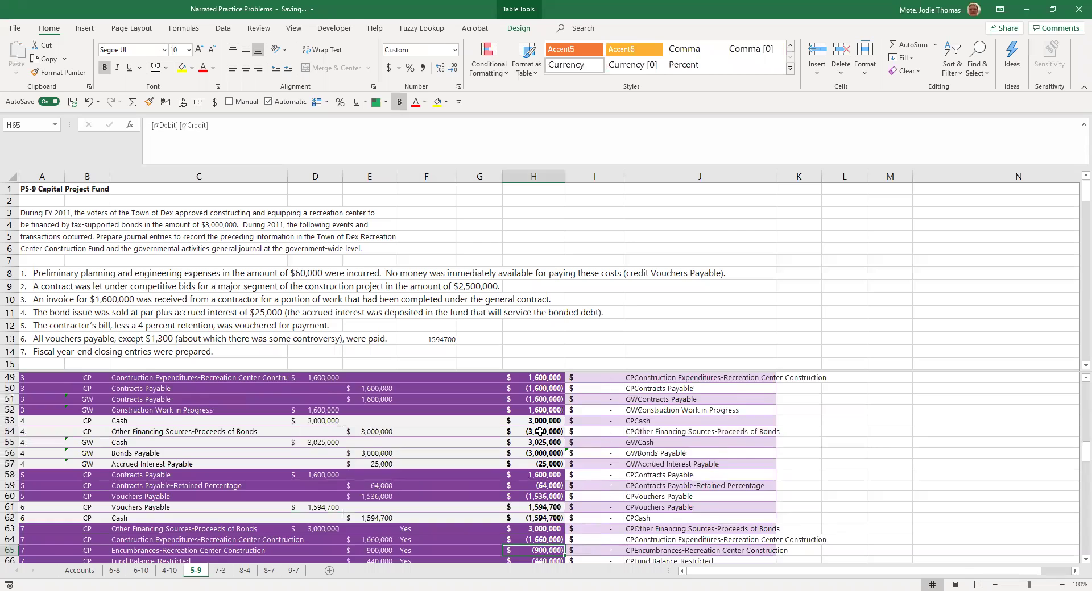
scroll(539, 432, "up", 3)
scroll(540, 432, "up", 8)
scroll(540, 464, "down", 10)
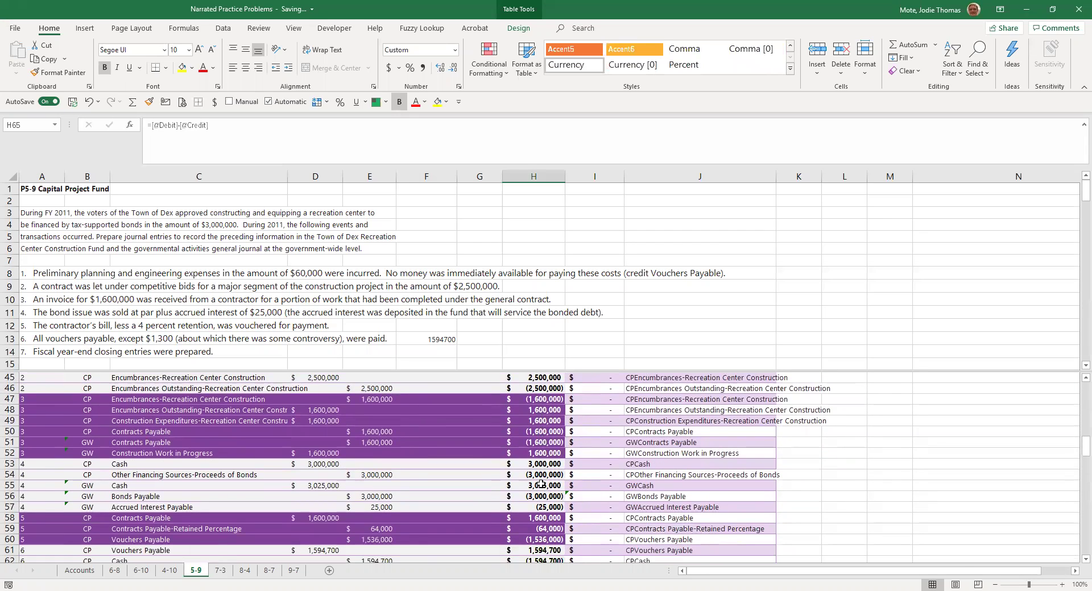
scroll(541, 484, "up", 3)
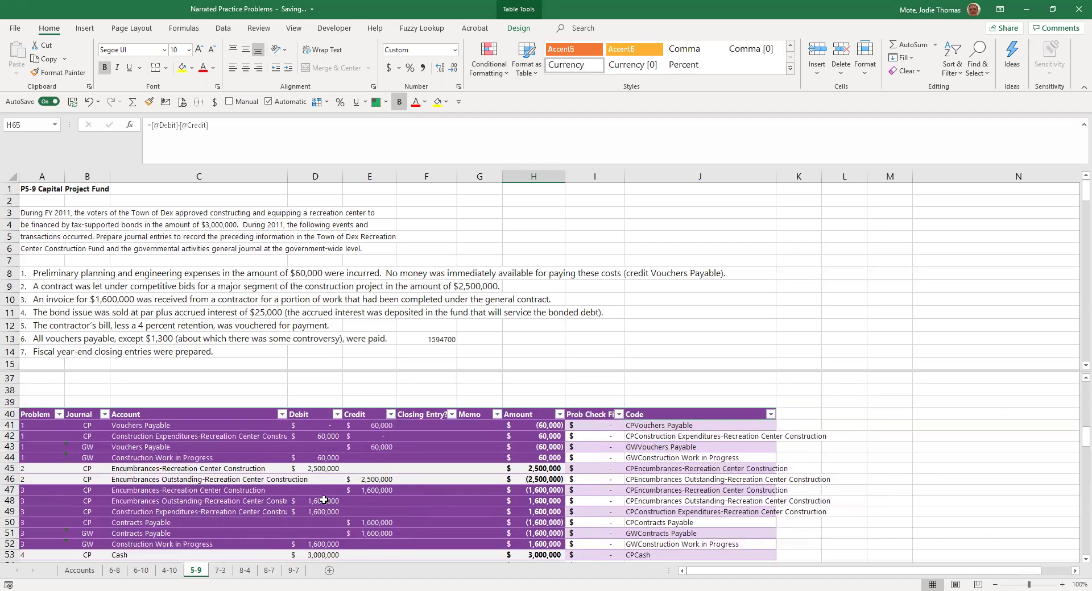
Check the trial balance's PostClosing column, summing the Fund Balance-Restricted and Encumbrances Outstanding balances in E28:E29
scroll(324, 500, "up", 7)
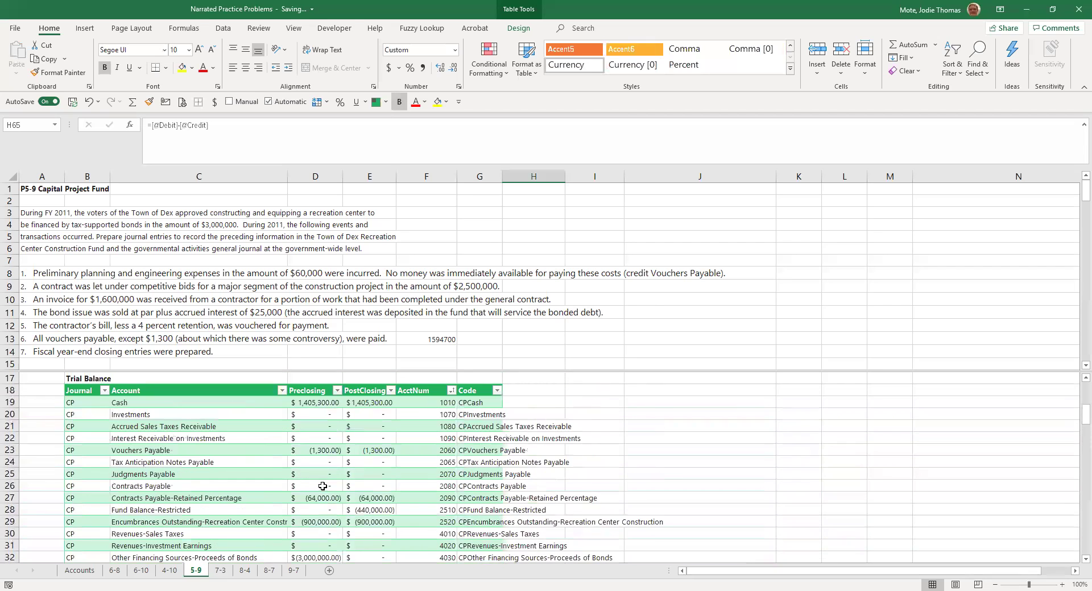
left_click(385, 522)
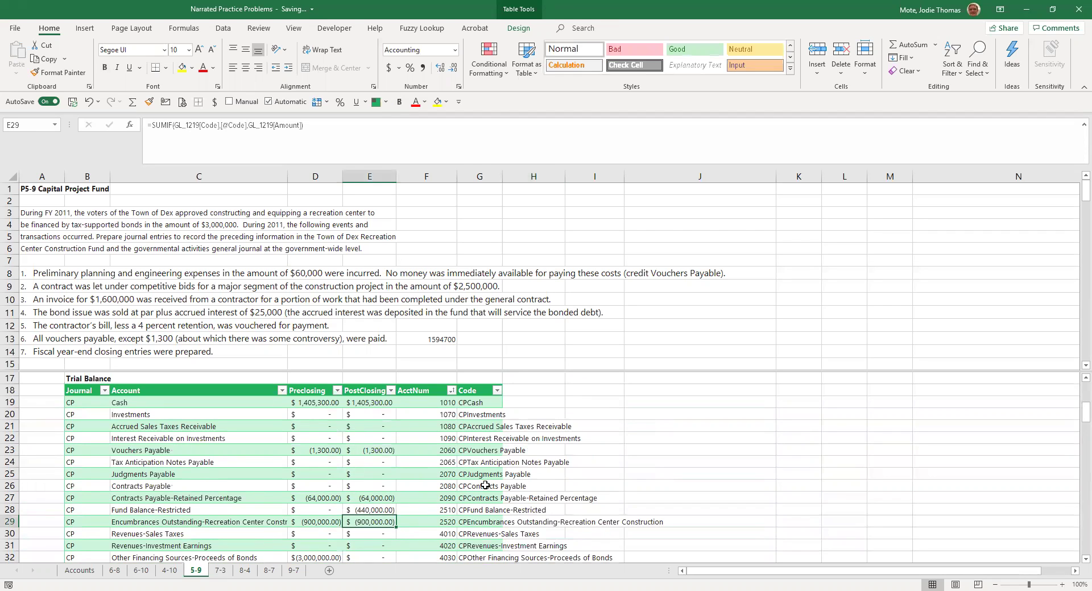
scroll(376, 512, "down", 2)
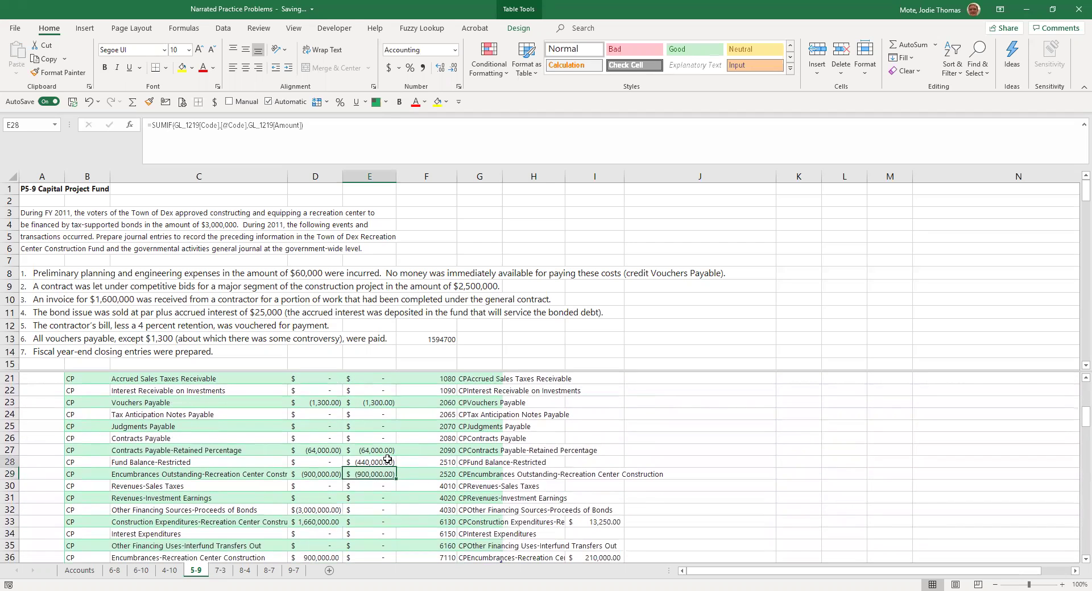
left_click_drag(373, 463, 372, 475)
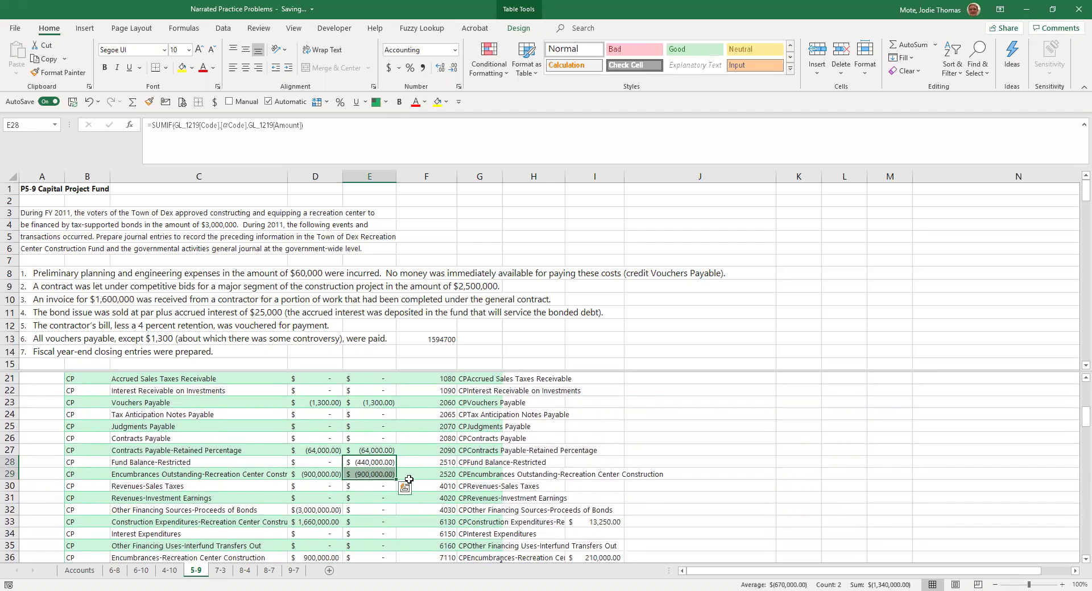
scroll(384, 486, "down", 4)
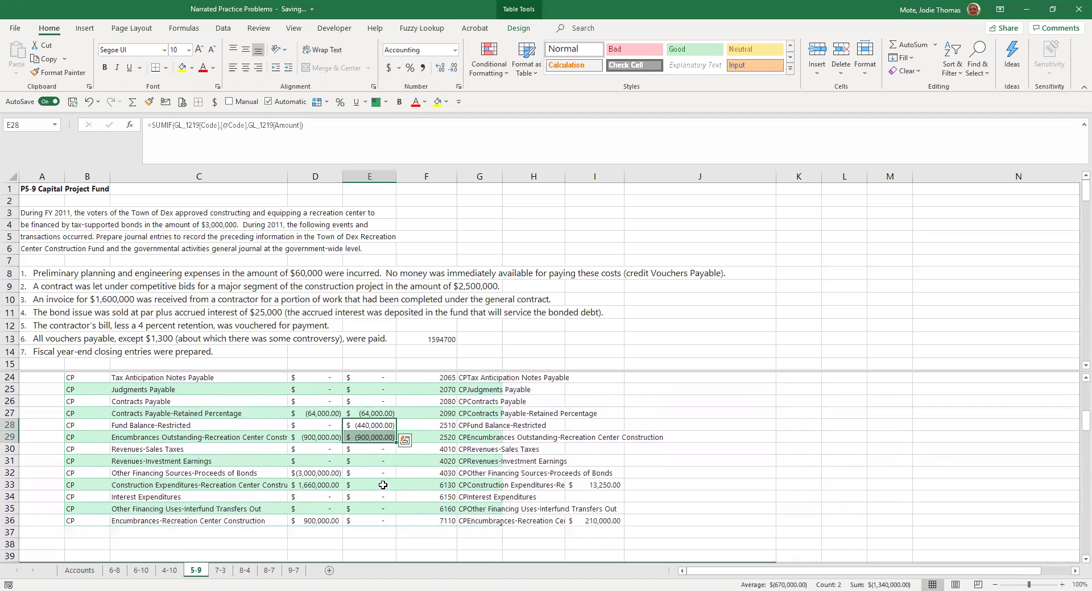
scroll(385, 482, "up", 2)
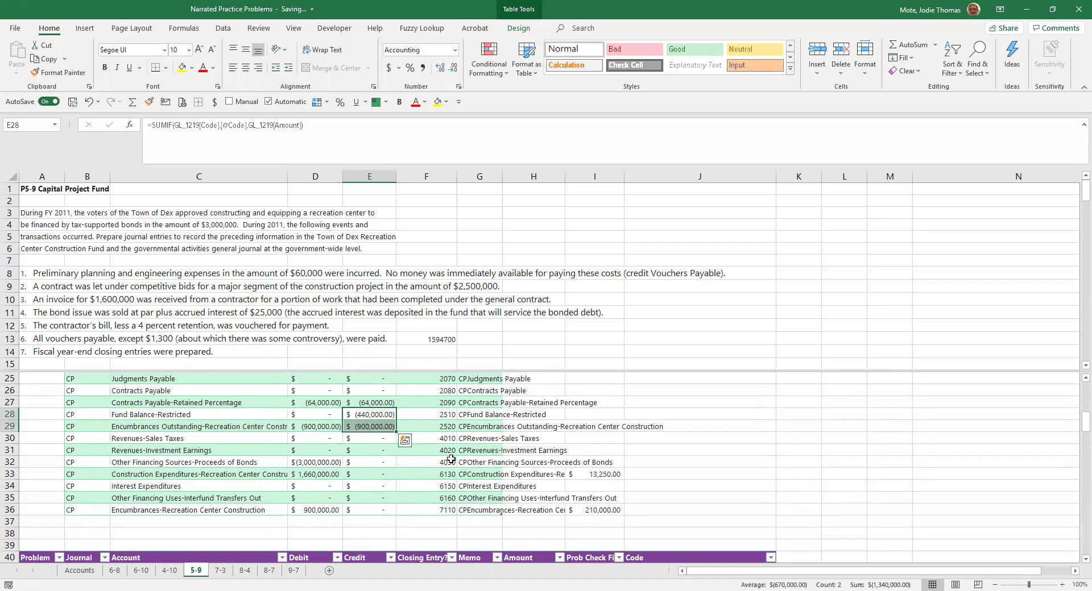
Review the journal entries for transactions 1 through 7, including the closing lines, Prob Check cells and the Total row
scroll(450, 464, "down", 4)
scroll(449, 464, "down", 3)
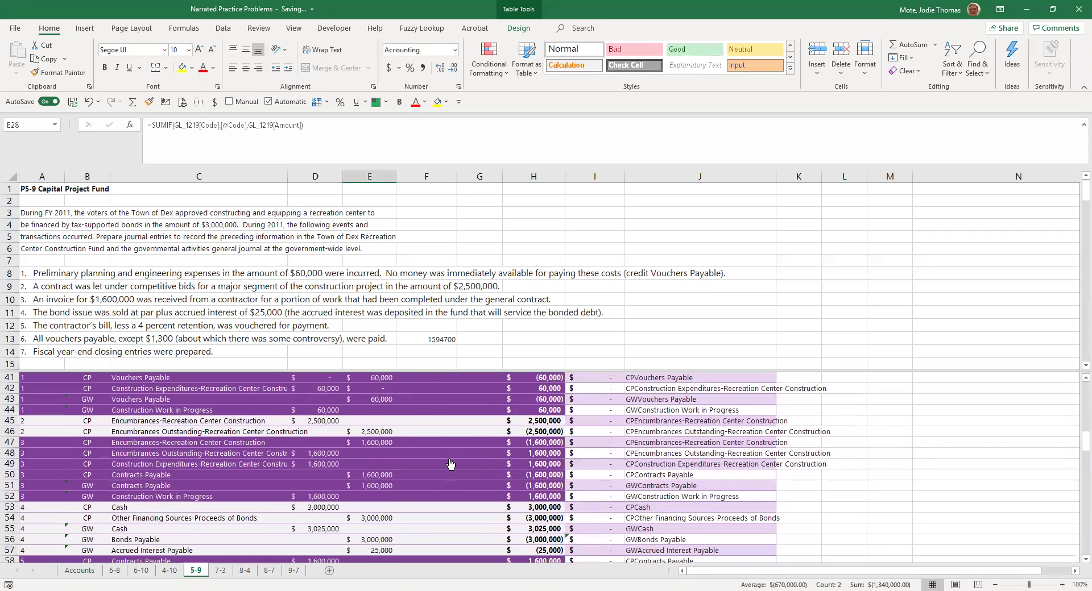
scroll(449, 459, "down", 4)
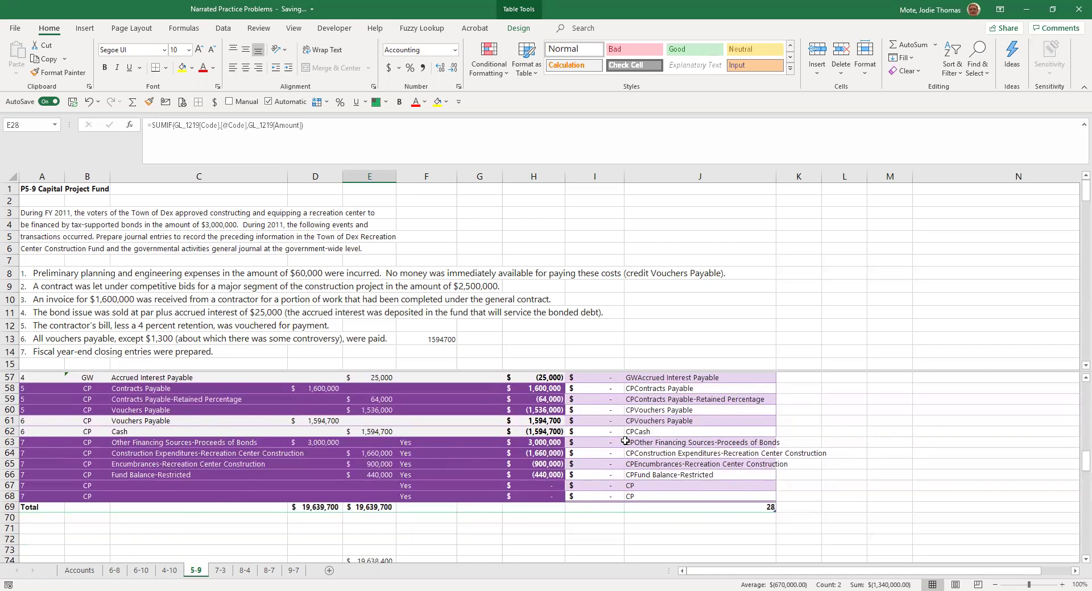
scroll(625, 440, "down", 3)
scroll(626, 438, "up", 3)
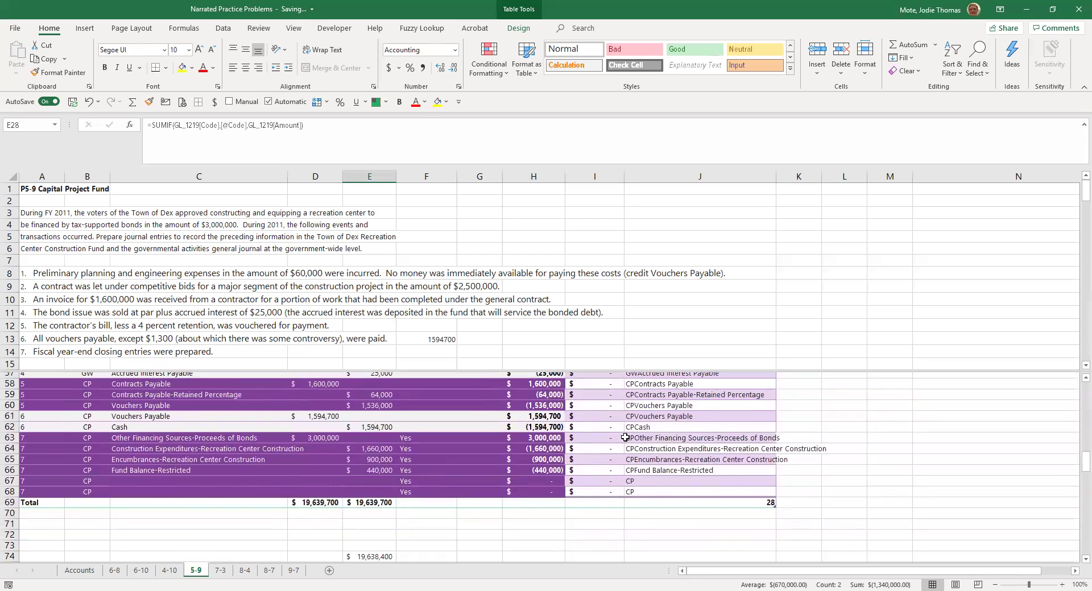
scroll(626, 437, "up", 2)
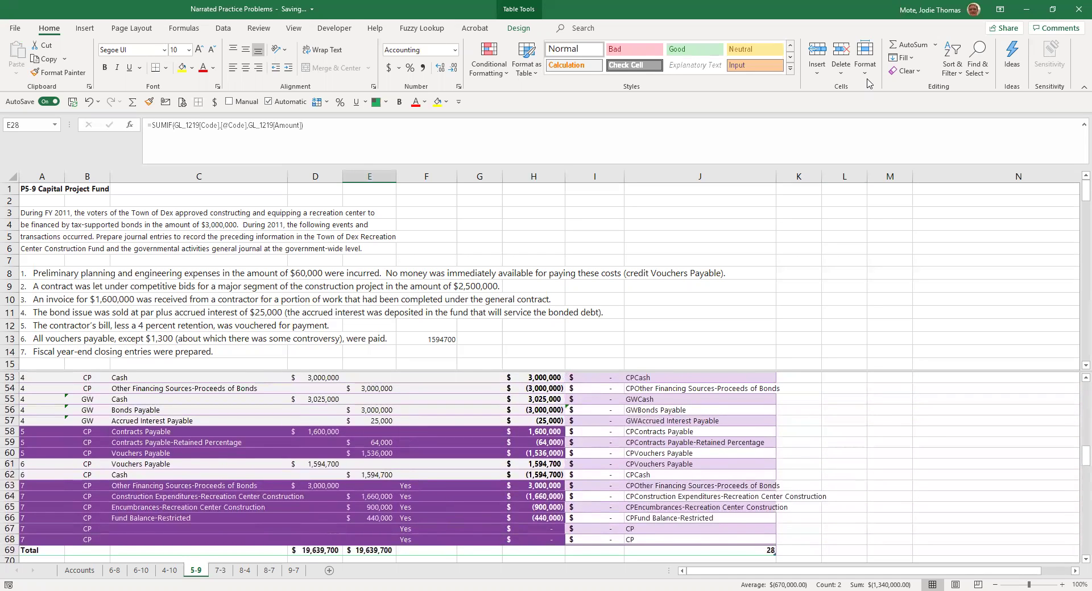